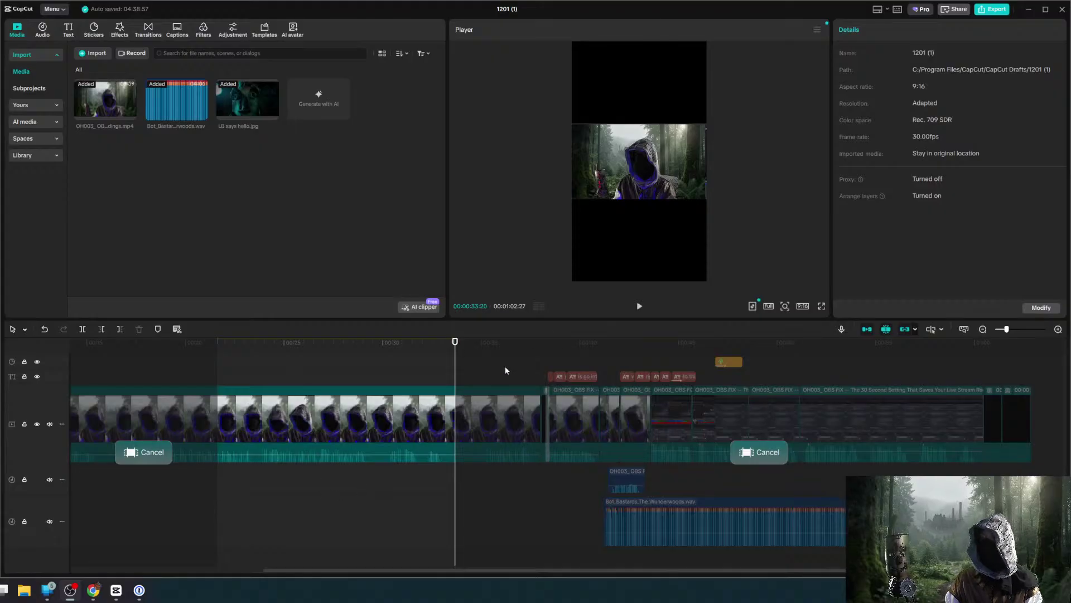
# Set the timeline range to run from about 00:00:37:26 to the end of the project at 00:01:02:27.
pyautogui.click(538, 347)
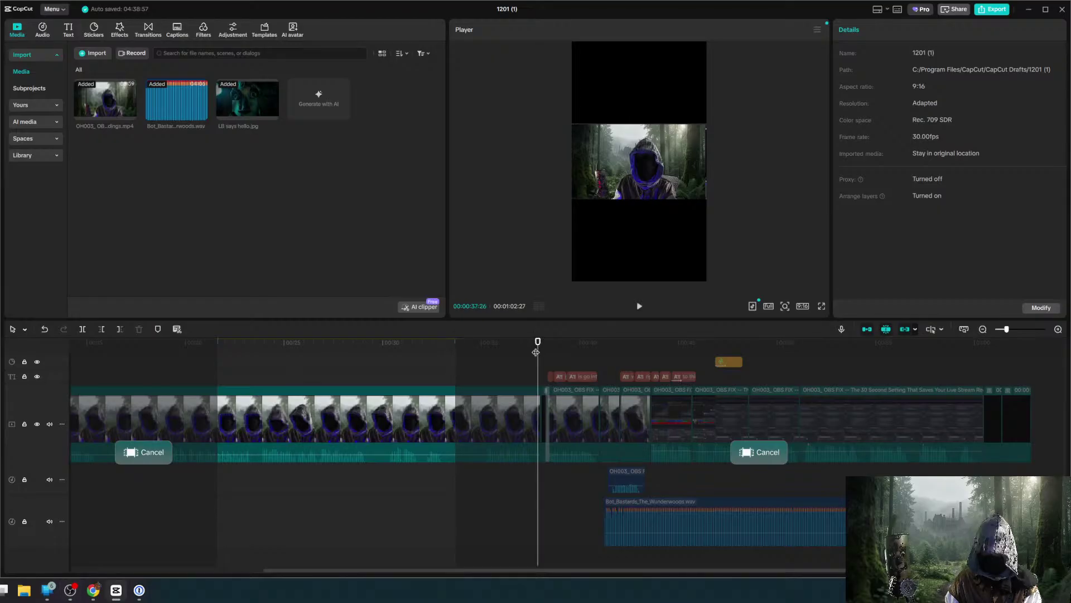
pyautogui.click(1032, 343)
pyautogui.click(1031, 345)
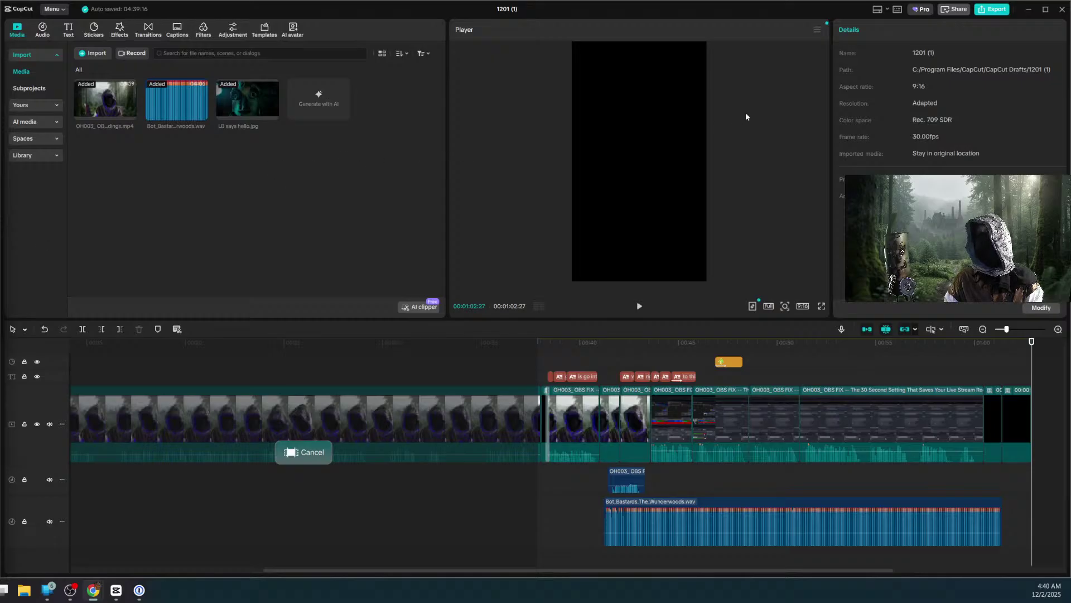
pyautogui.click(630, 17)
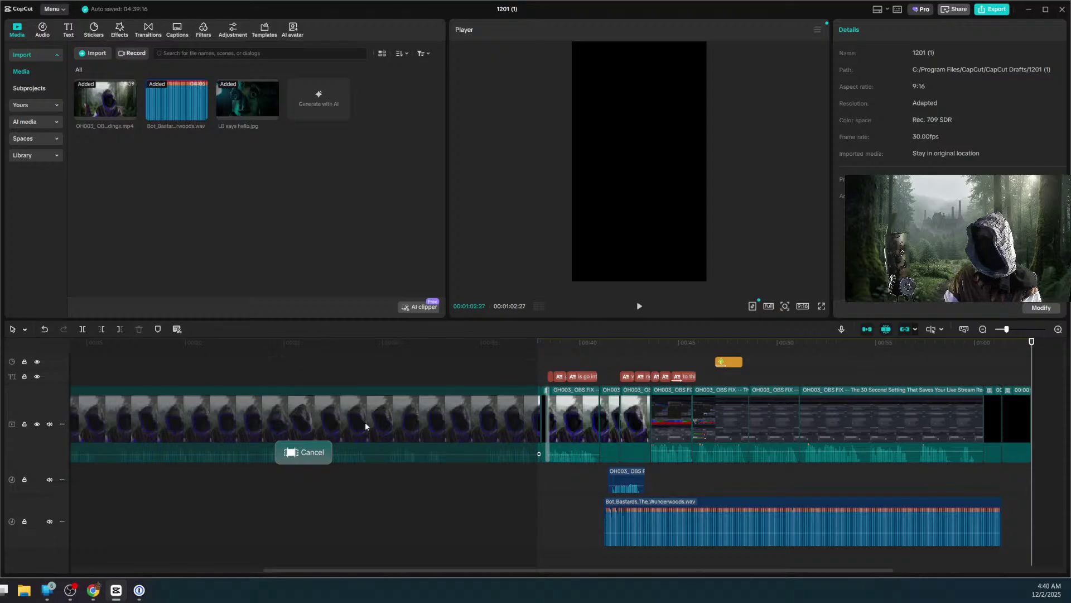
# Set the timeline range to a short section from 00:00:24:28 to 00:00:31:22.
pyautogui.moveTo(280, 345); pyautogui.dragTo(320, 344)
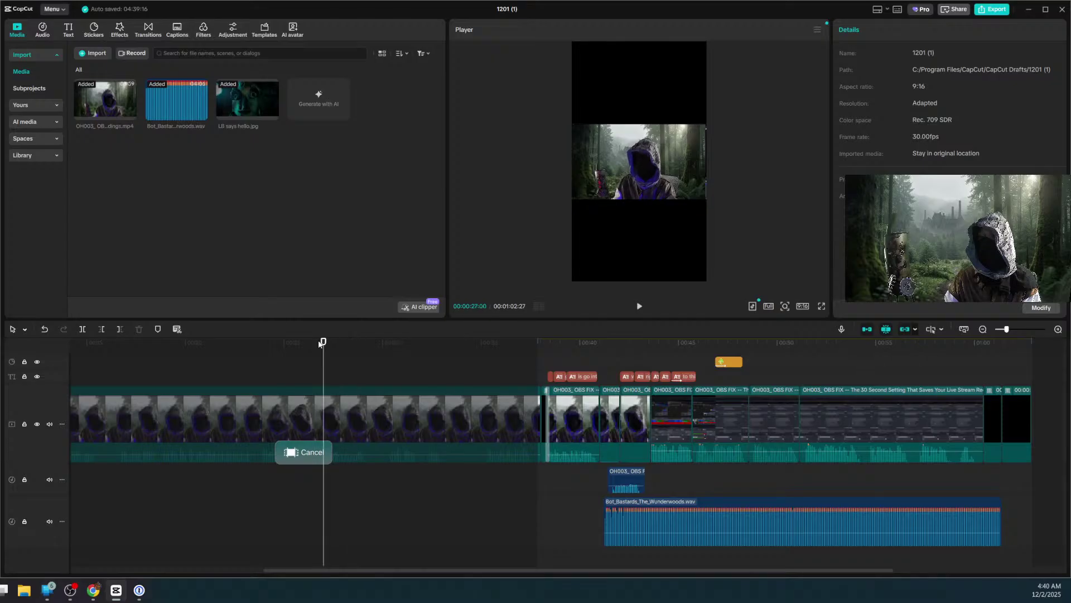
pyautogui.click(283, 343)
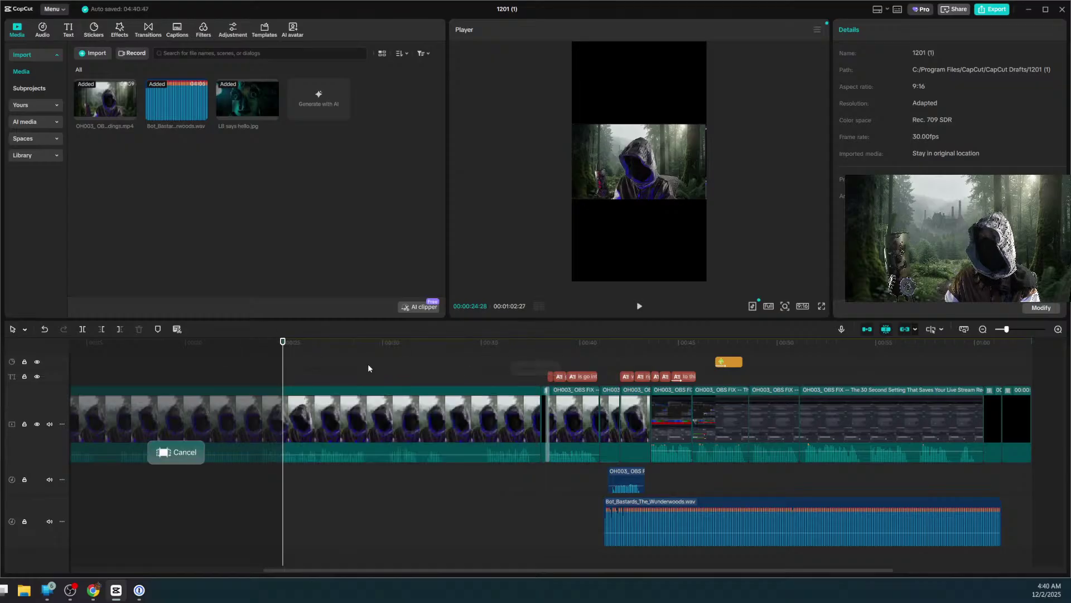
pyautogui.click(416, 346)
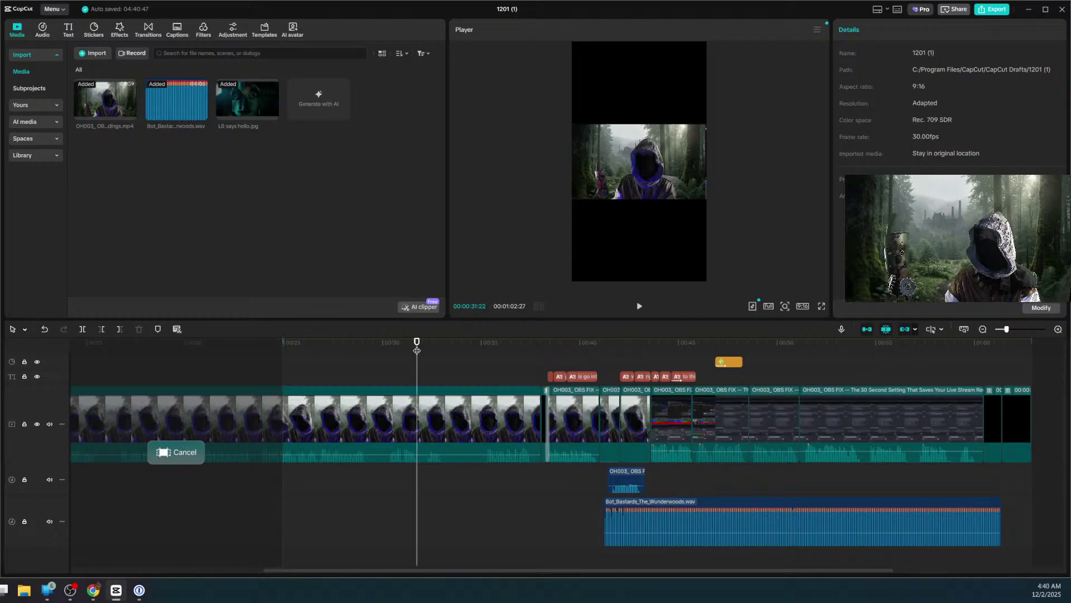
pyautogui.click(394, 405)
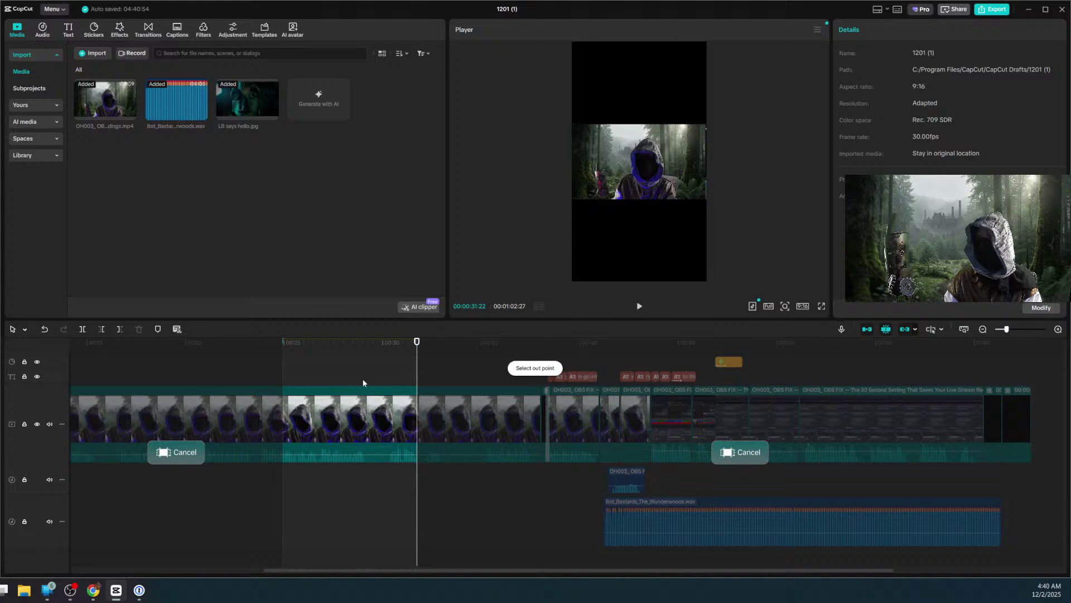
# Compare the estimated export file size of the marked range at 1080P and 4K resolution, and close the export settings without exporting.
pyautogui.click(990, 10)
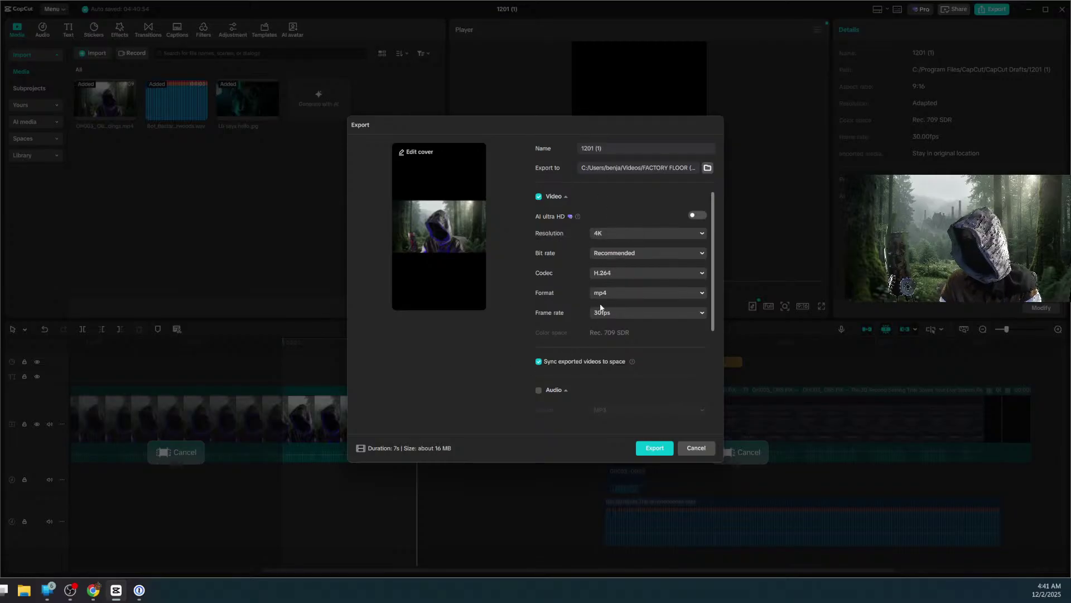
pyautogui.click(624, 235)
pyautogui.click(623, 235)
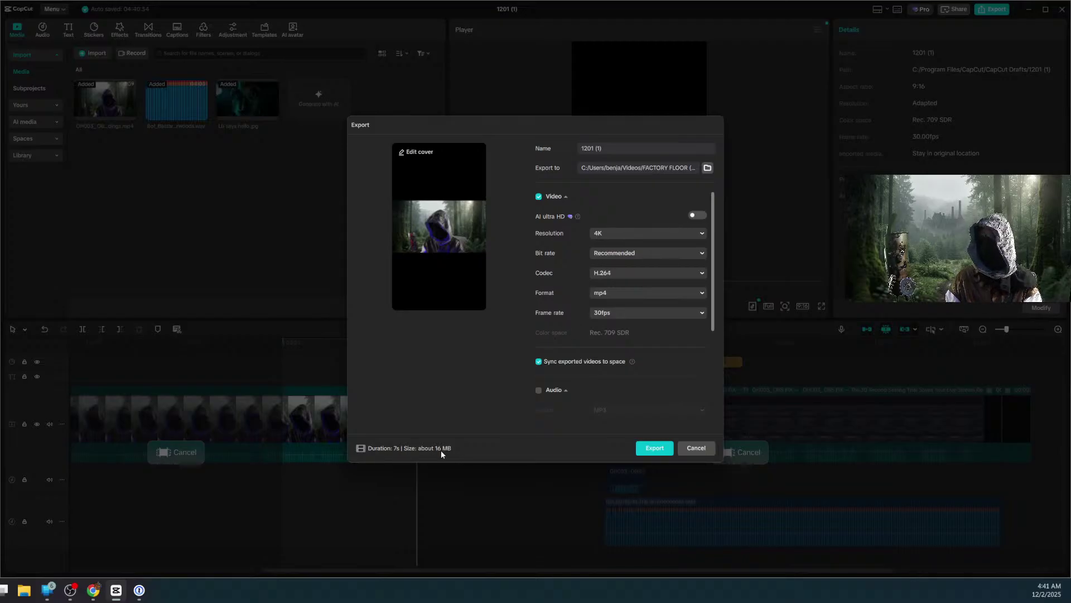
pyautogui.click(630, 239)
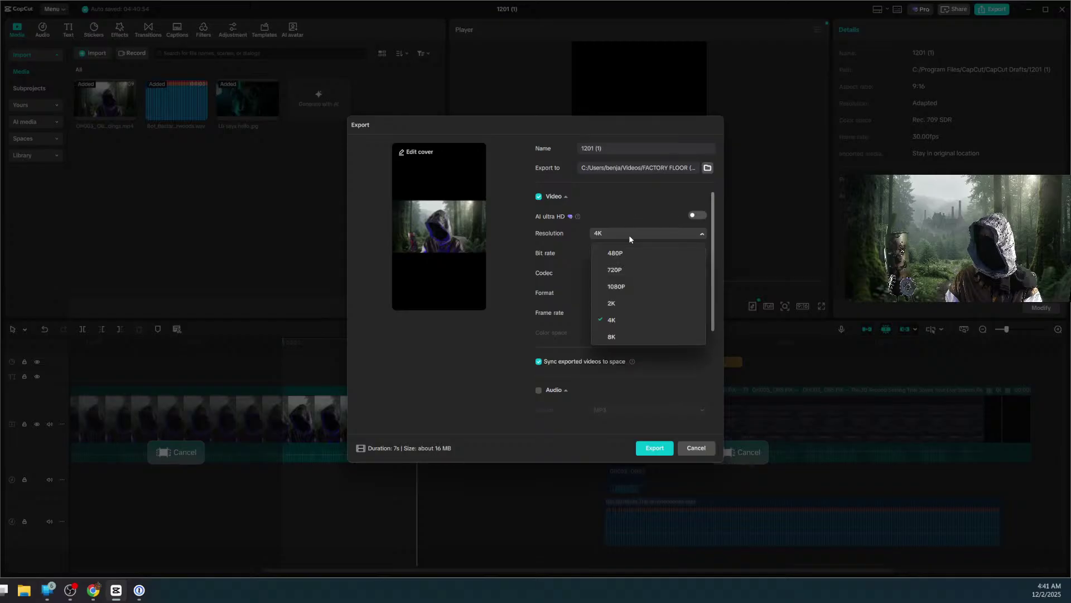
pyautogui.click(626, 289)
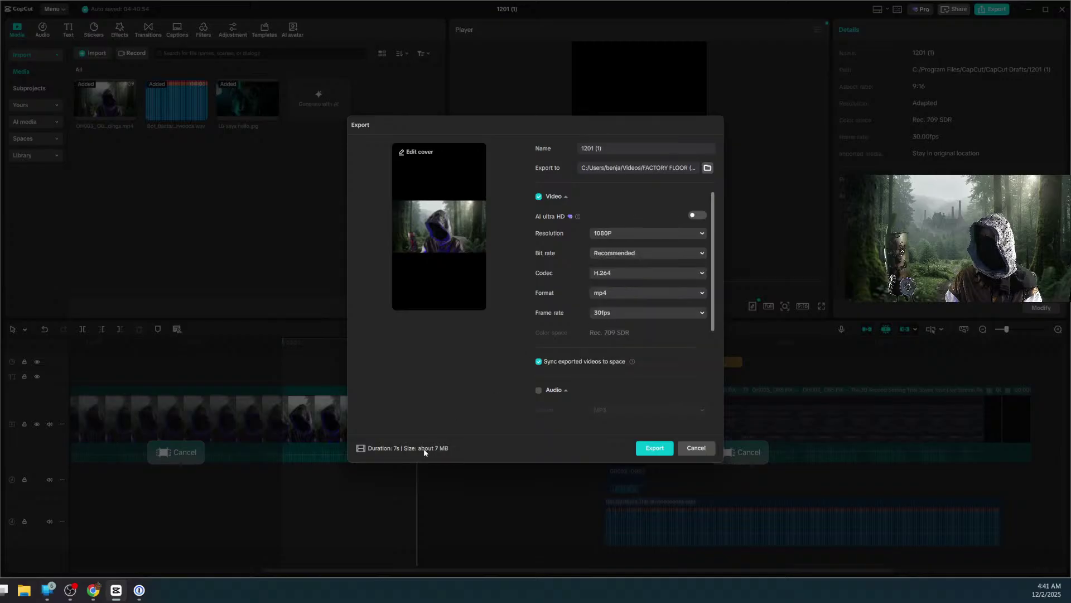
pyautogui.click(600, 237)
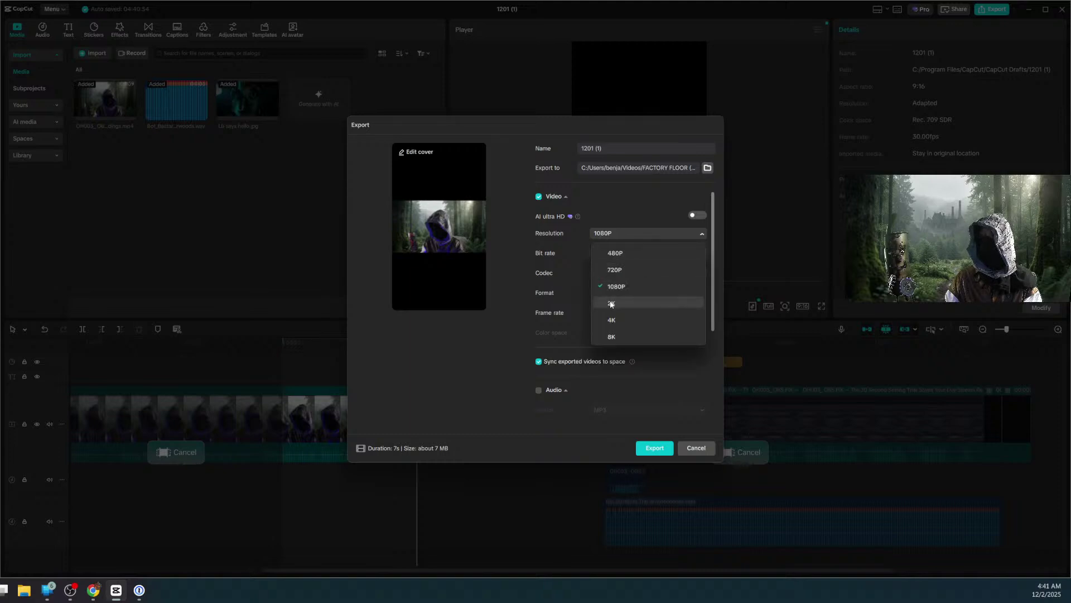
pyautogui.click(615, 319)
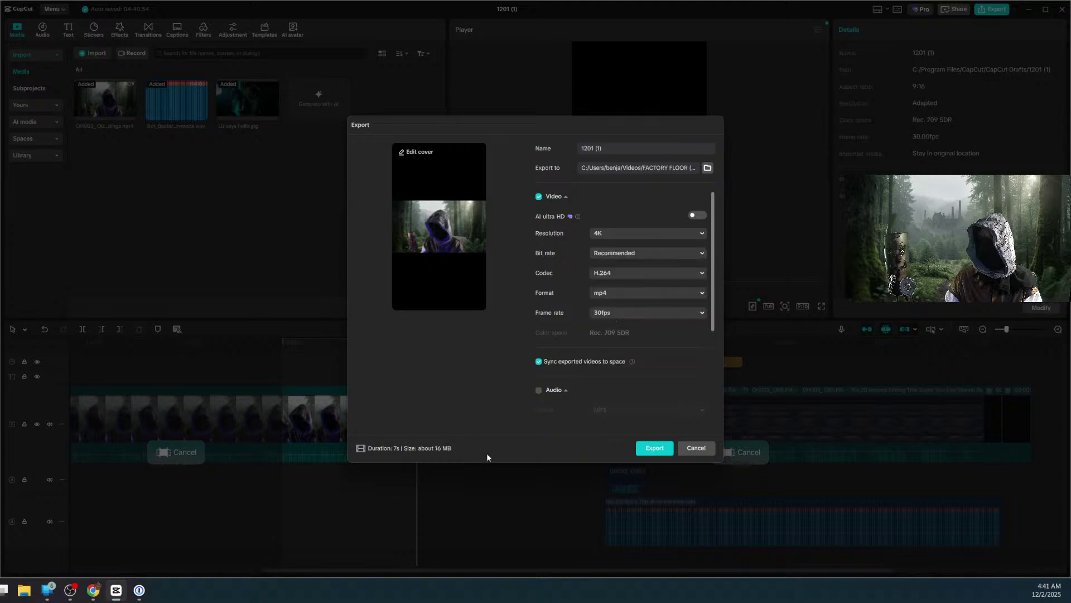
pyautogui.click(691, 450)
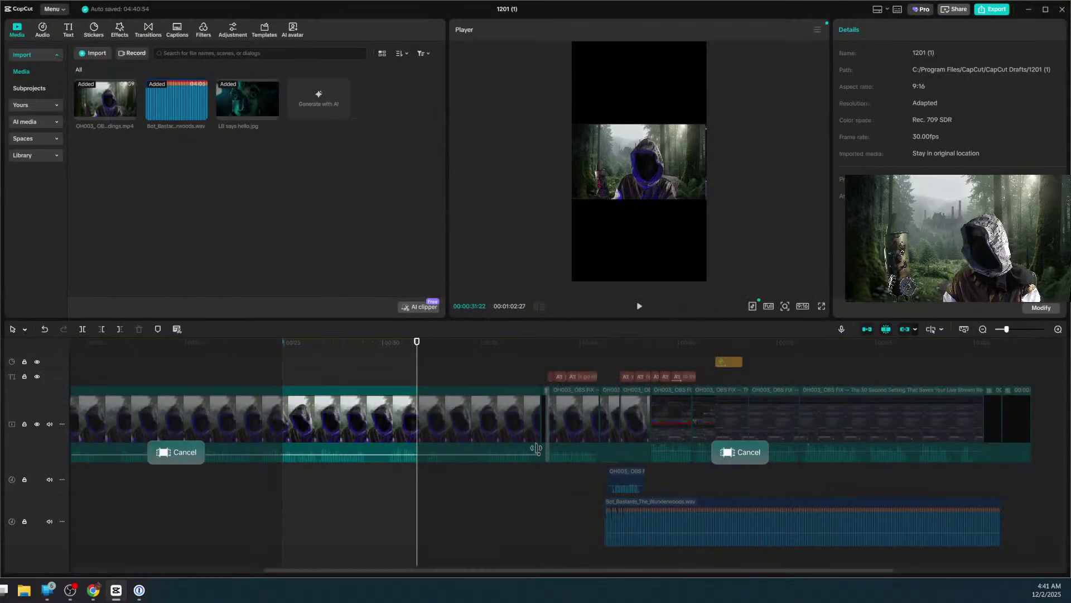
# Set the timeline range to run from 00:00:38:11, after the first main clip, to the end of the project.
pyautogui.scroll(3, 561, 451)
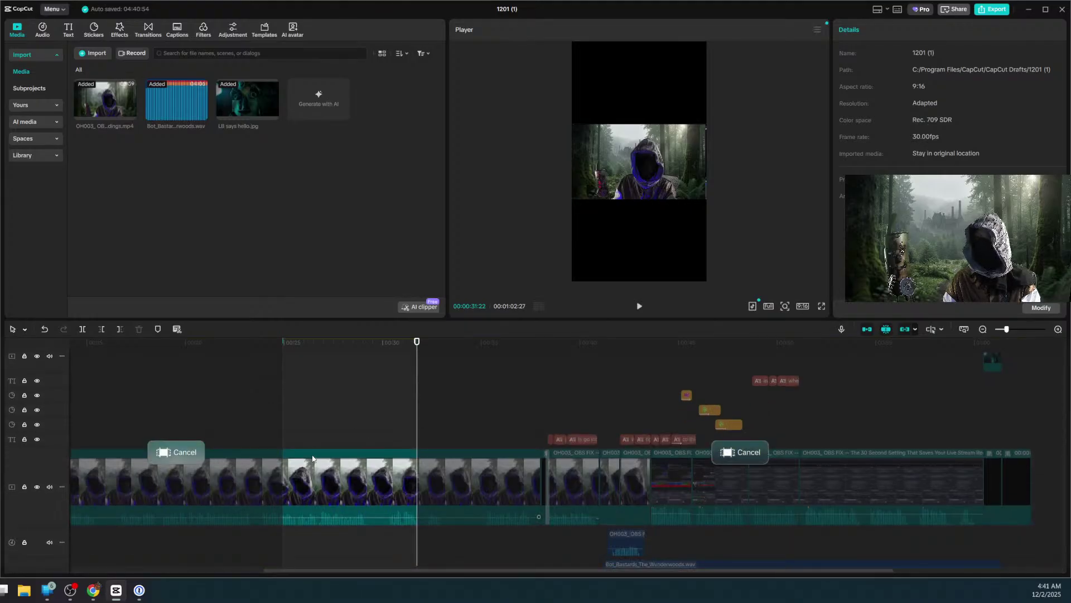
pyautogui.click(323, 481)
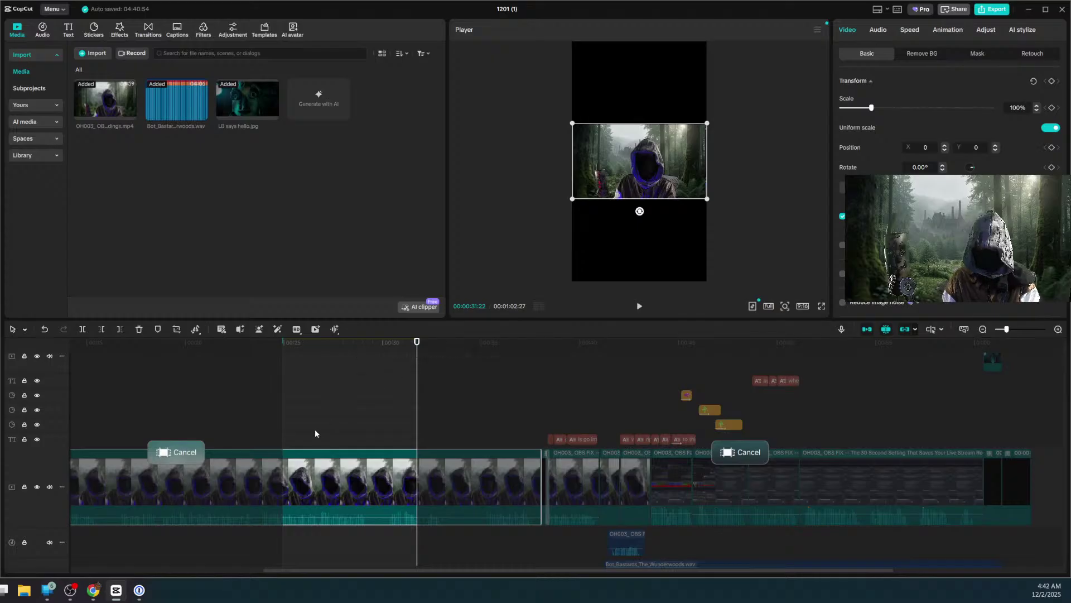
pyautogui.click(540, 349)
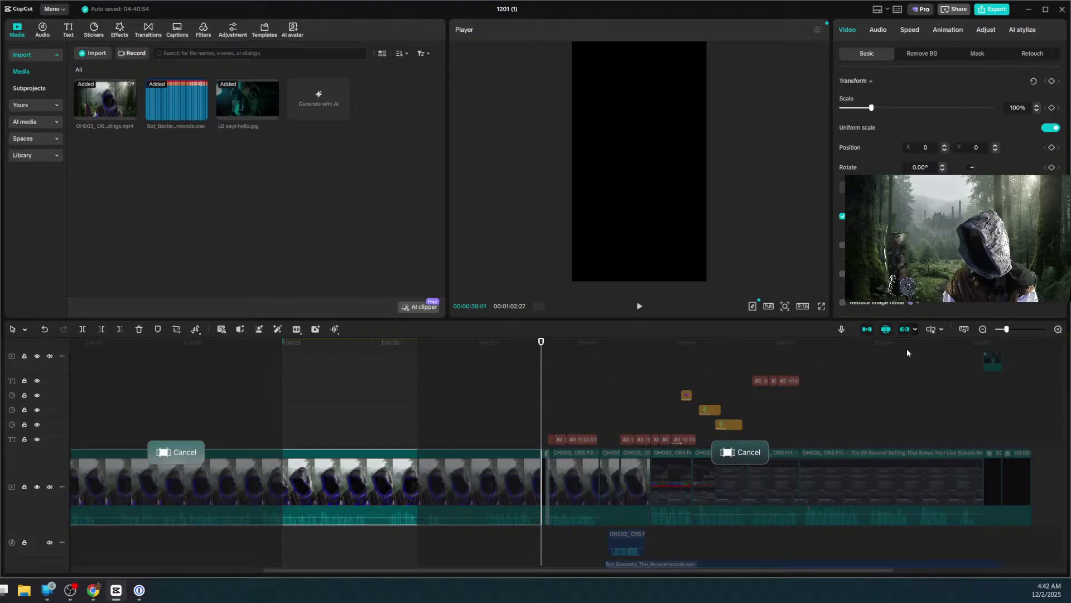
pyautogui.press('i')
pyautogui.click(1032, 346)
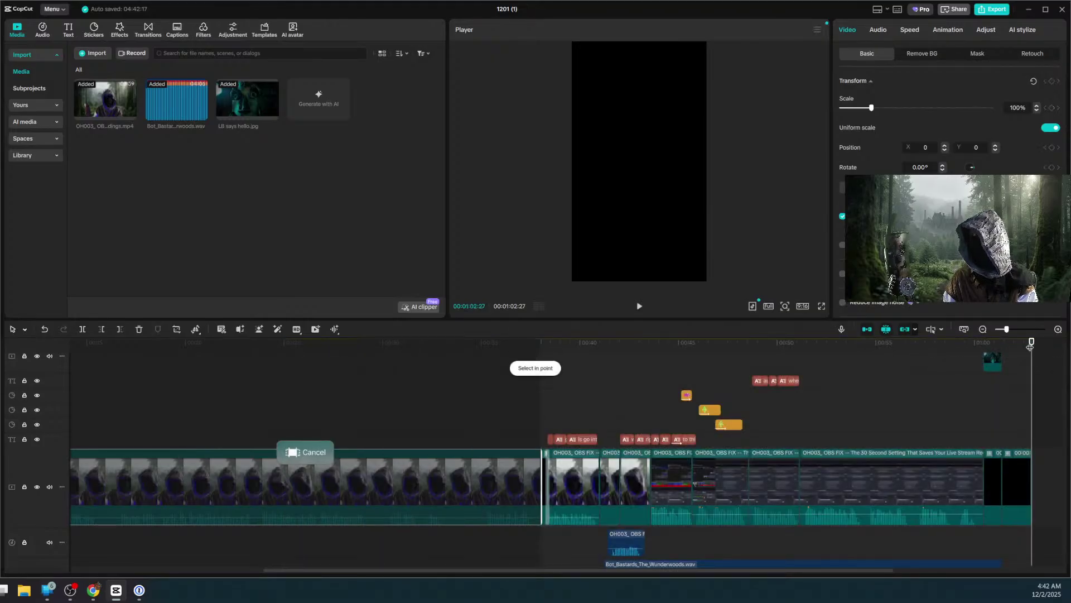
pyautogui.press('o')
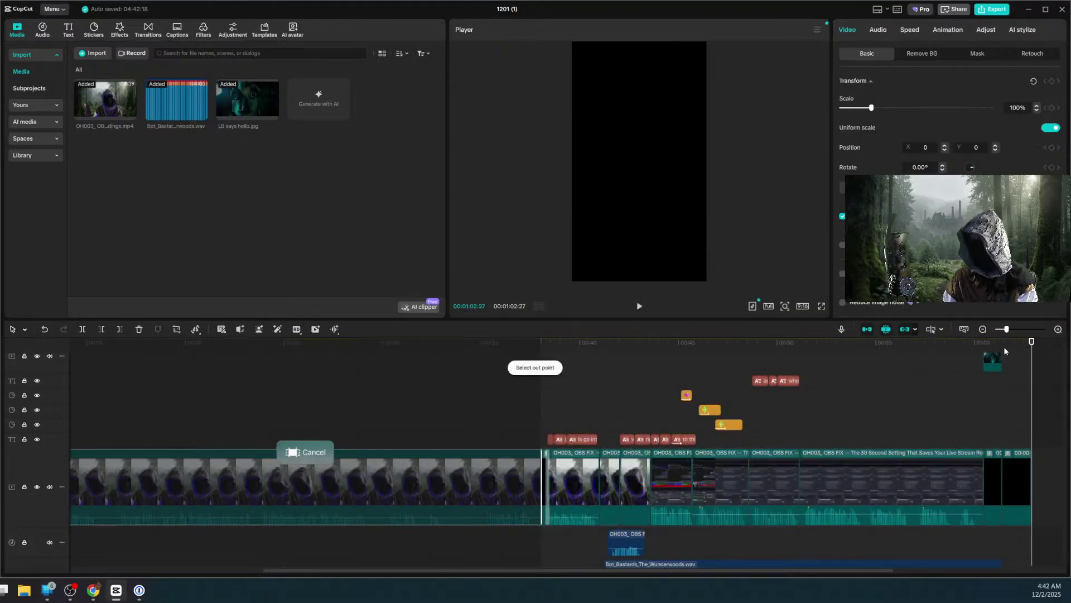
pyautogui.click(226, 424)
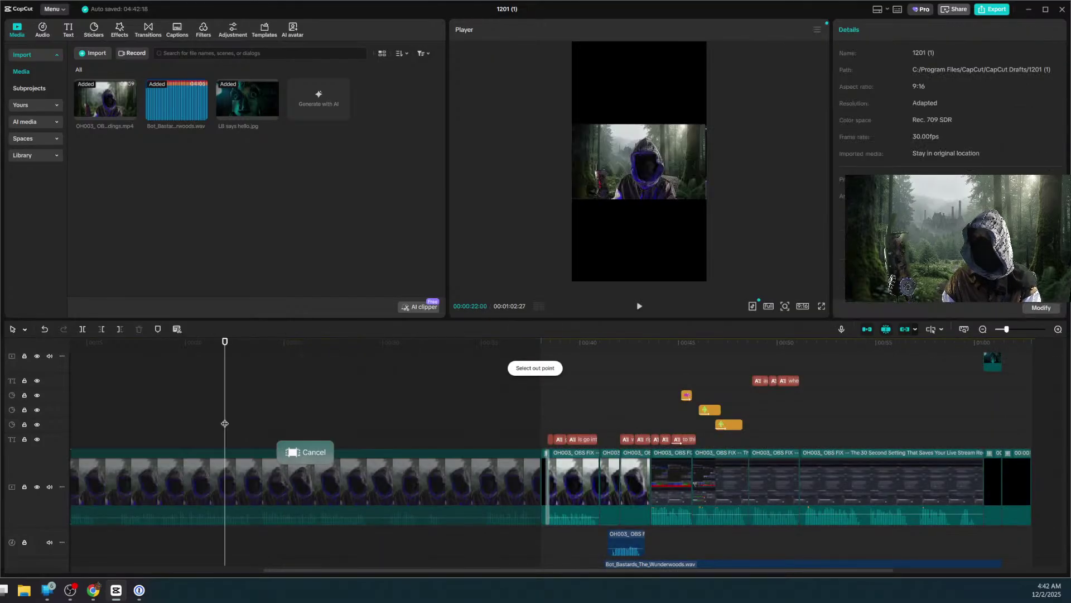
pyautogui.click(548, 347)
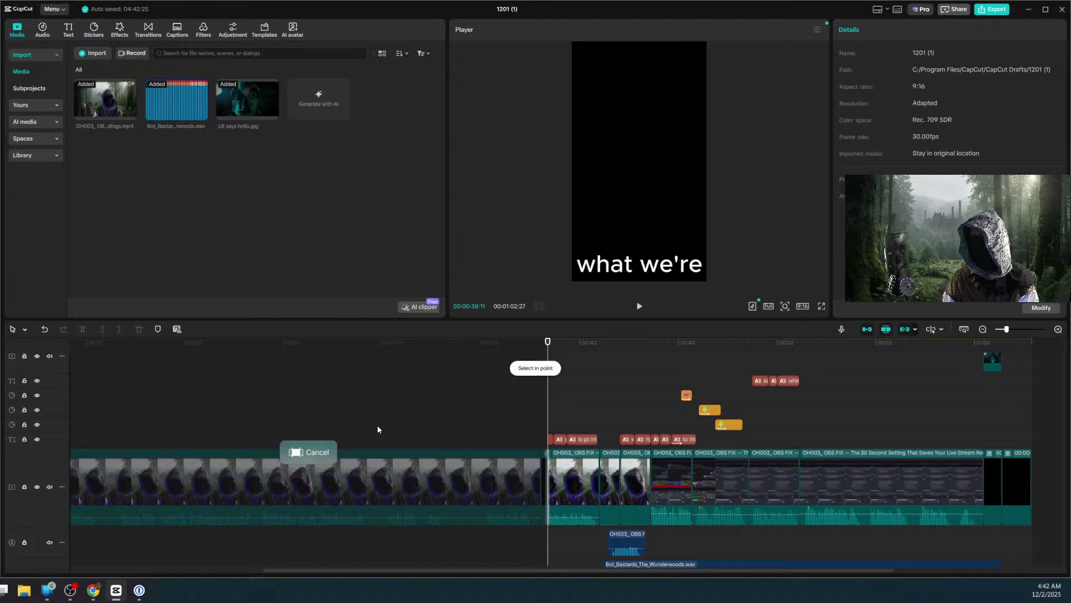
# Reset the range's in point to the very start of the timeline, so the range covers the whole project.
pyautogui.click(454, 405)
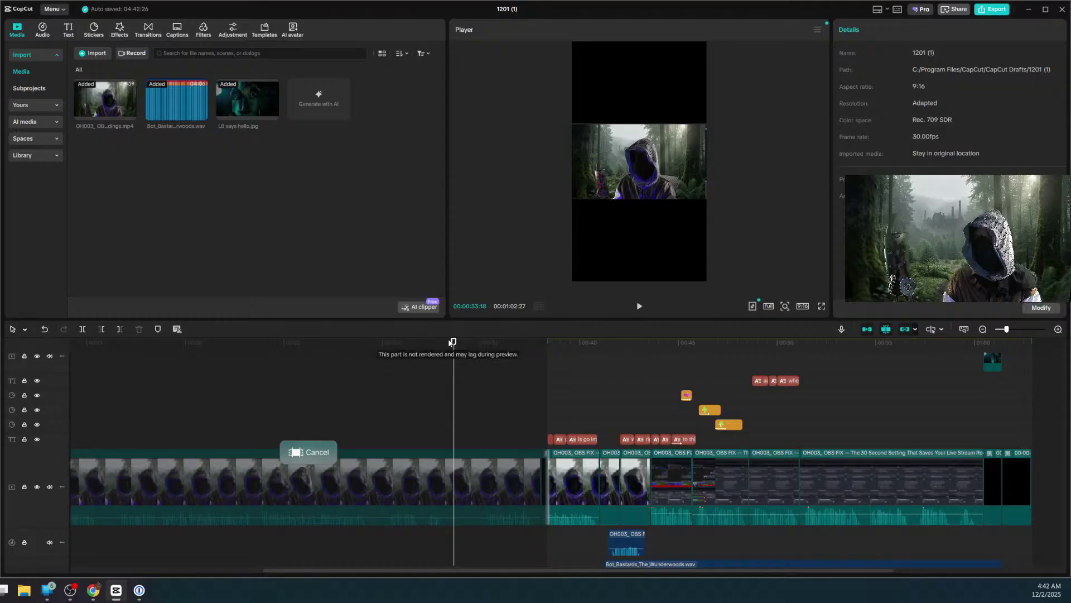
pyautogui.moveTo(454, 342); pyautogui.dragTo(95, 341)
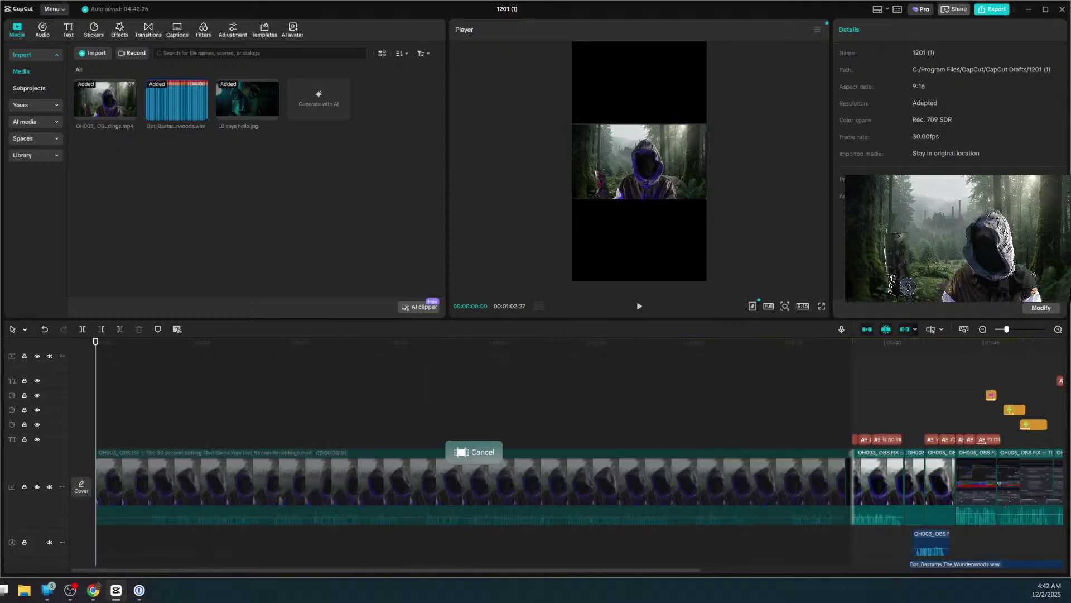
pyautogui.click(432, 408)
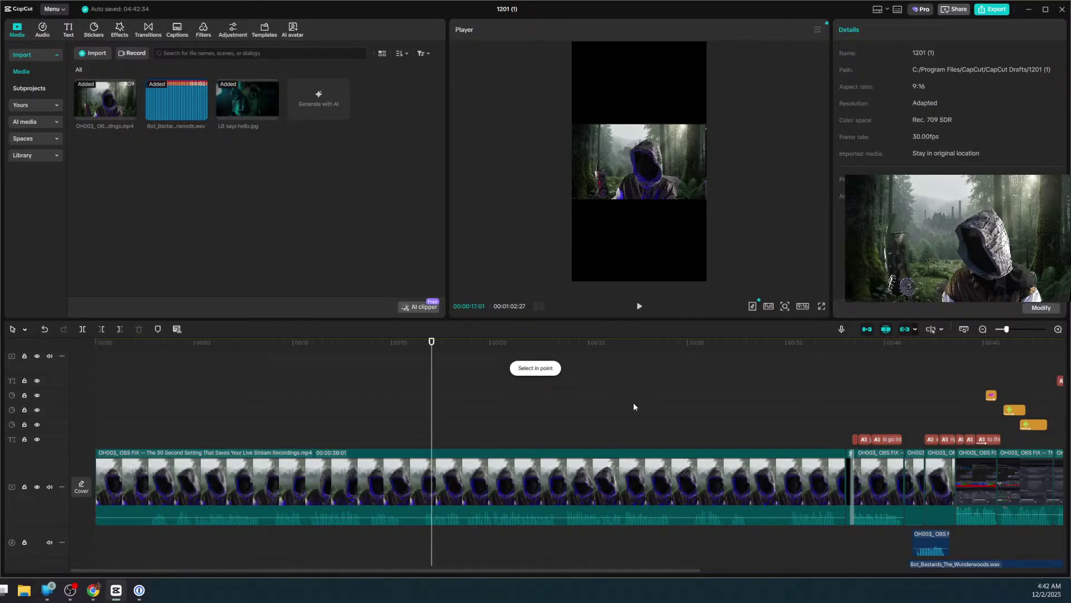
# Generate a transcript of the first long clip on the main video track.
pyautogui.click(397, 457)
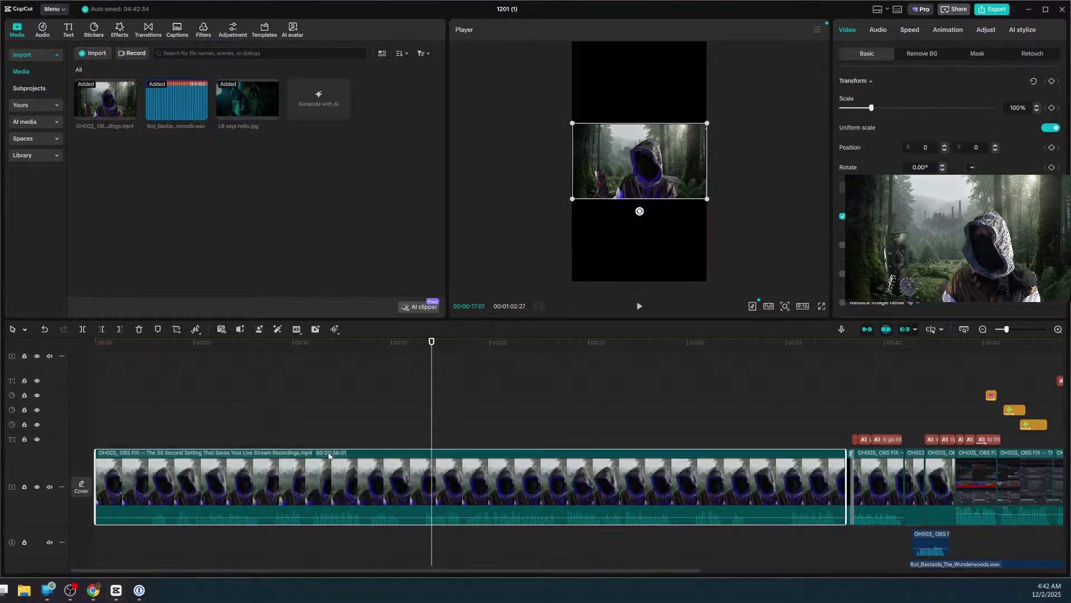
pyautogui.rightClick(329, 456)
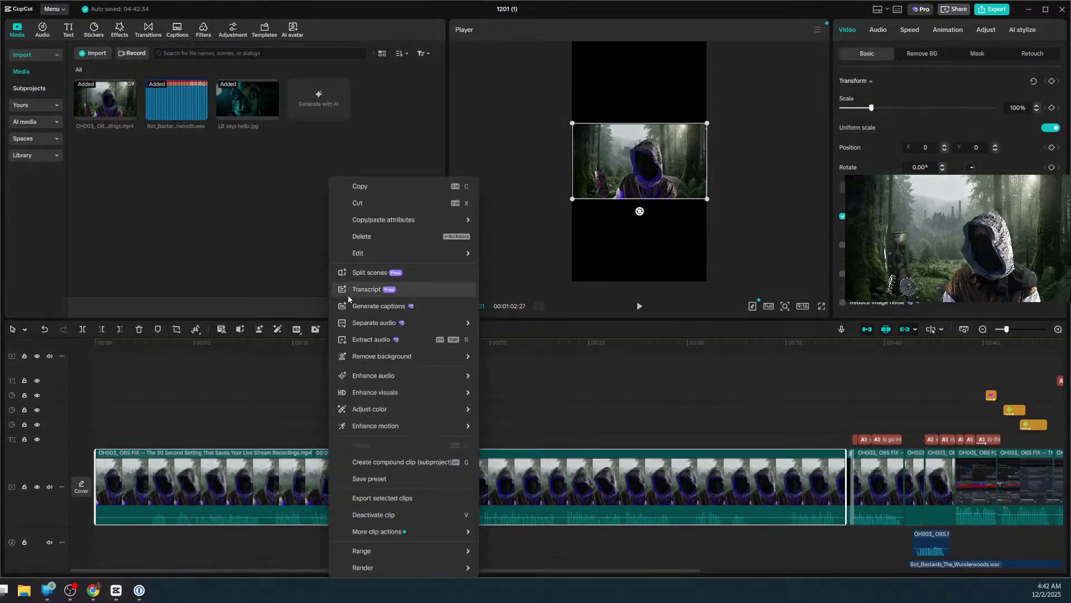
pyautogui.click(363, 290)
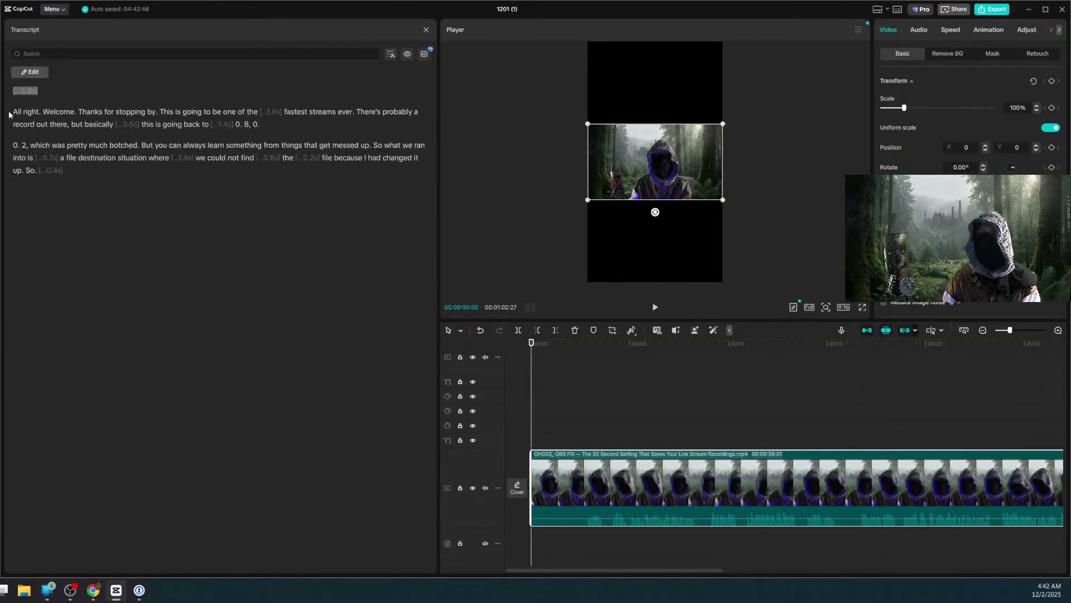
# Highlight the transcript text from "All right" to "because" and clear the selection.
pyautogui.moveTo(15, 112); pyautogui.dragTo(113, 136)
pyautogui.moveTo(241, 138); pyautogui.dragTo(345, 160)
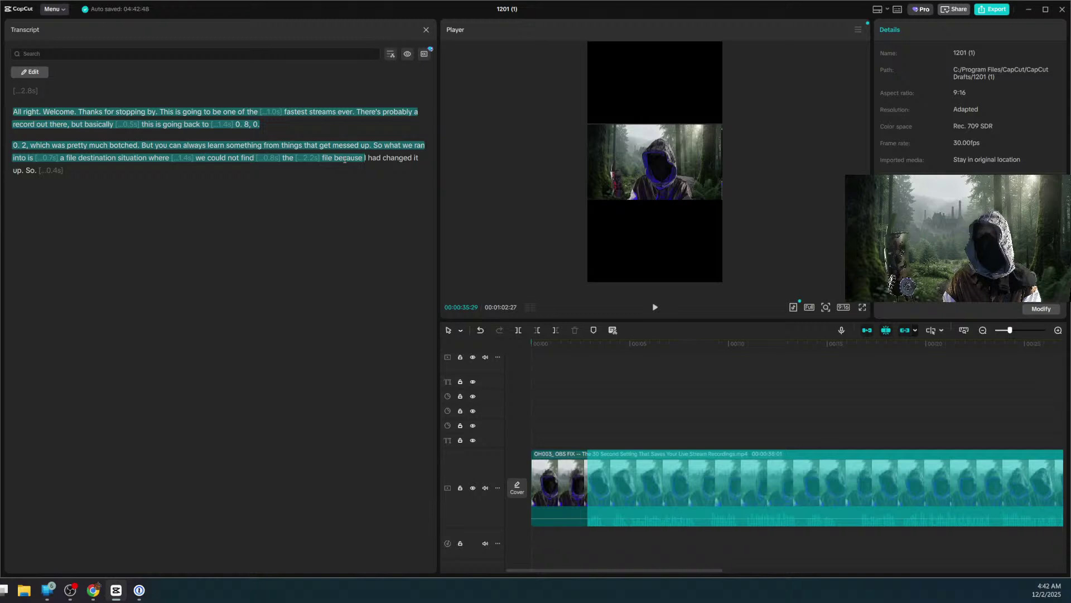
pyautogui.click(109, 204)
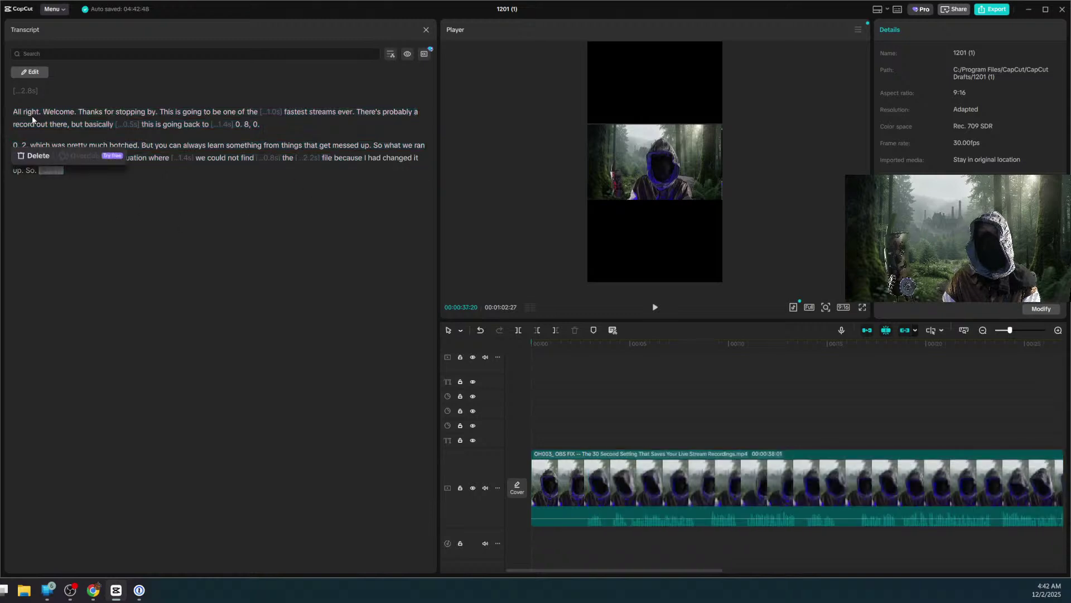
# Delete "All right" and the passage from "There's probably a record out there" to "0. 8, 0." from the clip's transcript.
pyautogui.moveTo(41, 116); pyautogui.dragTo(15, 117)
pyautogui.click(39, 128)
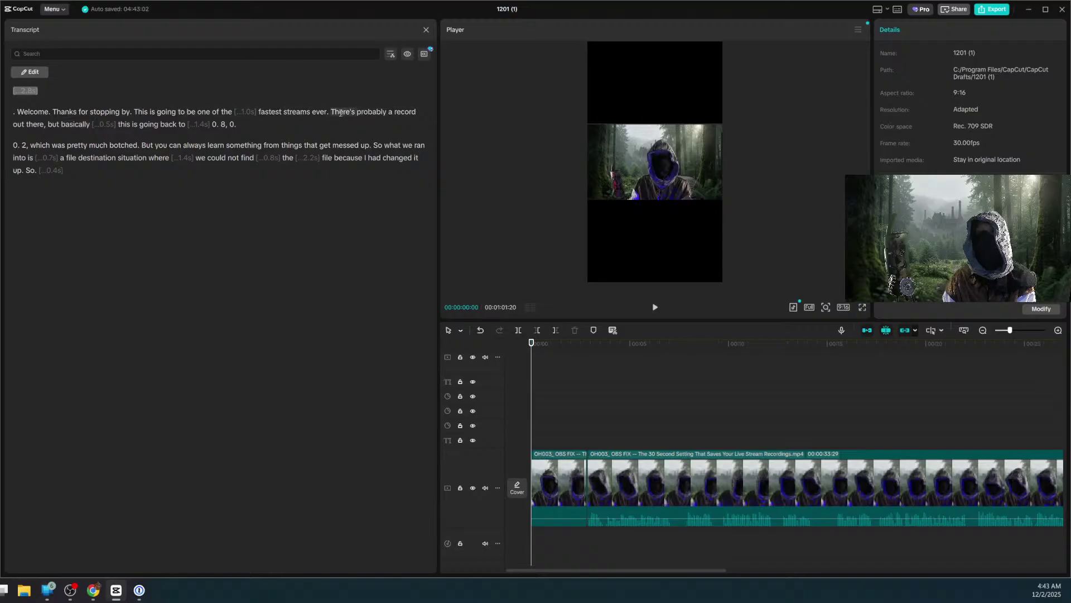
pyautogui.moveTo(341, 113); pyautogui.dragTo(161, 124)
pyautogui.click(218, 137)
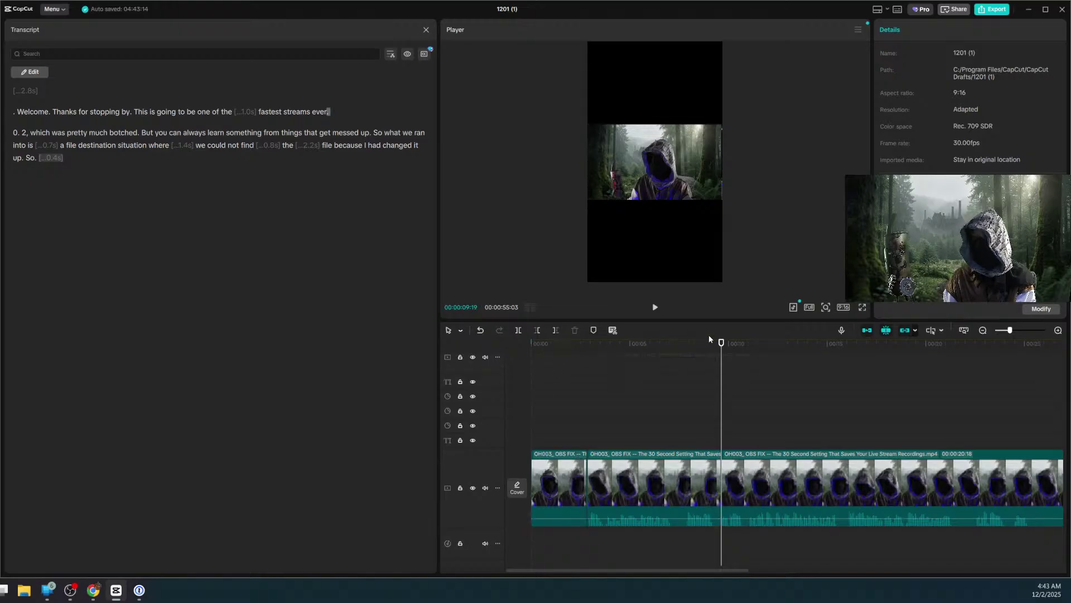
# Undo both transcript deletions.
pyautogui.moveTo(722, 343); pyautogui.dragTo(532, 342)
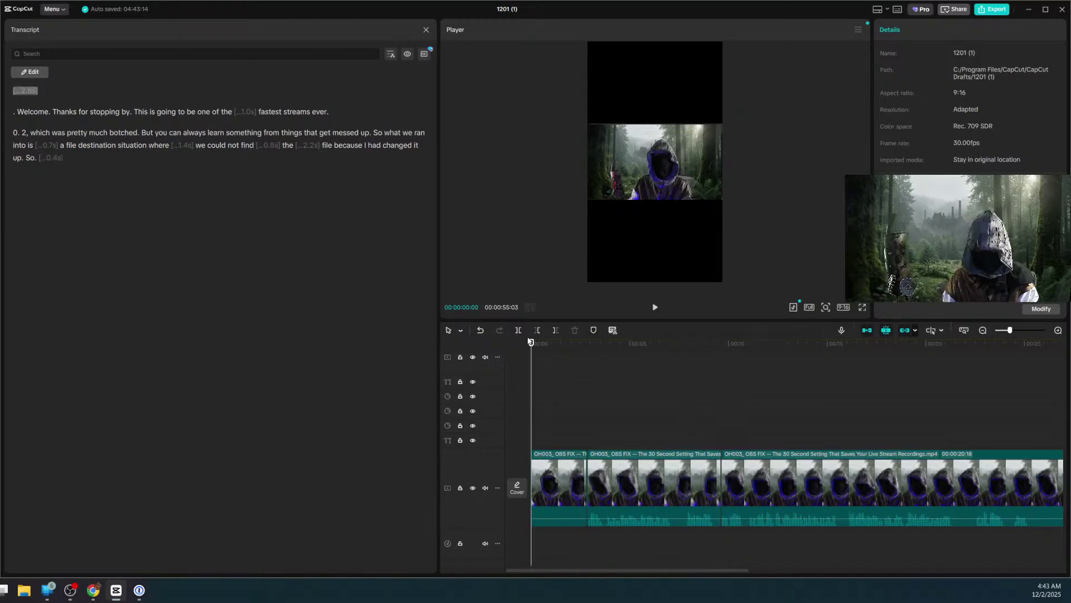
pyautogui.hotkey('ctrl', 'z')
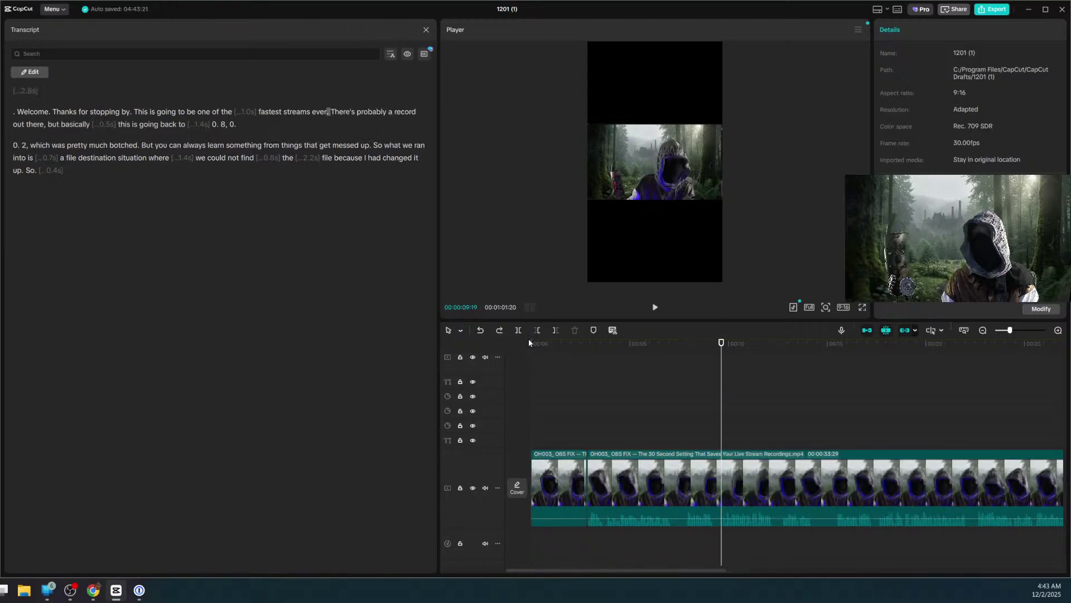
pyautogui.hotkey('ctrl', 'z')
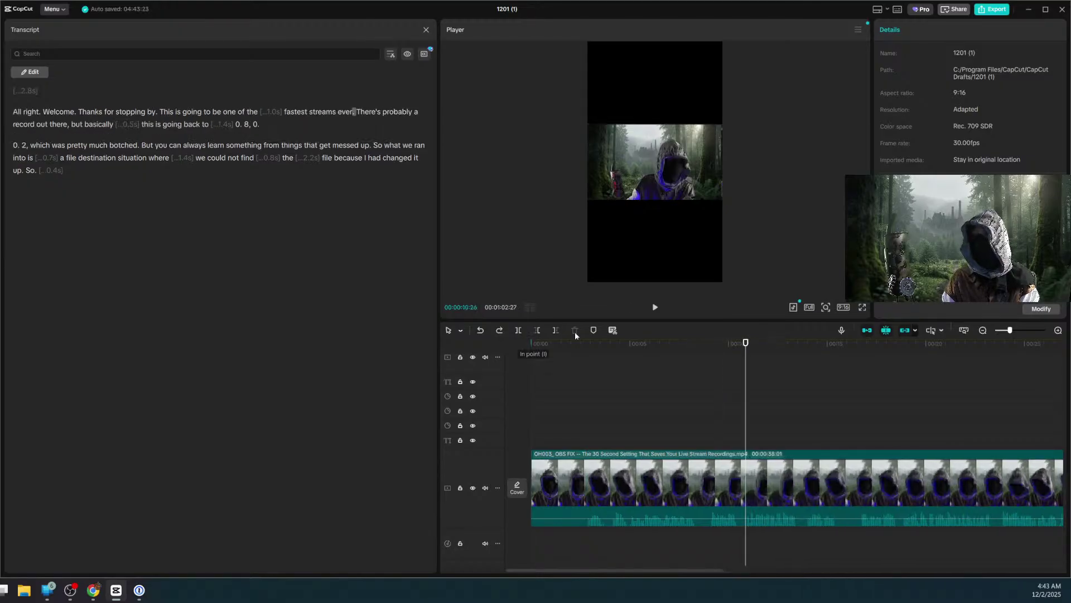
# Play the transcribed clip from the start of the timeline.
pyautogui.moveTo(744, 344); pyautogui.dragTo(503, 346)
pyautogui.press('space')
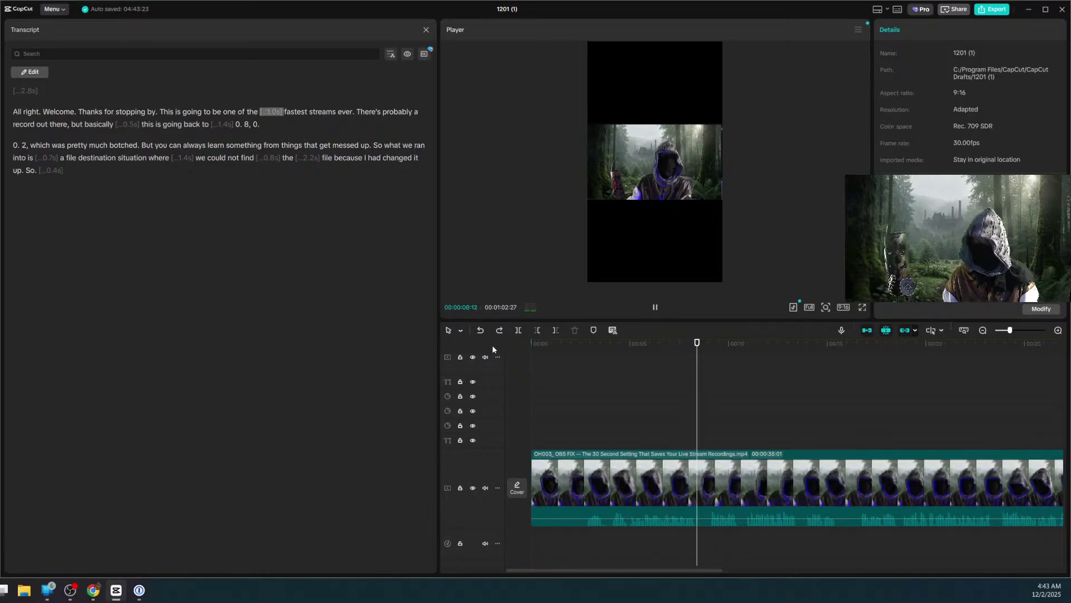
# Stop playback and review the context options available for the transcribed clip, leaving them unapplied.
pyautogui.press('space')
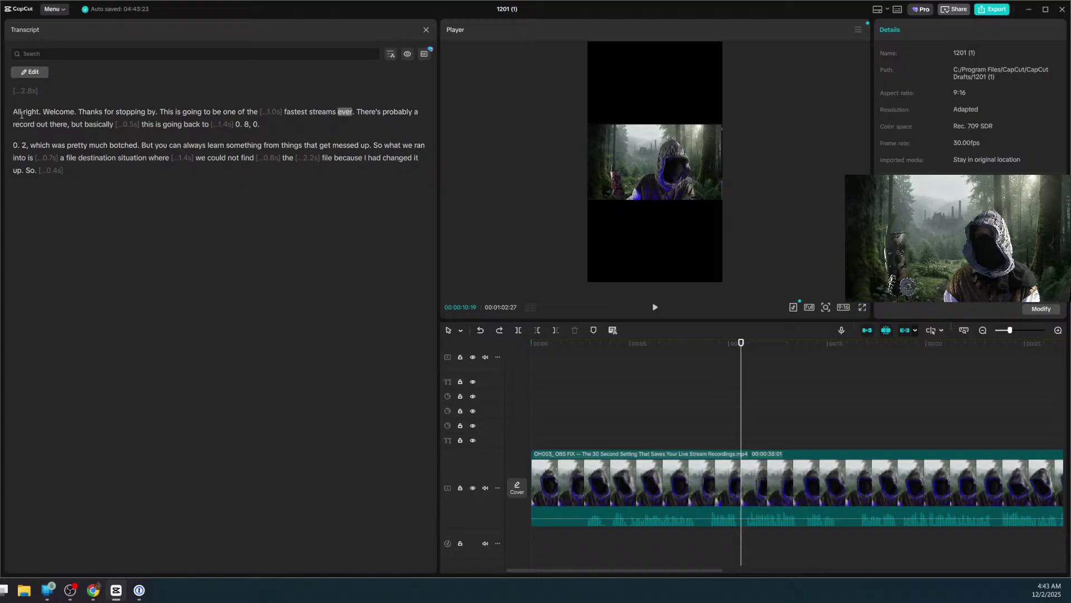
pyautogui.click(604, 458)
pyautogui.rightClick(605, 458)
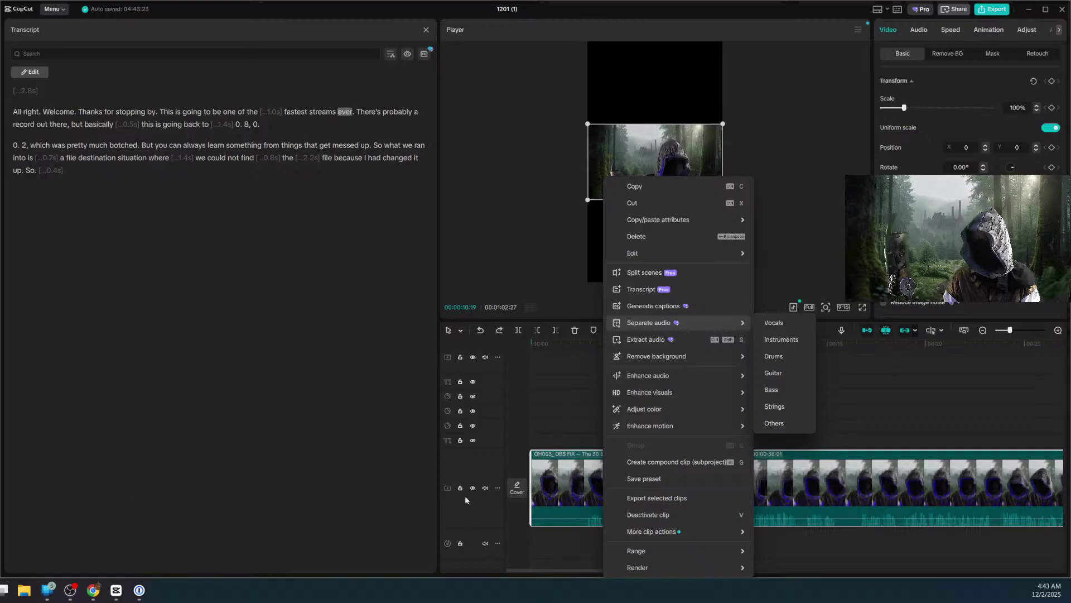
pyautogui.click(94, 279)
# Delete "All right", the passage from "There's probably a record" to "going back to", and "0. 8, 0." from the transcript.
pyautogui.moveTo(13, 111); pyautogui.dragTo(38, 113)
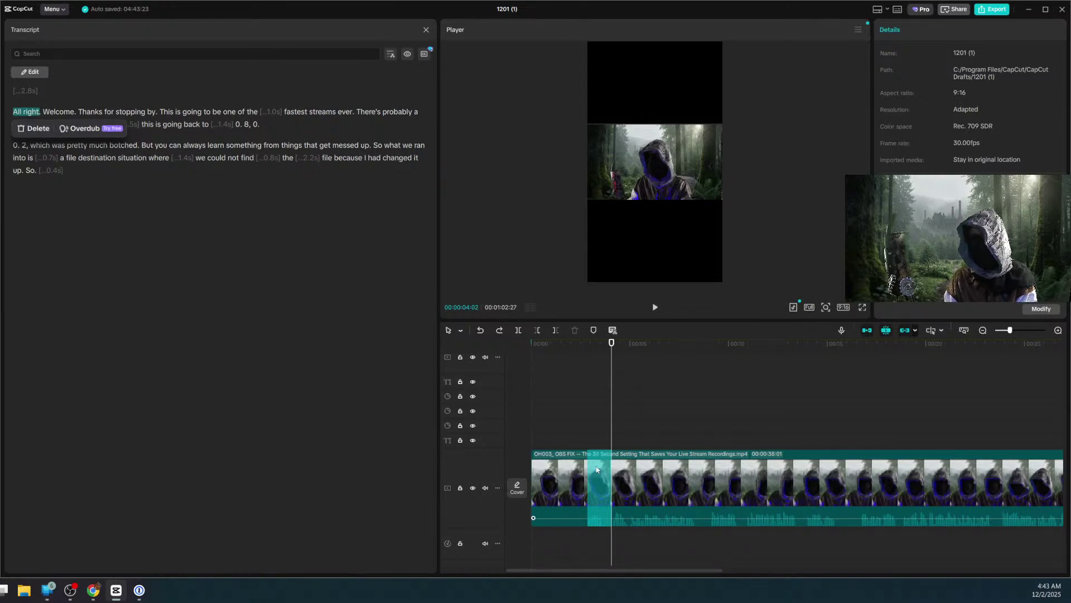
pyautogui.press('Delete')
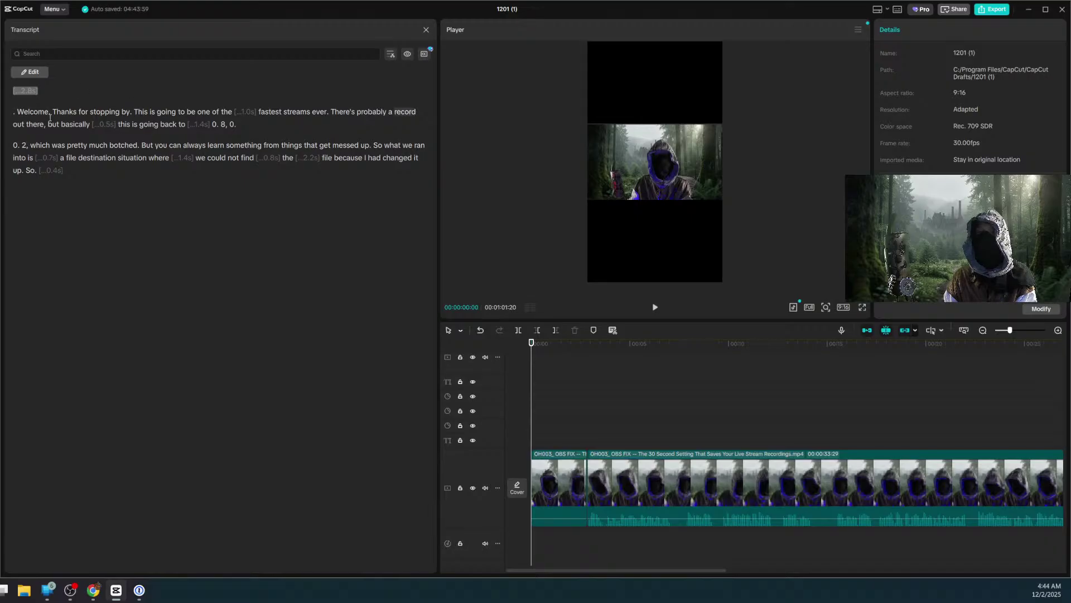
pyautogui.moveTo(333, 111); pyautogui.dragTo(182, 128)
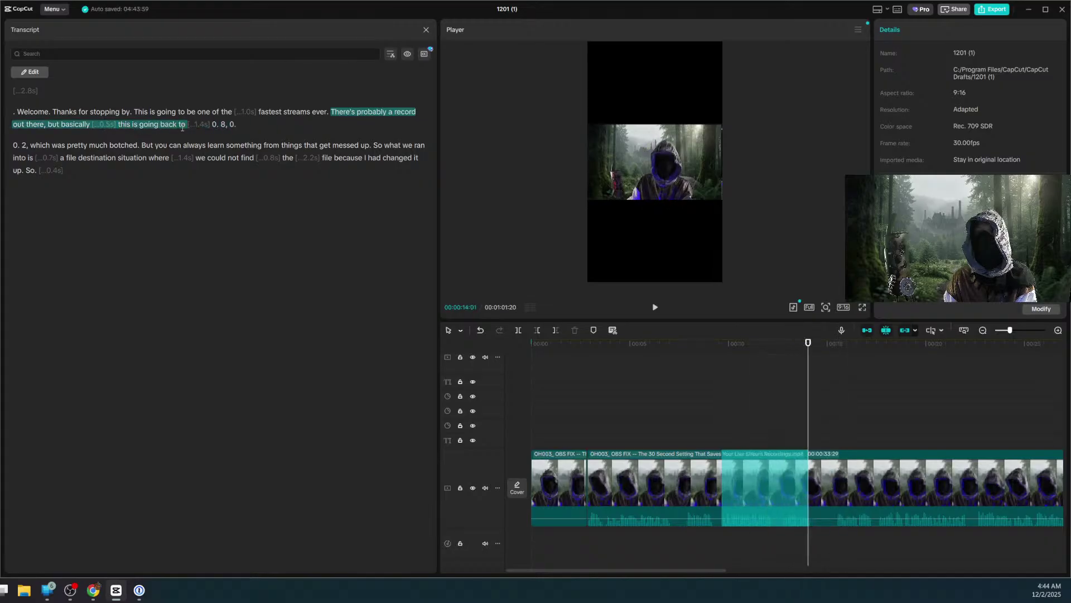
pyautogui.click(178, 138)
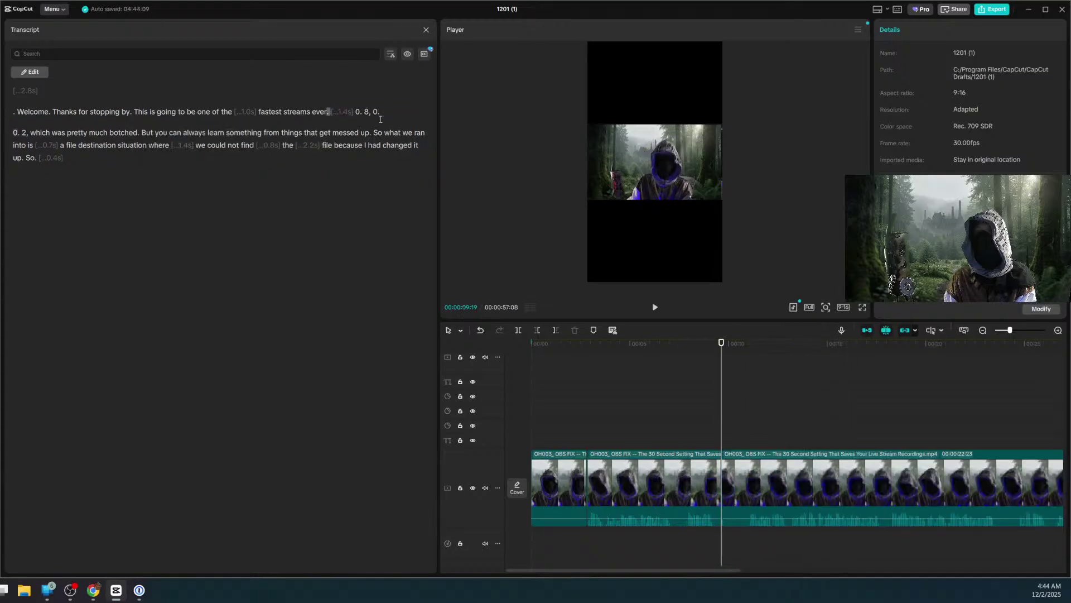
pyautogui.moveTo(384, 112); pyautogui.dragTo(332, 112)
pyautogui.click(401, 130)
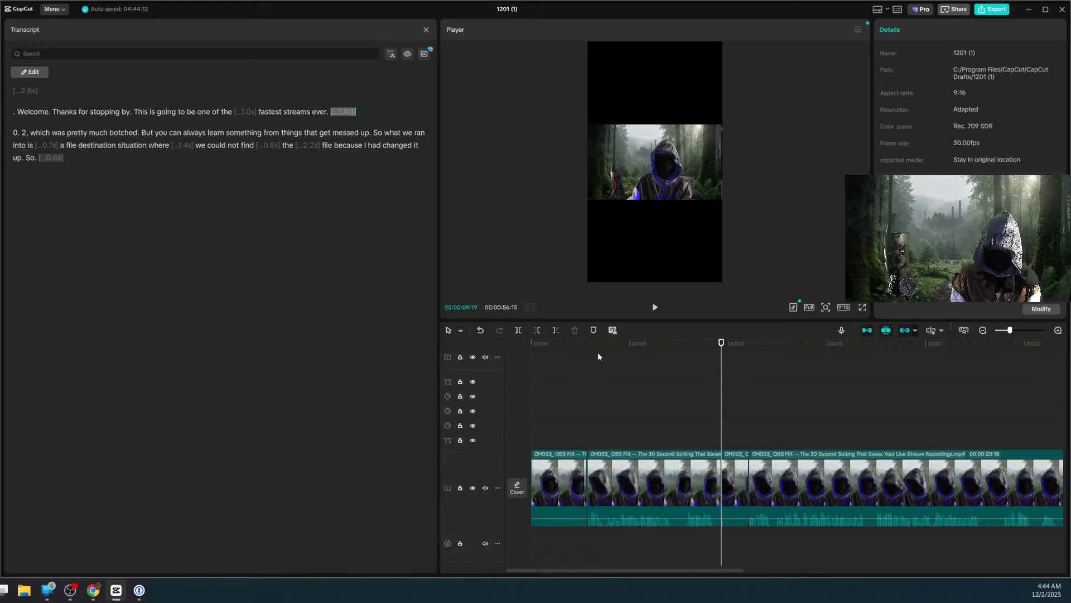
# Replay the edited opening in reverse and forward, and delete the short silent clip segment following "fastest streams ever".
pyautogui.press('j')
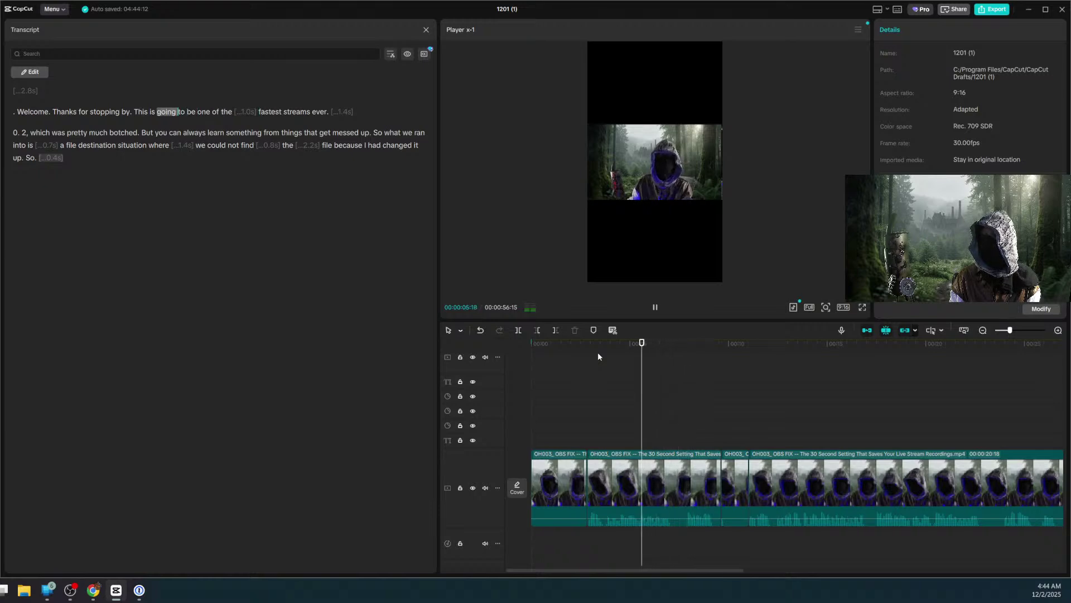
pyautogui.press('j')
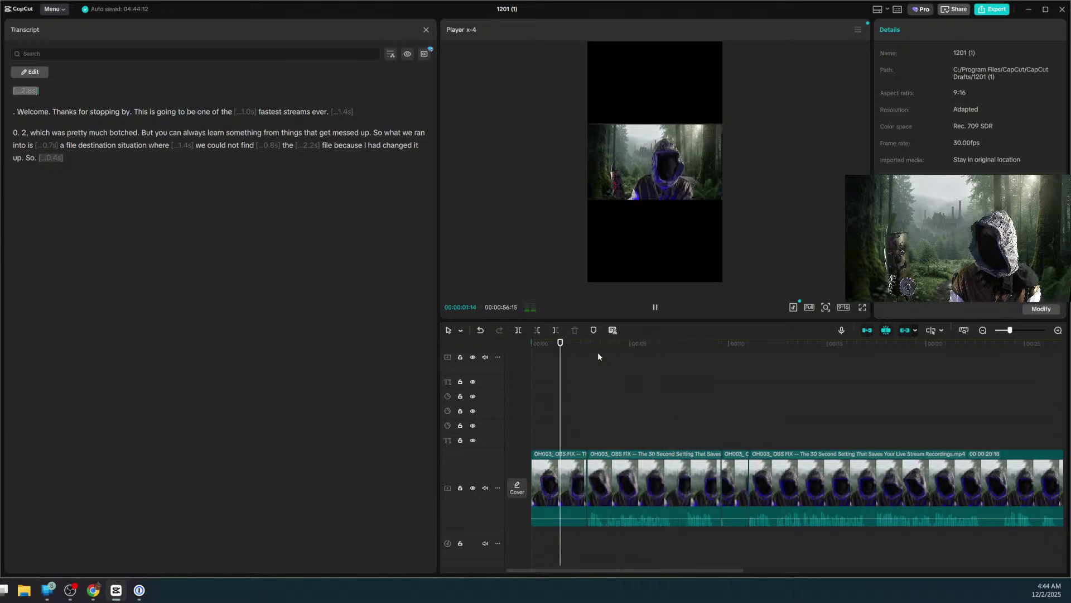
pyautogui.press('l')
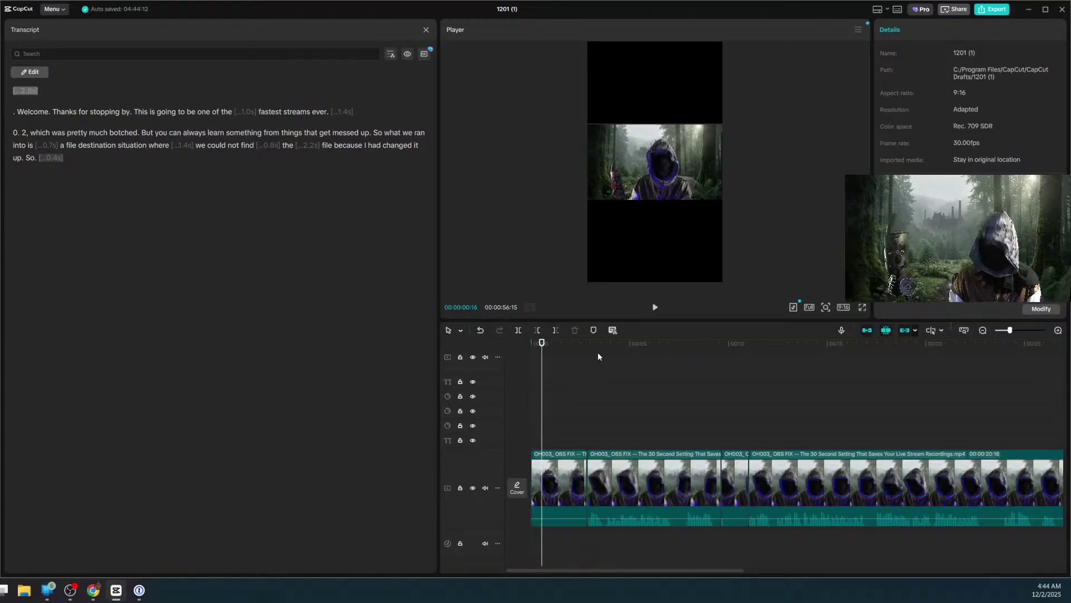
pyautogui.press('l')
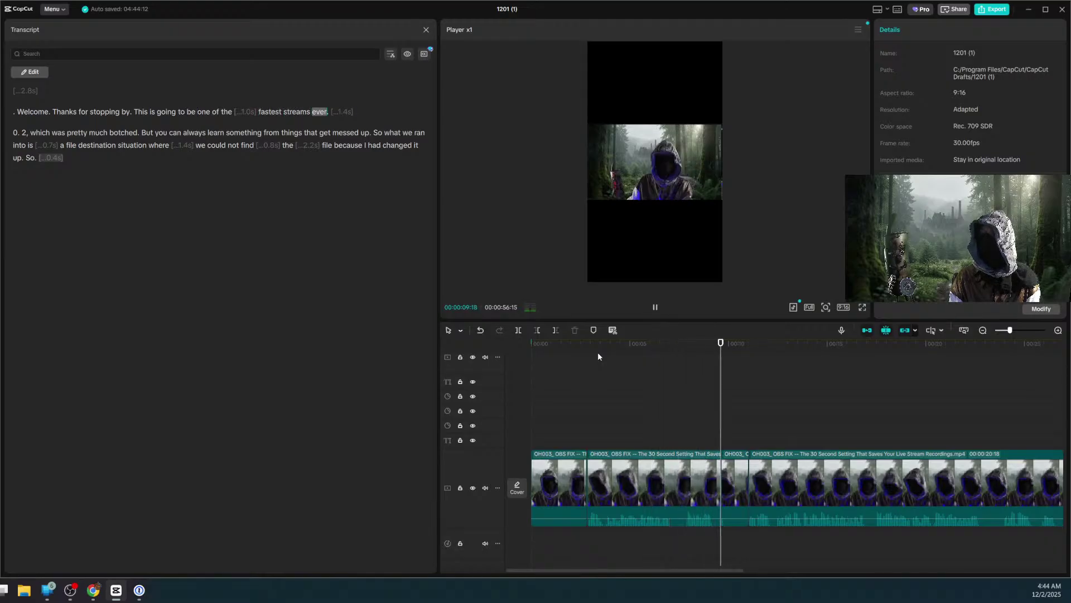
pyautogui.press('space')
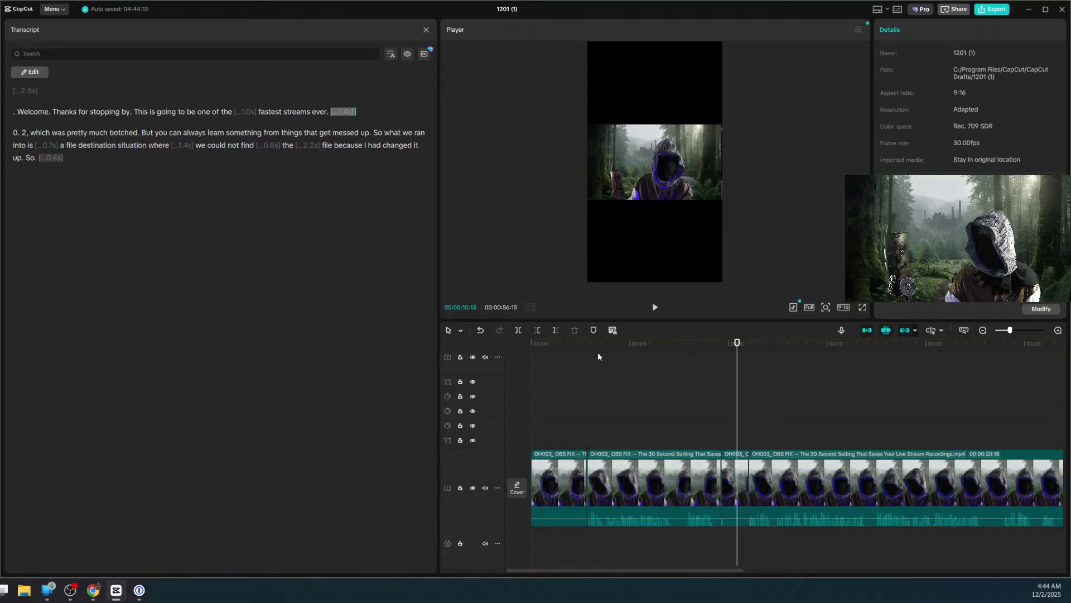
pyautogui.click(732, 459)
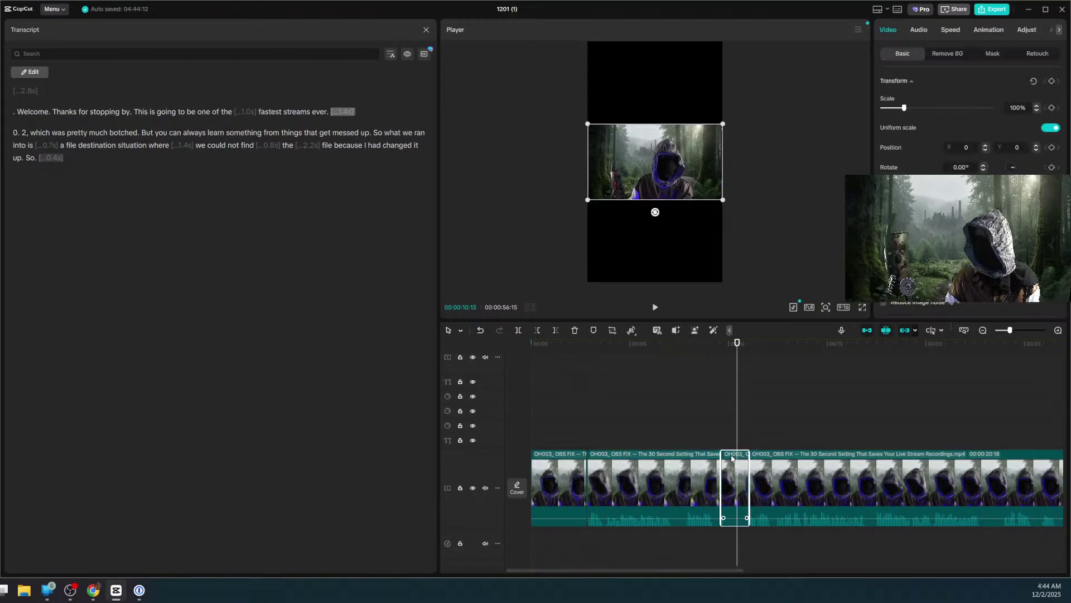
pyautogui.press('Delete')
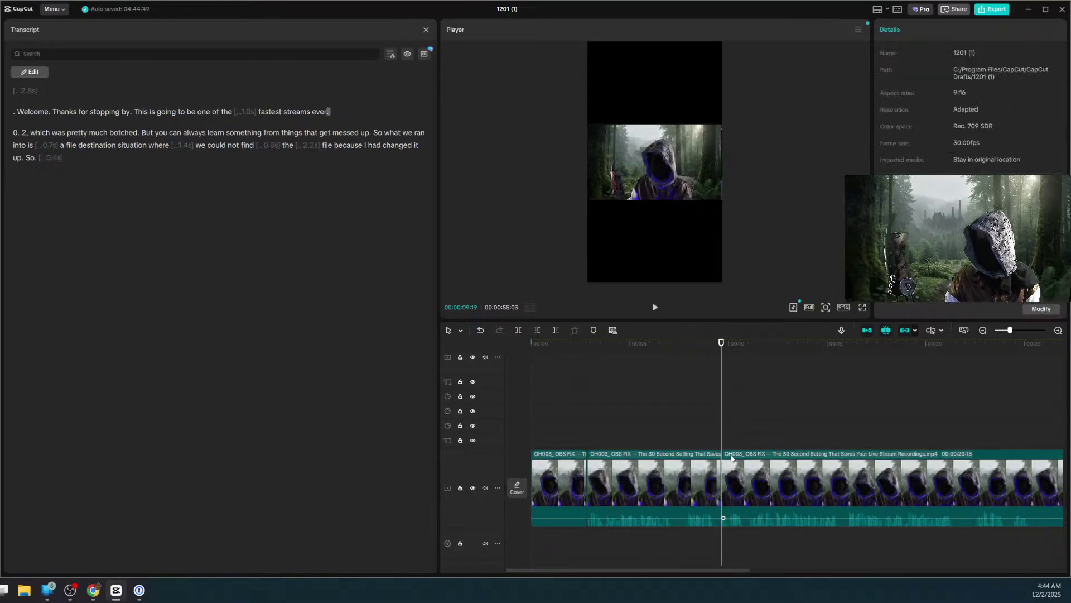
# Play across the new cut and delete the transcript passage from "0. 2, which was pretty much botched" to "get messed up".
pyautogui.click(685, 346)
pyautogui.press('space')
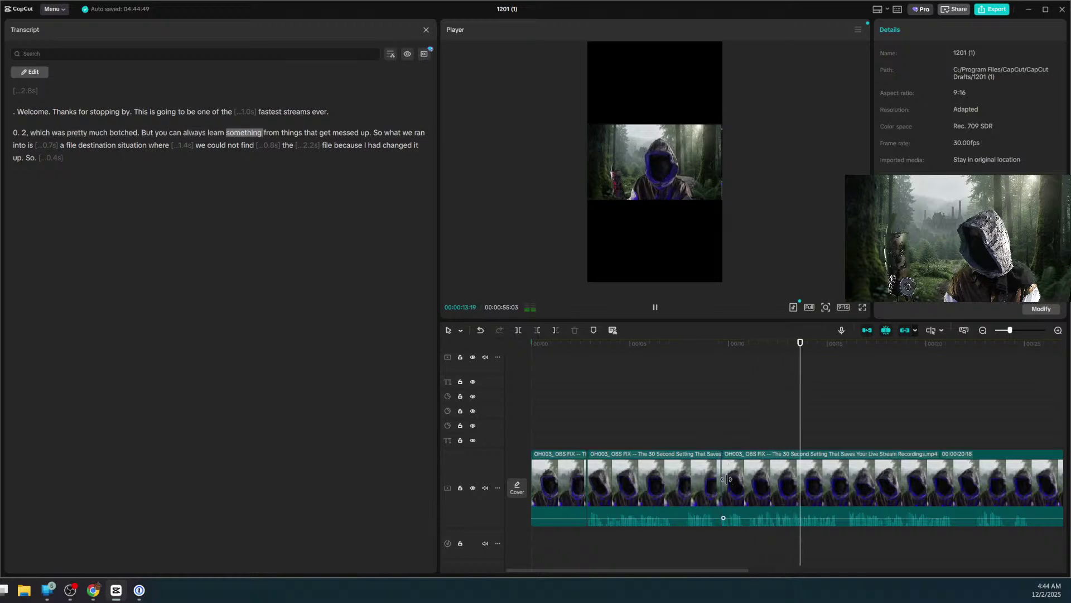
pyautogui.press('space')
pyautogui.moveTo(15, 134); pyautogui.dragTo(28, 135)
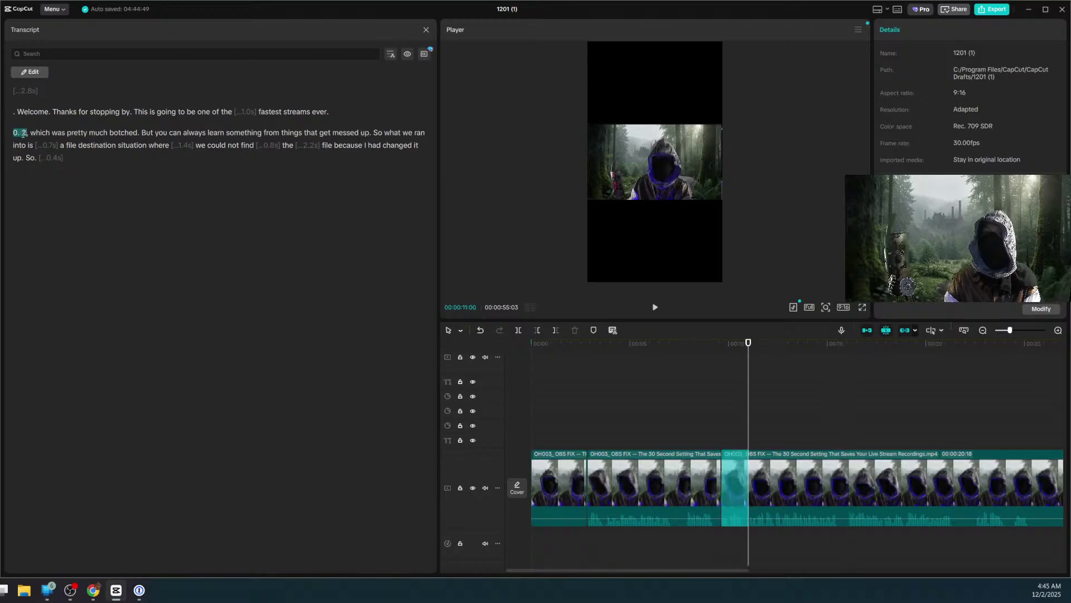
pyautogui.moveTo(23, 134); pyautogui.dragTo(372, 133)
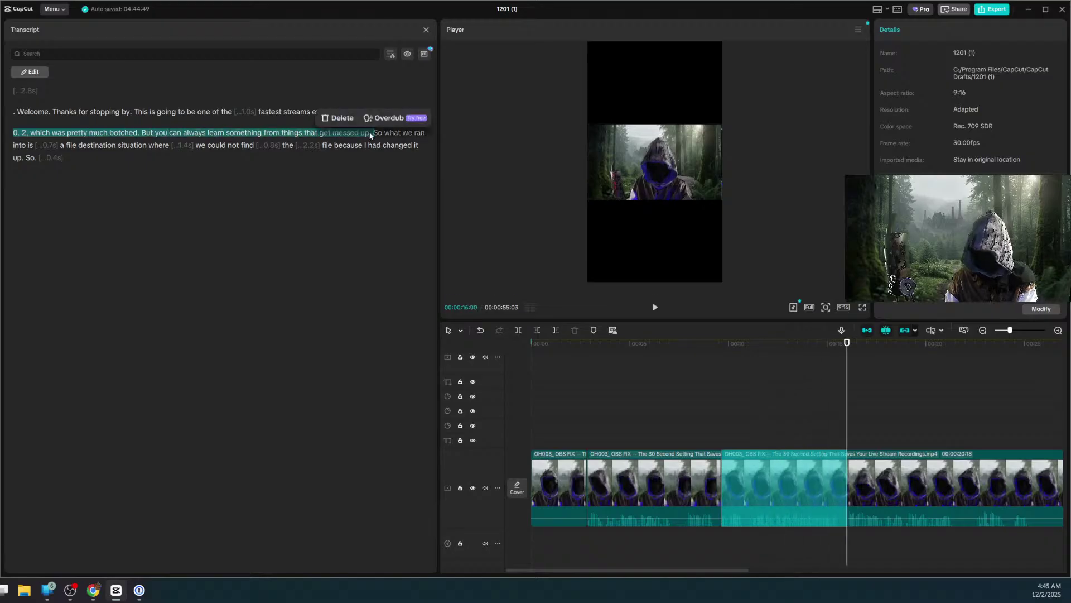
pyautogui.press('Delete')
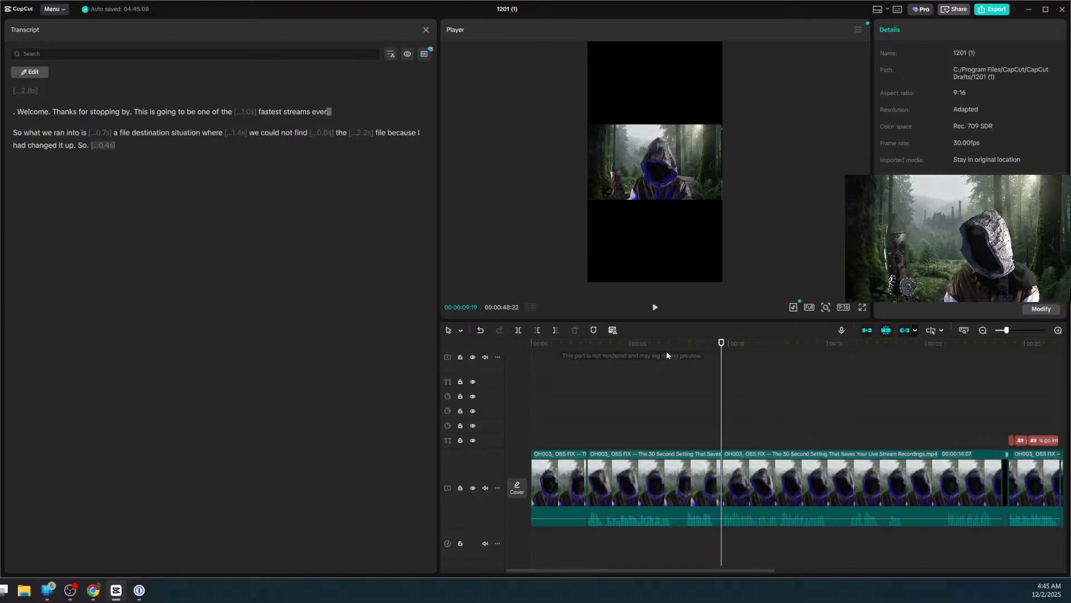
# Play across the latest cut and delete the 0.7 s pause between "ran into is" and "a file destination".
pyautogui.click(687, 353)
pyautogui.press('space')
pyautogui.press('space')
pyautogui.press('space')
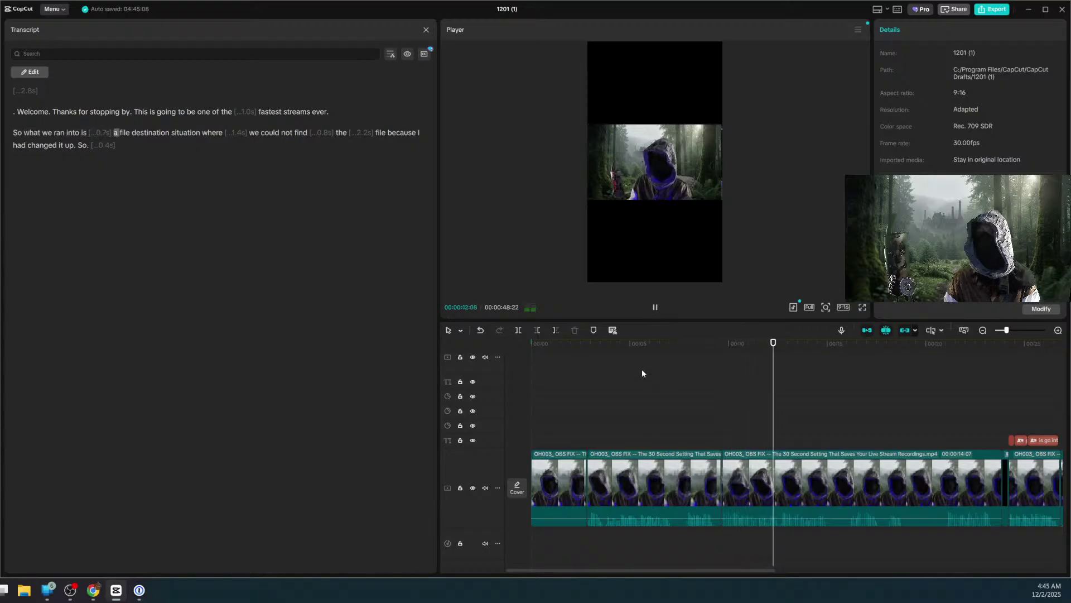
pyautogui.press('space')
pyautogui.click(100, 134)
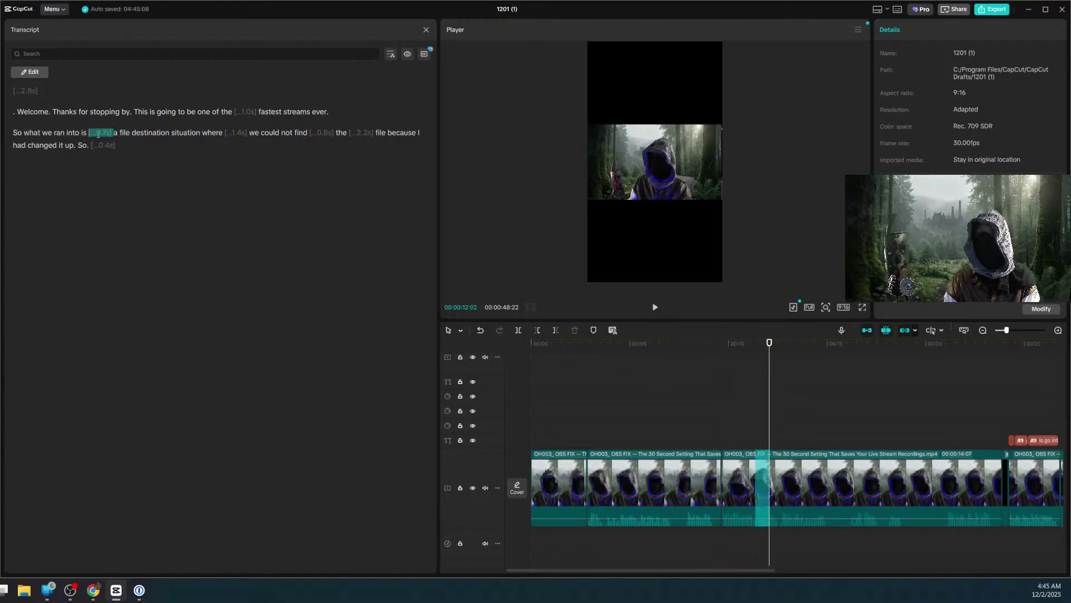
pyautogui.press('Delete')
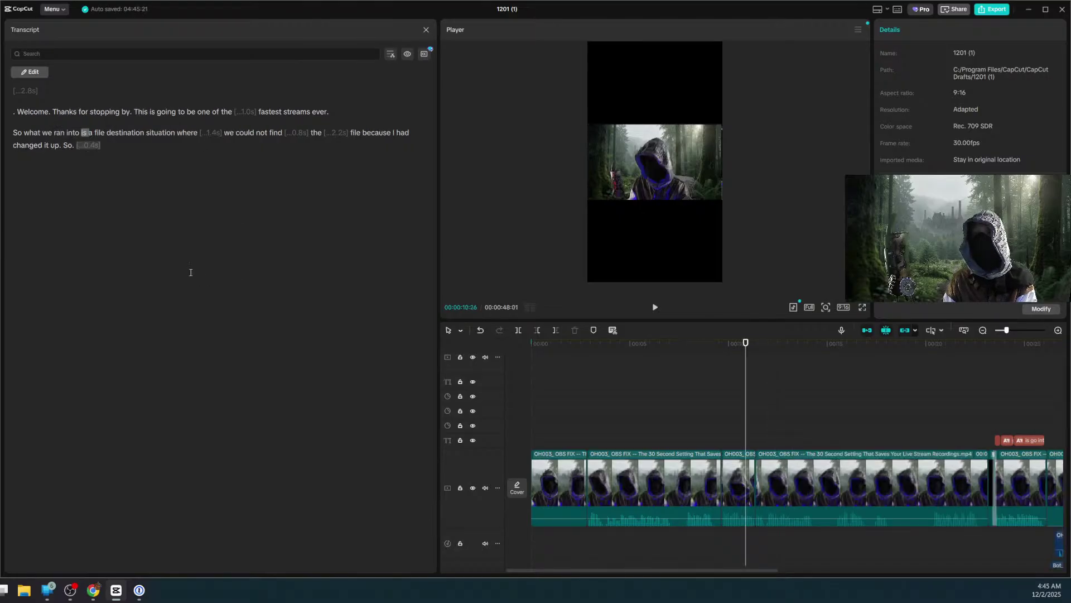
# Review the tightened sentence and delete the 1.4 s pause between "situation where" and "we could not find".
pyautogui.click(703, 344)
pyautogui.press('space')
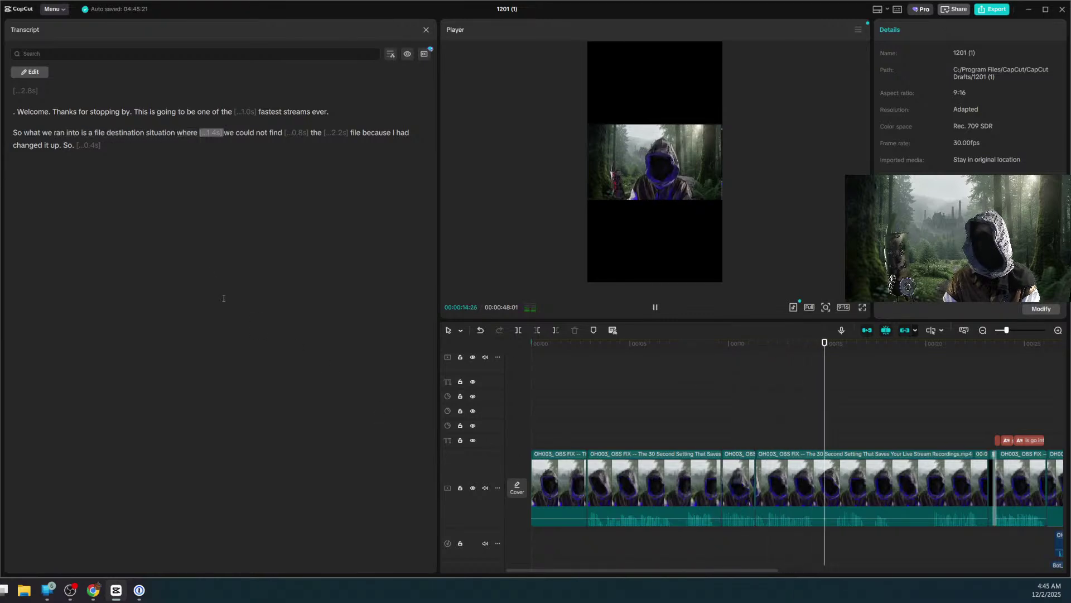
pyautogui.press('space')
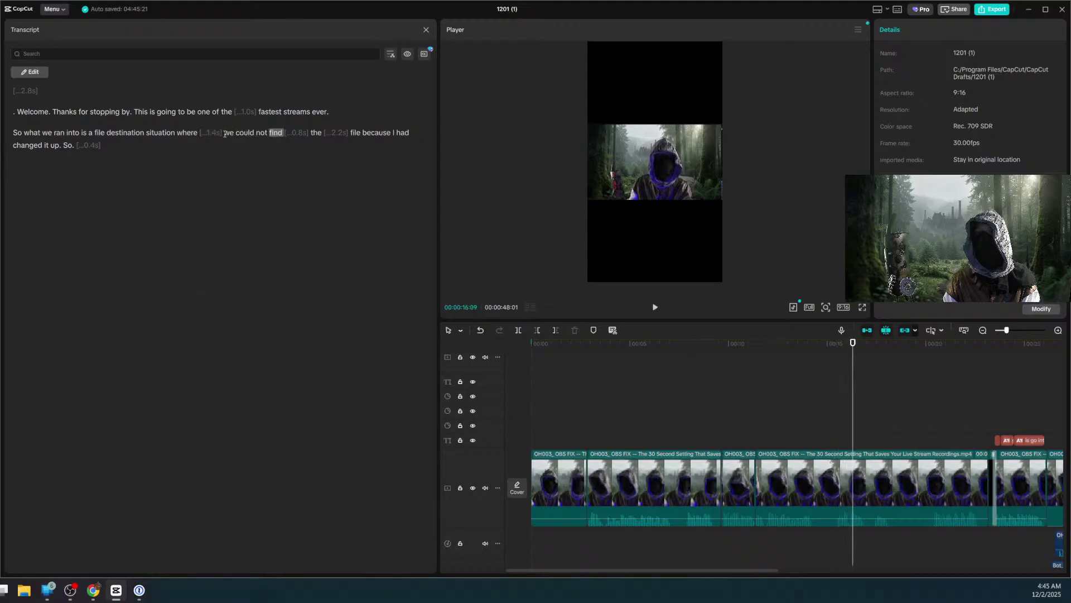
pyautogui.click(211, 133)
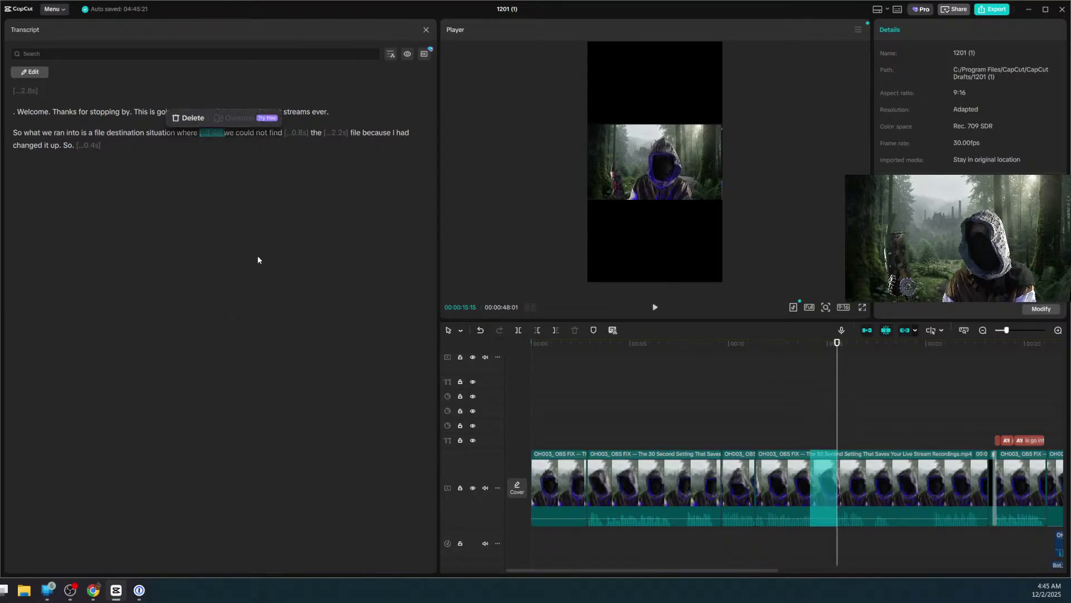
pyautogui.press('Delete')
# Delete the 2.2 s pause between "the" and "file because", and play through the end of the transcribed clip.
pyautogui.press('space')
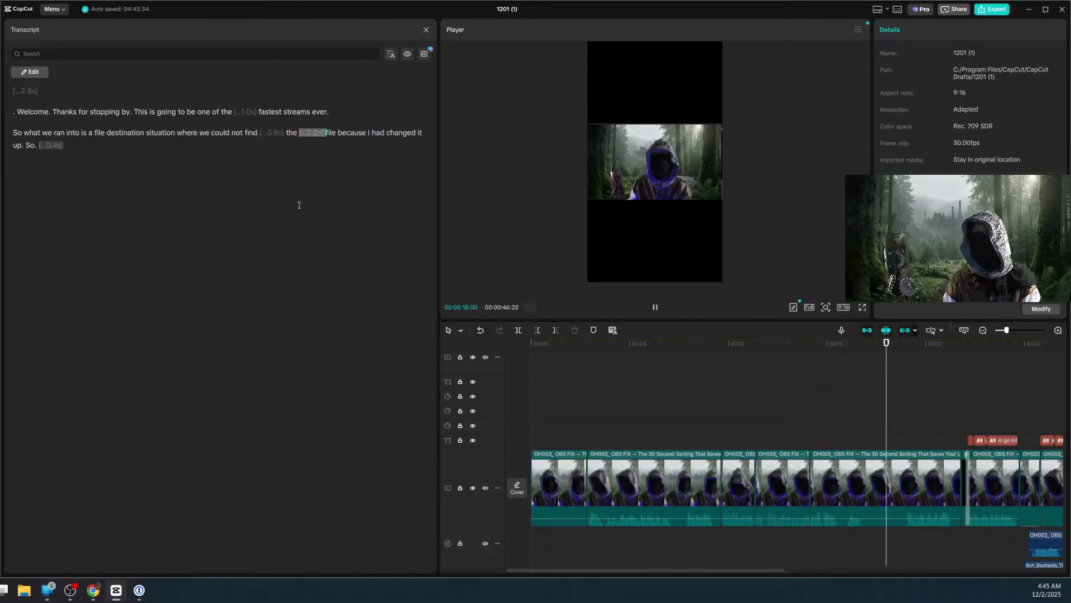
pyautogui.click(311, 134)
pyautogui.press('Delete')
pyautogui.press('space')
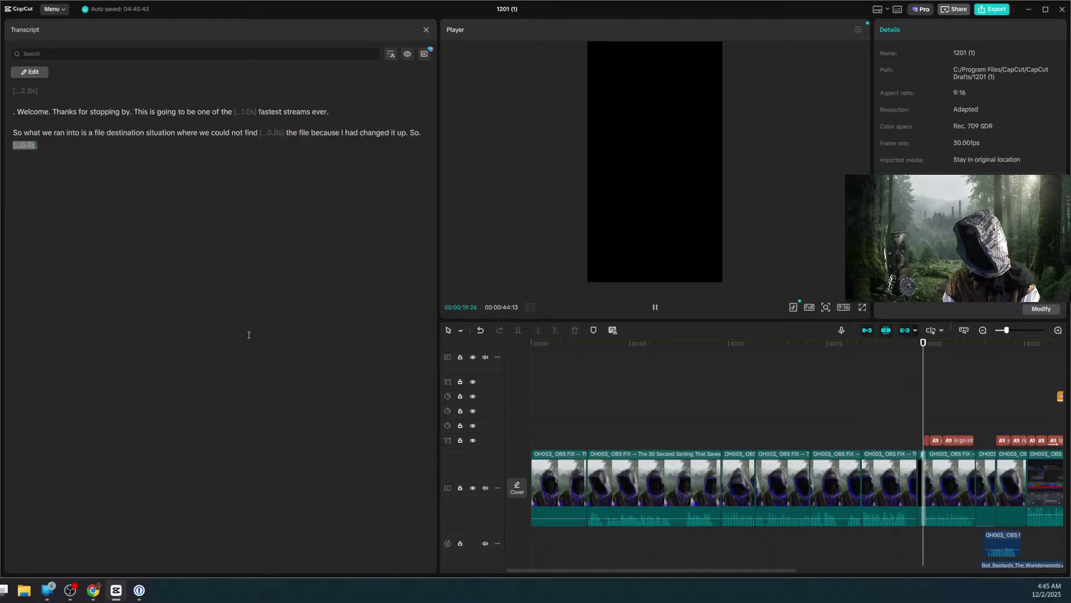
pyautogui.press('space')
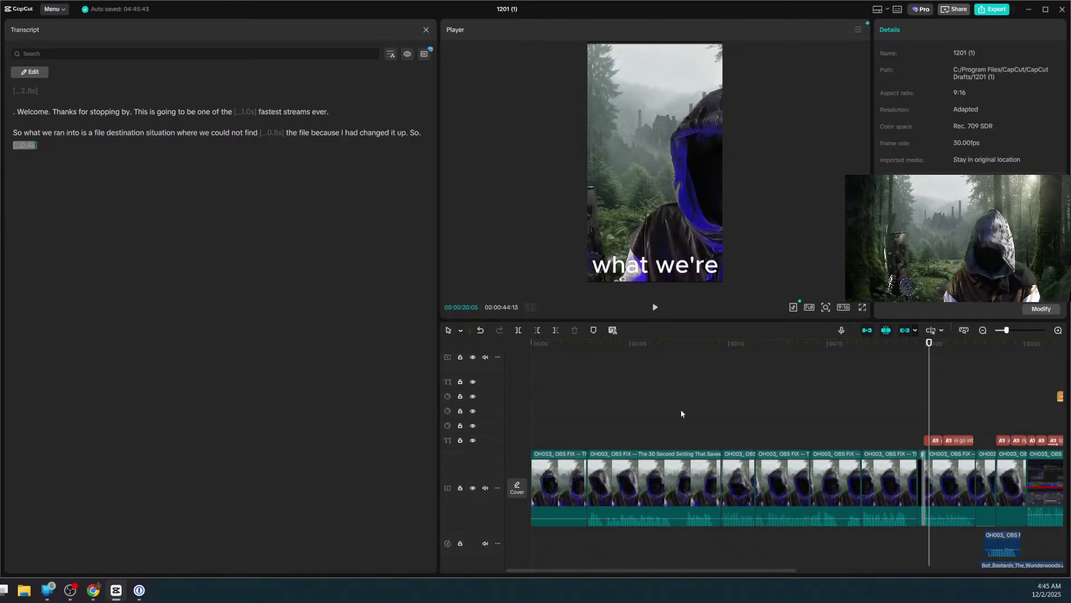
# Delete all the cut segments of the transcribed clip from the main track and rewind to the start of the timeline.
pyautogui.moveTo(885, 414); pyautogui.dragTo(564, 538)
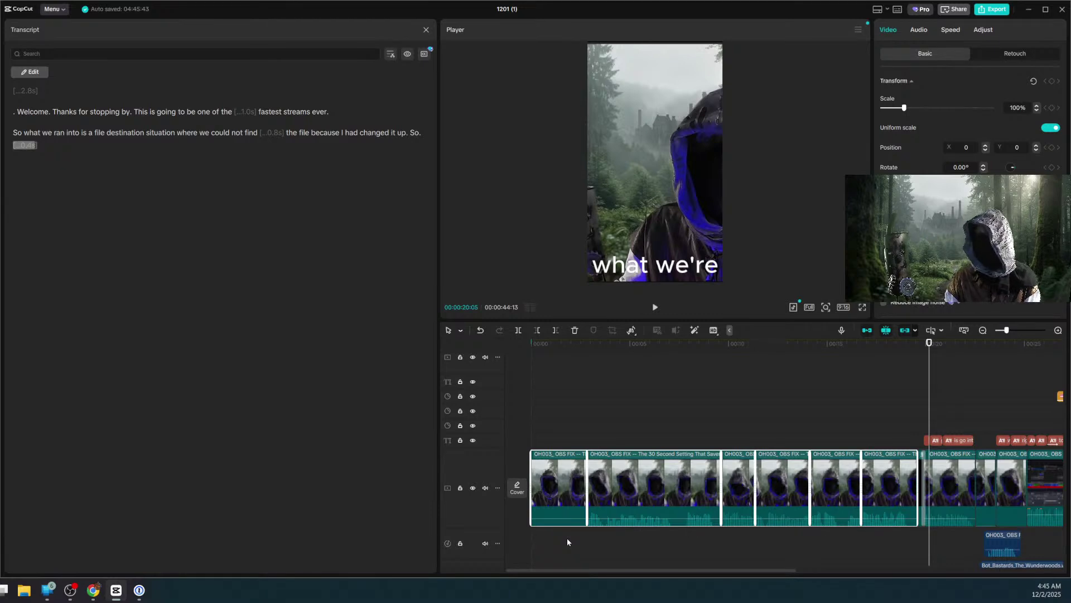
pyautogui.press('Delete')
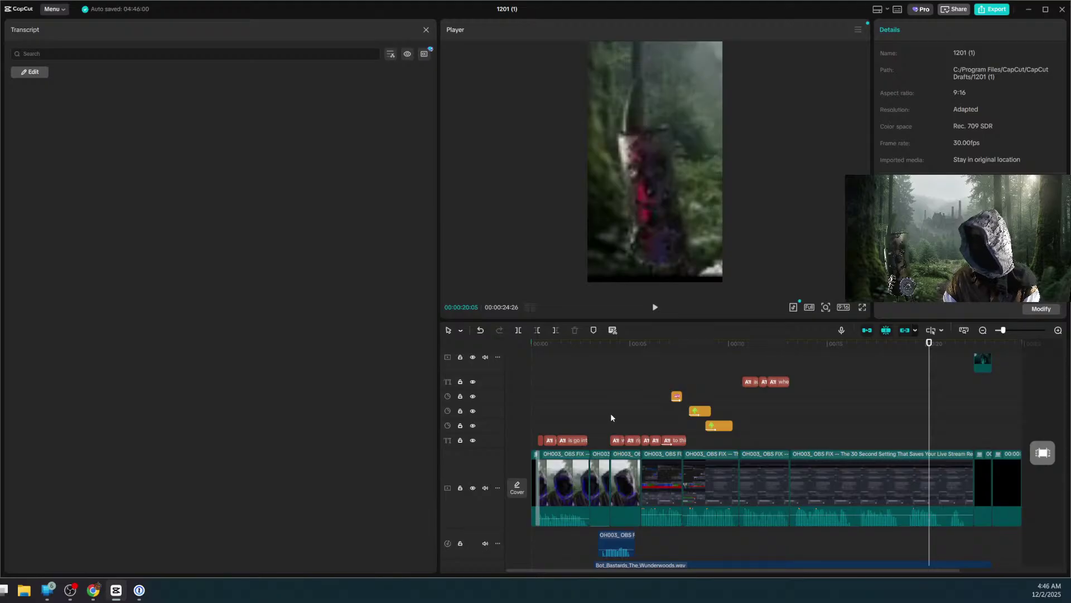
pyautogui.press('j')
pyautogui.press('j')
pyautogui.press('j')
pyautogui.press('j')
pyautogui.press('j')
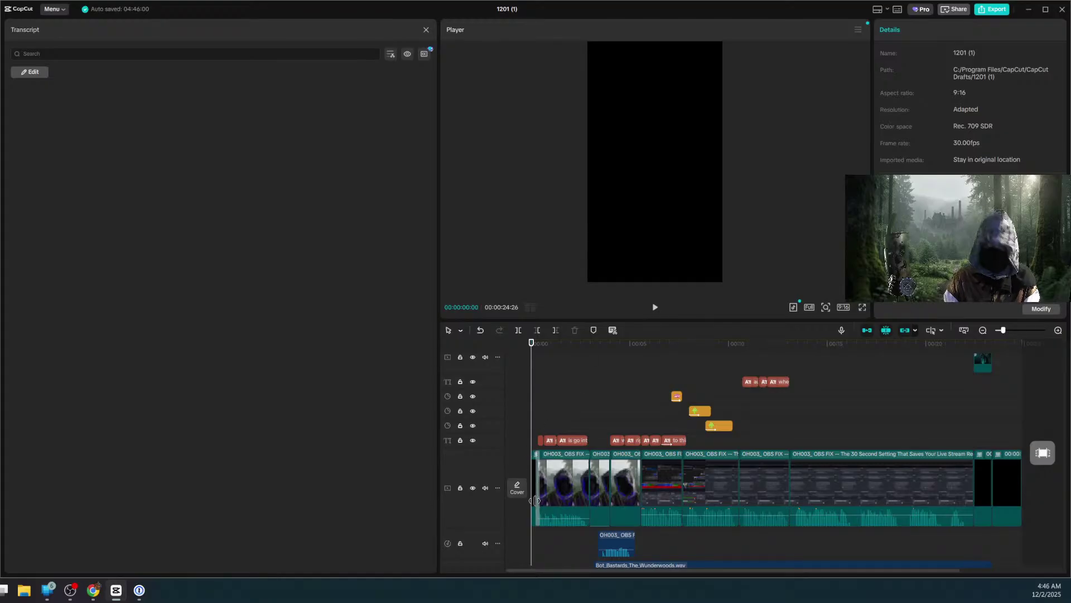
# Close the transcript and select the Black Fade transition after the opening black clip on the main track.
pyautogui.click(425, 30)
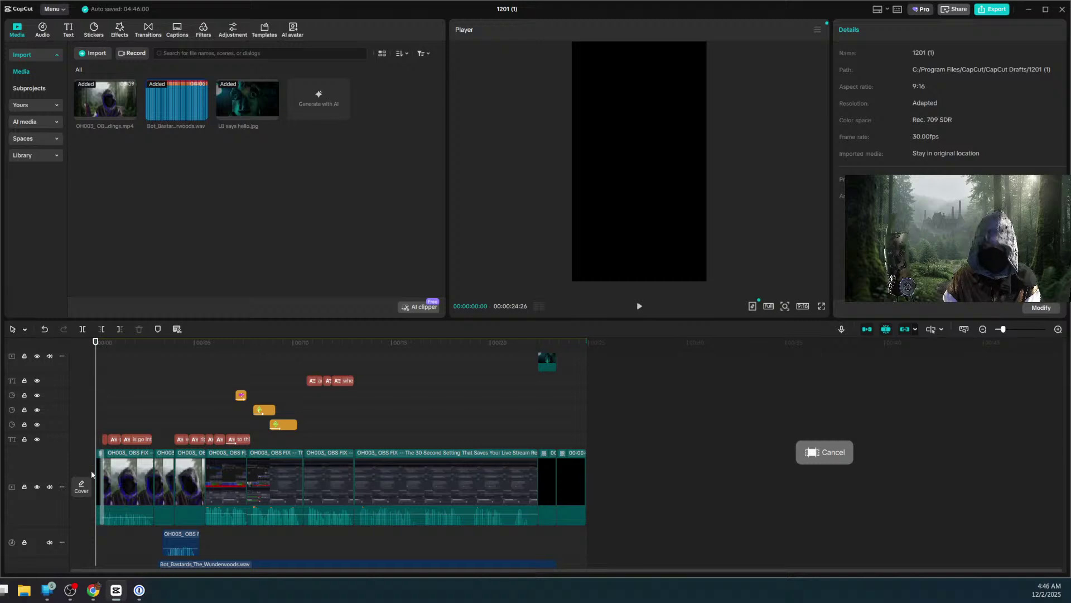
pyautogui.scroll(5, 95, 497)
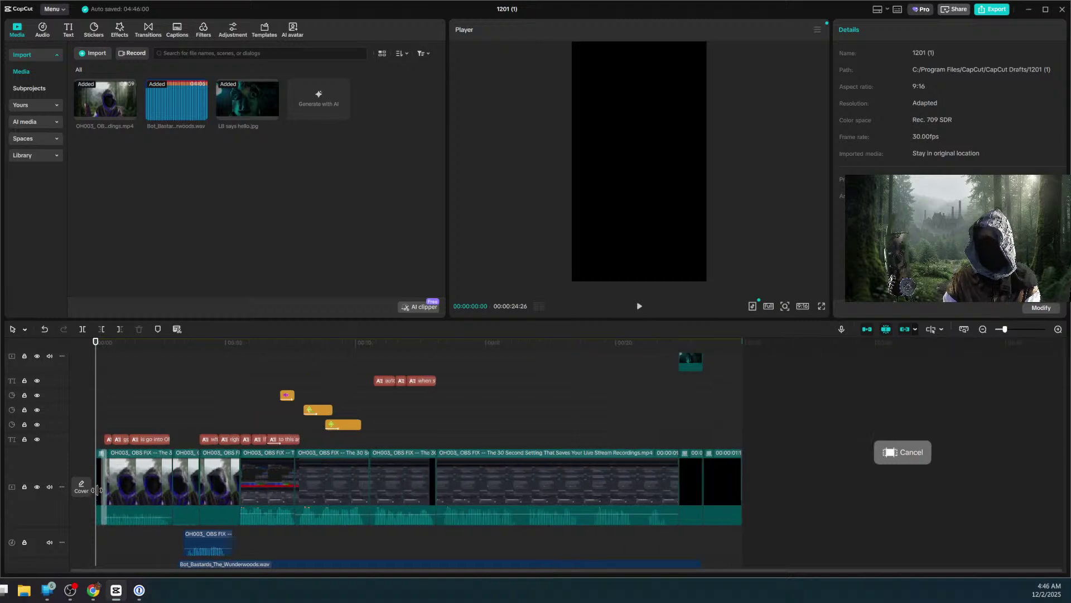
pyautogui.scroll(5, 97, 489)
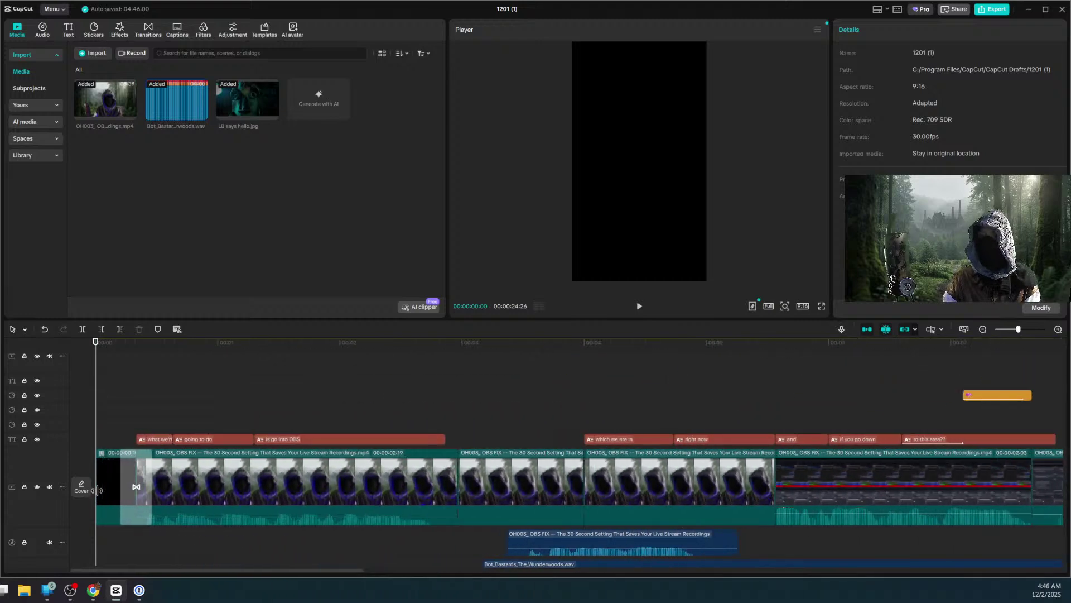
pyautogui.scroll(2, 97, 490)
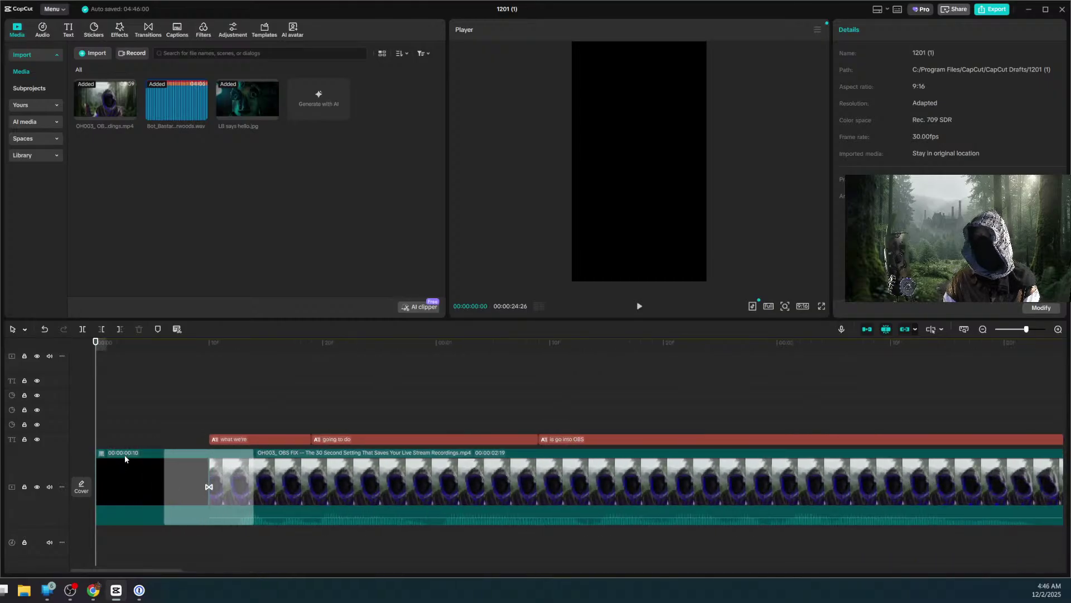
pyautogui.click(189, 473)
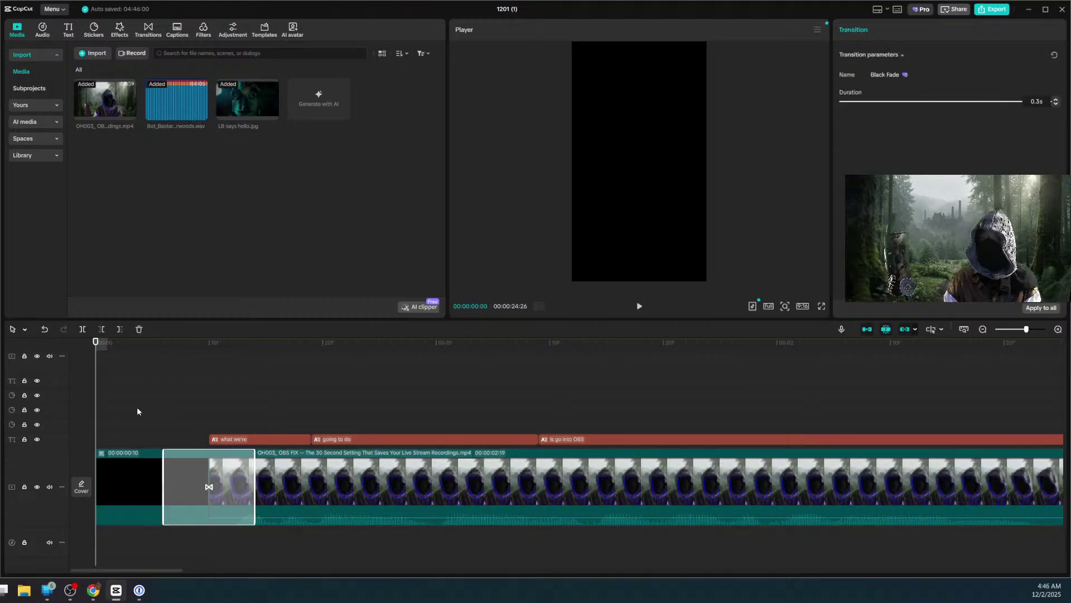
# Preview the opening Black Fade transition twice, returning the playhead to the start of the timeline each time.
pyautogui.press('space')
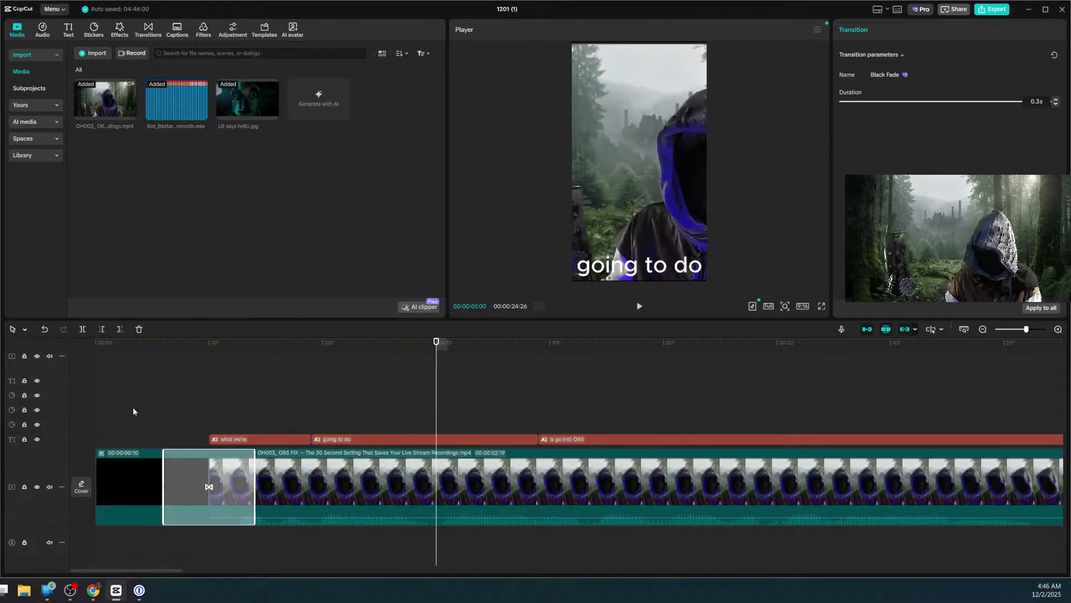
pyautogui.press('Left')
pyautogui.press('Left')
pyautogui.press('Left')
pyautogui.press('Left')
pyautogui.press('Left')
pyautogui.press('Left')
pyautogui.press('Left')
pyautogui.press('Left')
pyautogui.press('Left')
pyautogui.press('Left')
pyautogui.press('Left')
pyautogui.press('Left')
pyautogui.press('Left')
pyautogui.press('Left')
pyautogui.press('Left')
pyautogui.press('Left')
pyautogui.press('Left')
pyautogui.press('Left')
pyautogui.press('Left')
pyautogui.press('Left')
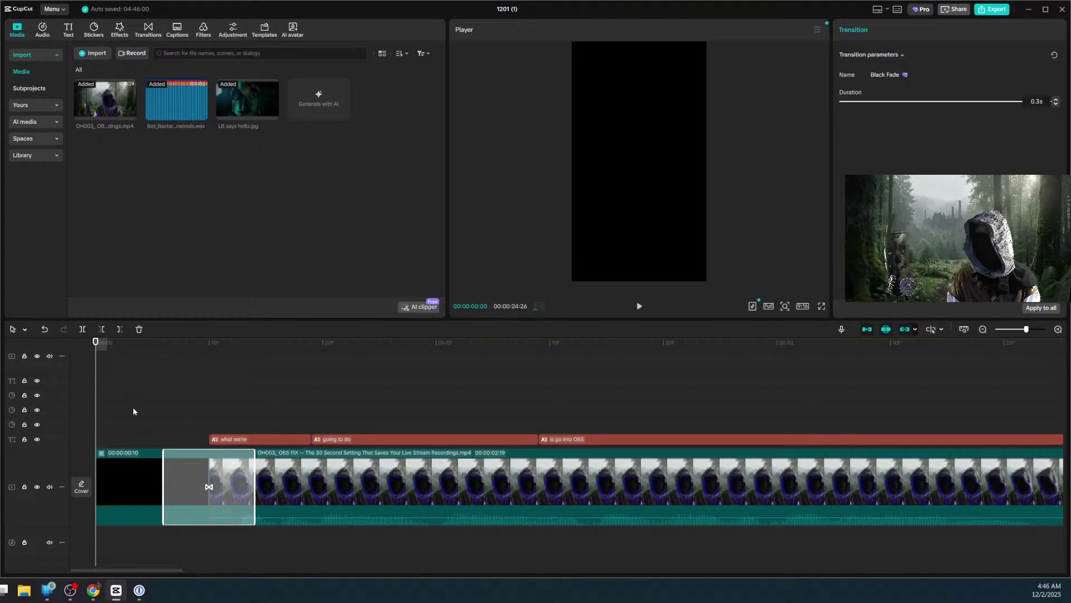
pyautogui.press('space')
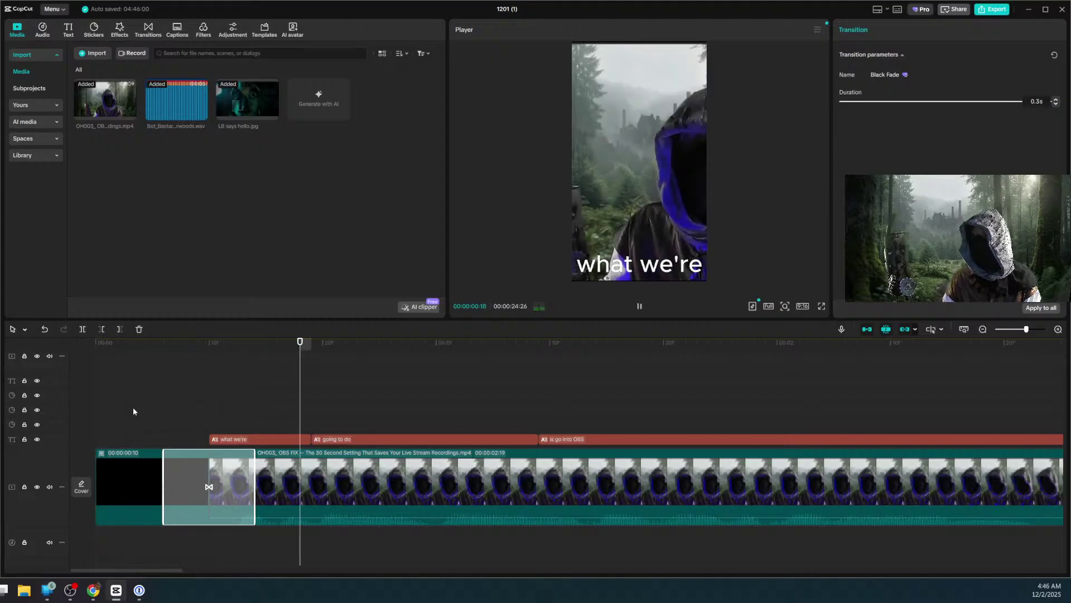
pyautogui.press('Left')
pyautogui.press('Left')
pyautogui.press('Left')
pyautogui.press('Left')
pyautogui.press('Left')
pyautogui.press('Left')
pyautogui.press('Left')
pyautogui.press('Left')
pyautogui.press('Left')
pyautogui.press('Left')
pyautogui.press('Left')
pyautogui.press('Left')
pyautogui.press('Left')
pyautogui.press('Left')
pyautogui.press('Left')
pyautogui.press('Left')
pyautogui.press('Left')
pyautogui.press('Left')
pyautogui.press('Left')
pyautogui.press('Left')
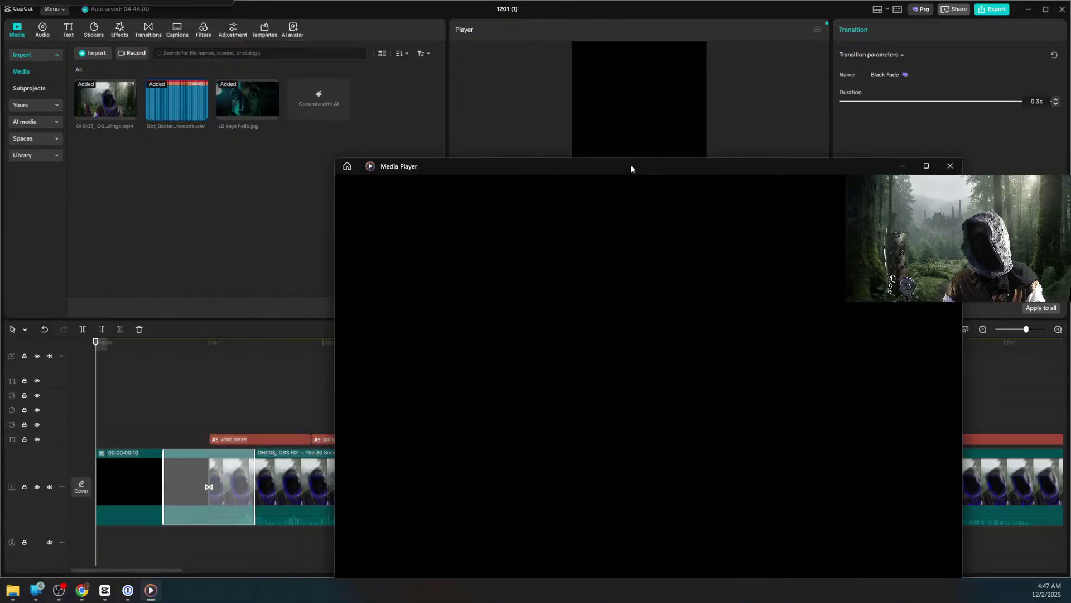
# Switch to the maximized Media Player, sample the middle of FF001_SAVE STREAM, play the video from its beginning, and close the player.
pyautogui.doubleClick(630, 165)
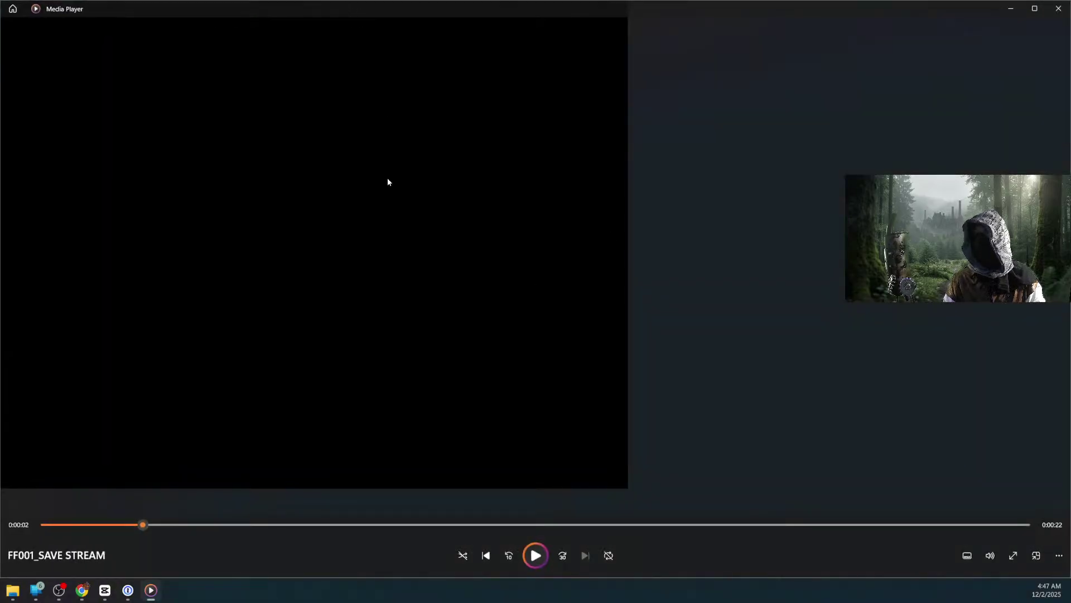
pyautogui.press('space')
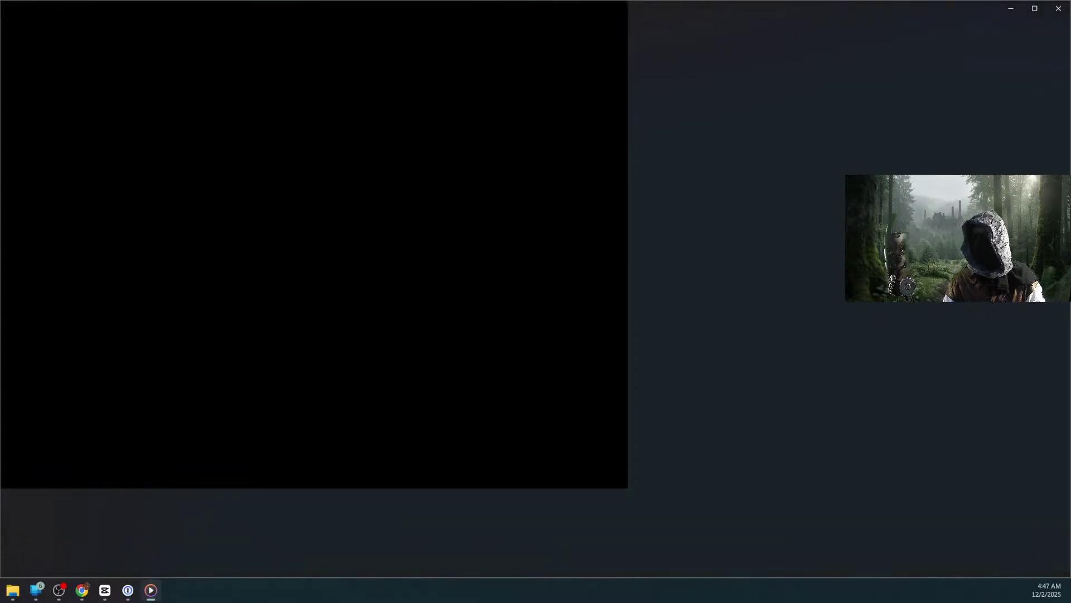
pyautogui.click(514, 526)
pyautogui.press('space')
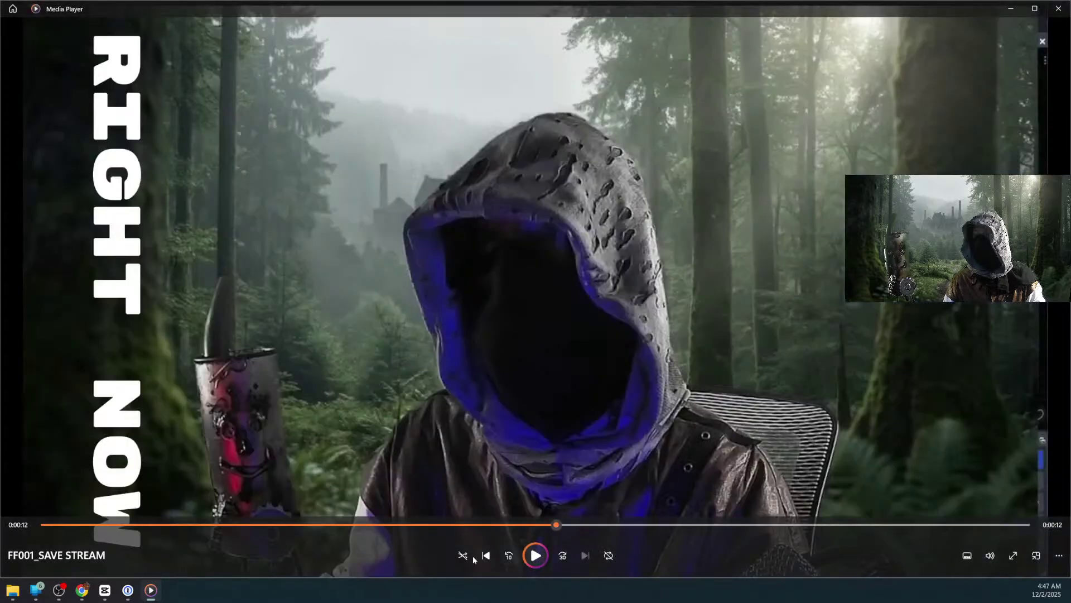
pyautogui.click(46, 524)
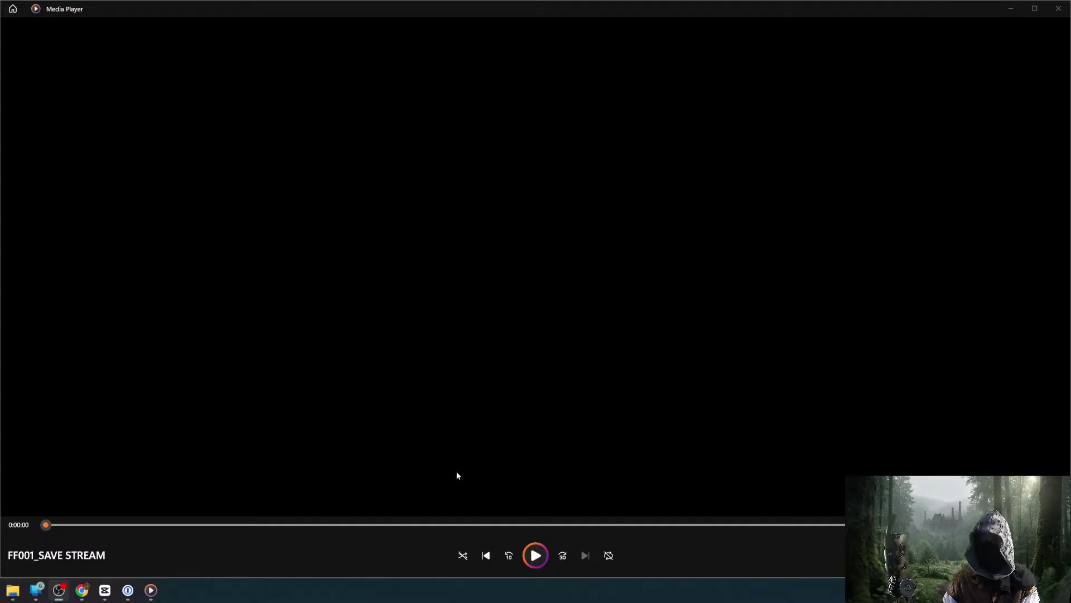
pyautogui.click(537, 556)
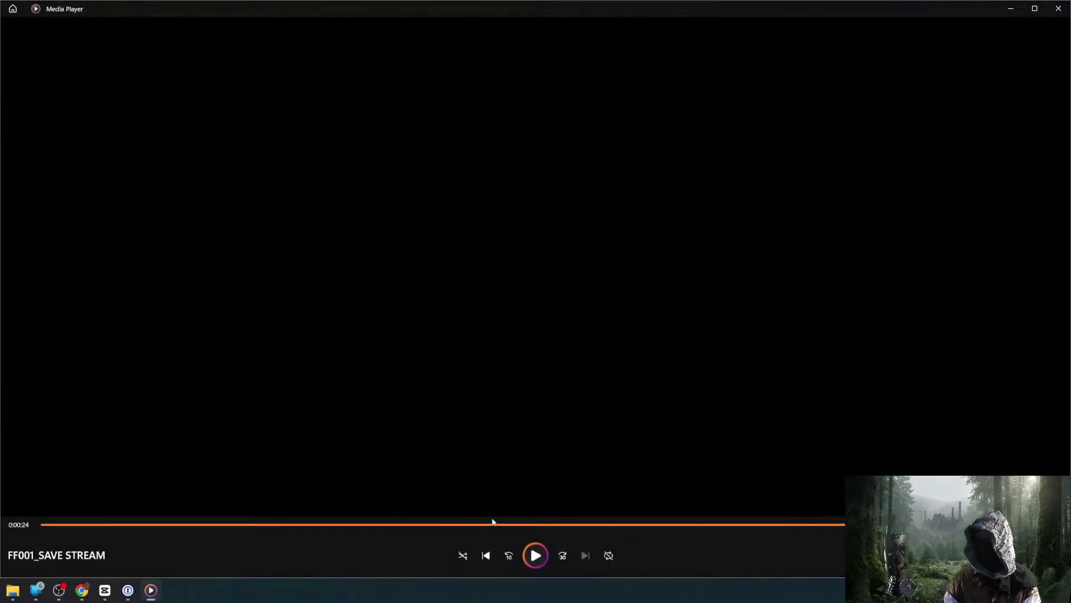
pyautogui.click(1058, 8)
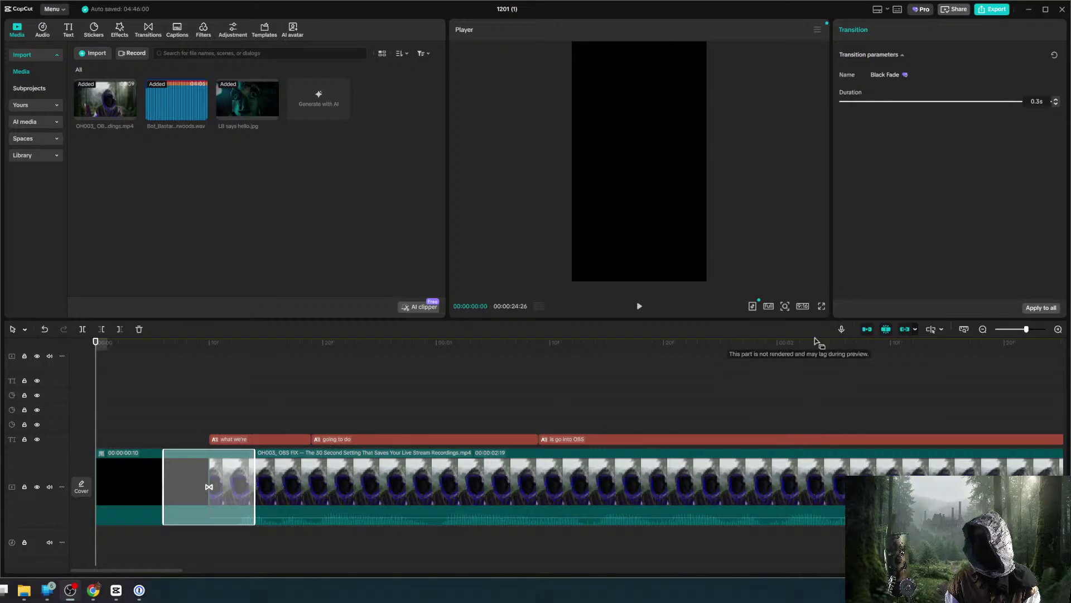
# Keep the aspect ratio at 9:16, preview about the first 14 seconds of the project, and rewind to the timeline start.
pyautogui.click(803, 307)
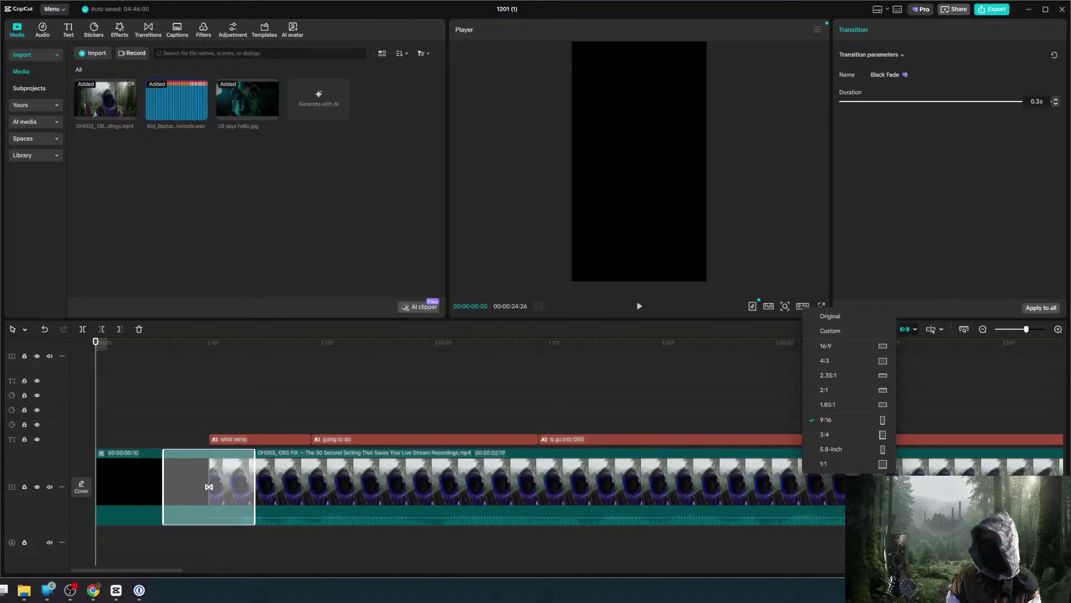
pyautogui.click(831, 424)
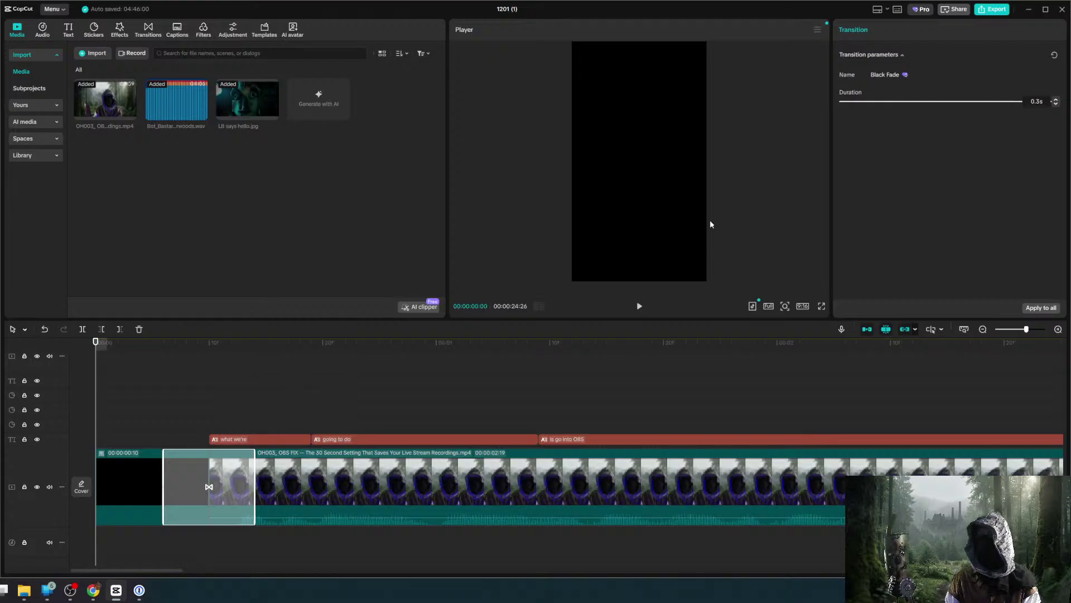
pyautogui.press('space')
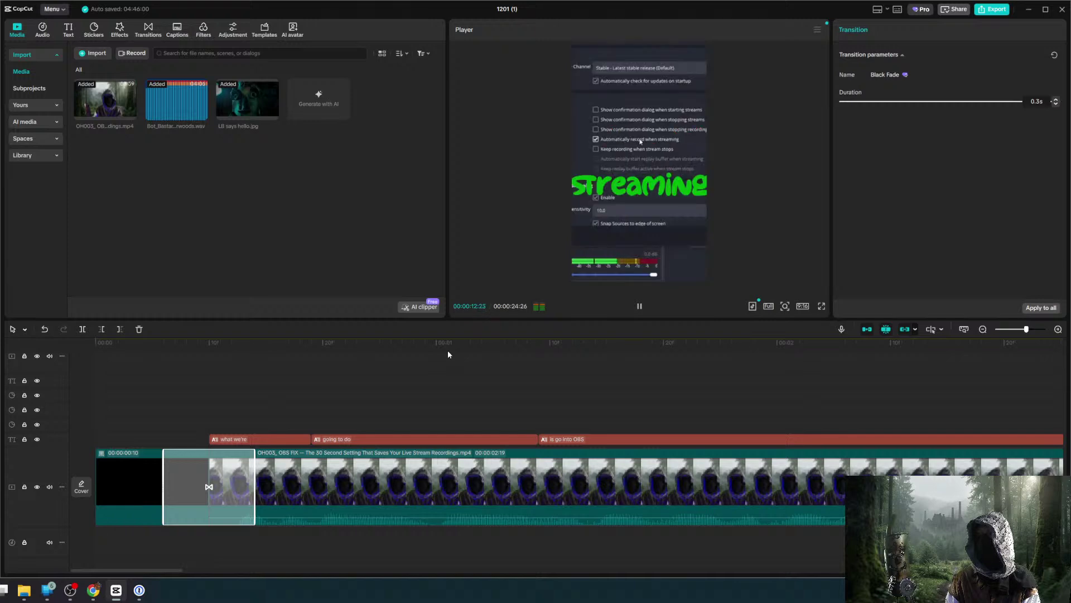
pyautogui.press('space')
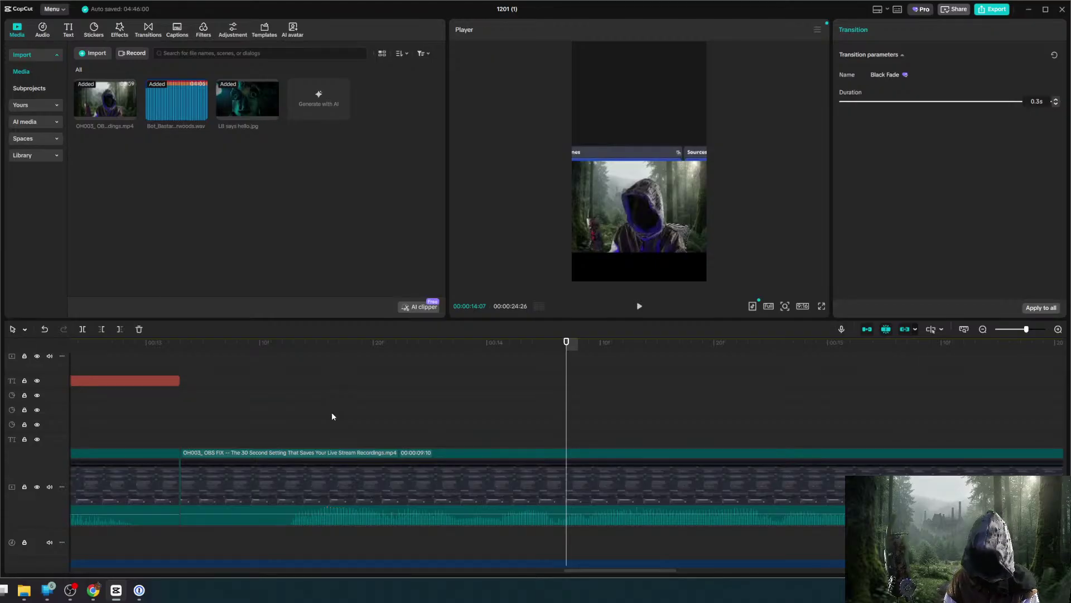
pyautogui.press('j')
pyautogui.press('j')
pyautogui.press('j')
pyautogui.press('j')
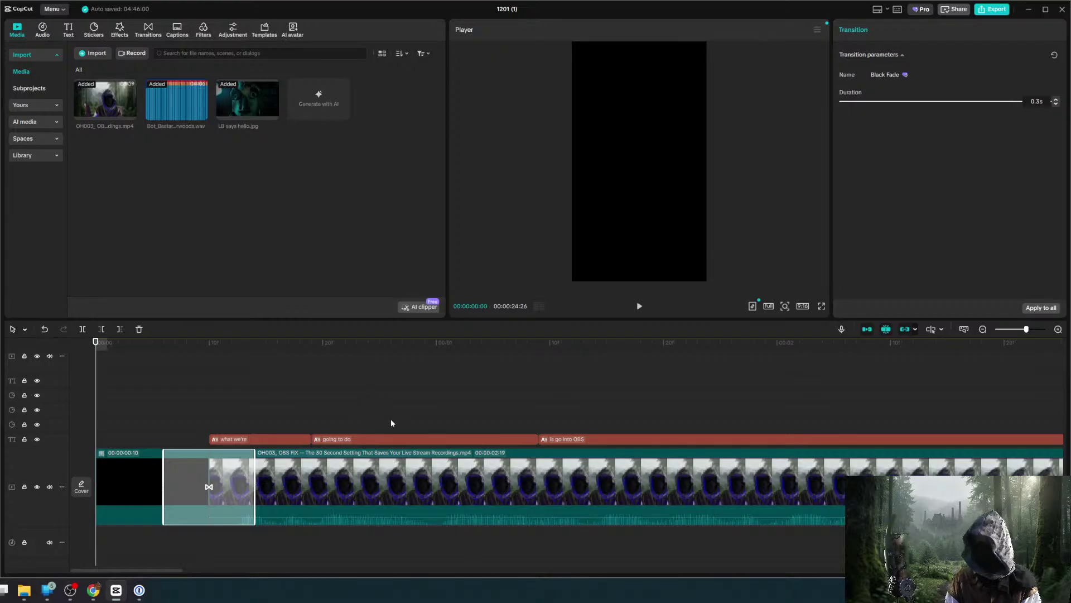
pyautogui.scroll(-5, 373, 423)
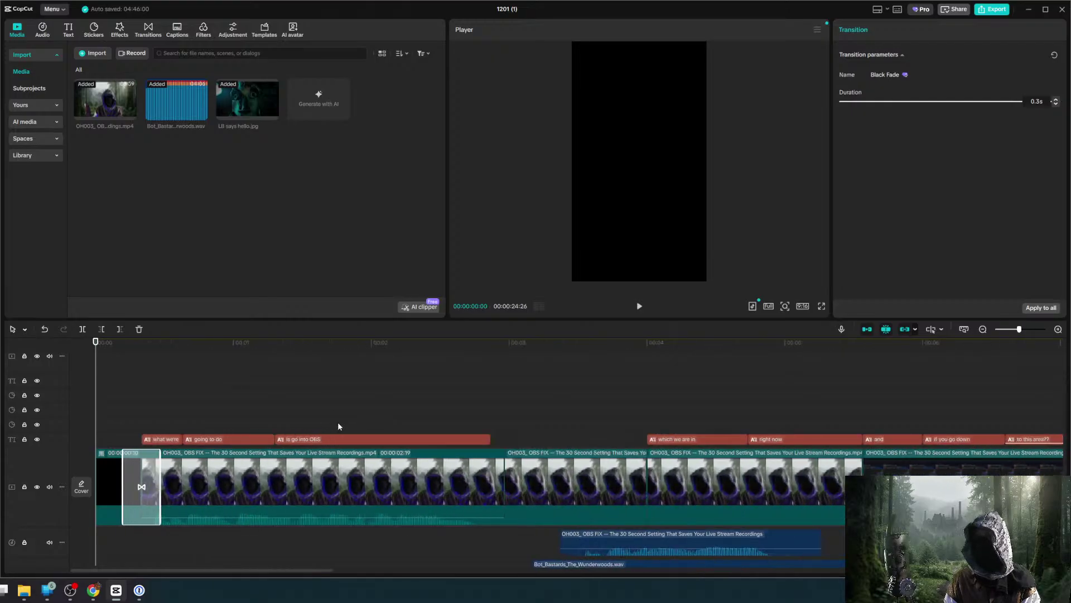
pyautogui.click(333, 441)
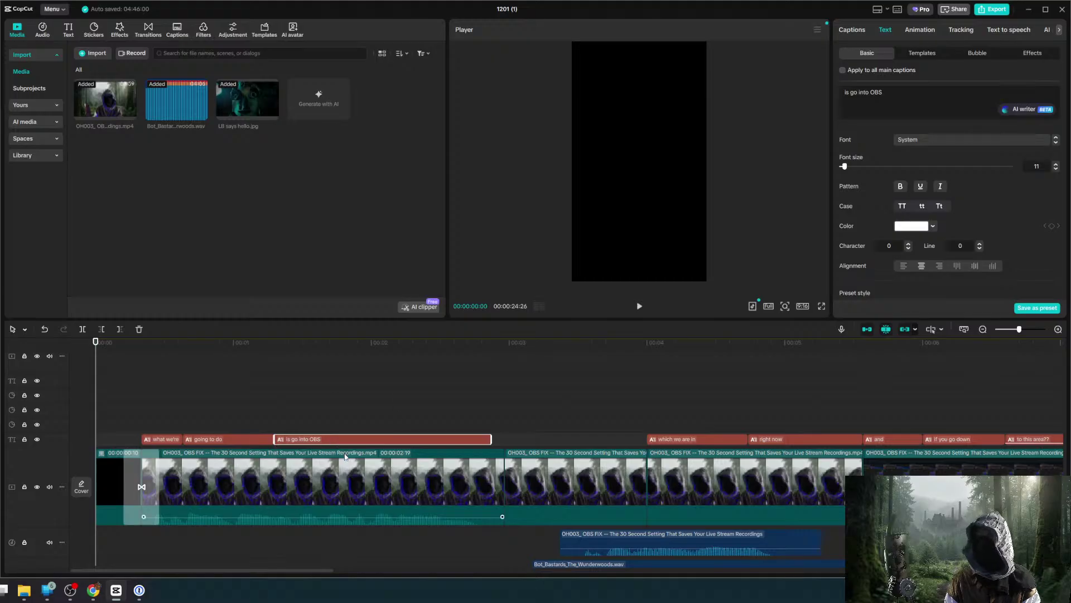
pyautogui.click(345, 457)
pyautogui.rightClick(345, 456)
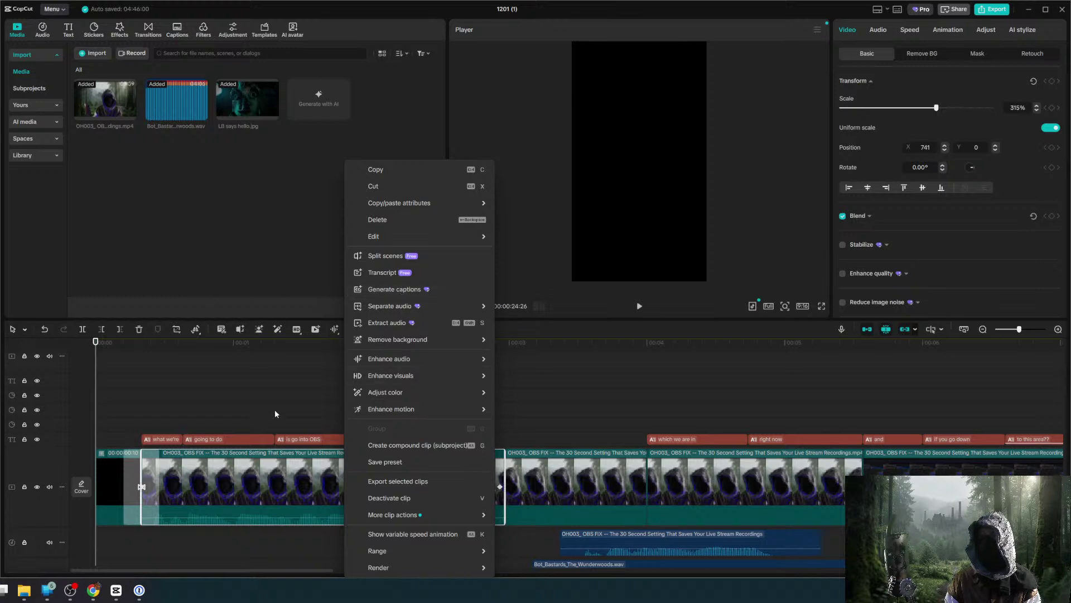
pyautogui.click(558, 388)
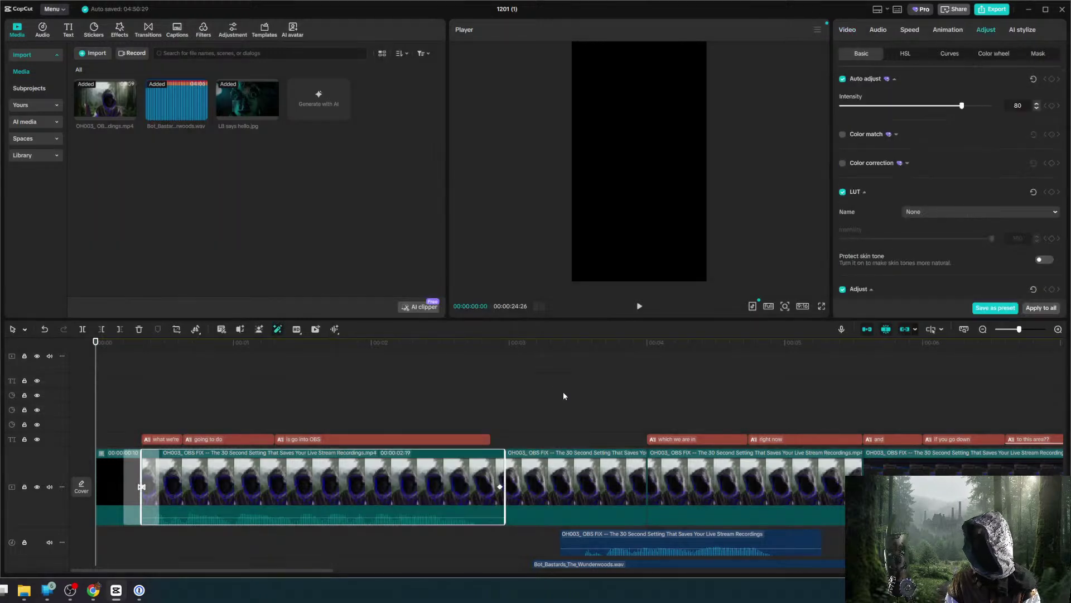
pyautogui.hotkey('ctrl', 'z')
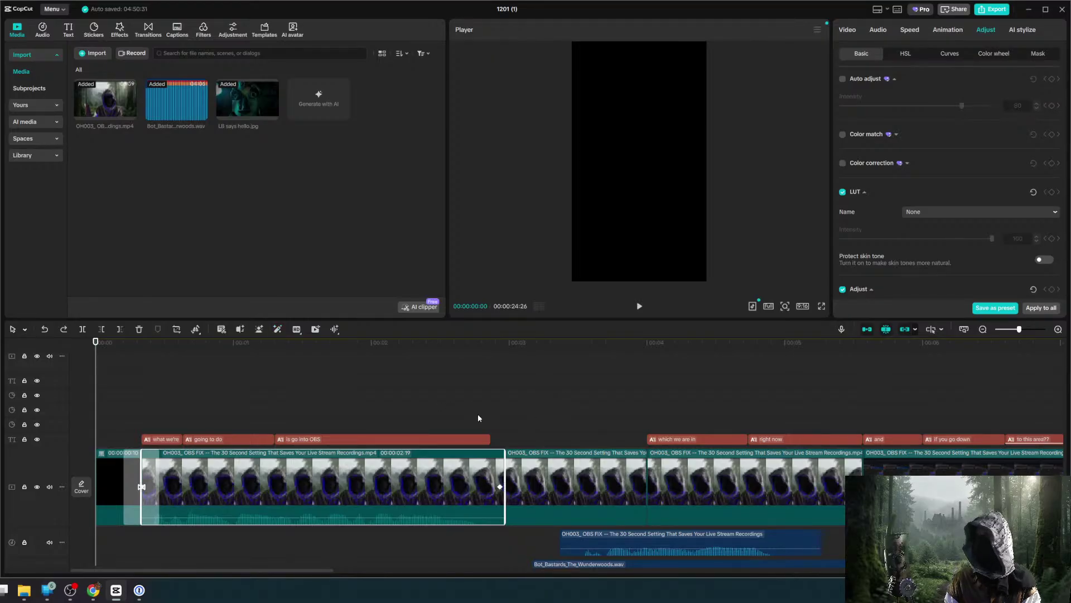
# Append the OH003 source video to the end of the main track and split it at 00:00:34:21.
pyautogui.scroll(-4, 464, 414)
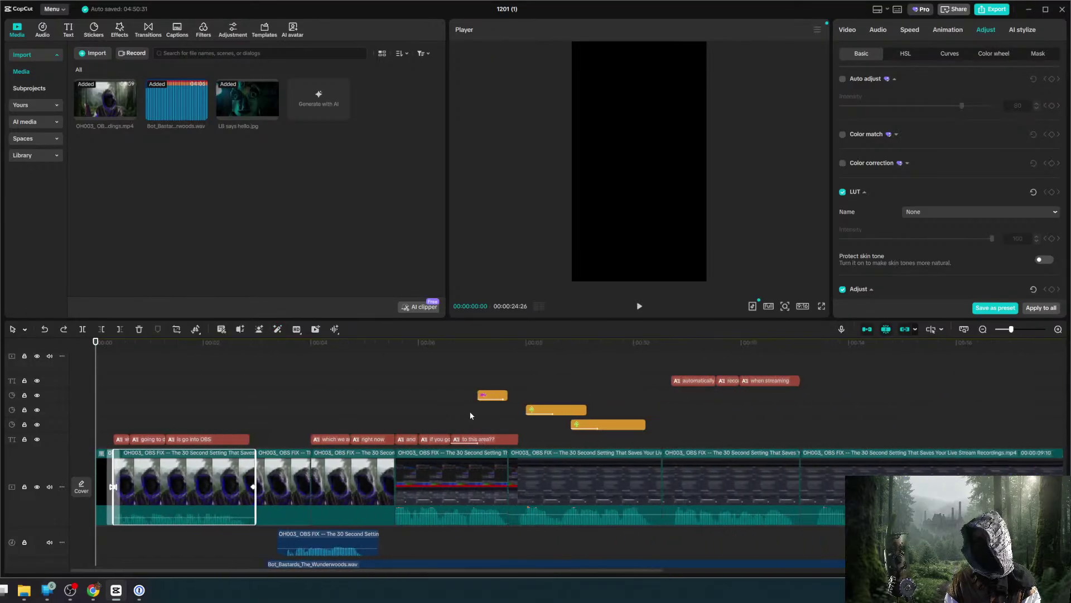
pyautogui.scroll(-3, 471, 415)
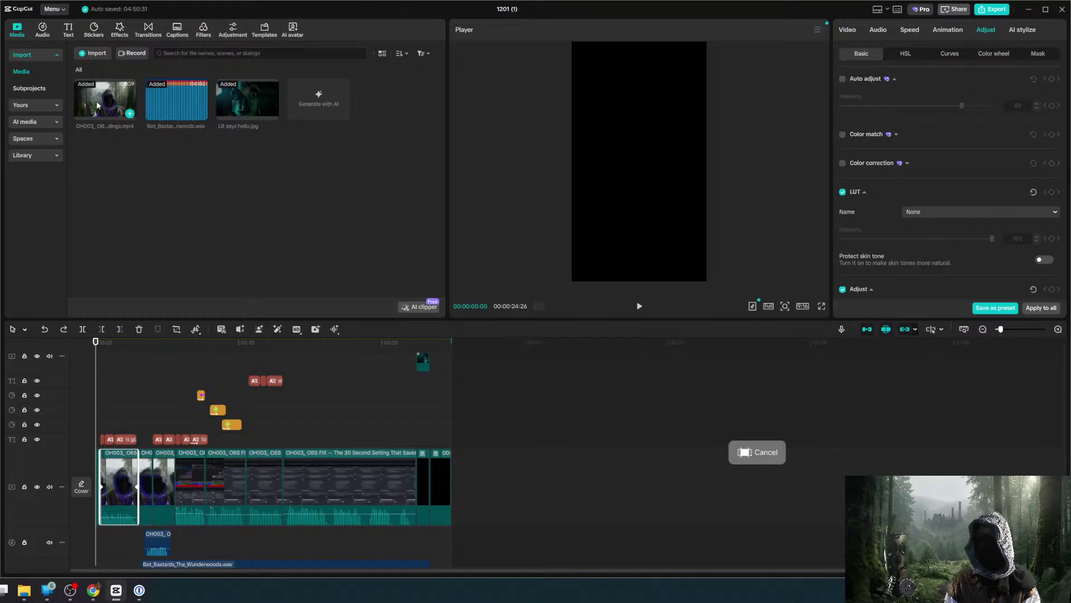
pyautogui.moveTo(100, 106); pyautogui.dragTo(577, 481)
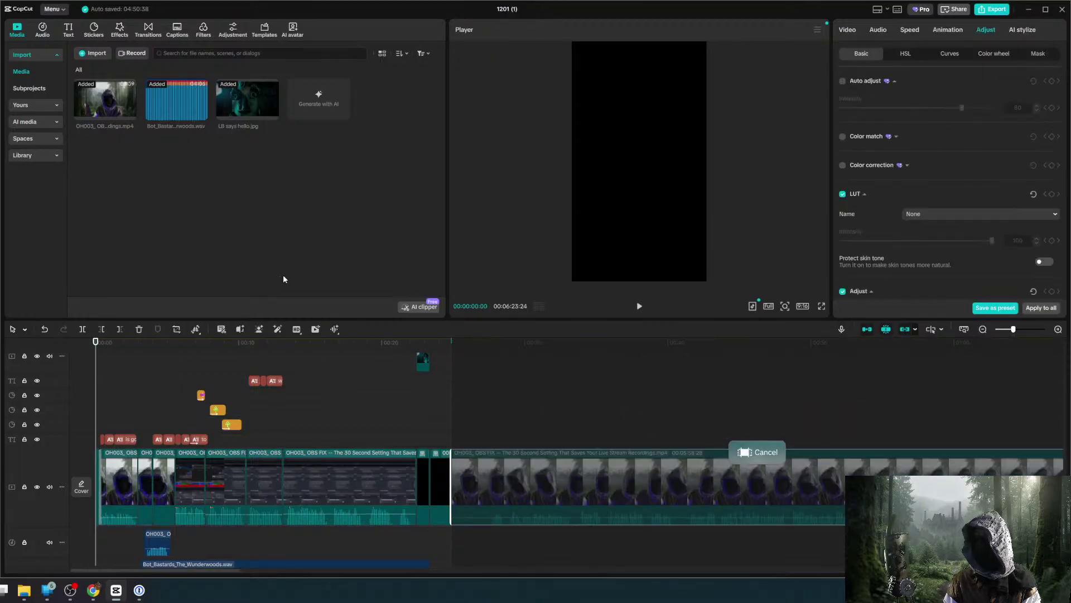
pyautogui.click(592, 343)
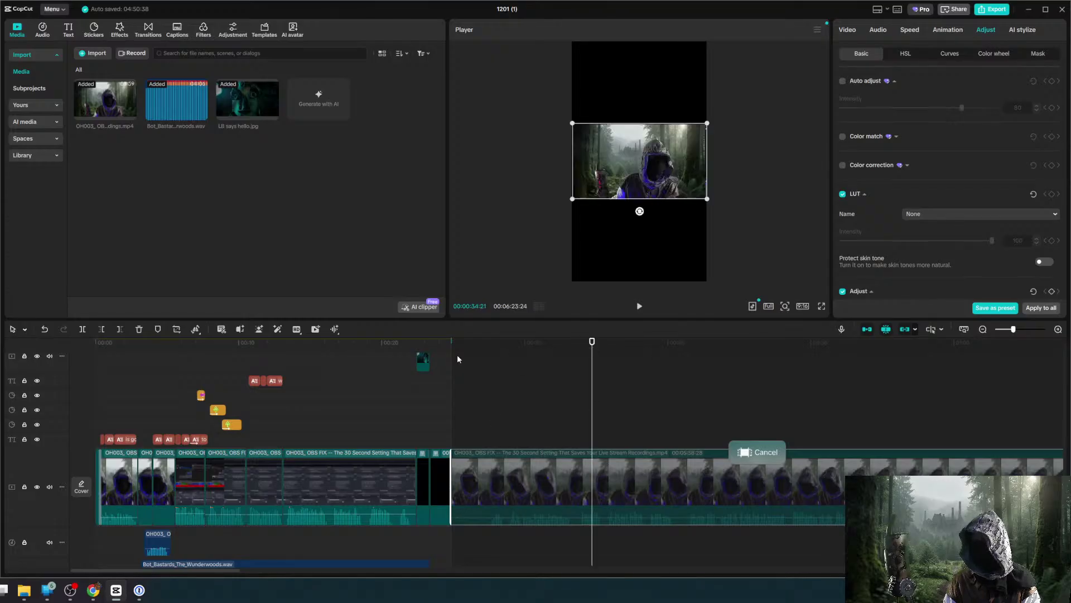
pyautogui.hotkey('ctrl', 'b')
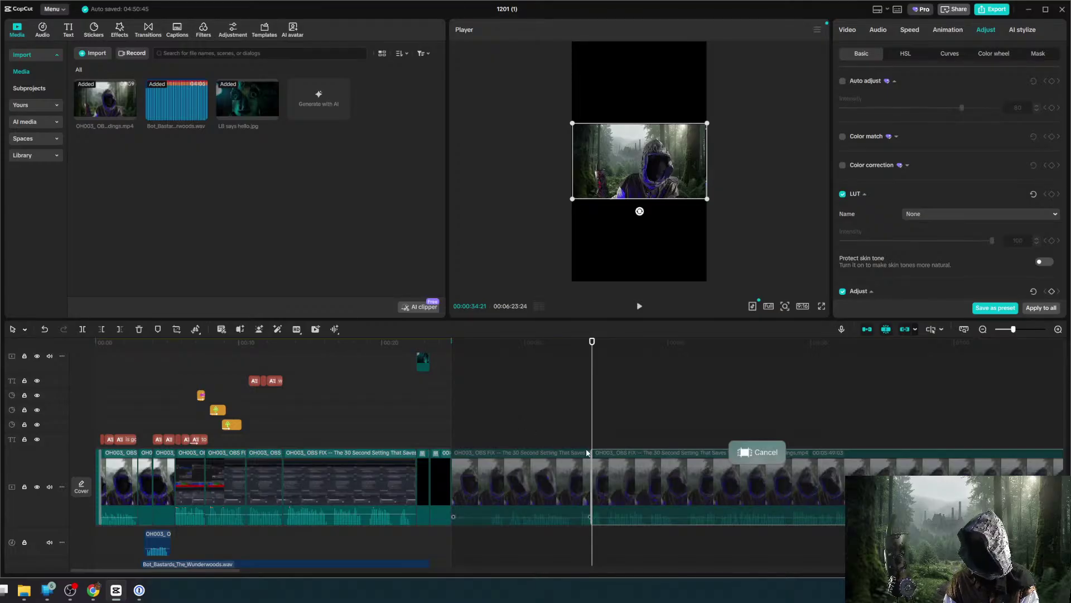
# Generate captions for the first segment of the newly split clip at the end of the main track.
pyautogui.click(554, 455)
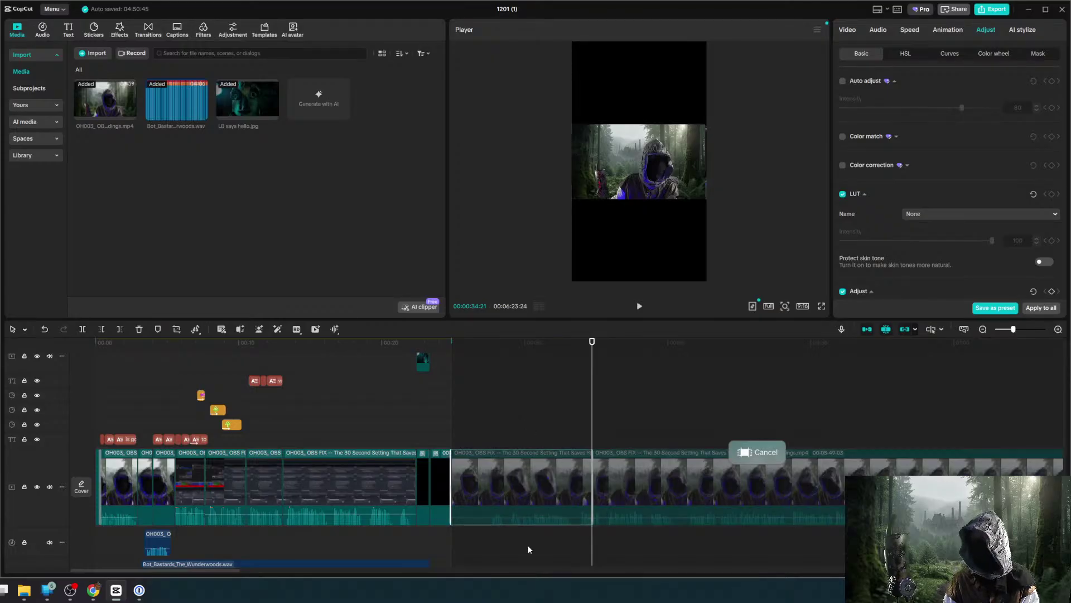
pyautogui.rightClick(508, 455)
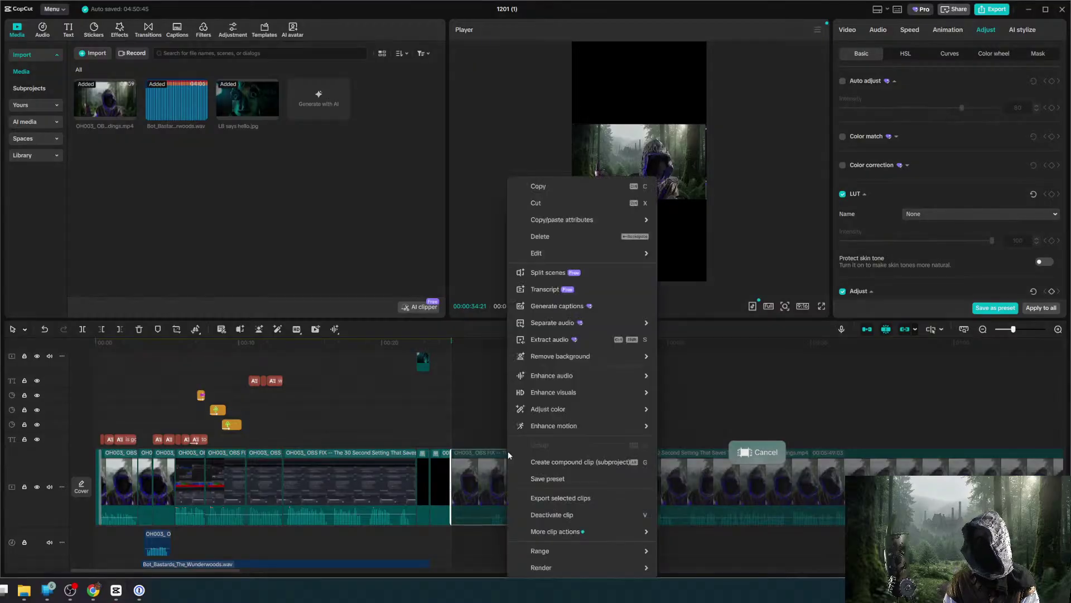
pyautogui.click(565, 307)
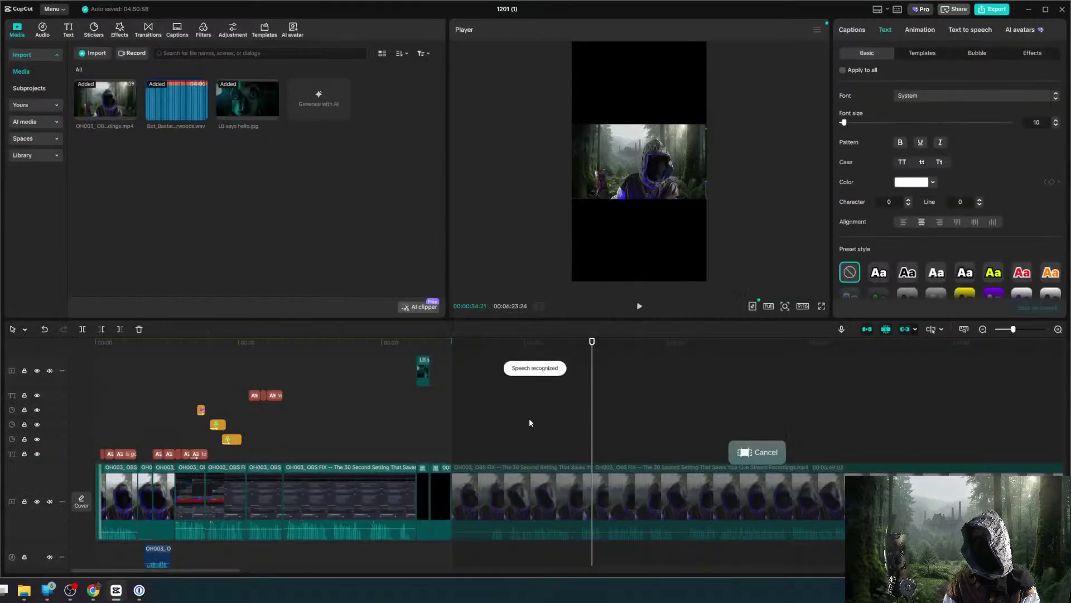
pyautogui.click(536, 470)
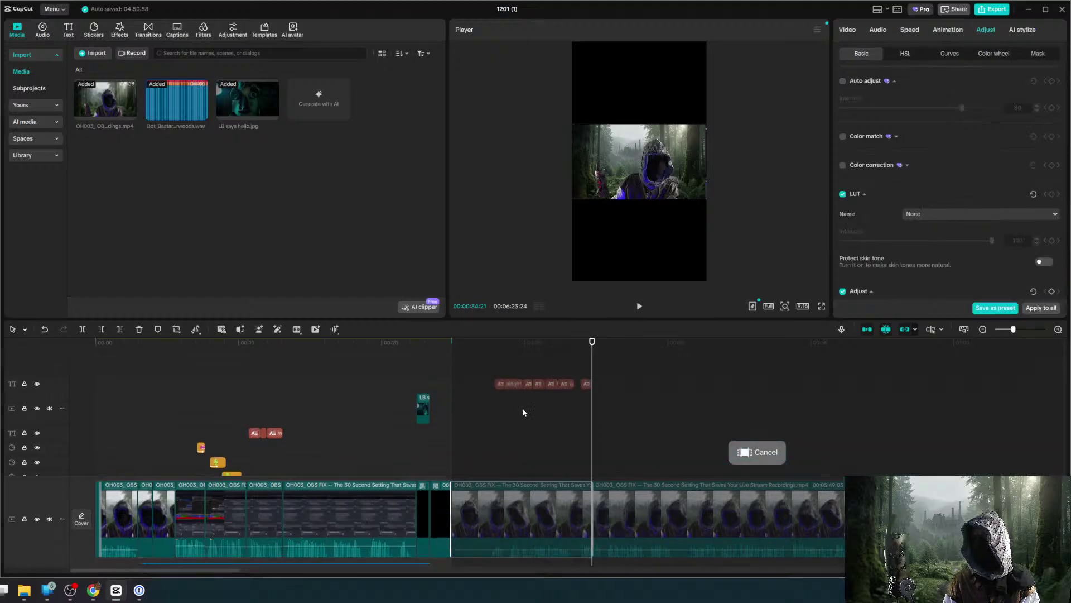
# Select all the newly generated captions, enable Apply to all, and check the setting on the "alright welcome" caption.
pyautogui.click(506, 385)
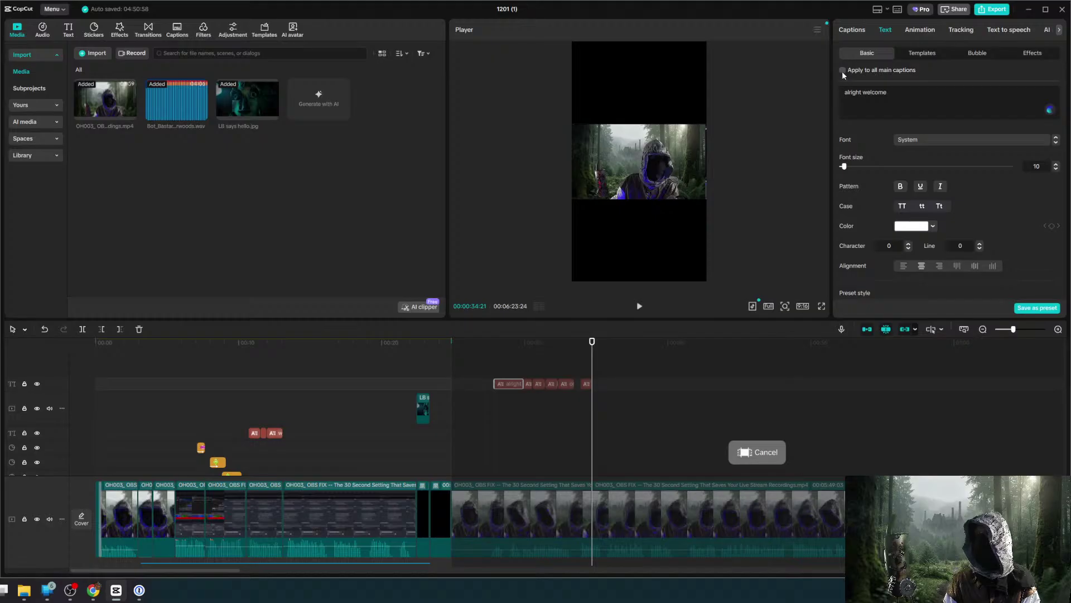
pyautogui.moveTo(508, 367); pyautogui.dragTo(610, 398)
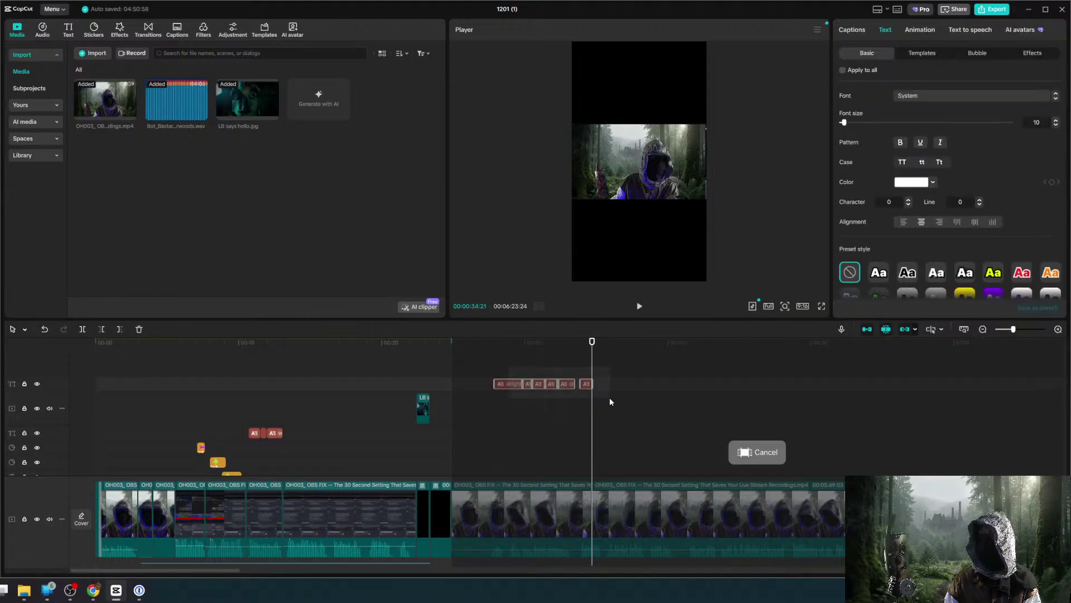
pyautogui.click(842, 71)
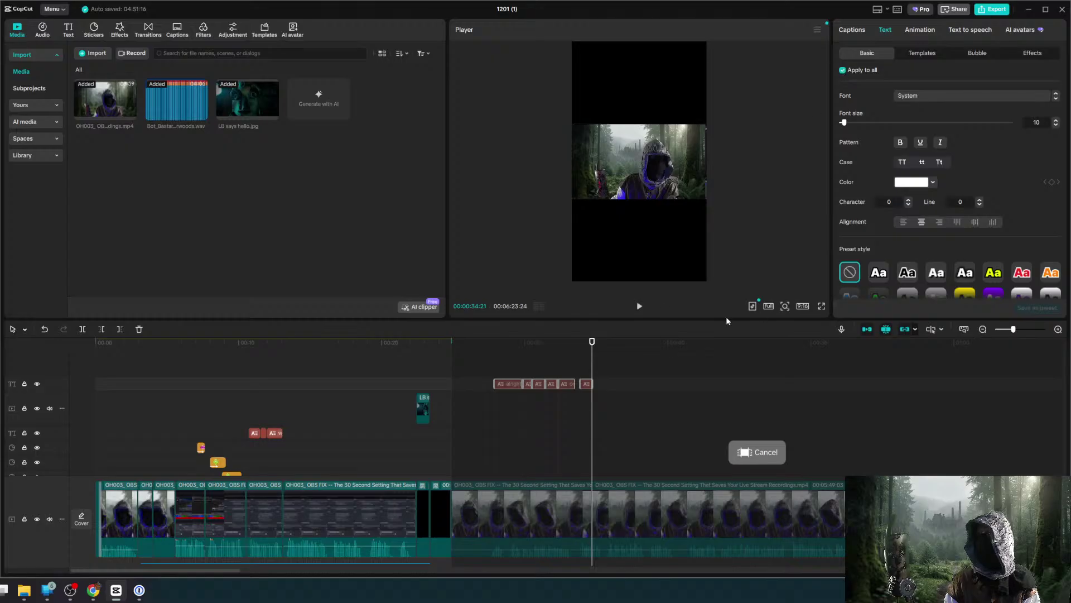
pyautogui.click(610, 426)
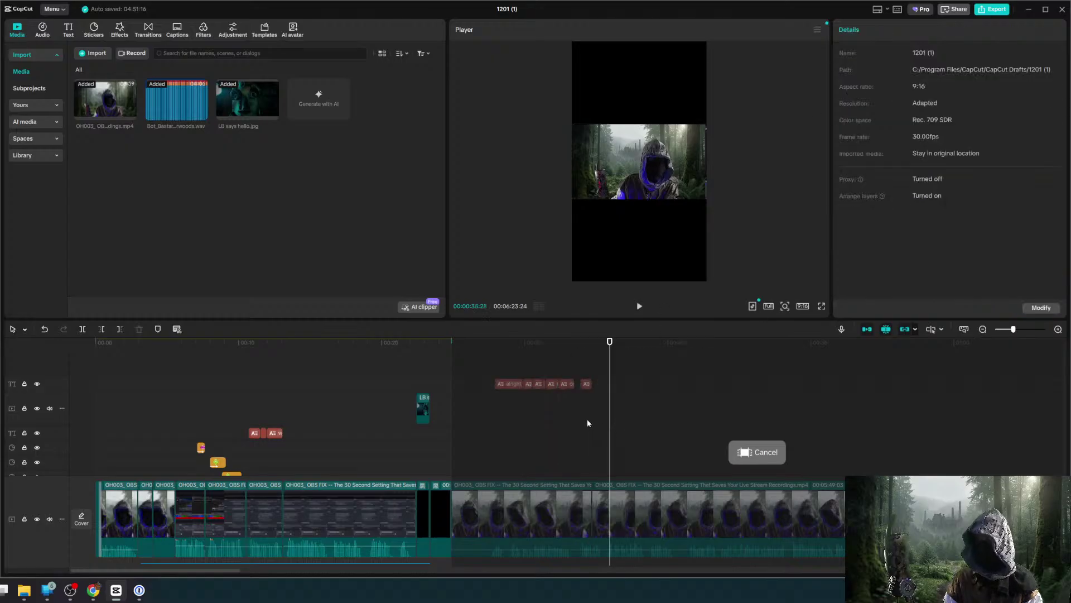
pyautogui.click(508, 386)
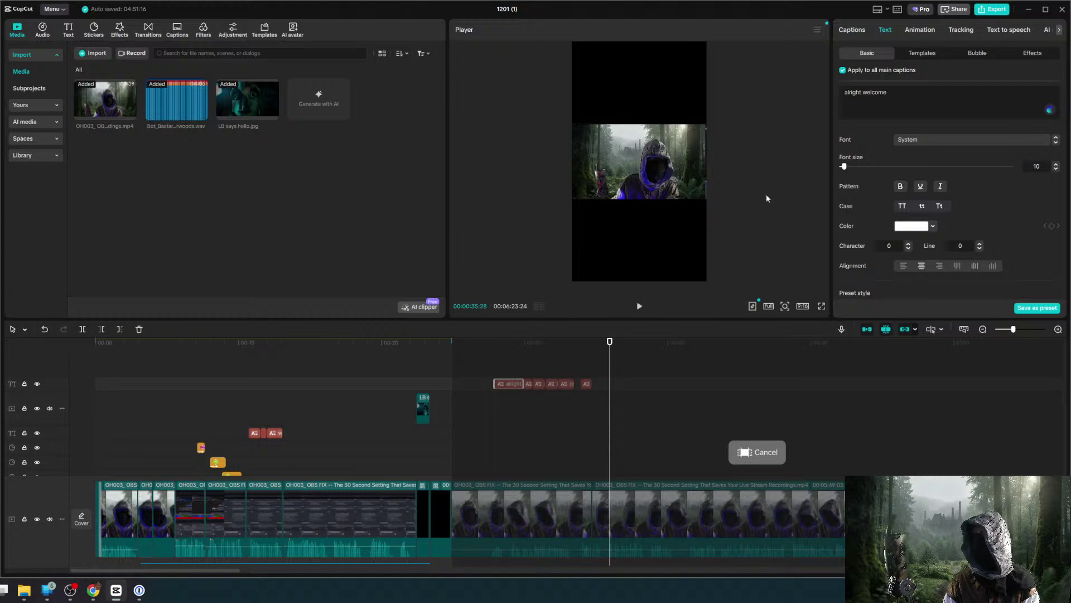
pyautogui.click(723, 204)
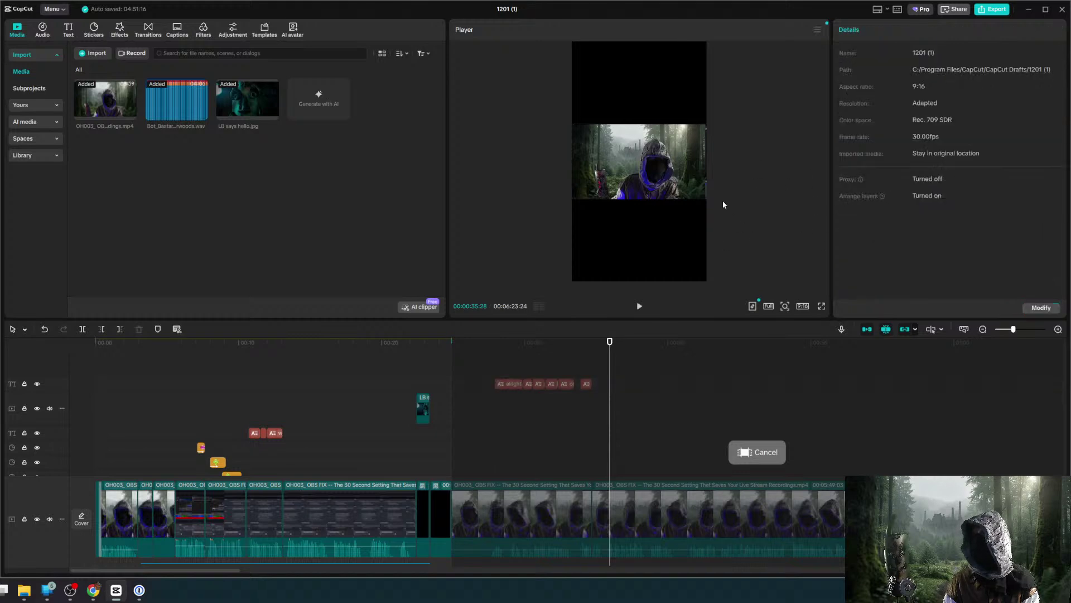
# Switch the project's aspect ratio to 16:9, check how the "alright welcome" caption sits in the frame, and restore 9:16.
pyautogui.click(802, 306)
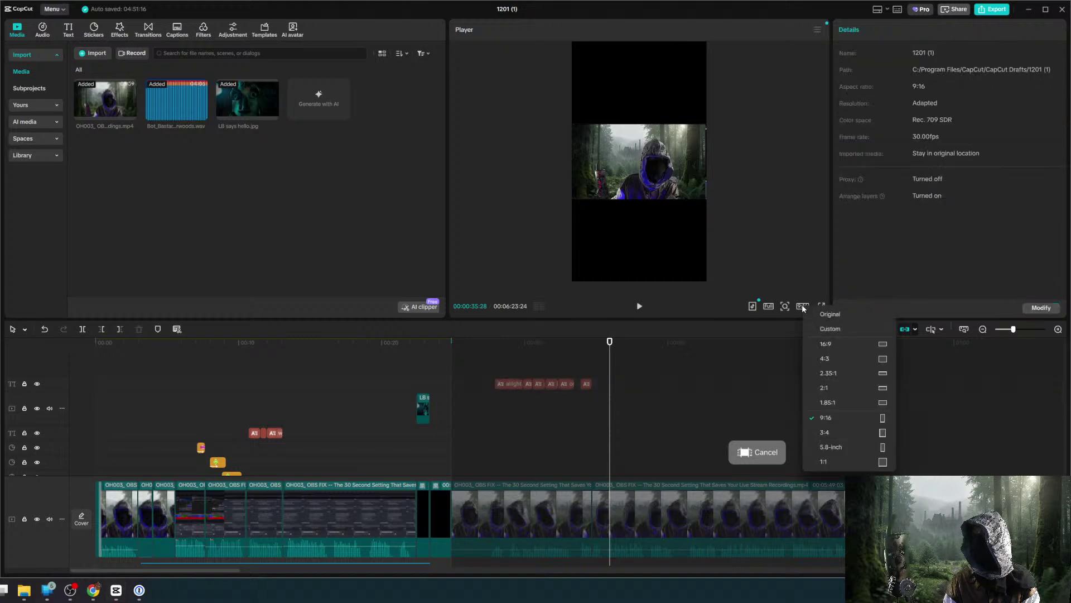
pyautogui.click(819, 344)
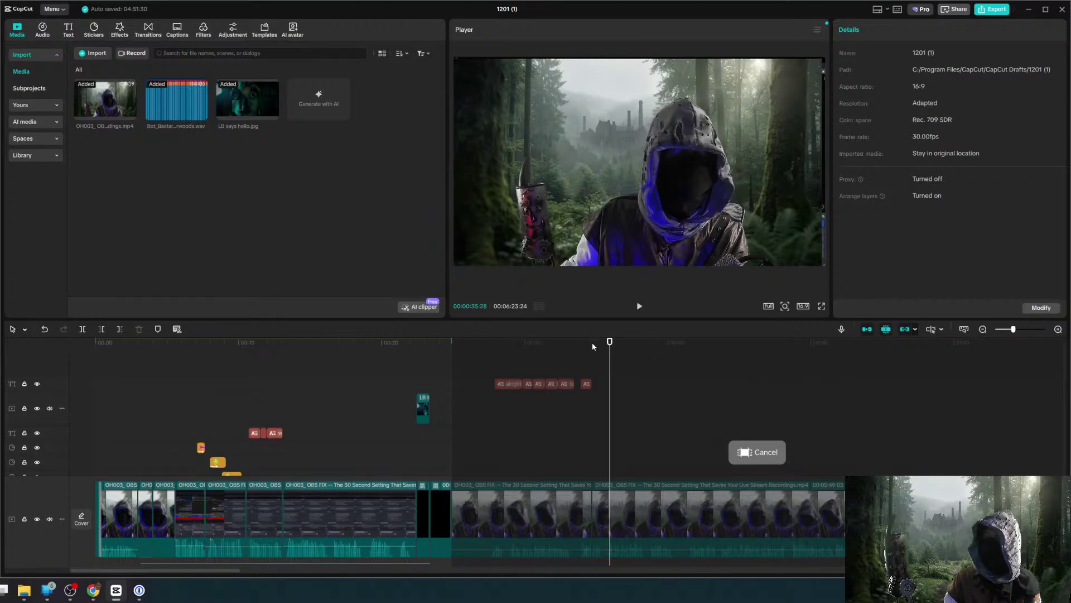
pyautogui.moveTo(609, 341); pyautogui.dragTo(518, 341)
pyautogui.click(803, 306)
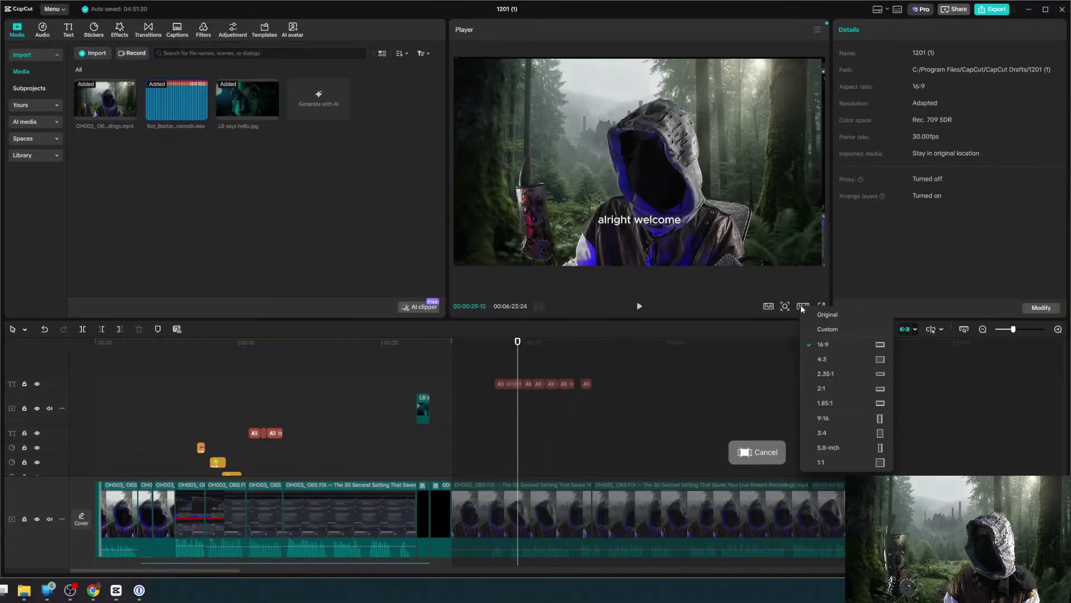
pyautogui.click(822, 417)
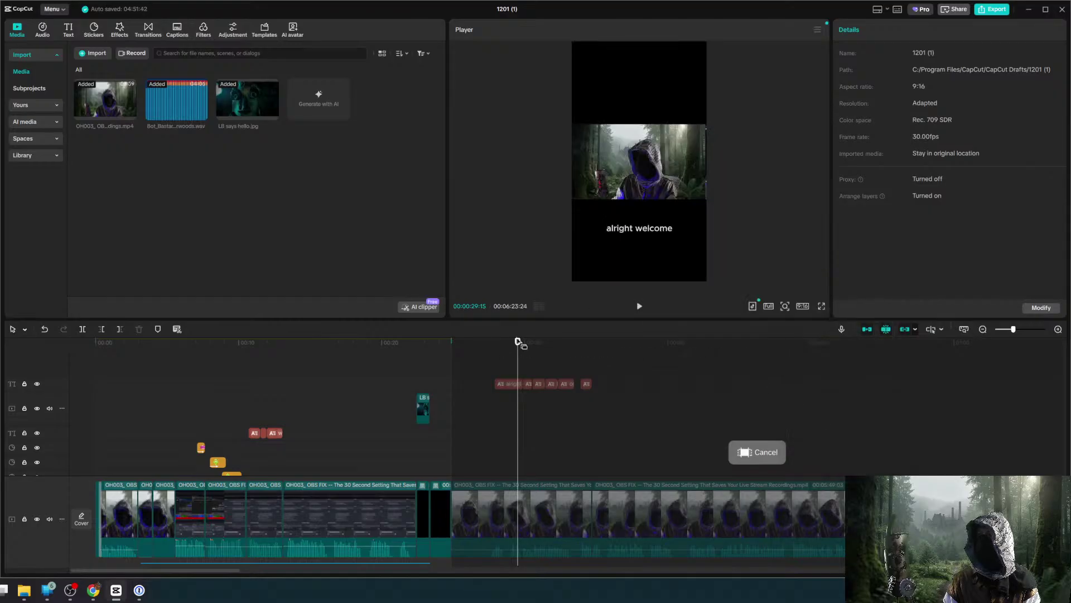
# Move the captions into the black area above the video with Apply to all main captions on, and check the "thanks for" caption.
pyautogui.moveTo(518, 342)
pyautogui.mouseDown()
pyautogui.moveTo(581, 343)
pyautogui.moveTo(506, 341)
pyautogui.mouseUp()
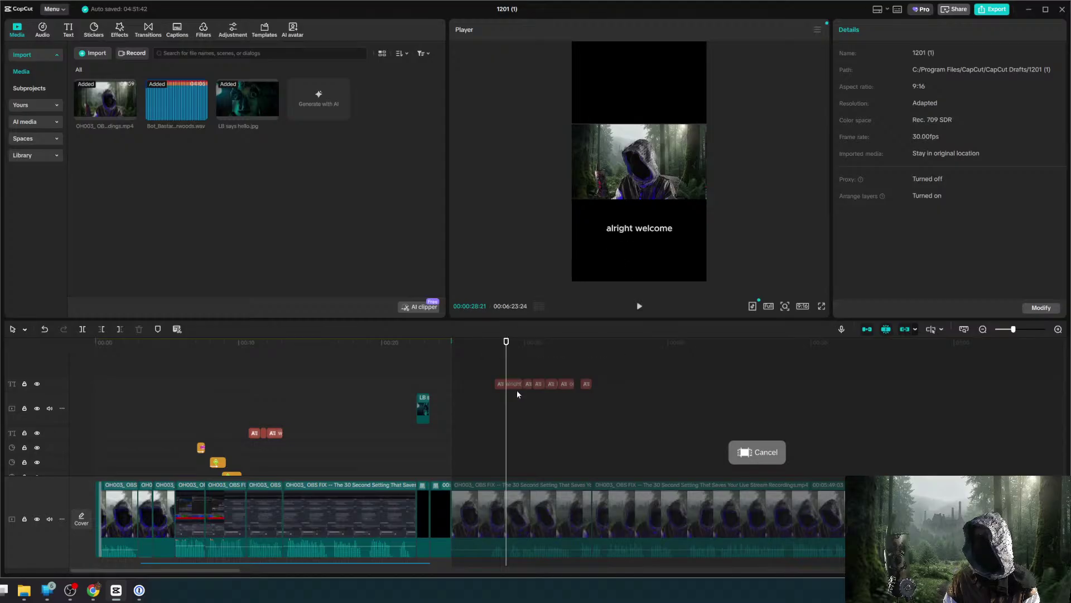
pyautogui.scroll(5, 521, 384)
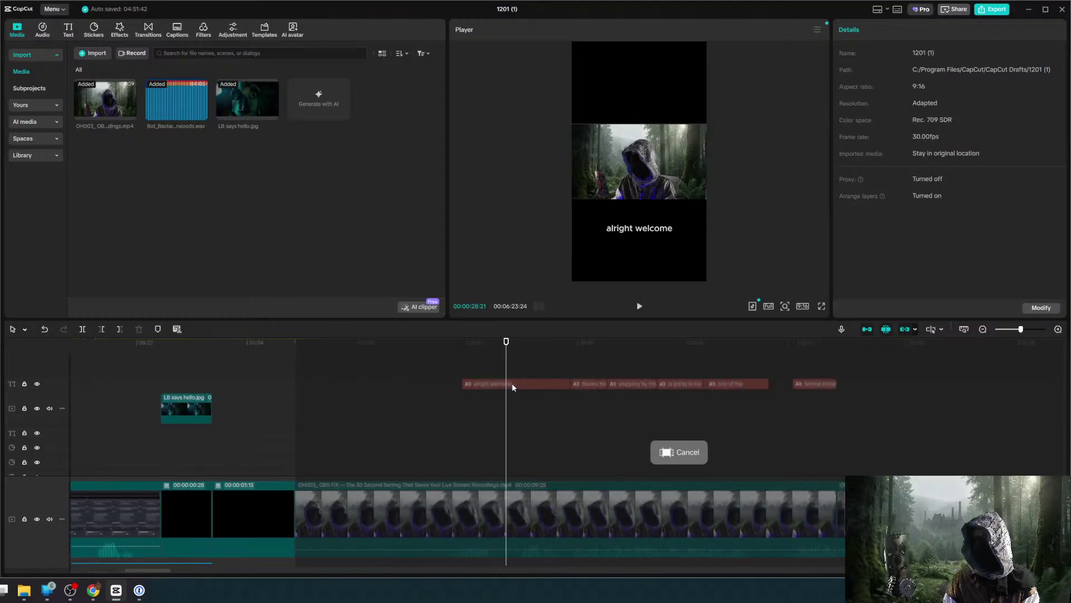
pyautogui.click(635, 232)
pyautogui.moveTo(635, 232); pyautogui.dragTo(636, 101)
pyautogui.click(602, 348)
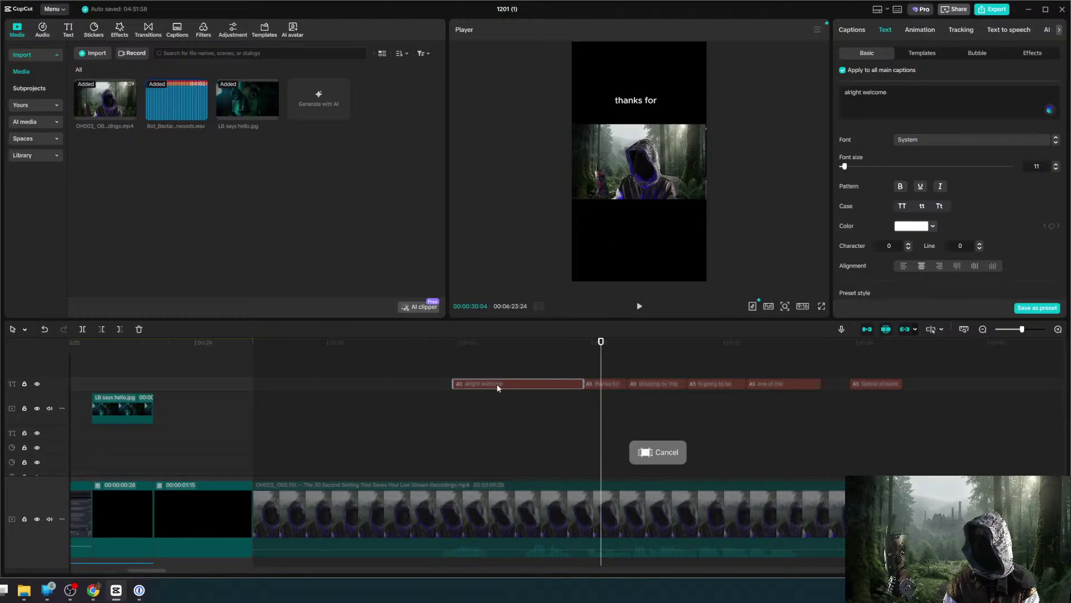
pyautogui.click(504, 348)
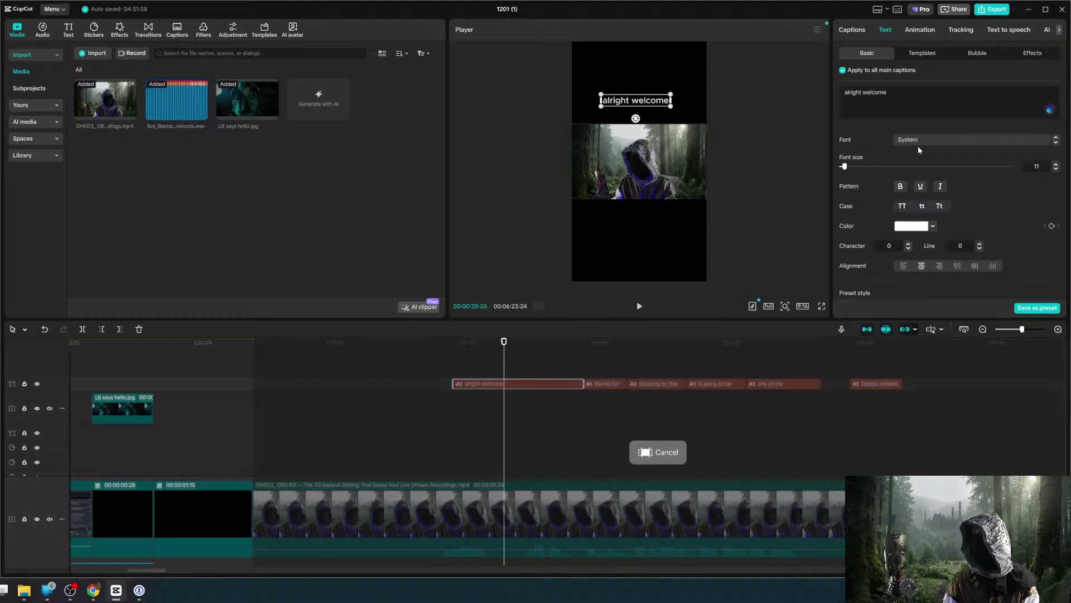
# Change the "alright welcome" caption's font to MADE-Mellow-Bold.
pyautogui.click(942, 140)
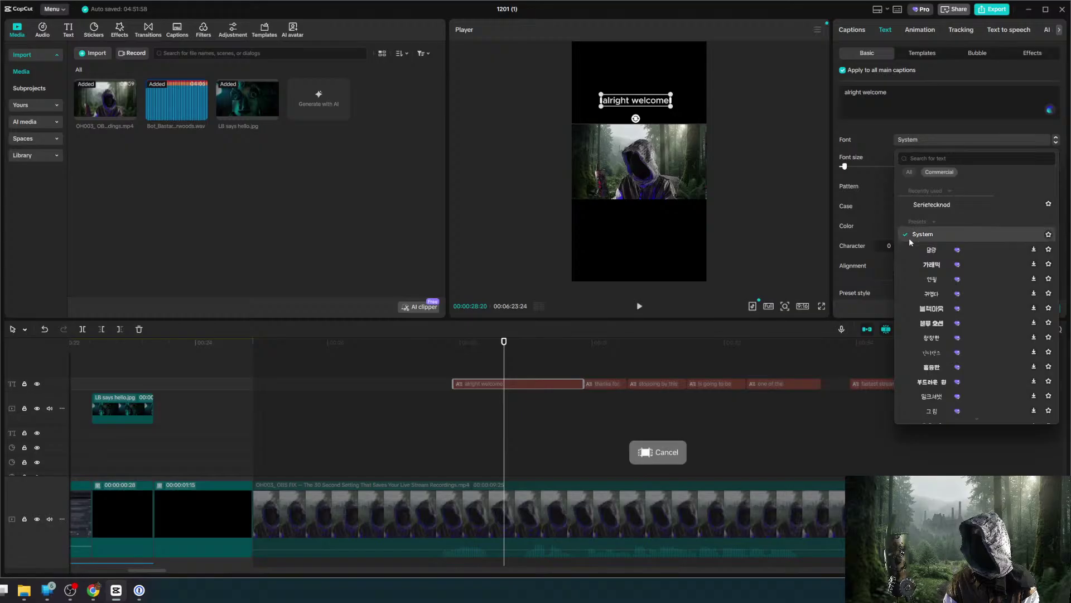
pyautogui.scroll(-5, 939, 357)
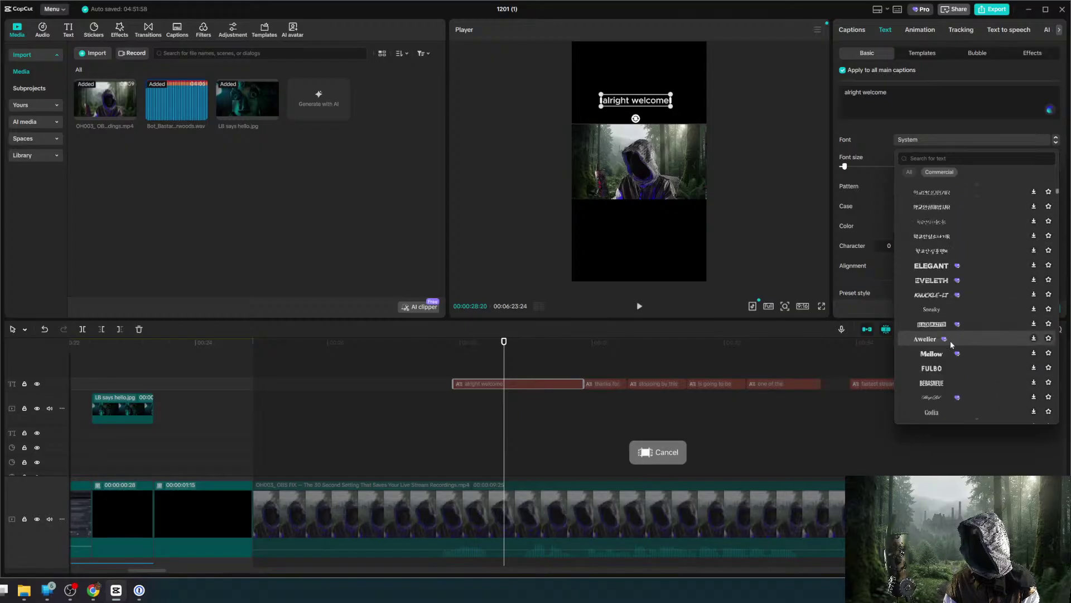
pyautogui.click(937, 354)
pyautogui.click(978, 141)
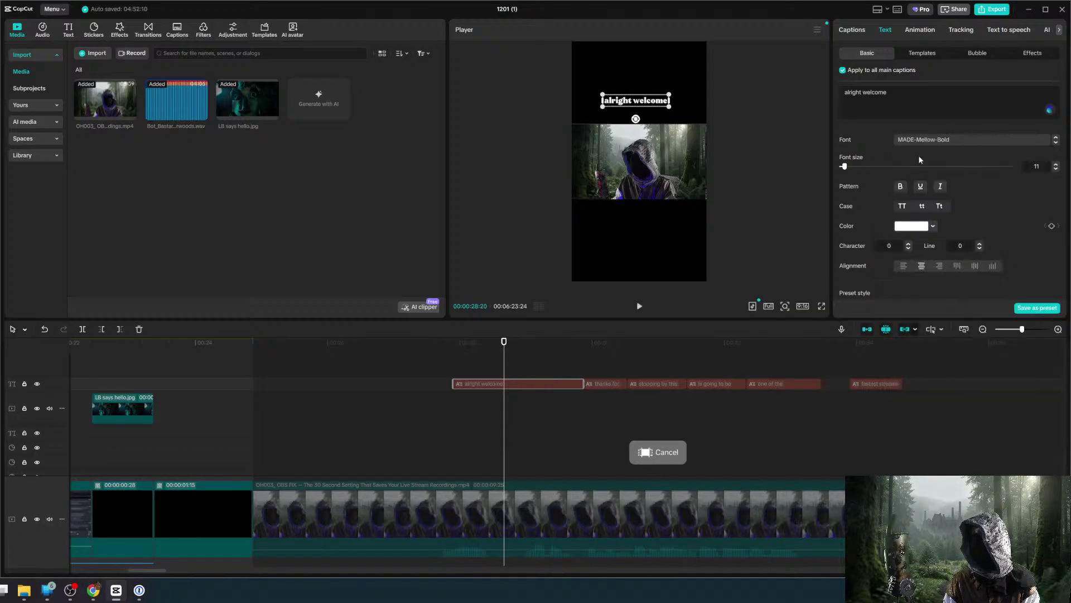
# Color the captions yellow (F7D904) and enlarge them until "alright welcome" nearly fills the frame width.
pyautogui.click(928, 227)
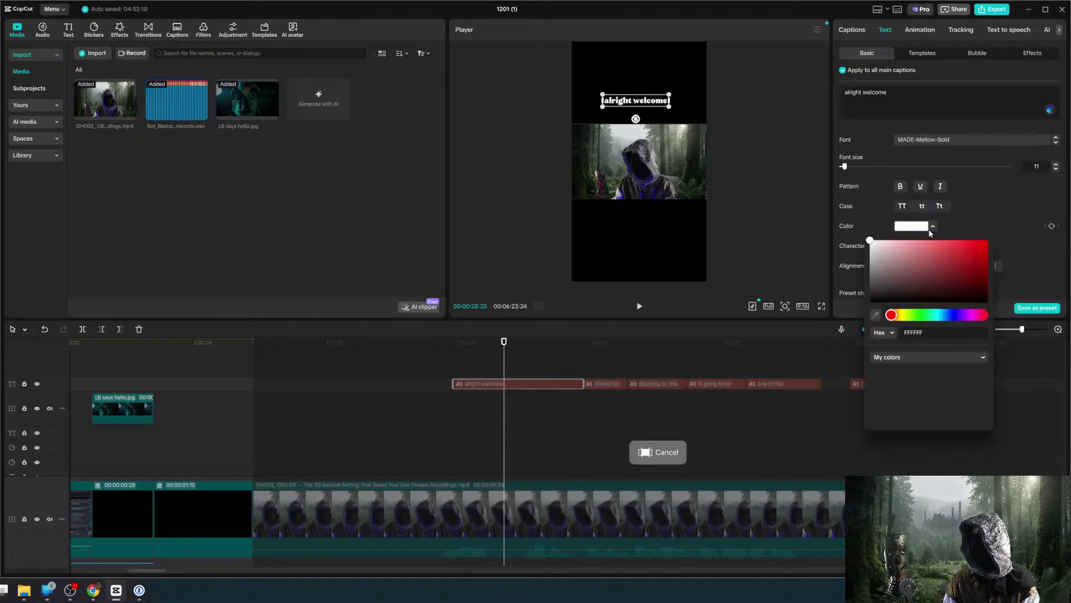
pyautogui.click(908, 315)
pyautogui.click(986, 243)
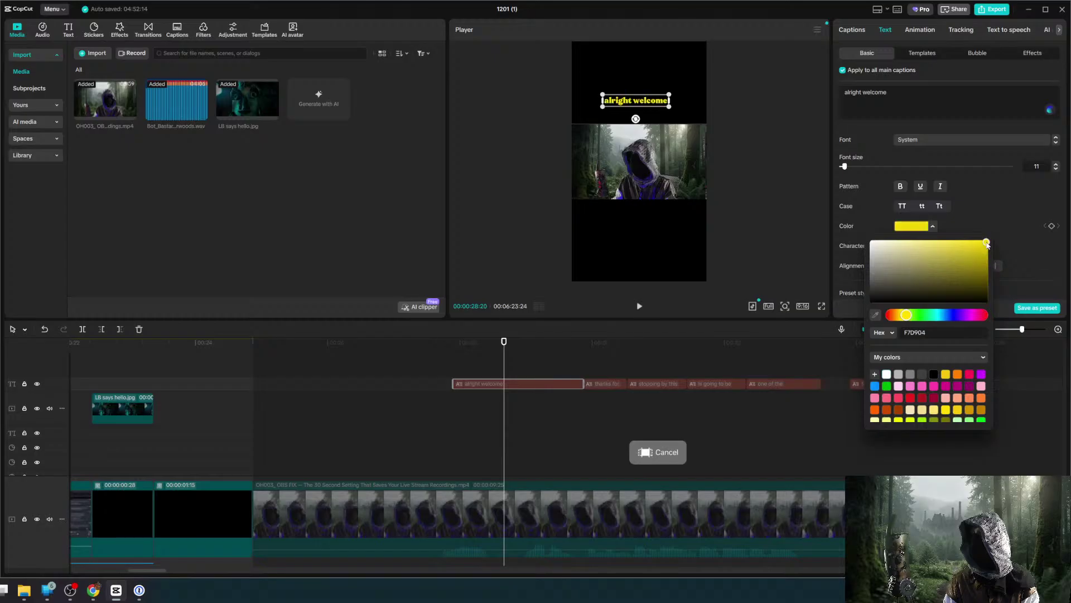
pyautogui.click(996, 188)
pyautogui.moveTo(669, 107); pyautogui.dragTo(703, 135)
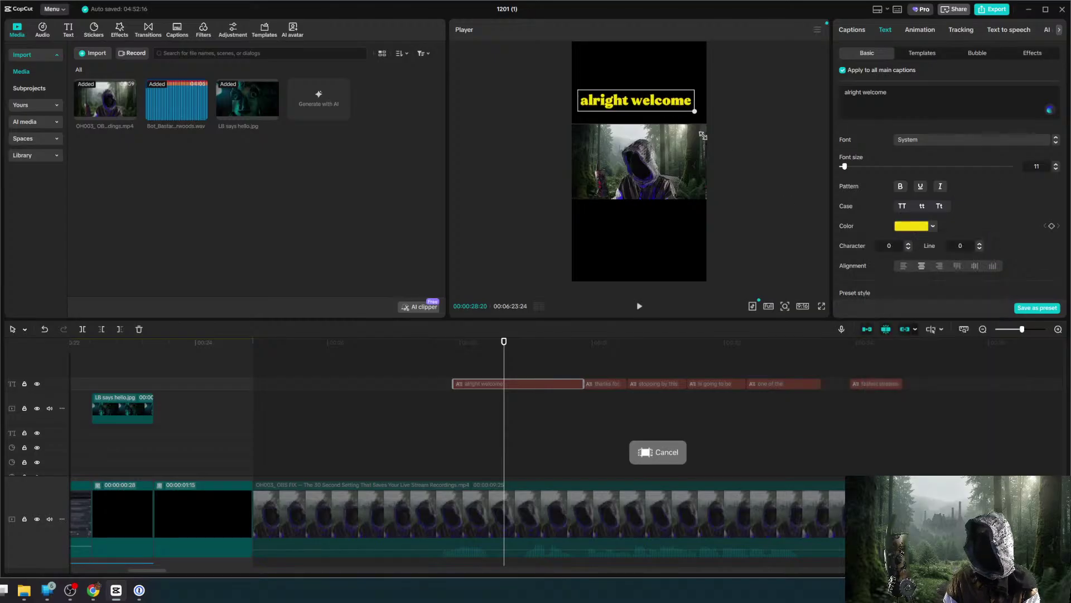
# Jump between the new captions on the timeline to check how font, color, size and position carried over.
pyautogui.click(606, 342)
pyautogui.click(659, 347)
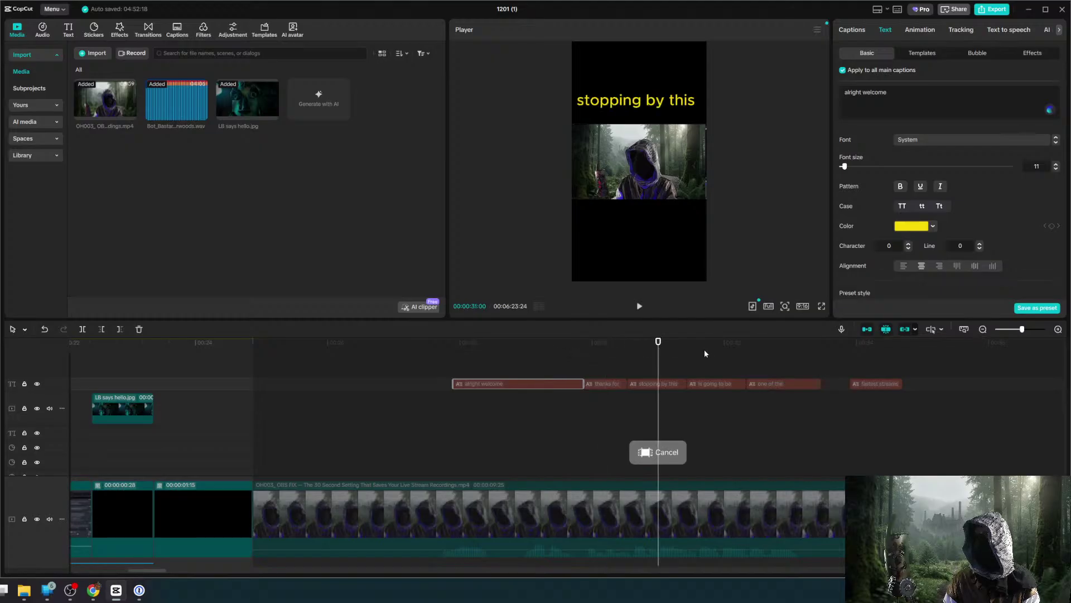
pyautogui.click(557, 347)
pyautogui.click(628, 345)
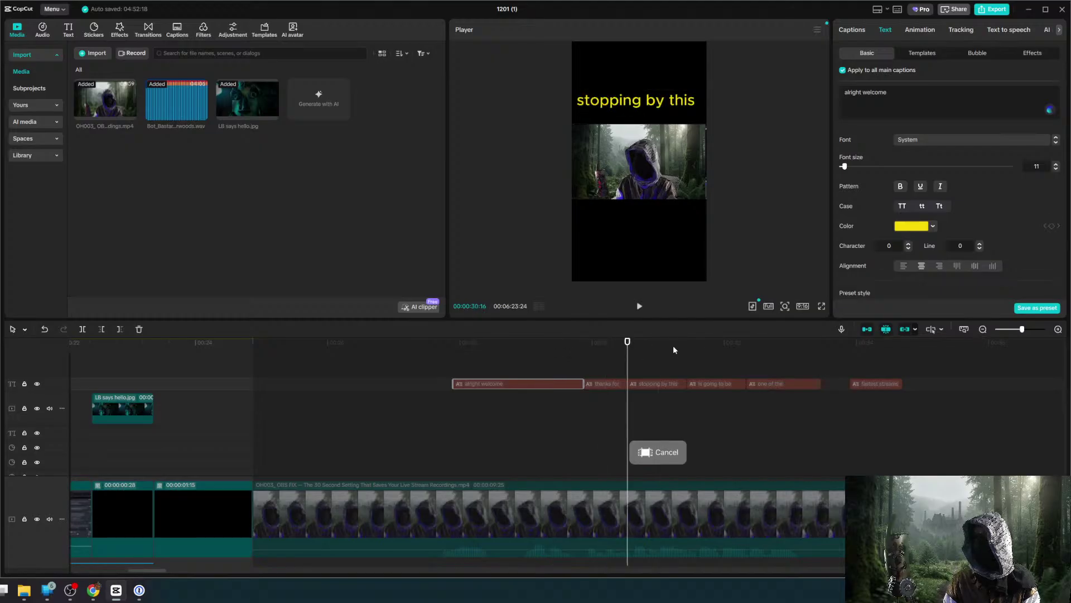
pyautogui.click(687, 346)
pyautogui.click(582, 366)
pyautogui.click(546, 342)
pyautogui.click(617, 349)
pyautogui.click(562, 351)
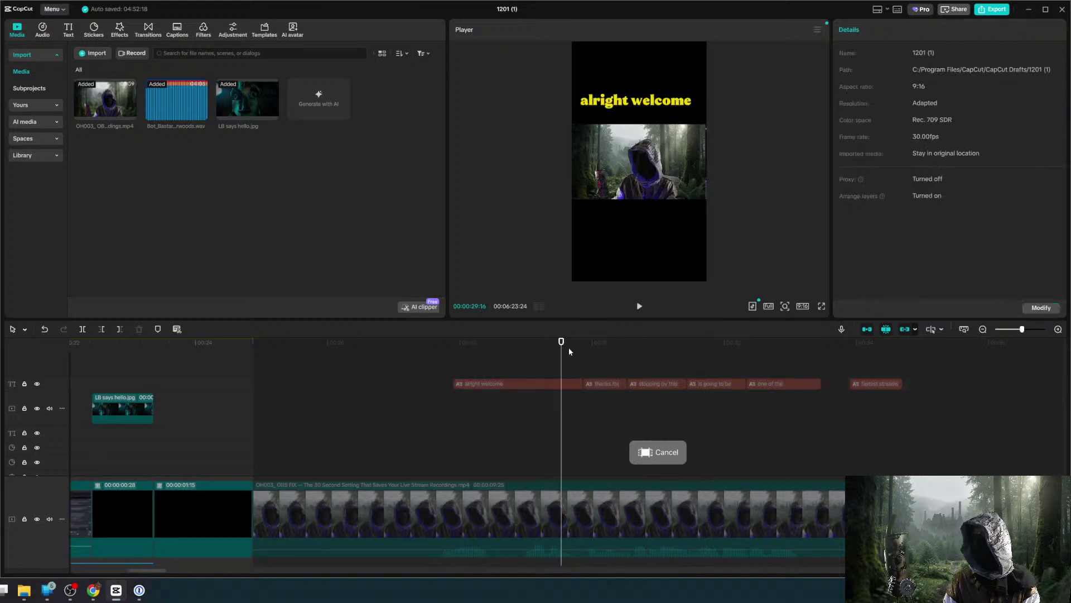
# Move the captions into the black area below the video and turn off Apply to all main captions.
pyautogui.click(633, 230)
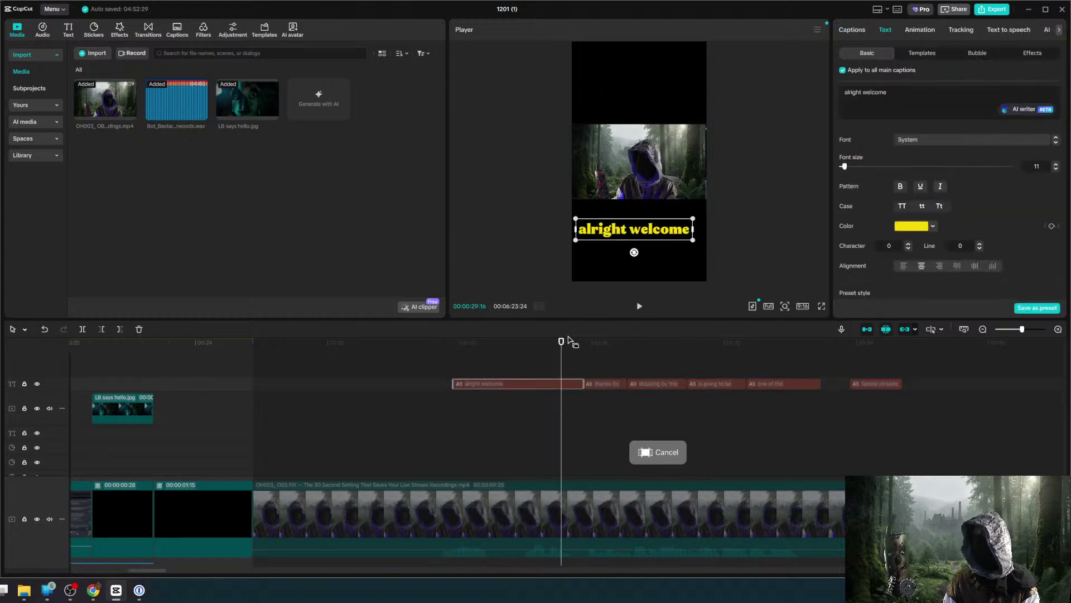
pyautogui.click(534, 345)
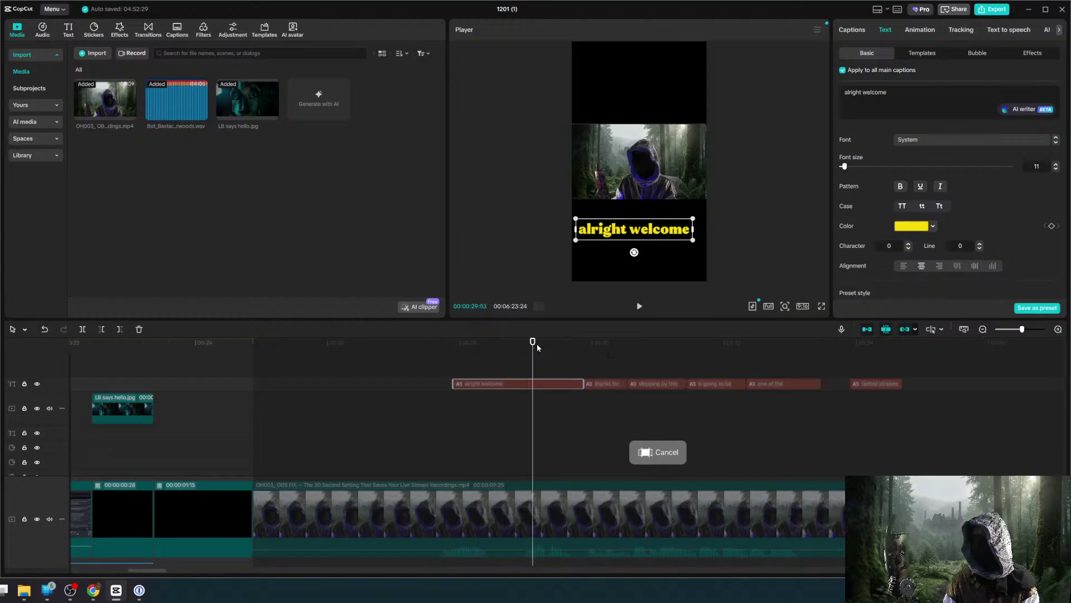
pyautogui.click(844, 71)
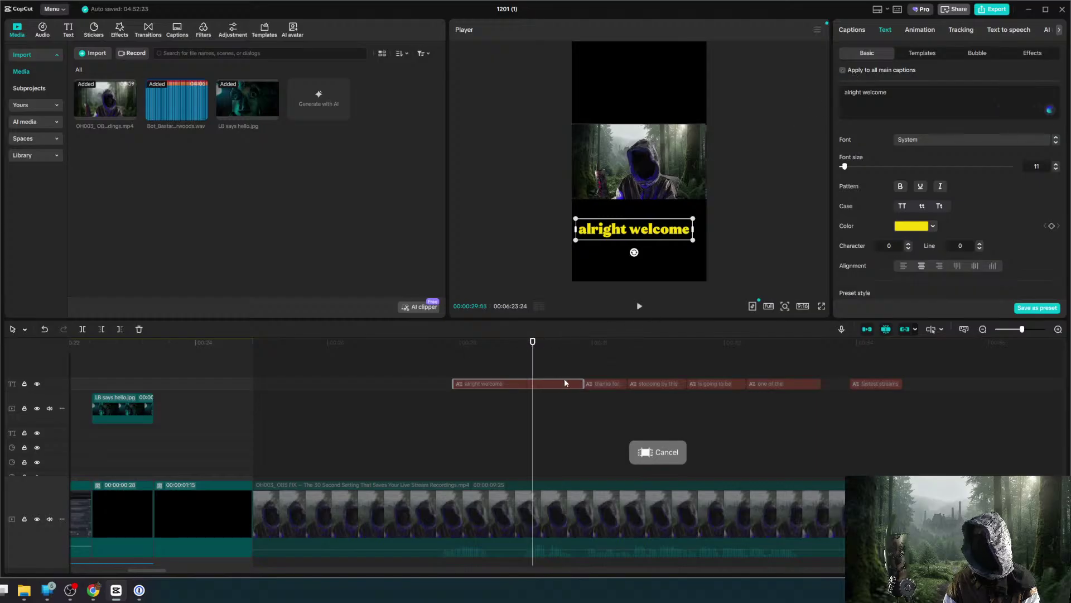
# Move only the "alright welcome" caption above the video and the "thanks for" caption slightly lower, checking the captions that follow.
pyautogui.moveTo(644, 235); pyautogui.dragTo(652, 84)
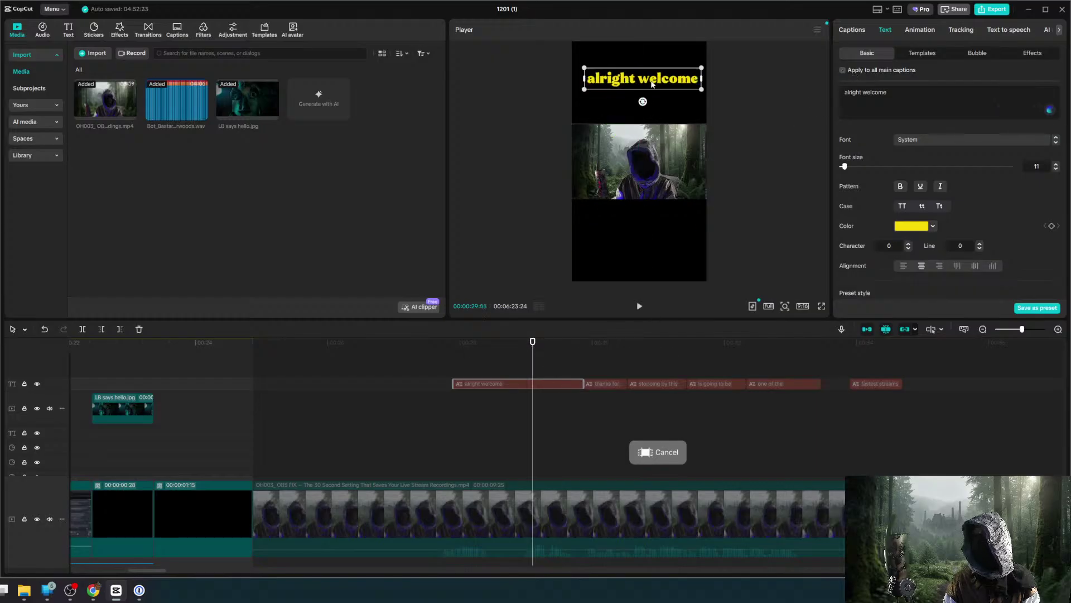
pyautogui.click(604, 341)
pyautogui.moveTo(634, 229); pyautogui.dragTo(639, 244)
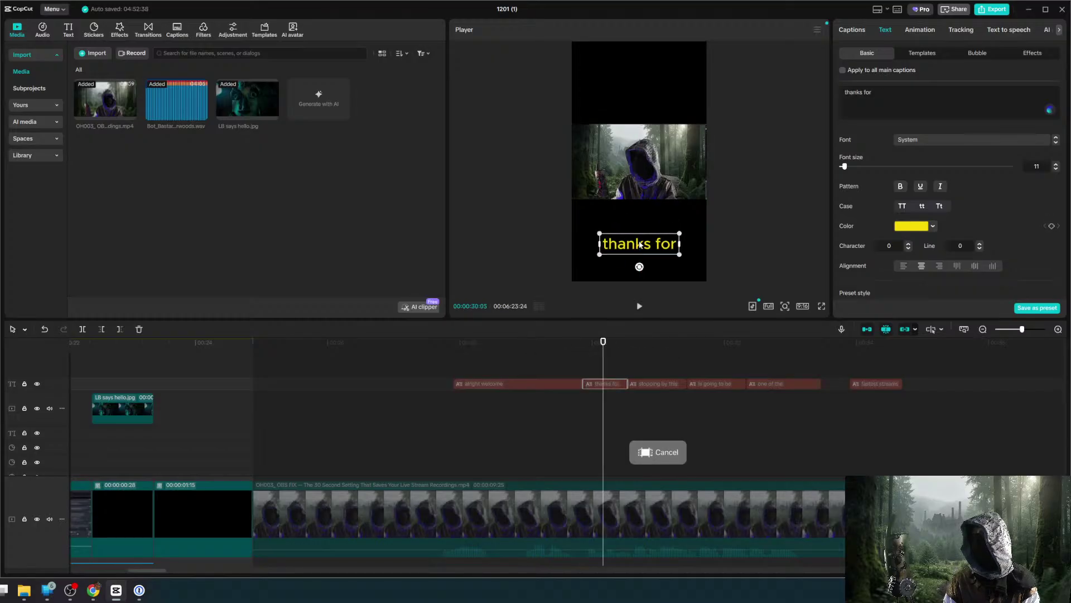
pyautogui.click(708, 344)
pyautogui.click(772, 346)
pyautogui.click(867, 346)
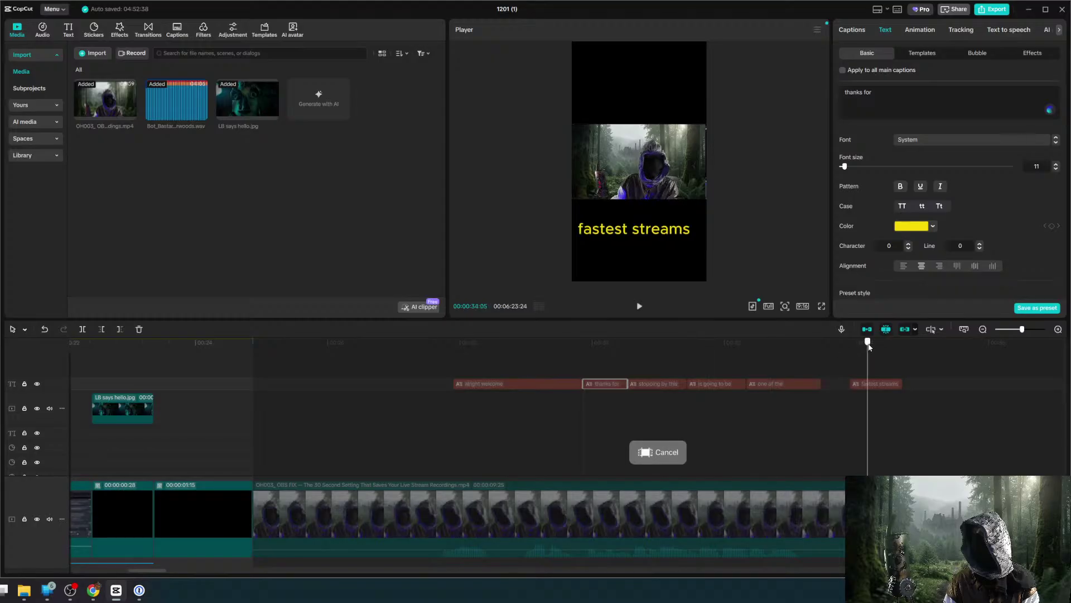
# Set the "fastest streams" caption to the MPLUS2-Blk font and rotate it vertically along the right side of the frame.
pyautogui.moveTo(667, 233); pyautogui.dragTo(669, 100)
pyautogui.click(938, 146)
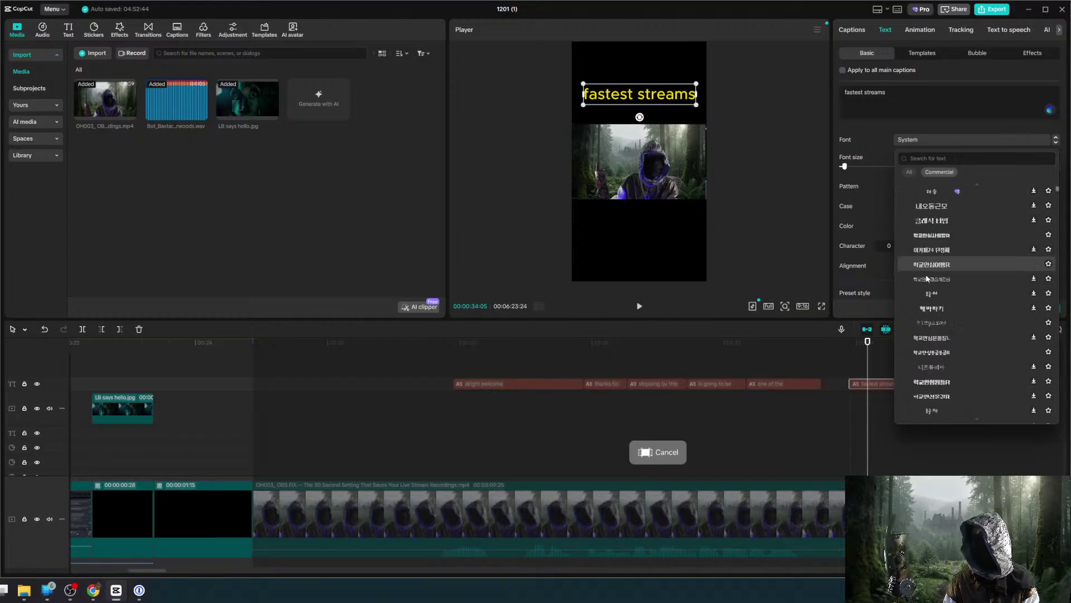
pyautogui.click(939, 289)
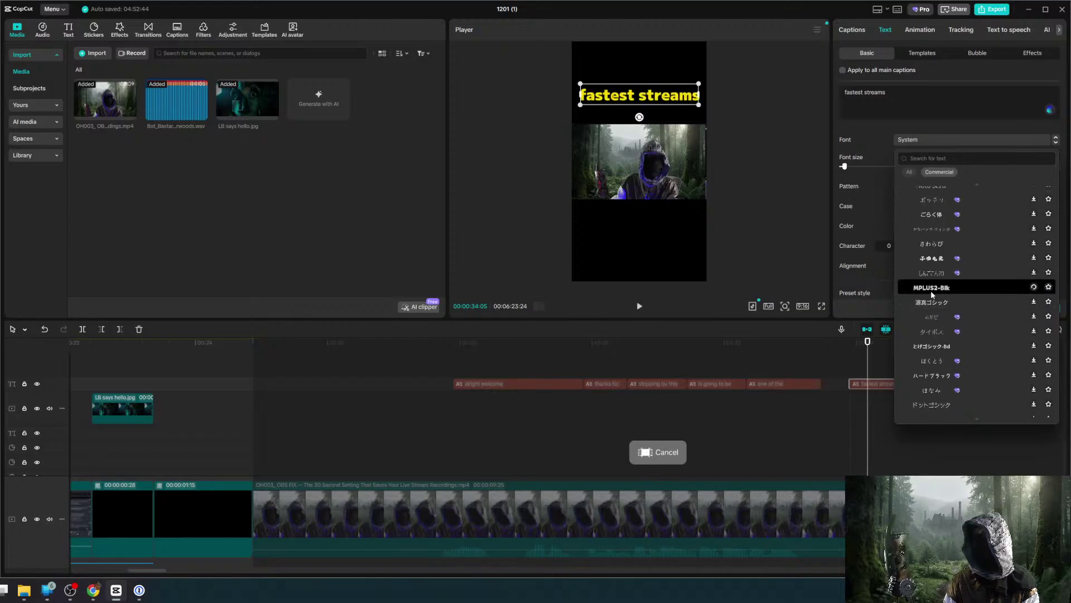
pyautogui.click(787, 195)
pyautogui.moveTo(656, 99); pyautogui.dragTo(689, 149)
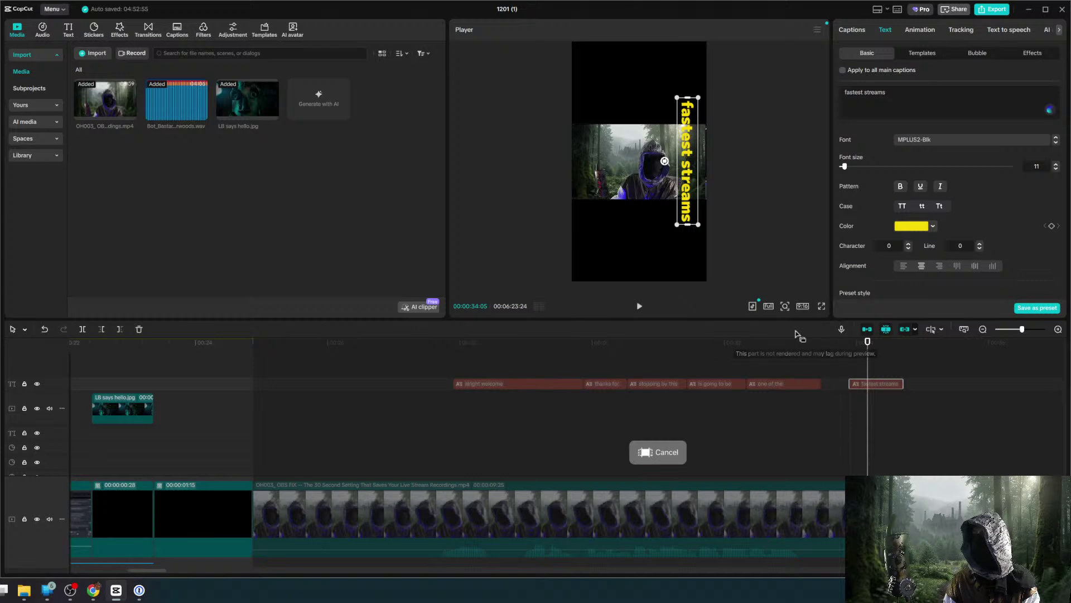
# Step back through the remaining captions to compare their individual positions and styles.
pyautogui.click(781, 341)
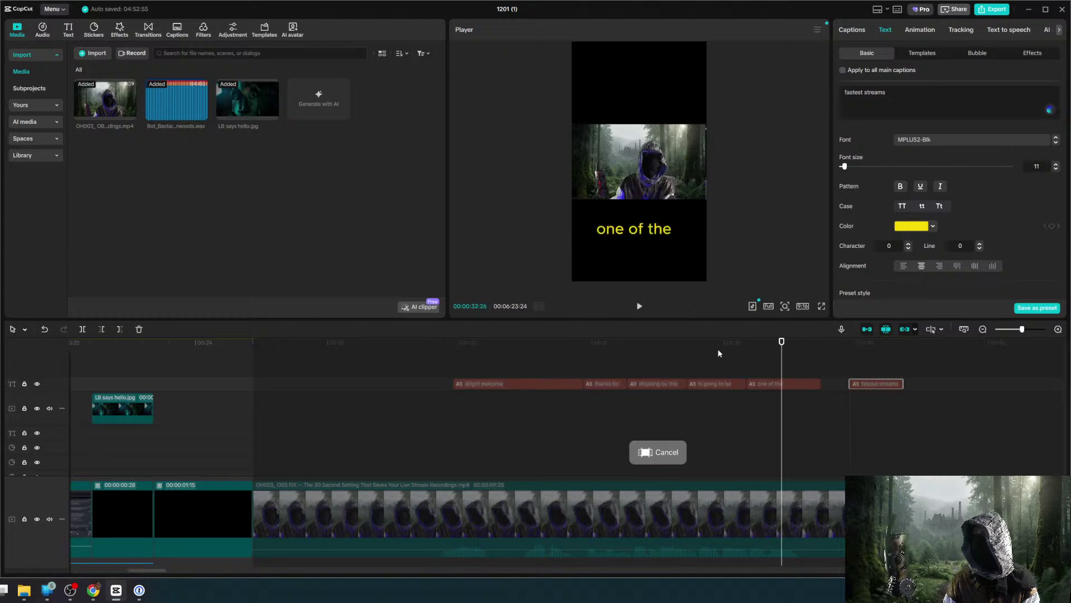
pyautogui.click(716, 352)
pyautogui.click(607, 351)
pyautogui.click(537, 350)
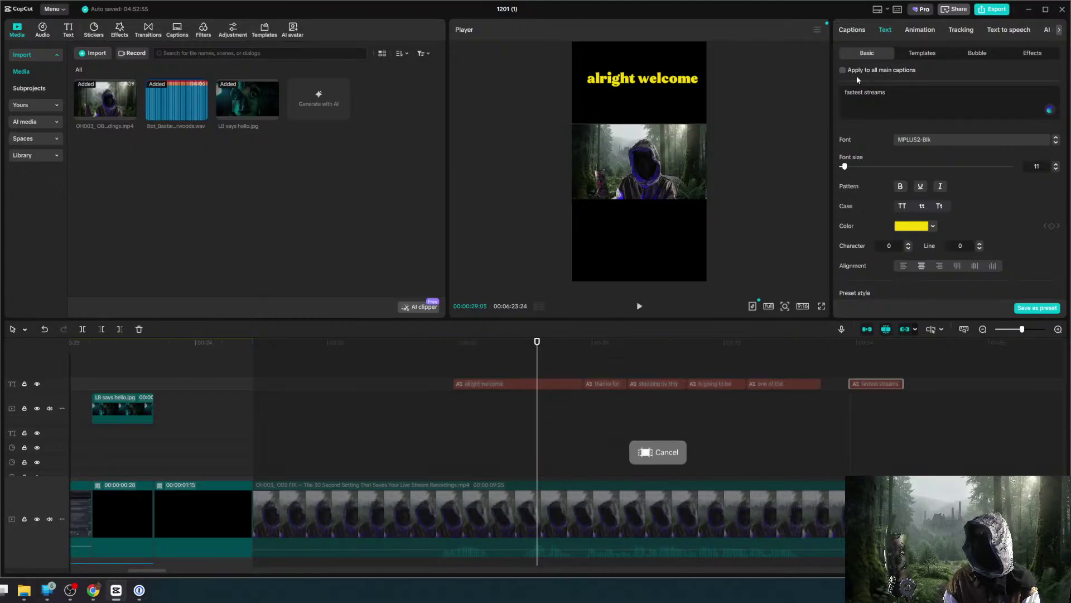
pyautogui.moveTo(566, 367); pyautogui.dragTo(862, 411)
pyautogui.click(688, 431)
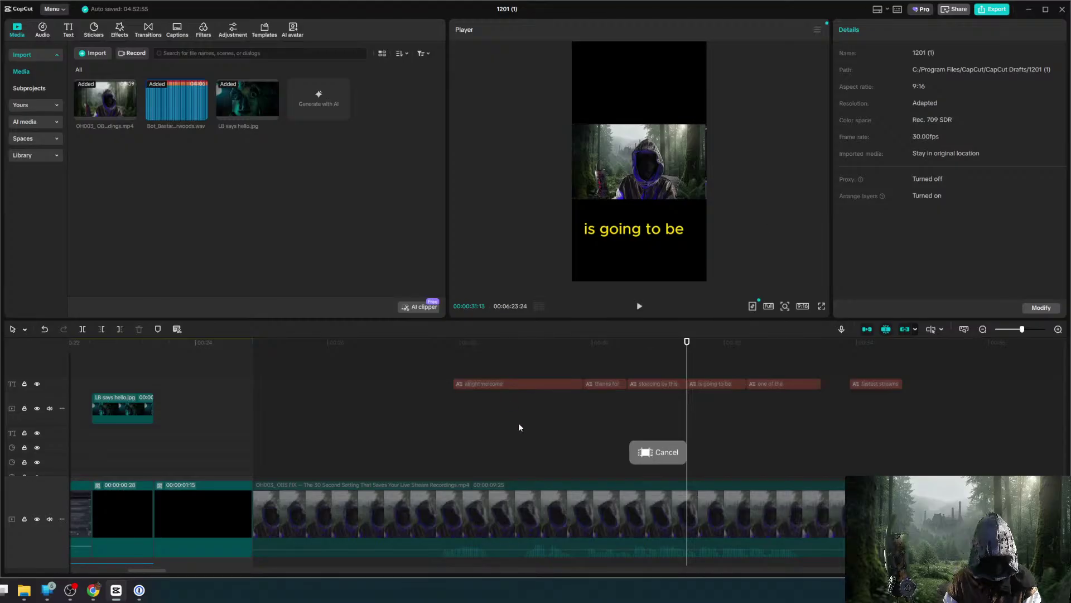
# Delete the demo captions and both appended OH003 source video segments from the end of the timeline.
pyautogui.keyDown('ctrl'); pyautogui.scroll(-2, 455, 434); pyautogui.keyUp('ctrl')
pyautogui.keyDown('ctrl'); pyautogui.scroll(-3, 454, 434); pyautogui.keyUp('ctrl')
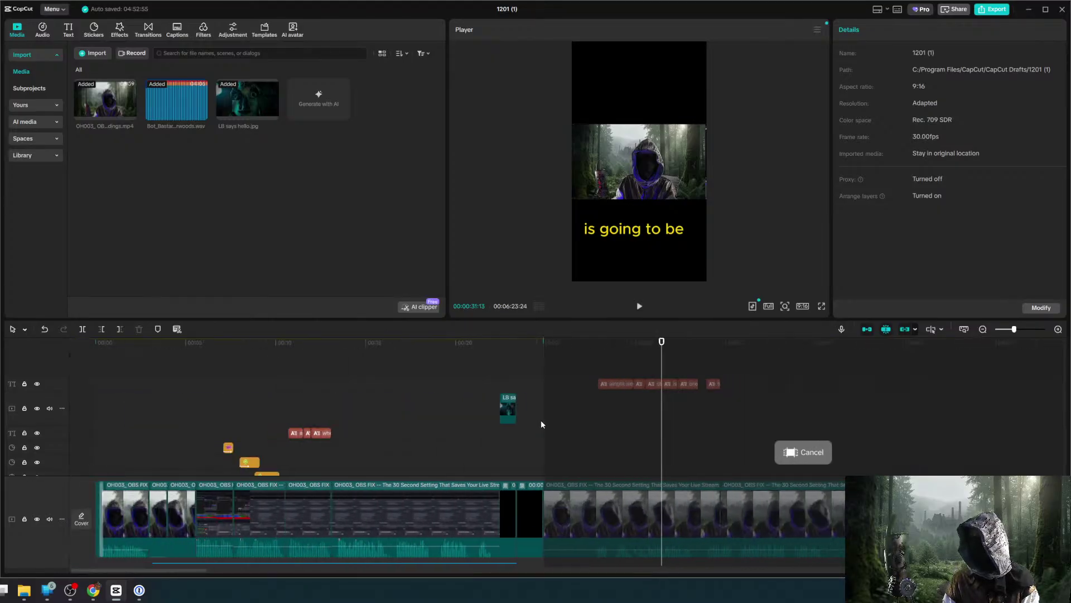
pyautogui.click(603, 383)
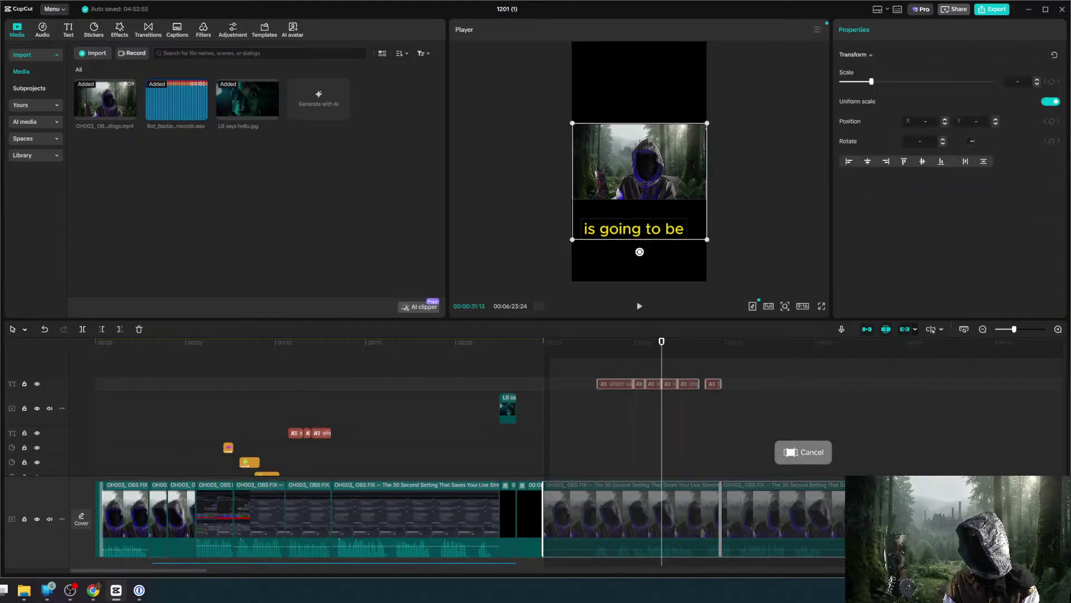
pyautogui.click(834, 497)
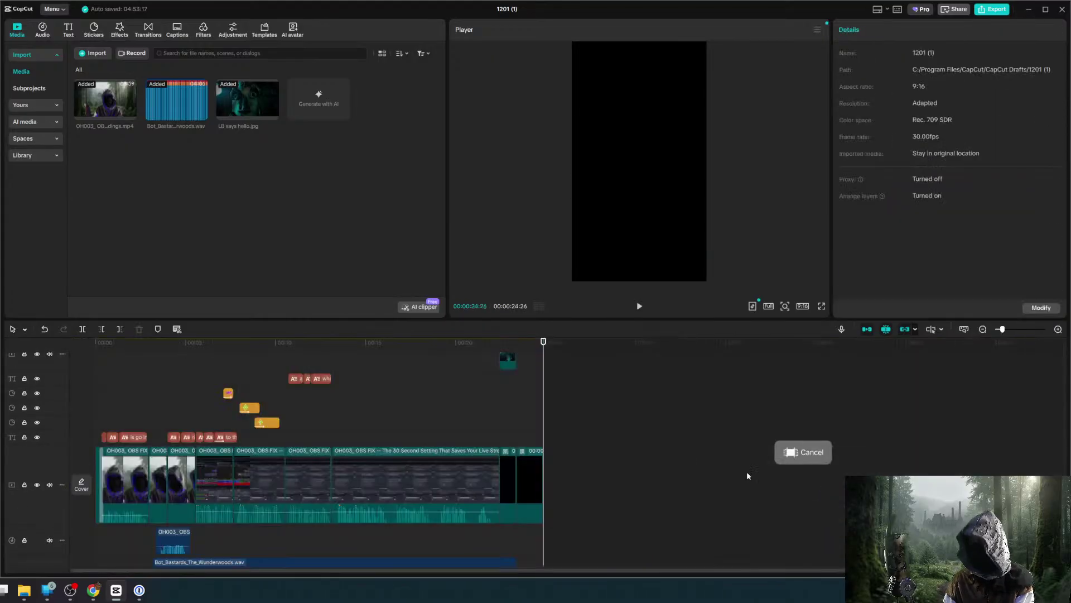
# Mute the long zoom-in clip that starts at about 13 seconds and briefly preview it.
pyautogui.click(325, 353)
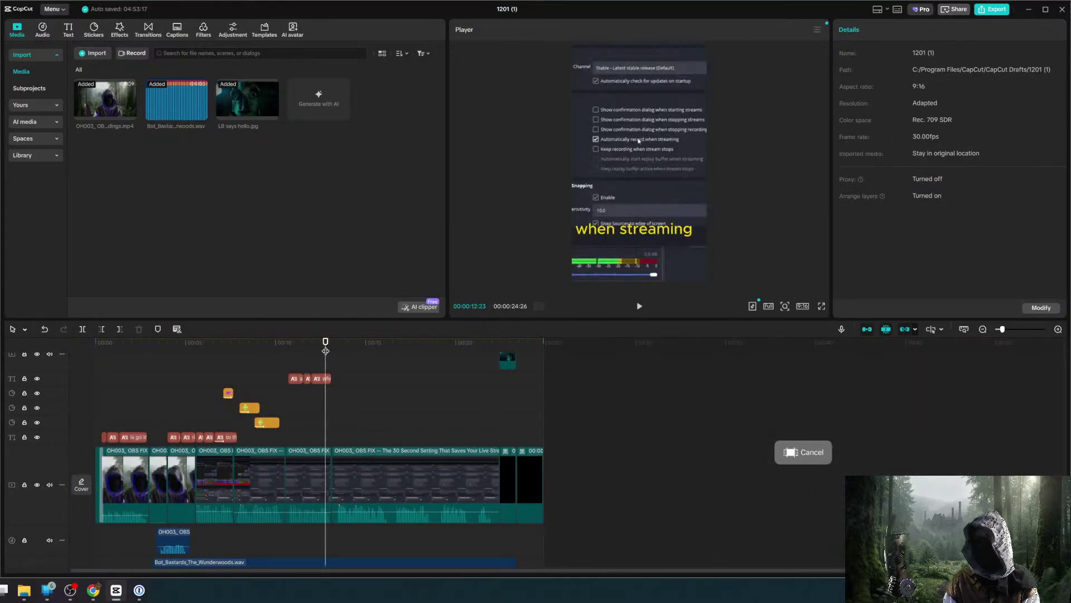
pyautogui.moveTo(326, 350); pyautogui.dragTo(338, 350)
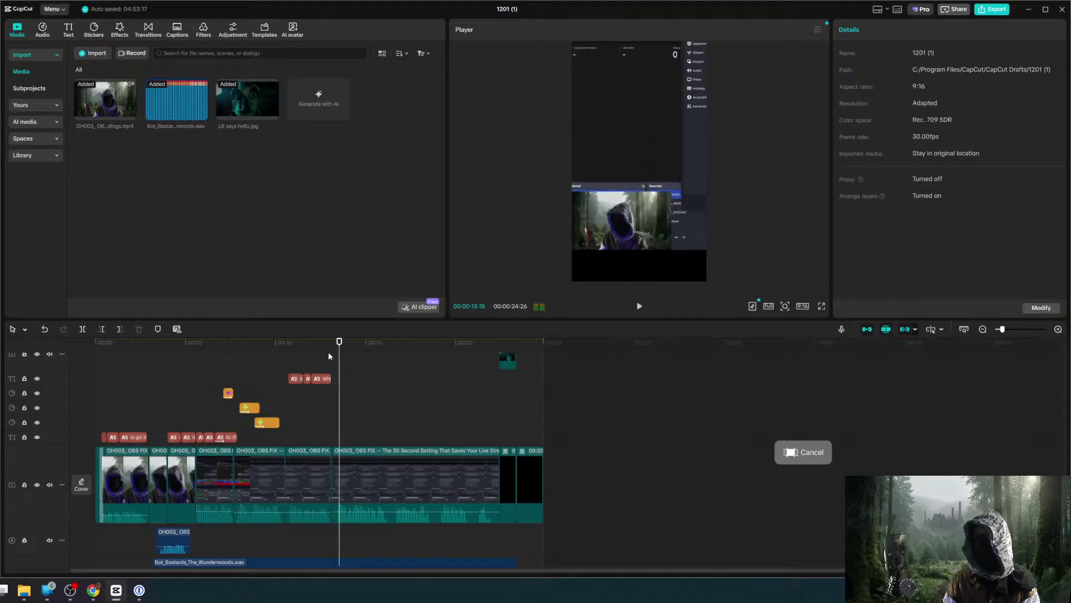
pyautogui.click(383, 511)
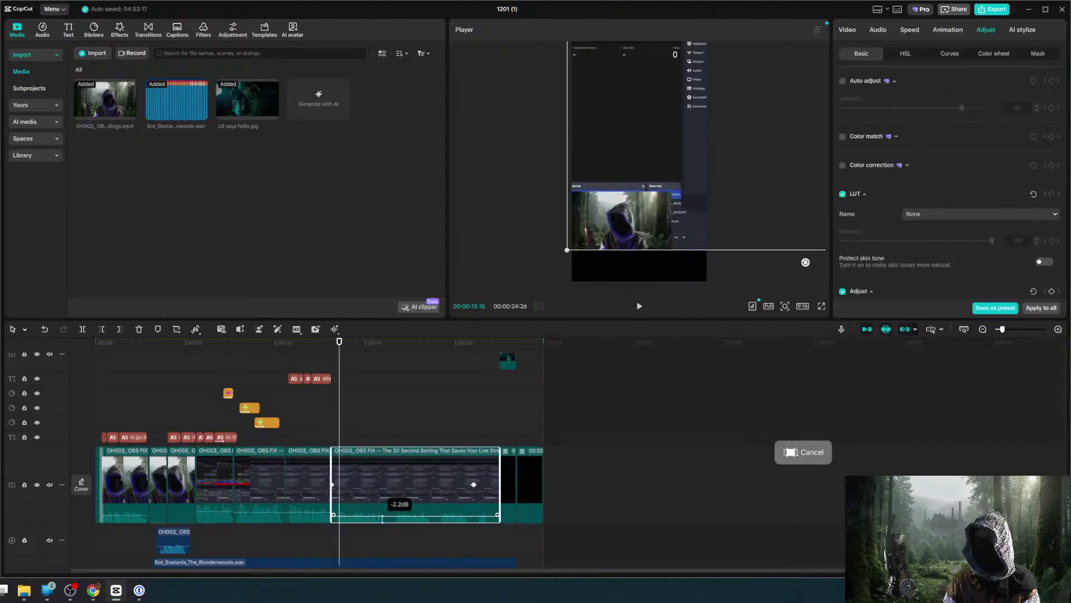
pyautogui.press('space')
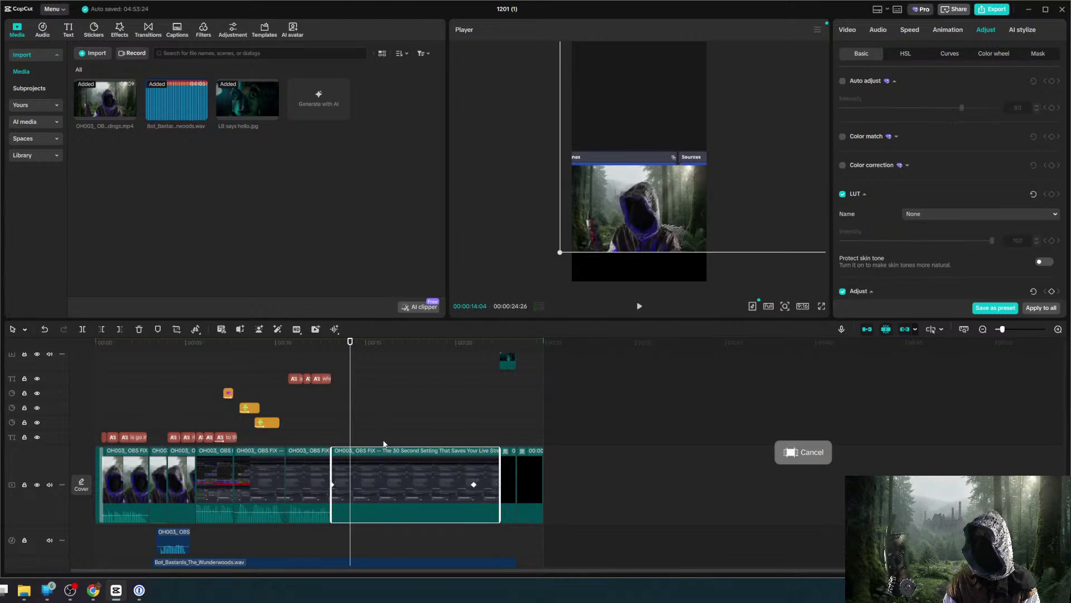
# Mute the Bot_Bastards_The_Wunderwoods.wav music track and play the zoom-in section without sound.
pyautogui.scroll(-3, 379, 430)
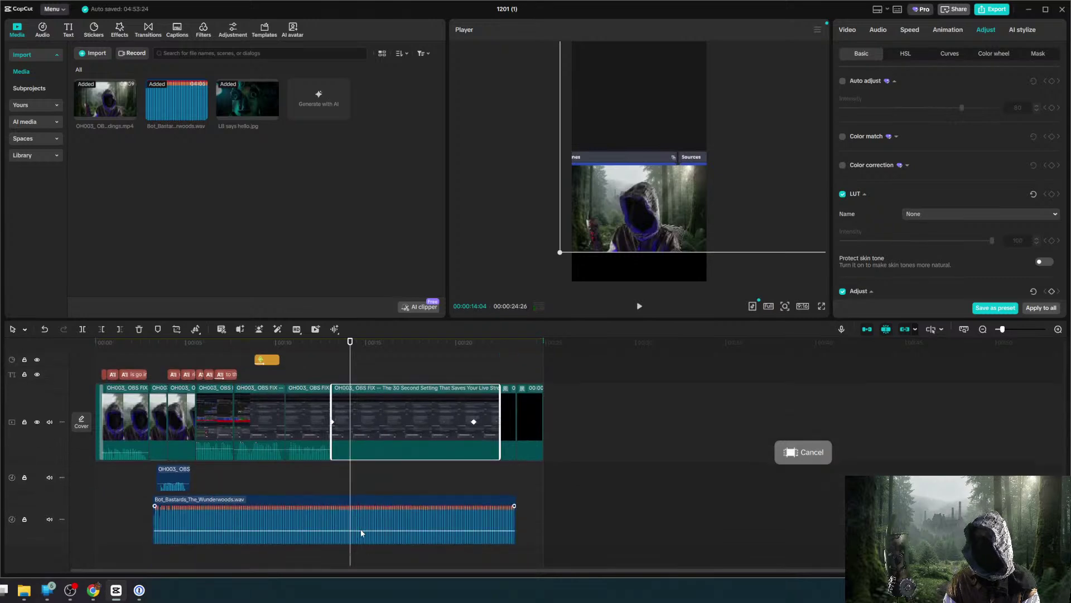
pyautogui.moveTo(363, 531); pyautogui.dragTo(360, 561)
pyautogui.press('space')
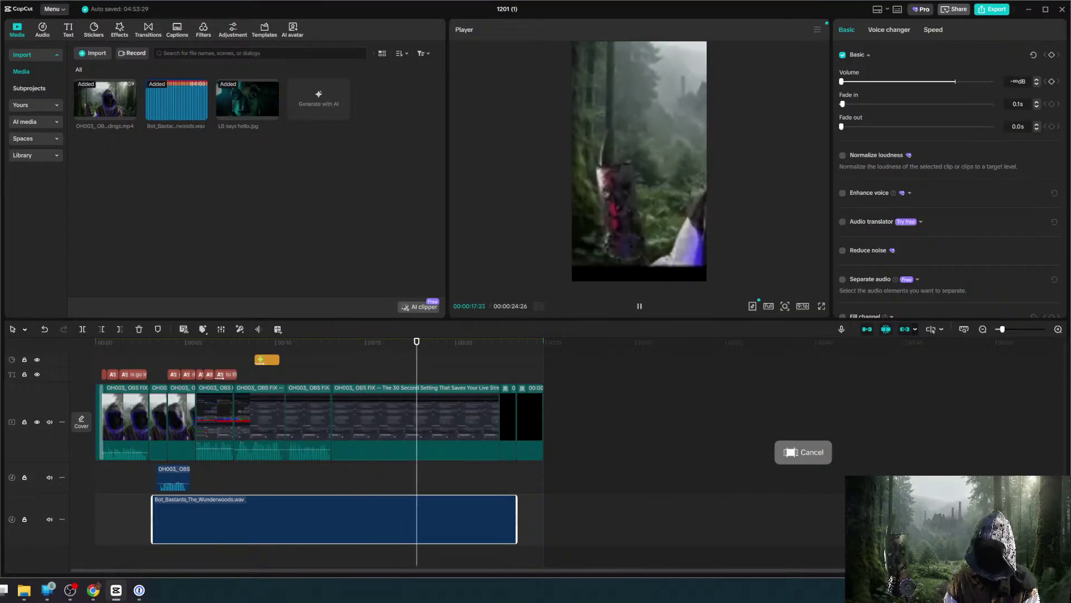
pyautogui.press('space')
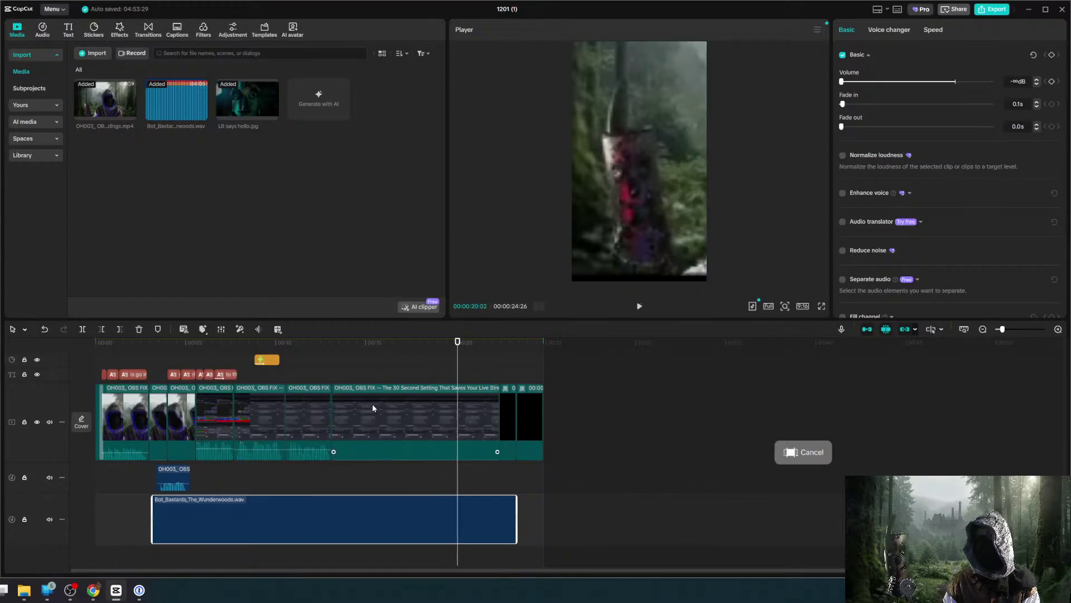
# Compare the scale and position keyframes at the start and end of the long zoom-in clip.
pyautogui.click(373, 405)
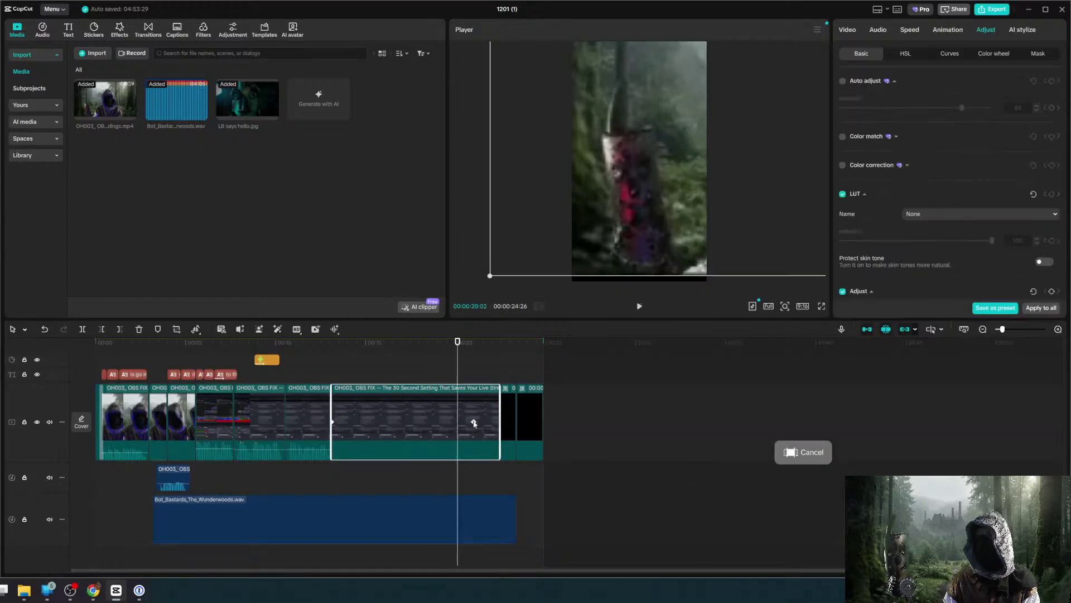
pyautogui.click(332, 422)
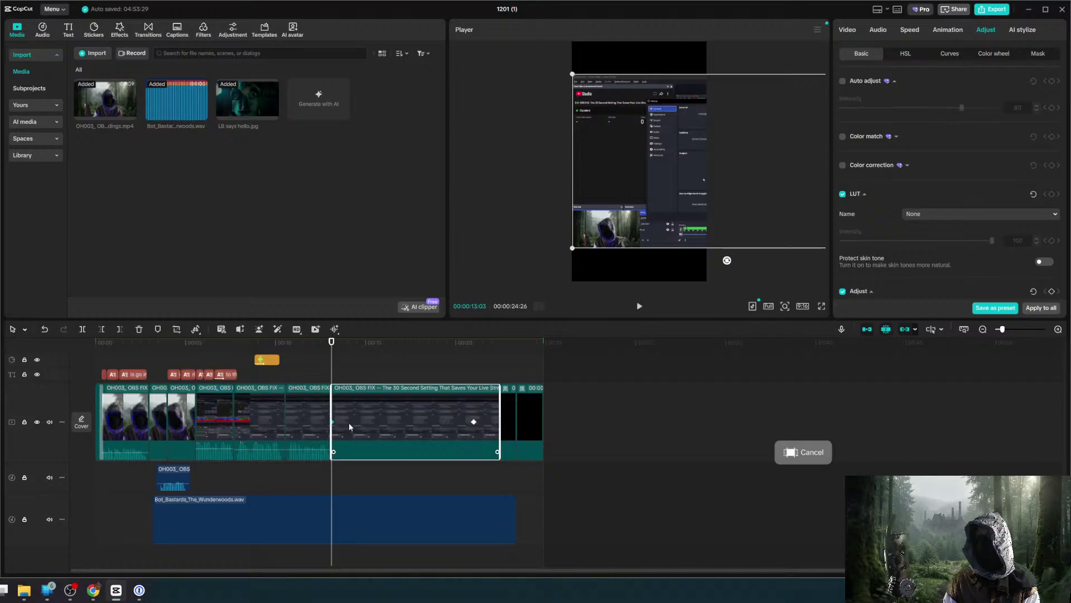
pyautogui.click(848, 29)
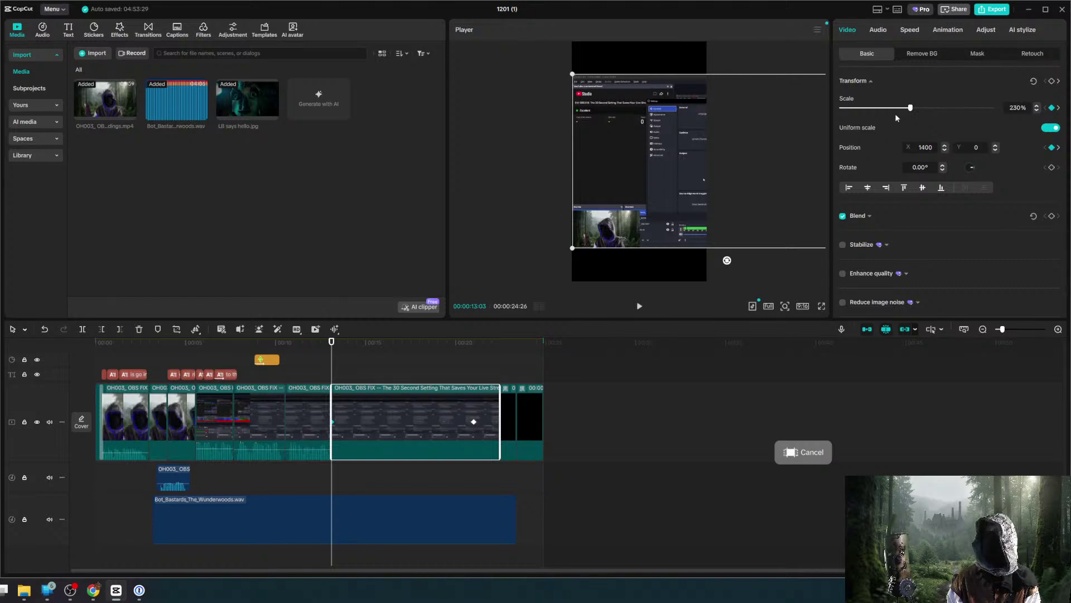
pyautogui.click(473, 423)
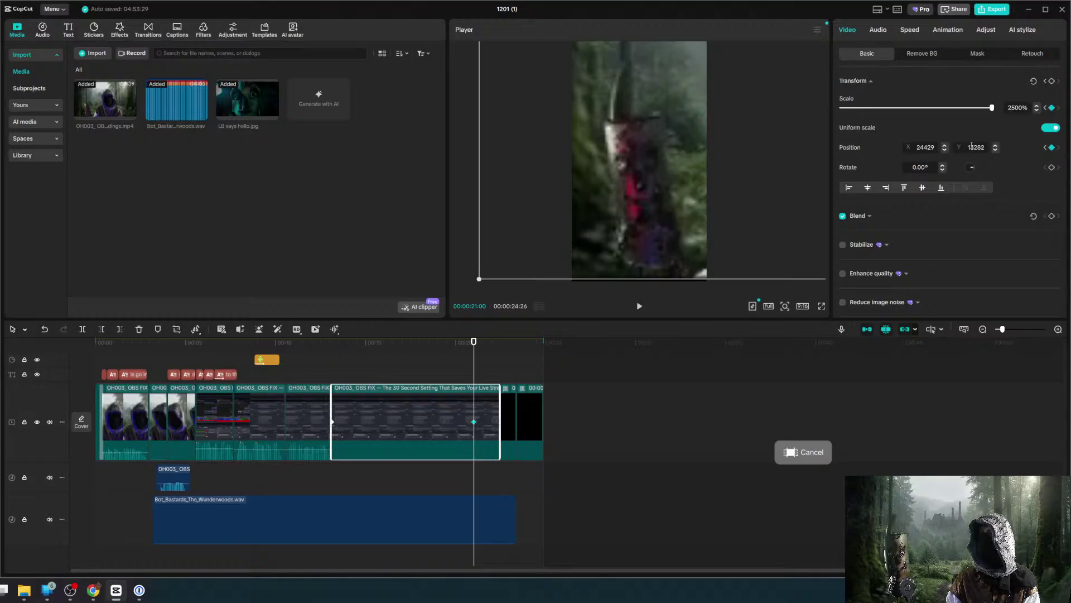
pyautogui.click(333, 423)
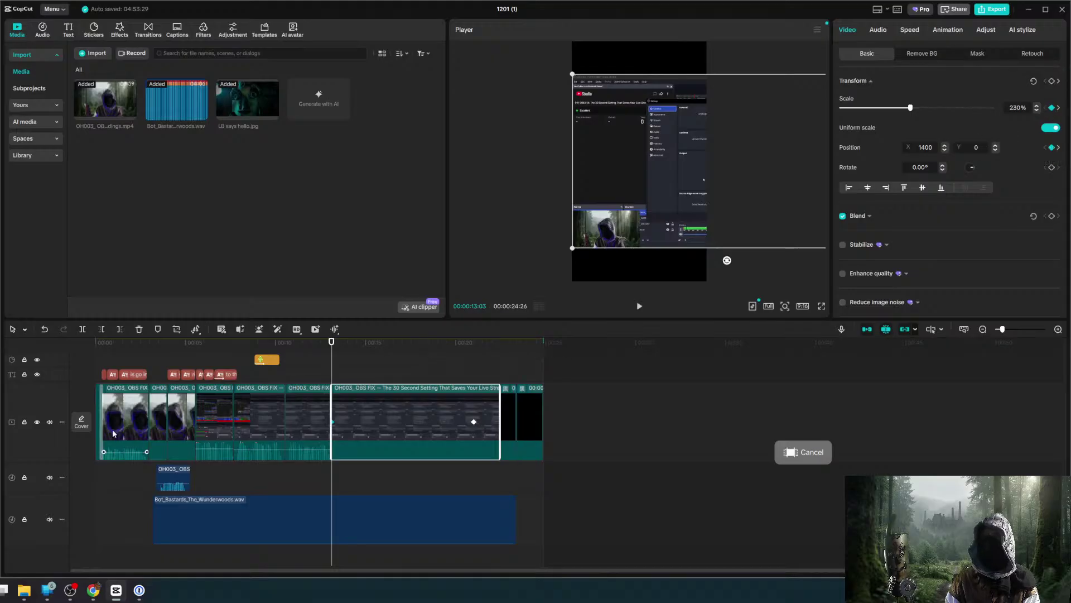
# Play the short's opening captions from the beginning and revisit both keyframes of the long zoom-in clip.
pyautogui.click(101, 345)
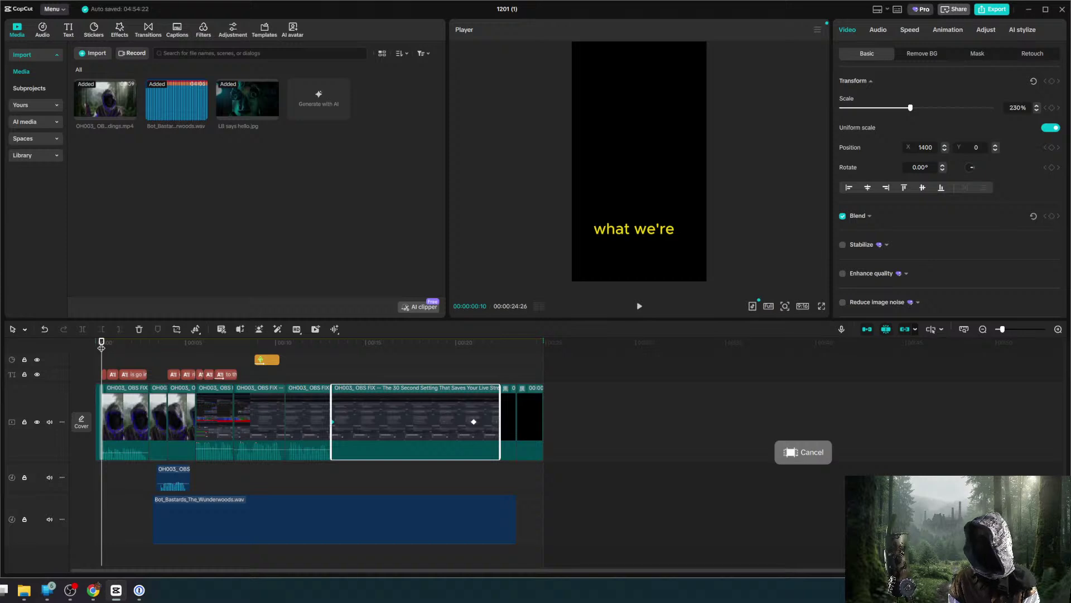
pyautogui.press('space')
pyautogui.press('space')
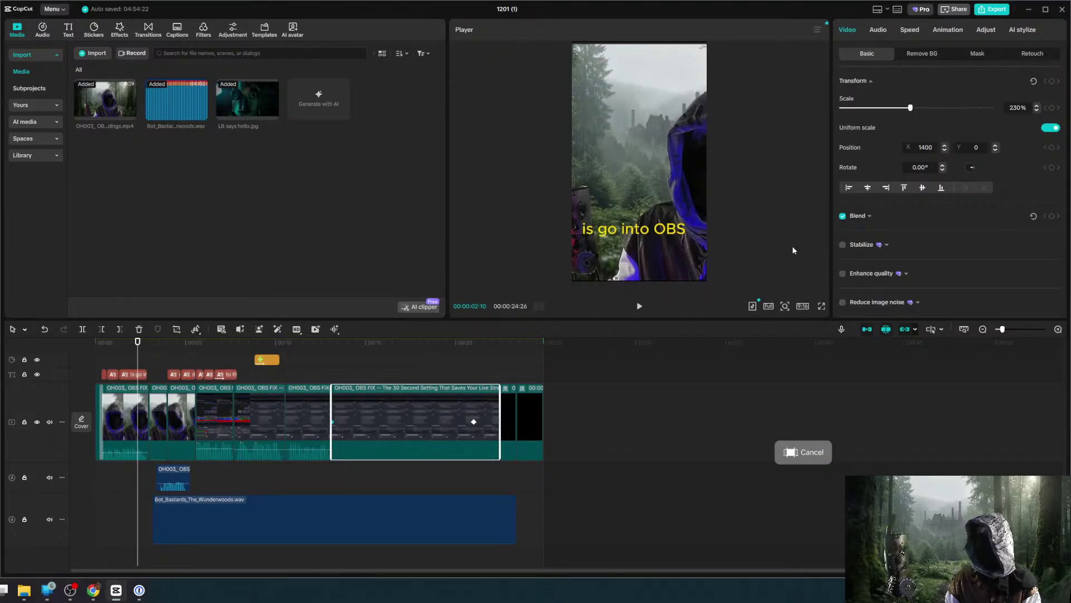
pyautogui.click(332, 428)
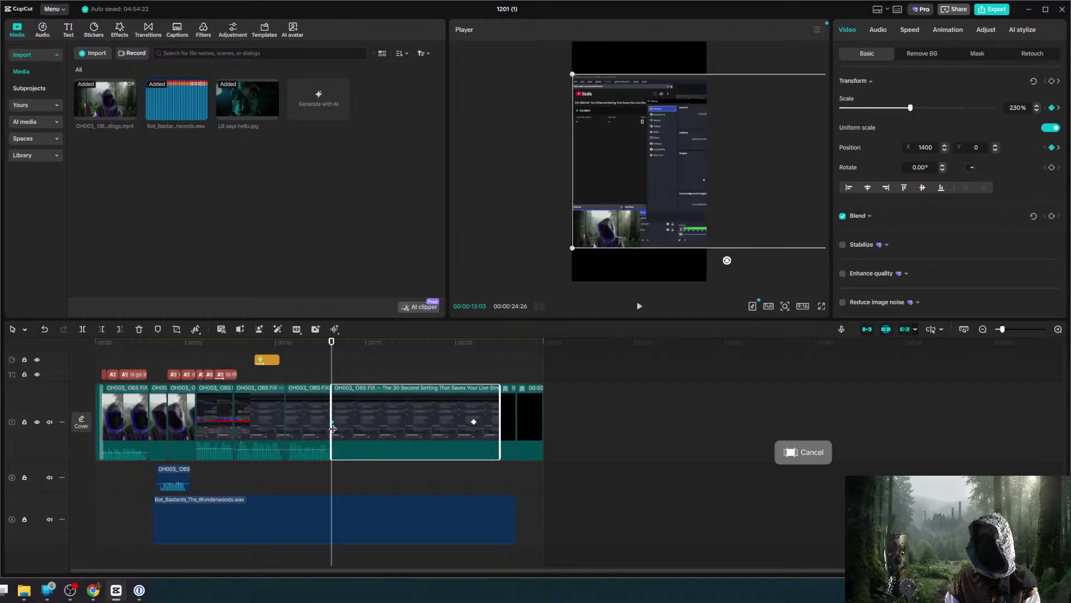
pyautogui.click(473, 422)
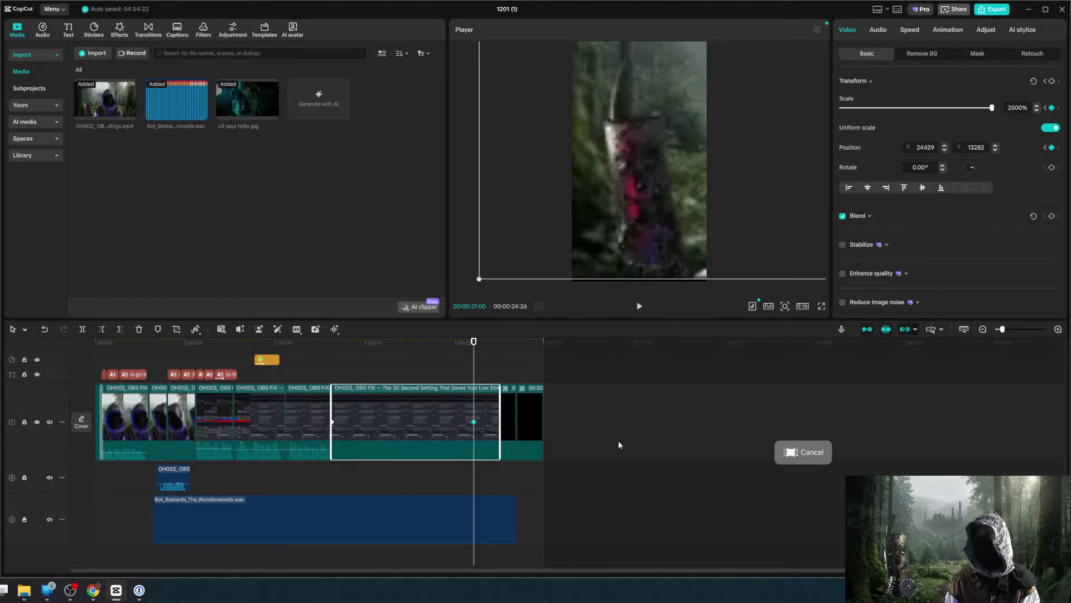
# Examine the frame just before the zoom-in starts and the LB says hello.jpg overlay at the end of the zoom.
pyautogui.click(325, 346)
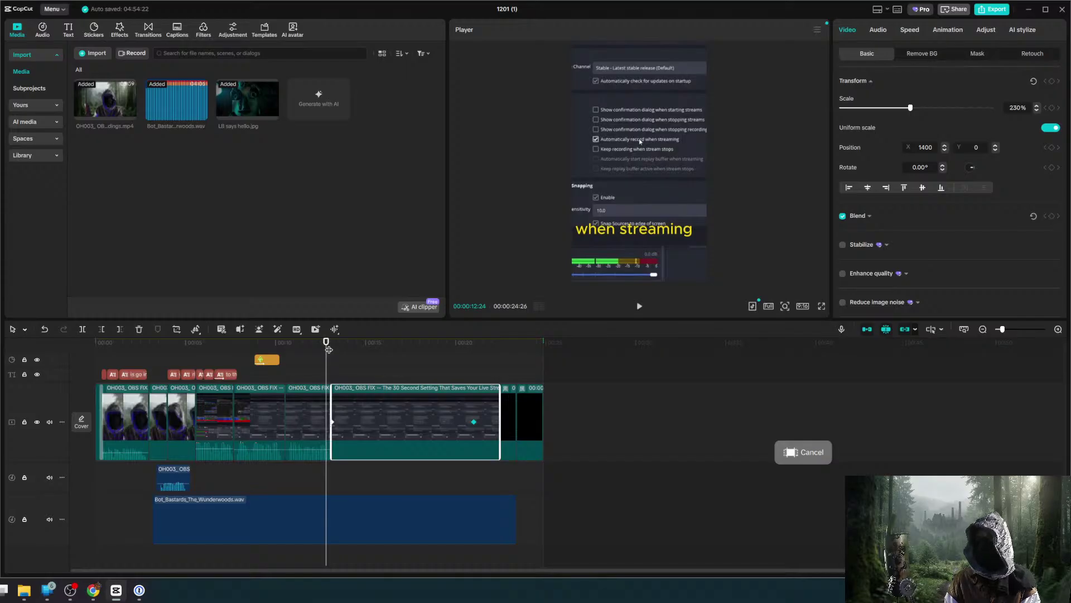
pyautogui.scroll(3, 500, 408)
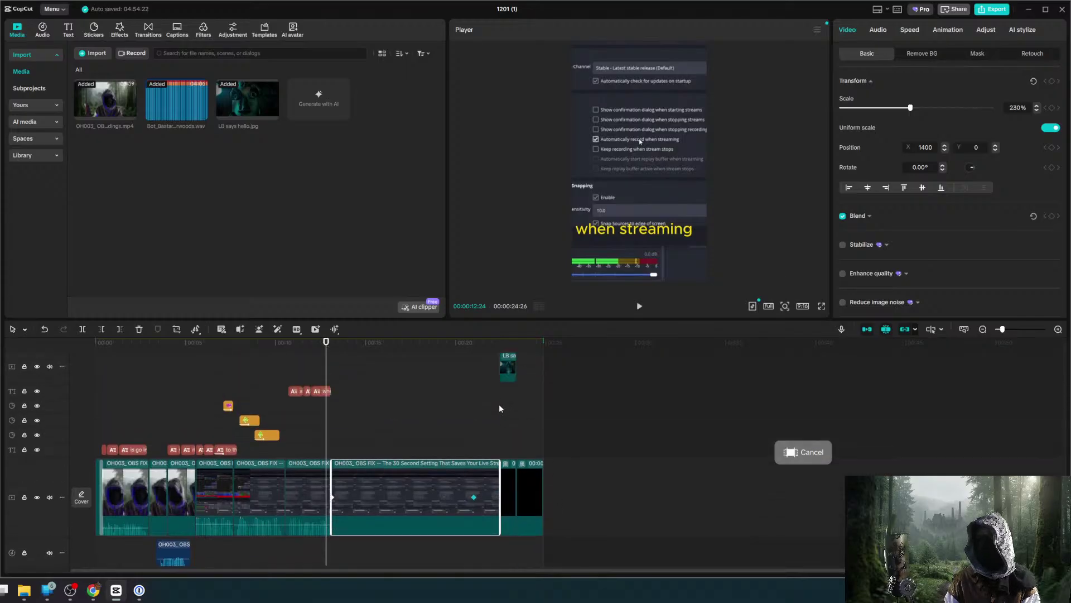
pyautogui.scroll(-3, 506, 427)
pyautogui.scroll(3, 506, 427)
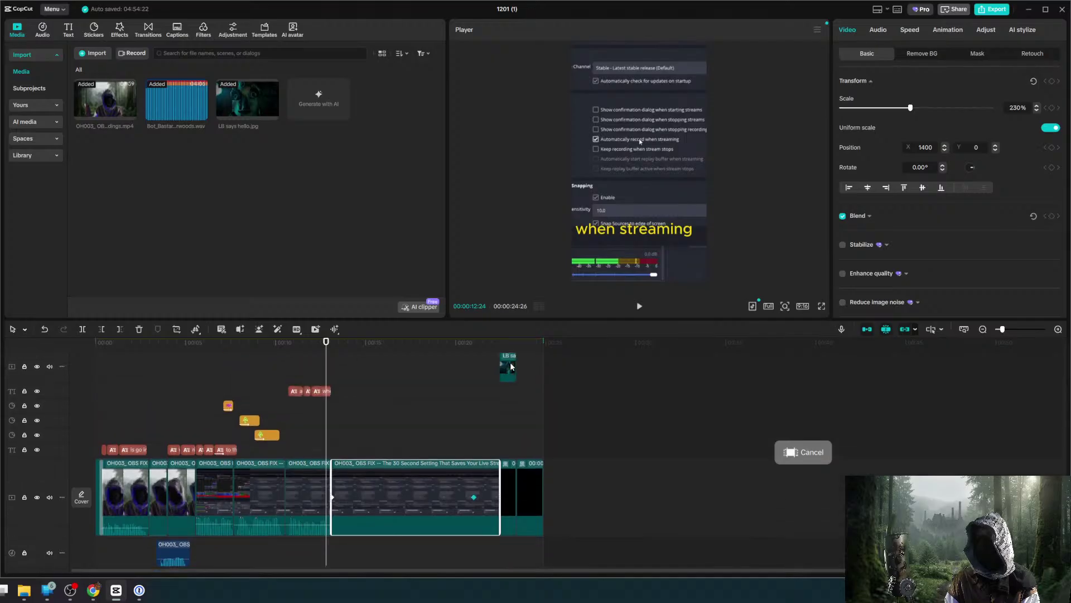
pyautogui.click(507, 346)
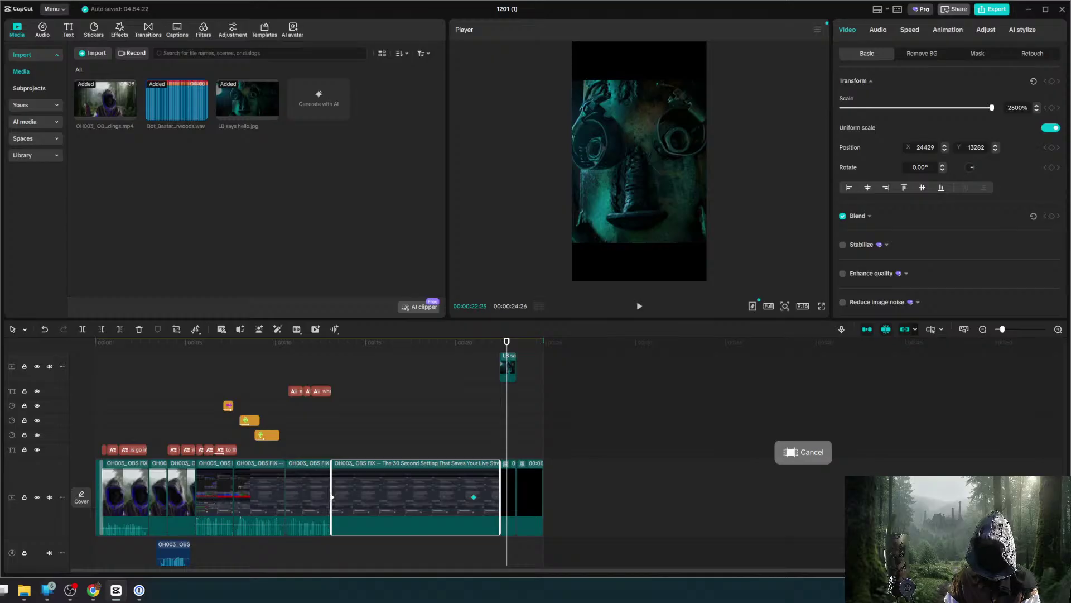
pyautogui.hotkey('alt', 'Tab')
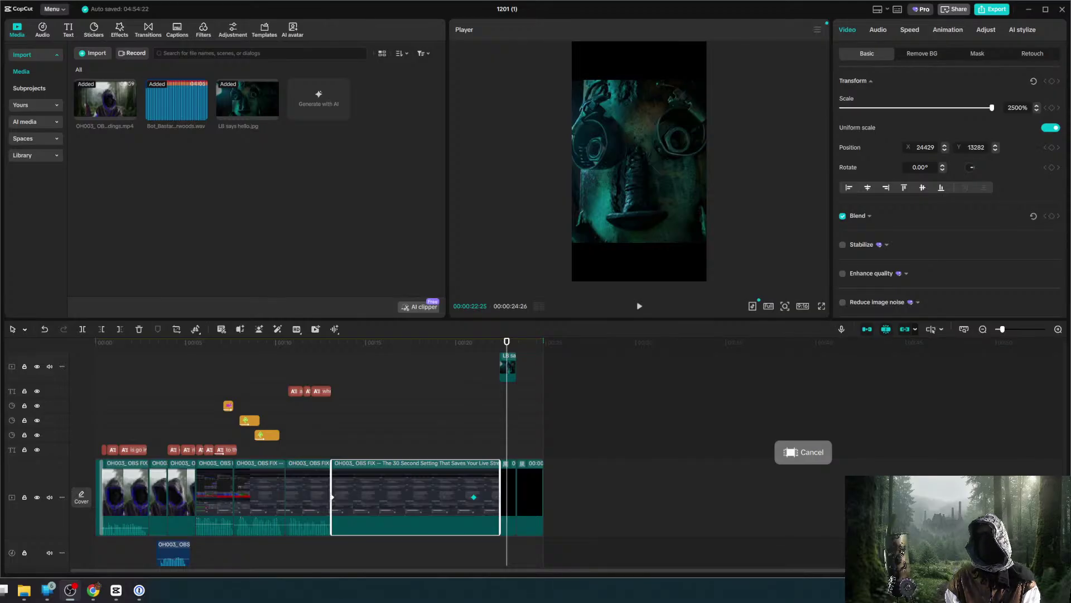
# Set the Bot_Bastards_The_Wunderwoods.wav music track's volume to -14.8 dB.
pyautogui.click(331, 346)
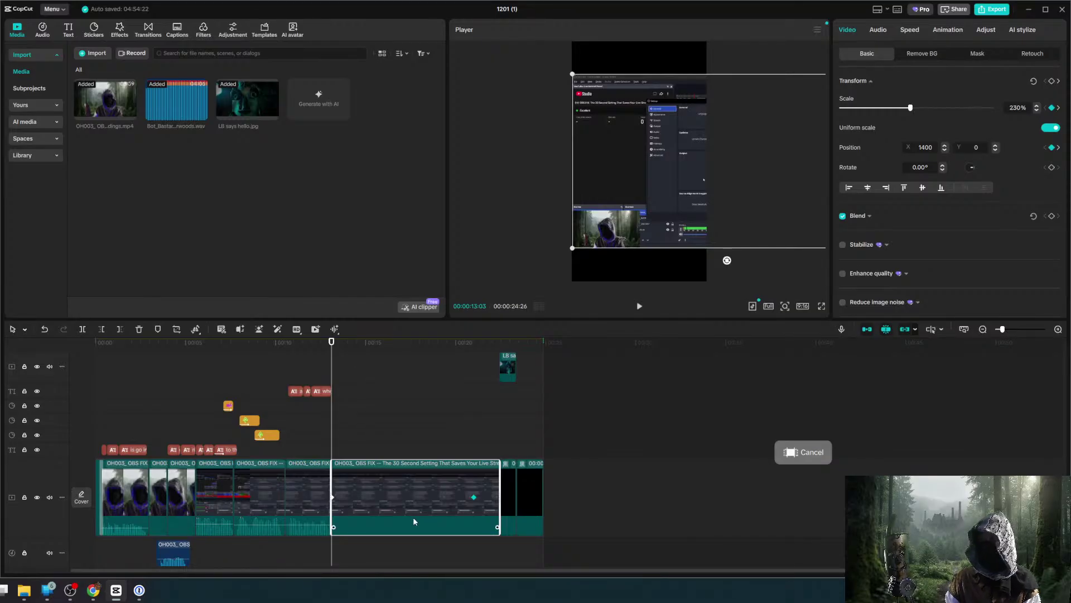
pyautogui.scroll(-3, 394, 535)
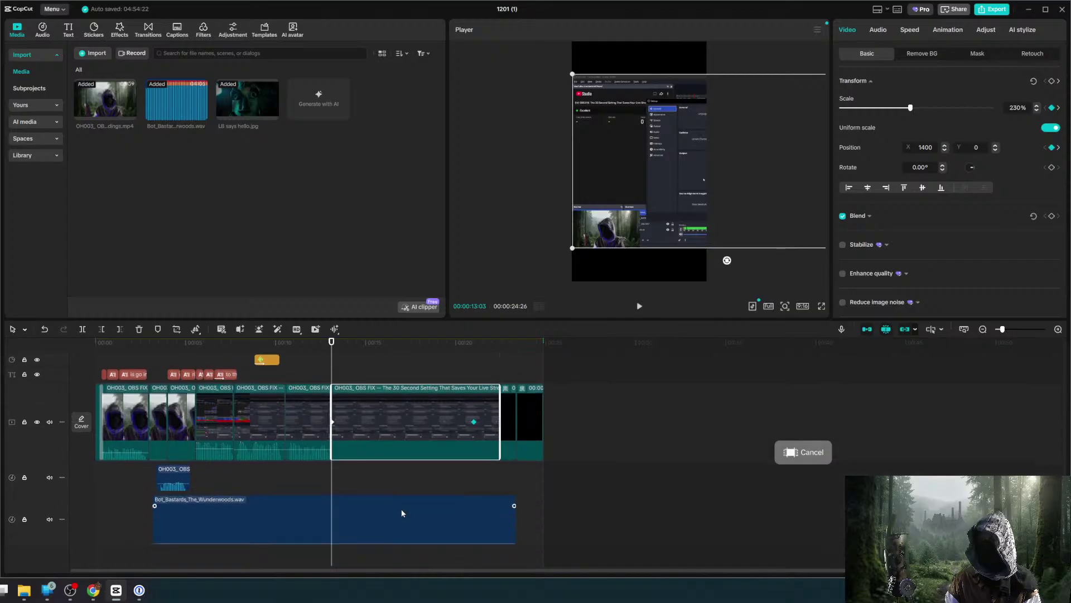
pyautogui.click(393, 543)
pyautogui.moveTo(392, 543); pyautogui.dragTo(392, 537)
pyautogui.moveTo(390, 536); pyautogui.dragTo(390, 538)
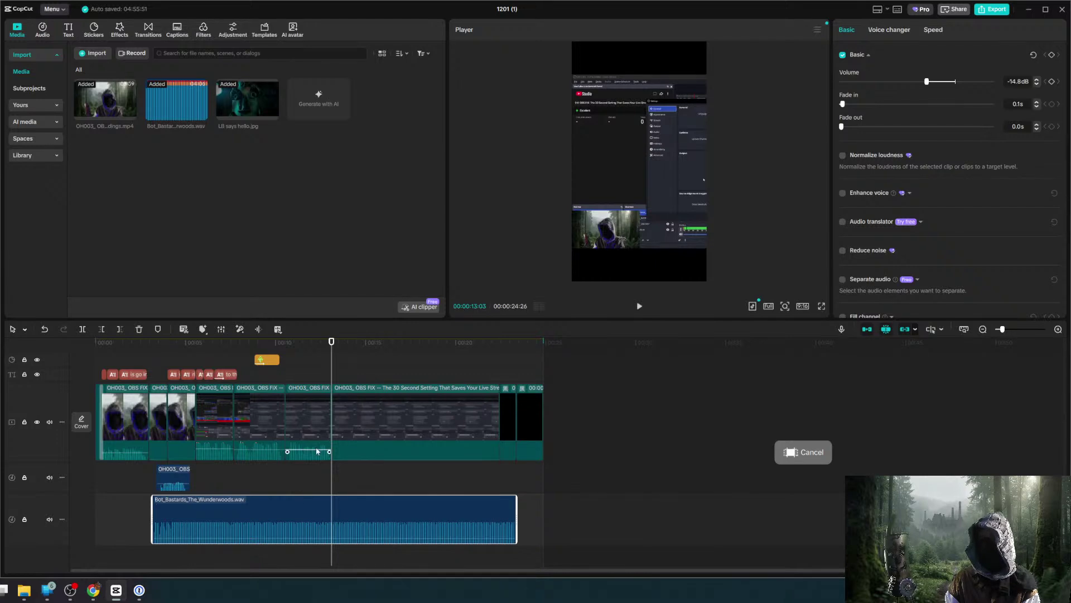
# Play the zoom-in with its background music, replaying the closing seconds up to the LB says hello.jpg image.
pyautogui.press('space')
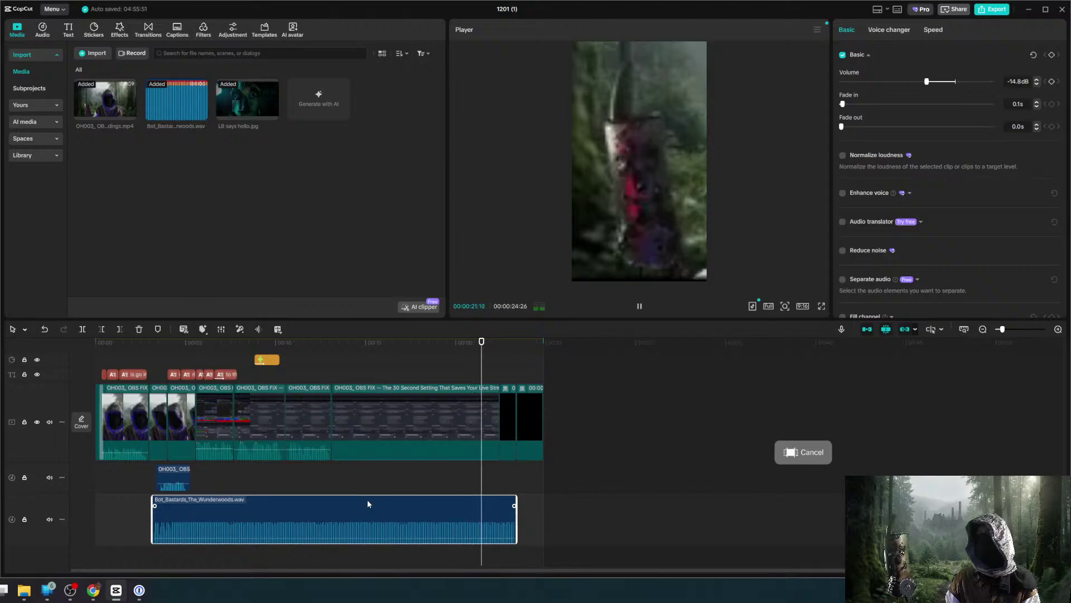
pyautogui.press('space')
pyautogui.click(475, 349)
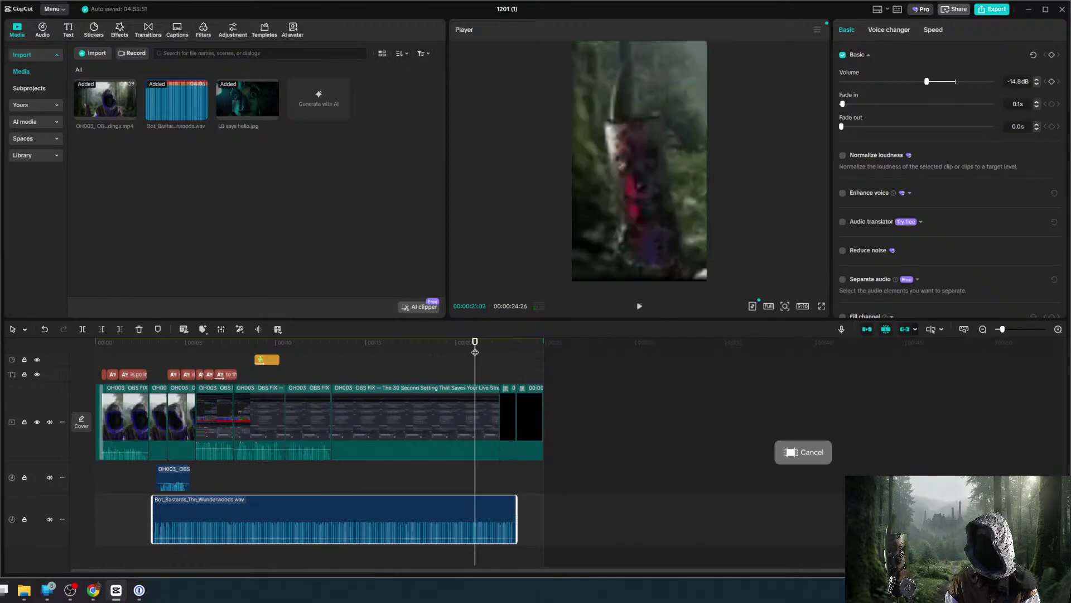
pyautogui.press('space')
pyautogui.click(455, 349)
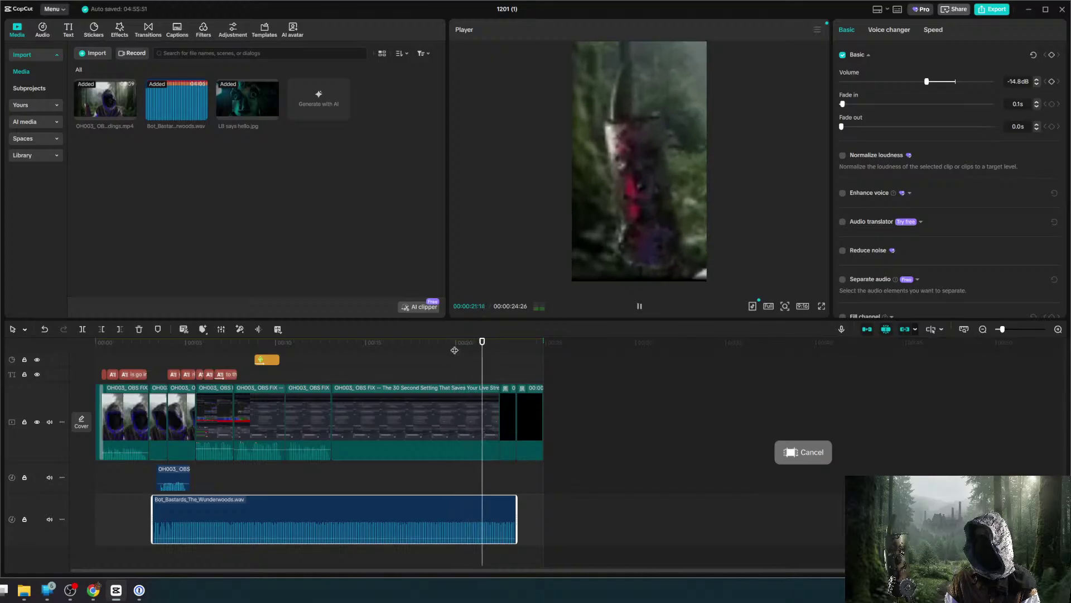
pyautogui.press('space')
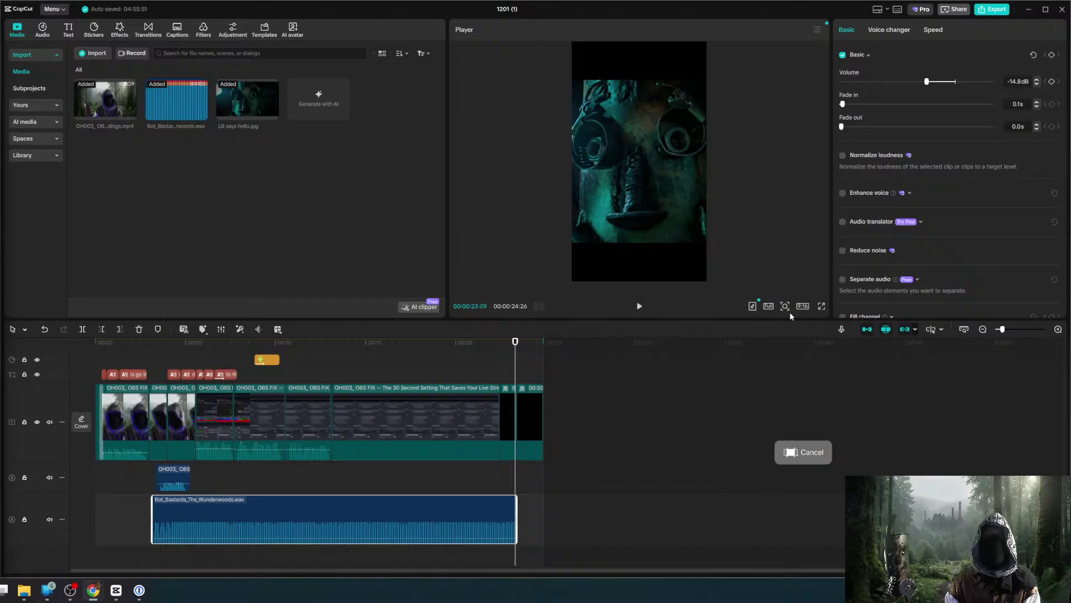
pyautogui.click(802, 306)
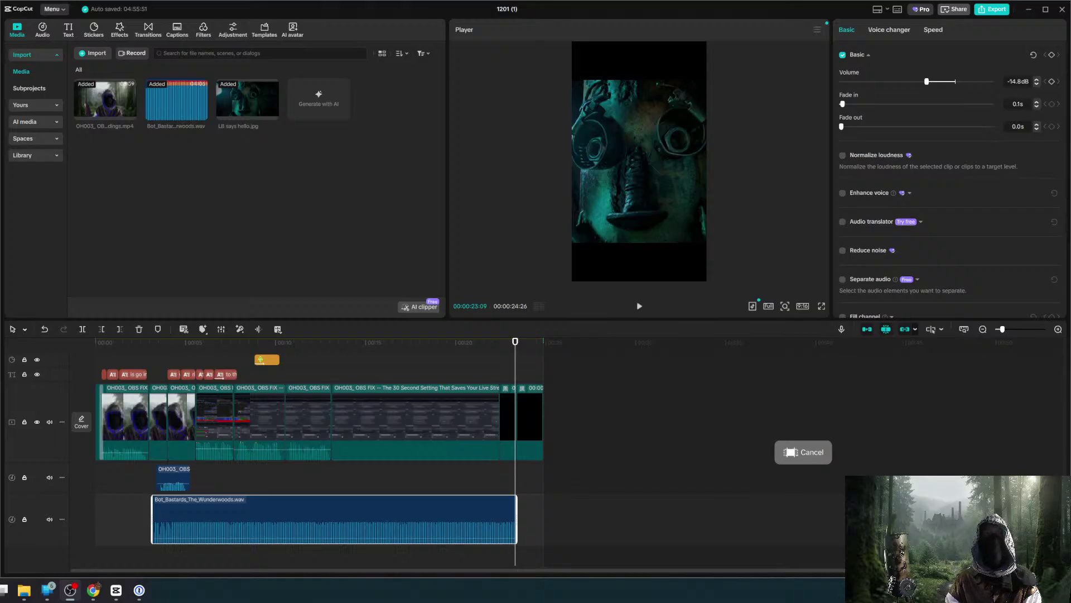
pyautogui.click(674, 14)
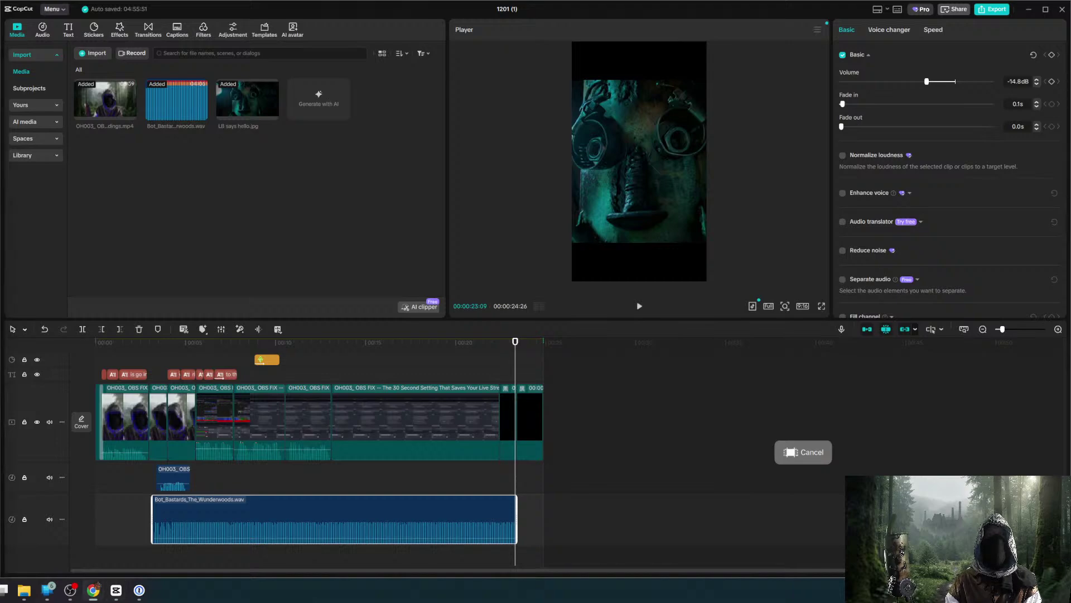
pyautogui.moveTo(334, 81); pyautogui.dragTo(541, 8)
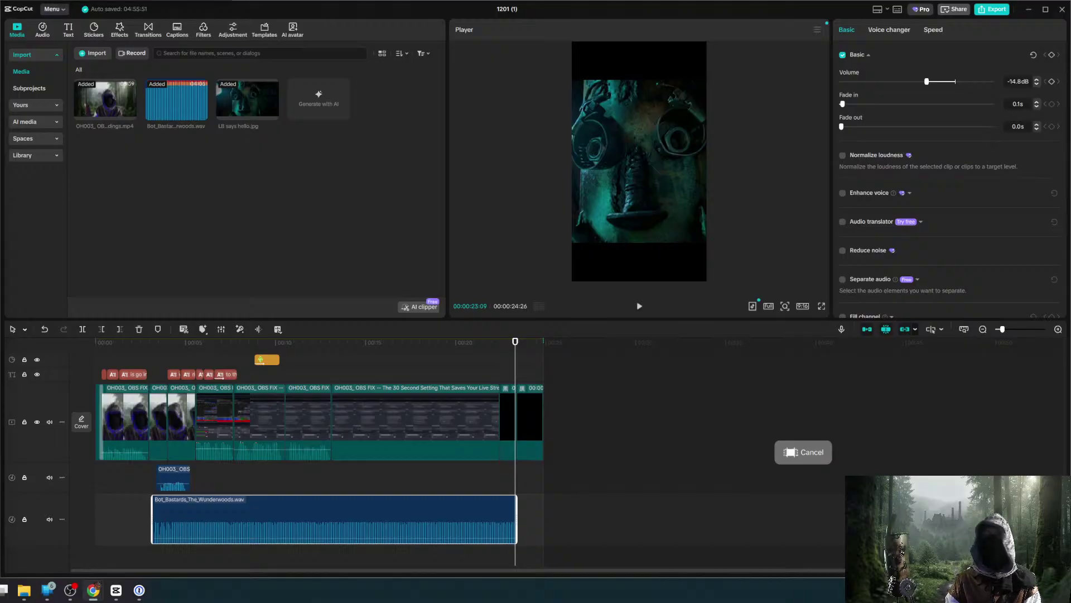
# Switch to the Google Flow project in Chrome, try to rename it Backdrops, and open its image generation section.
pyautogui.hotkey('alt', 'Tab')
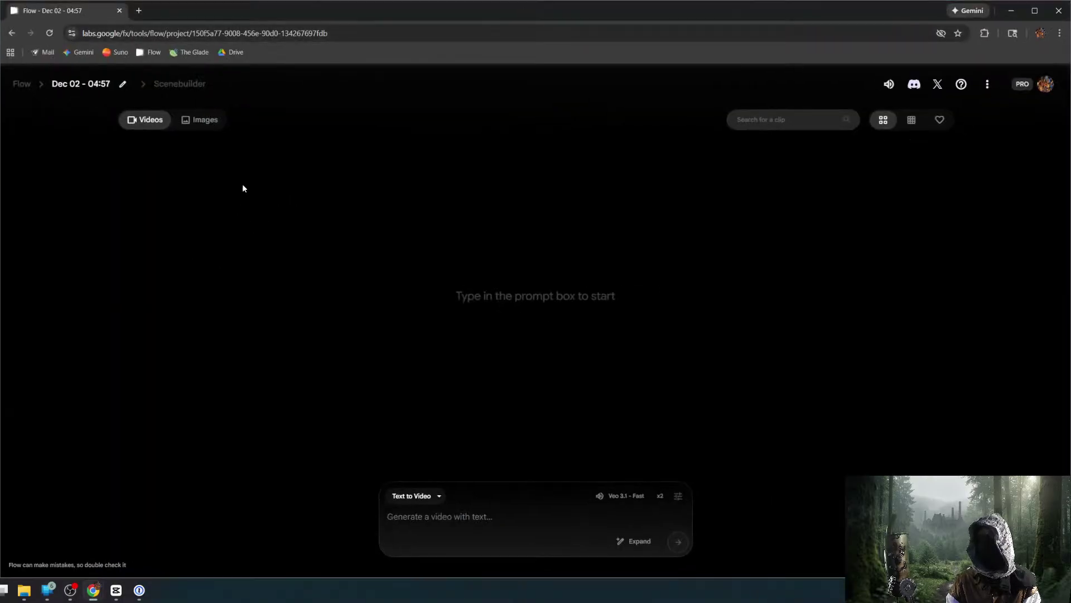
pyautogui.click(122, 84)
pyautogui.moveTo(136, 85); pyautogui.dragTo(47, 88)
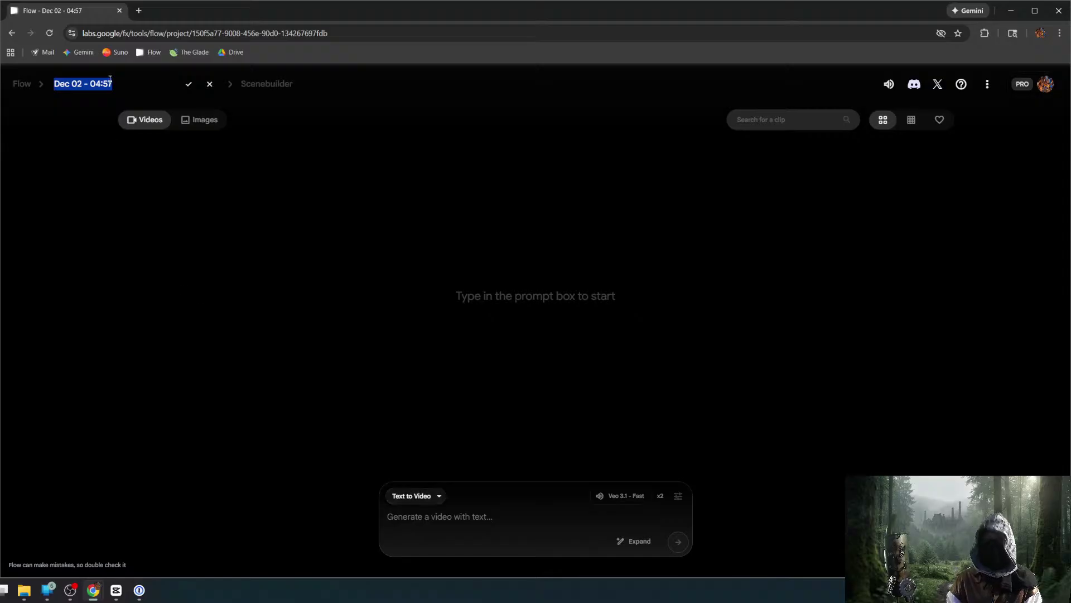
pyautogui.write('Backdrops')
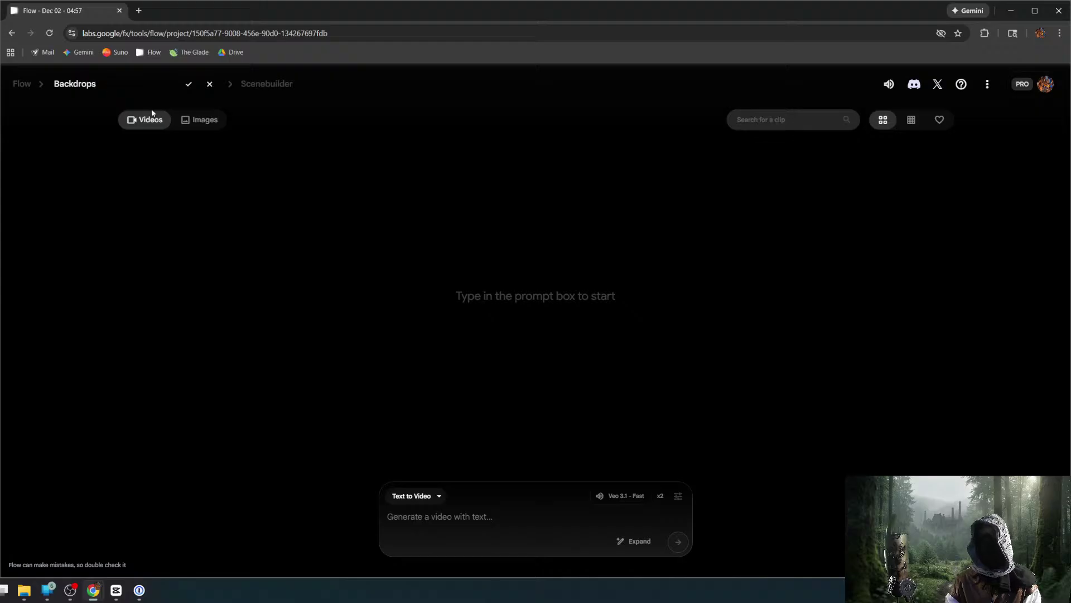
pyautogui.click(200, 125)
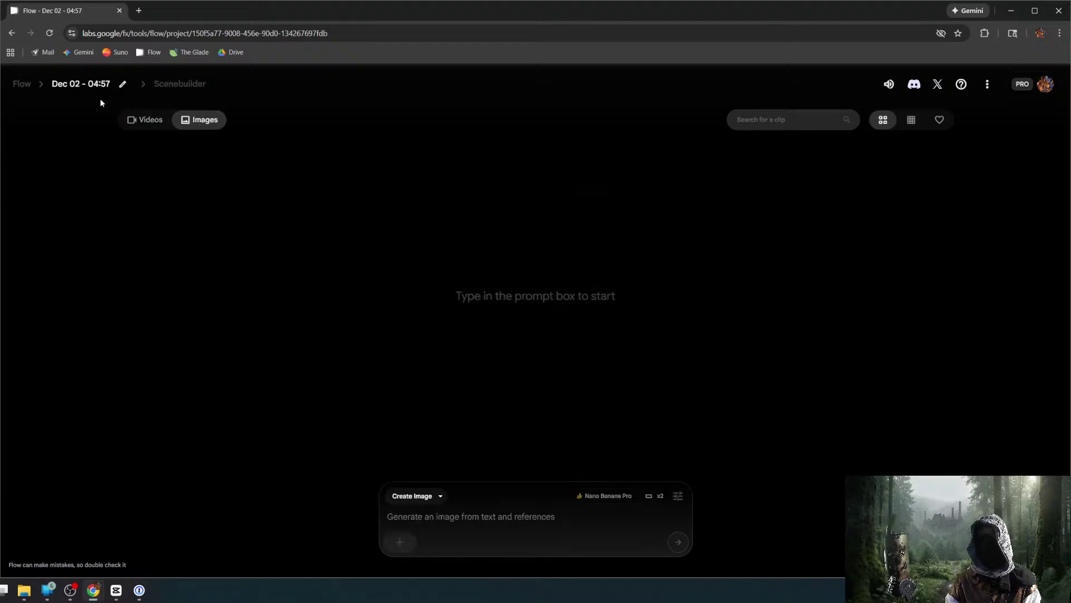
# Rename the Flow project from its date-based title to Backdrops.
pyautogui.click(120, 85)
pyautogui.moveTo(119, 85); pyautogui.dragTo(54, 83)
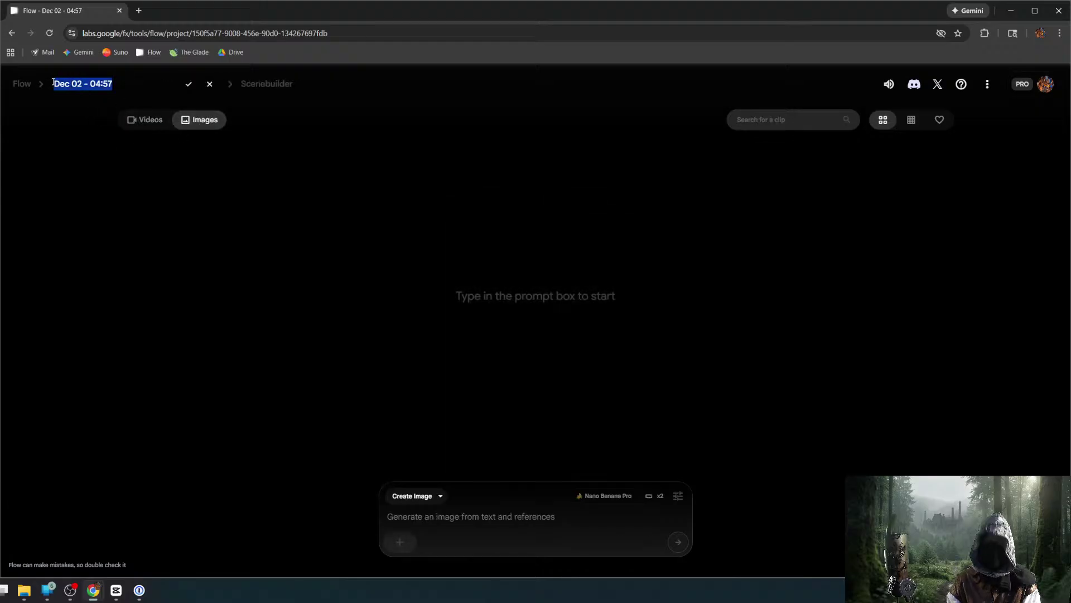
pyautogui.write('Backdrops')
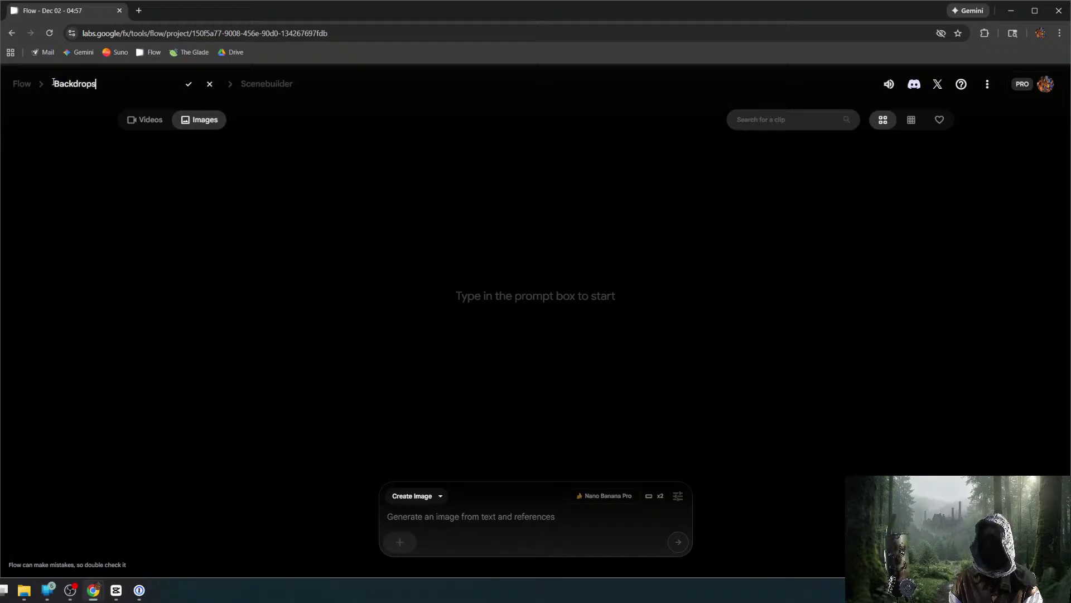
pyautogui.press('Return')
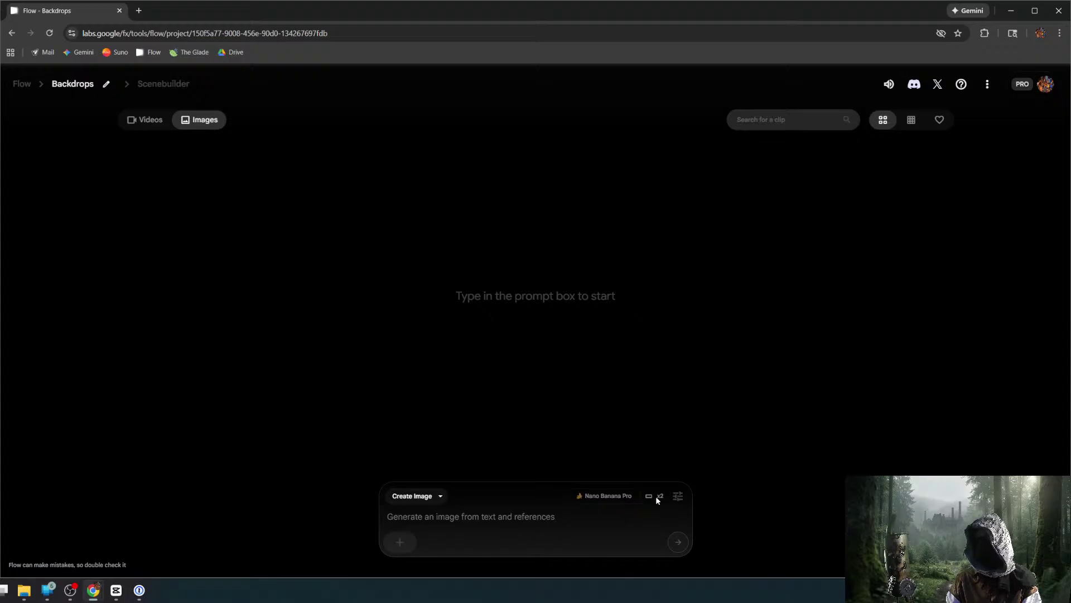
# Set image generation to 4 outputs per prompt, keeping Landscape (16:9) and the Nano Banana Pro model.
pyautogui.click(678, 496)
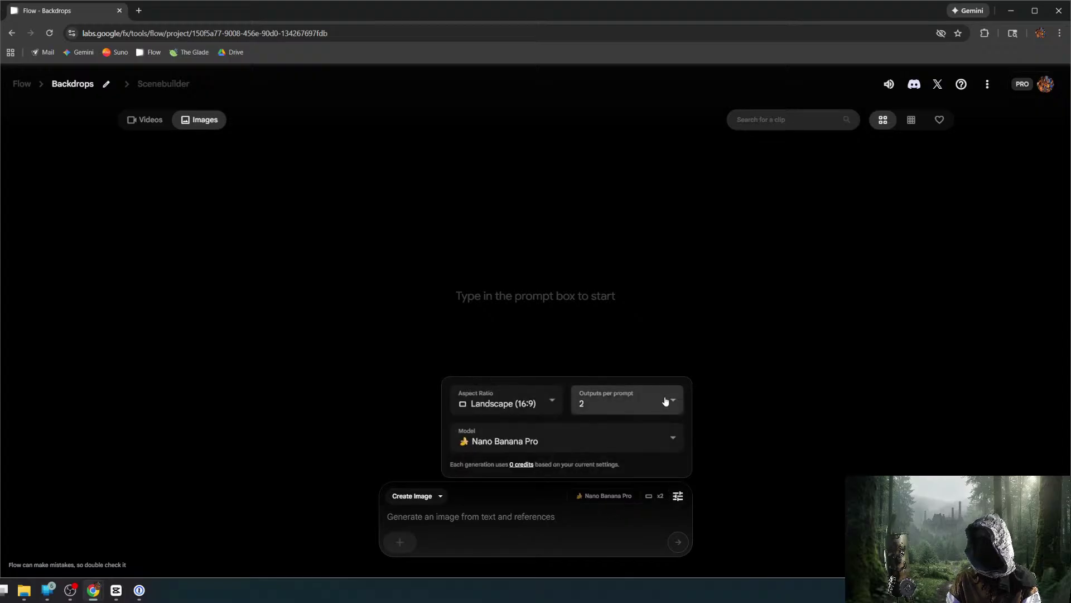
pyautogui.click(663, 400)
pyautogui.click(595, 494)
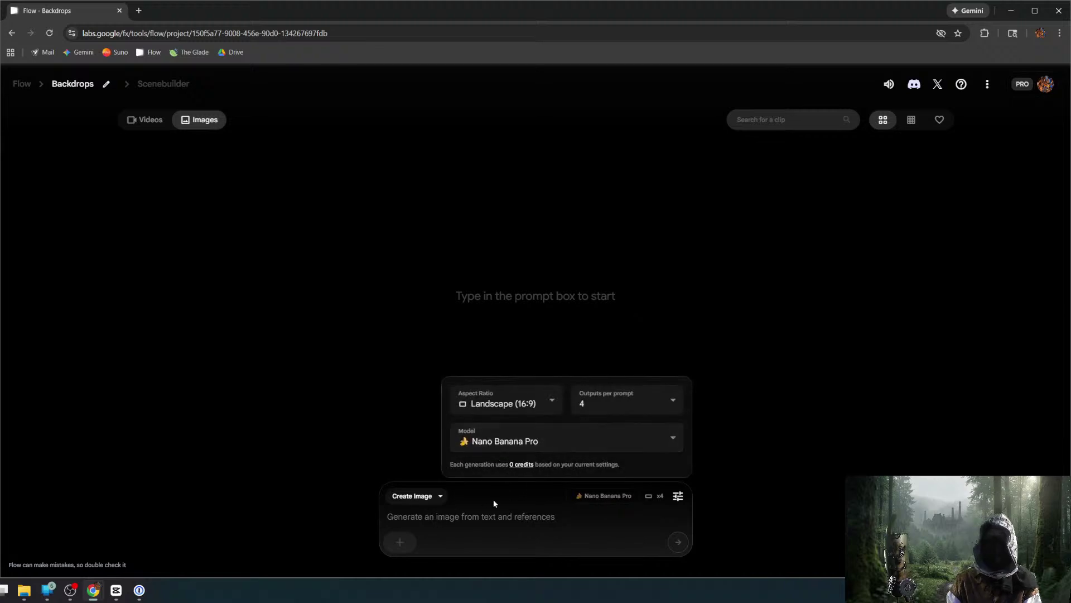
pyautogui.click(438, 496)
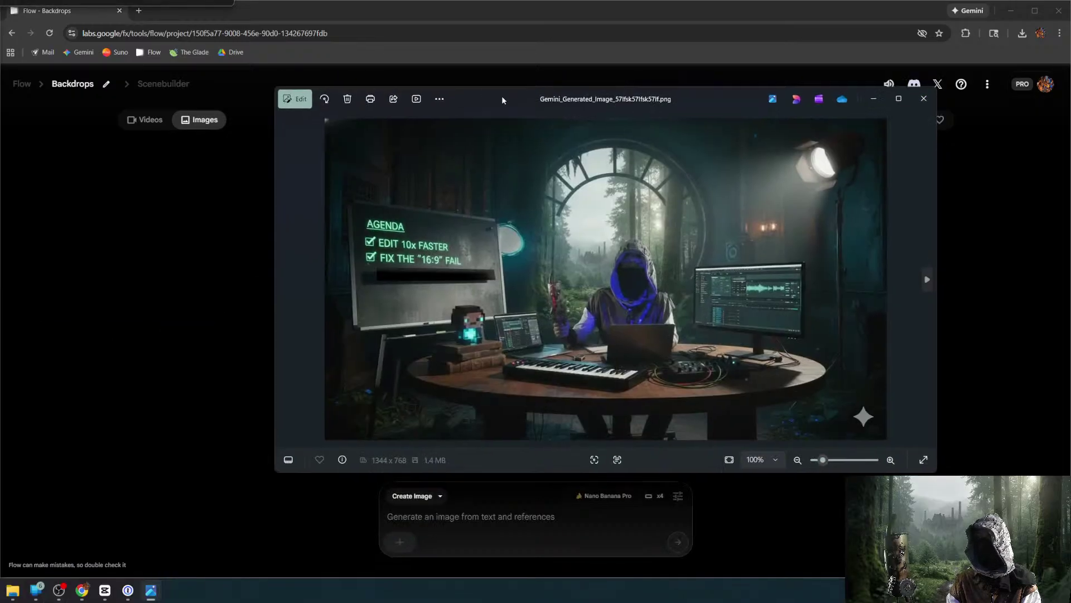
# Enlarge the Gemini-generated desk scene in the Photos viewer to examine it and look through its additional file options.
pyautogui.doubleClick(502, 95)
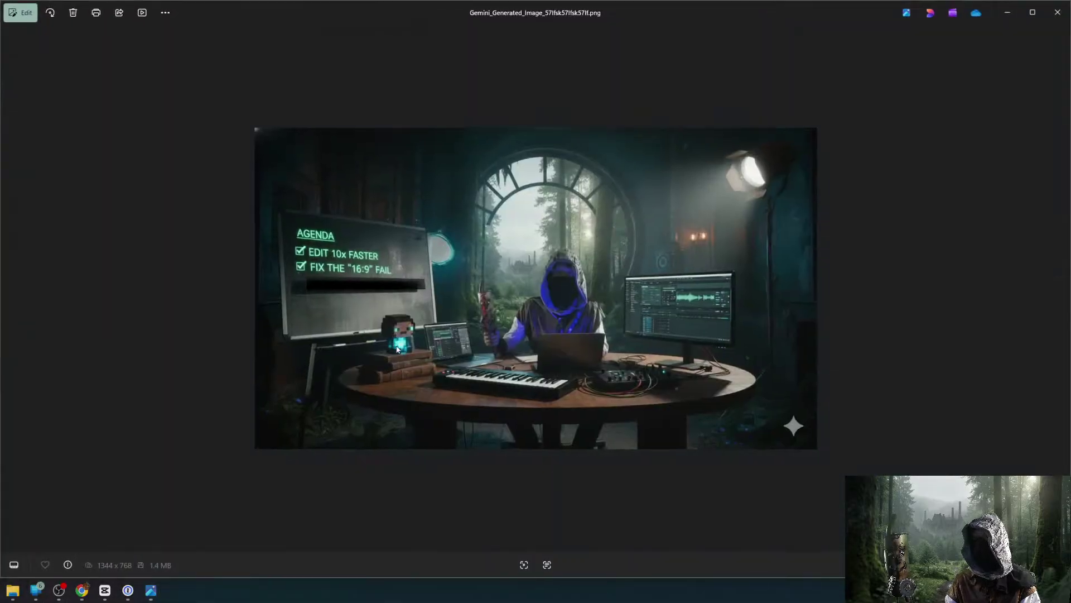
pyautogui.scroll(3, 400, 342)
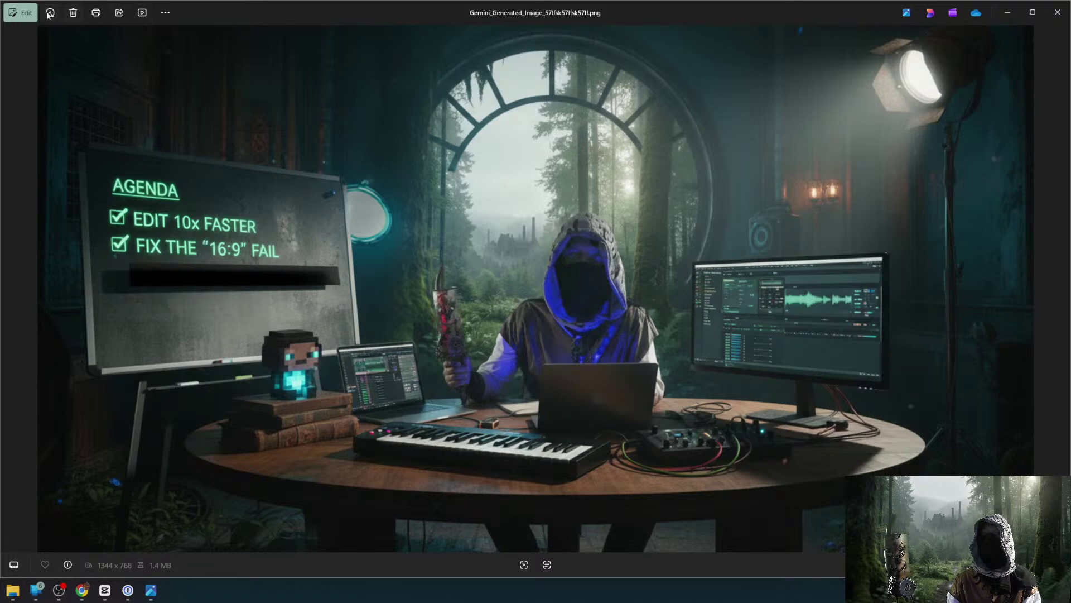
pyautogui.click(165, 12)
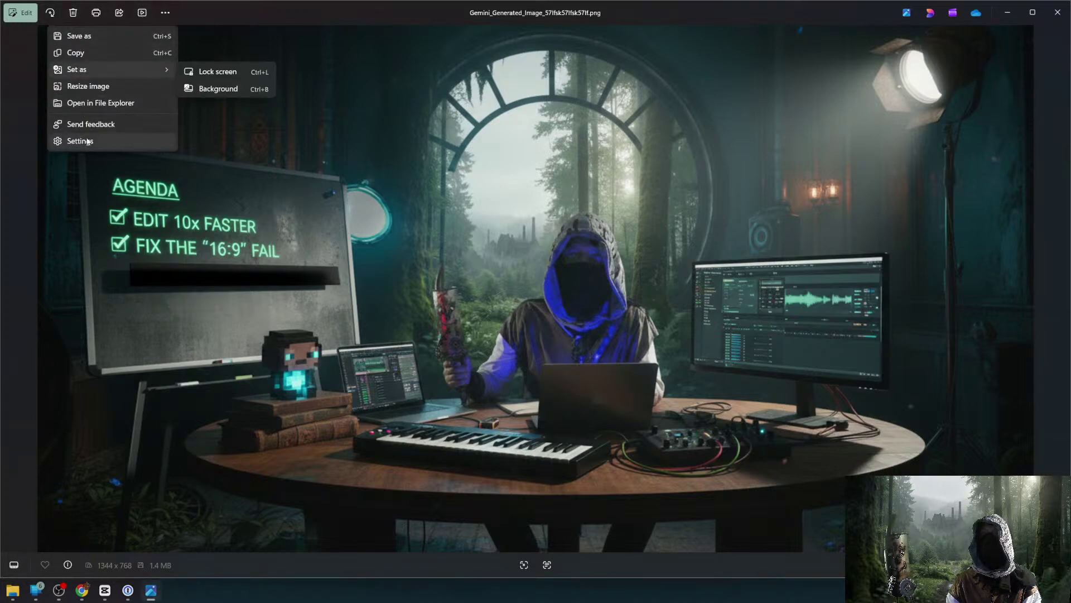
pyautogui.press('Escape')
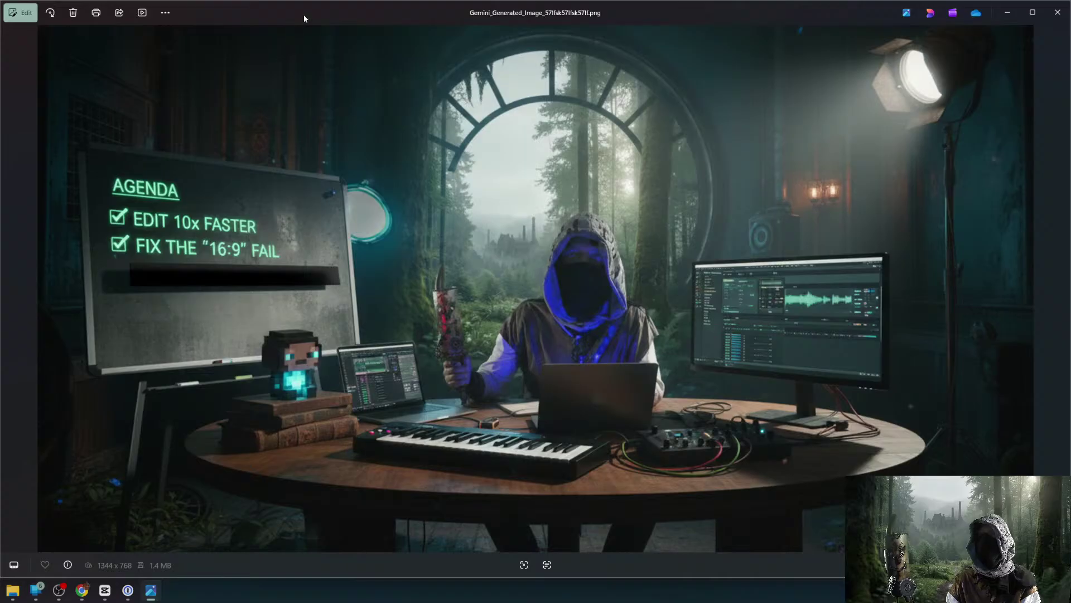
pyautogui.click(167, 13)
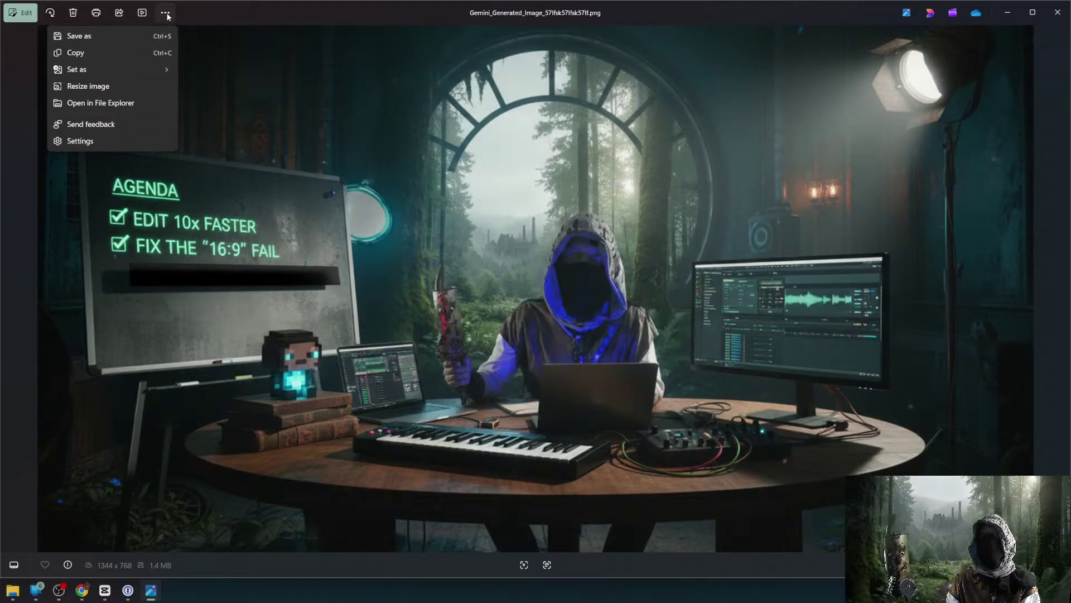
pyautogui.click(167, 14)
pyautogui.click(166, 13)
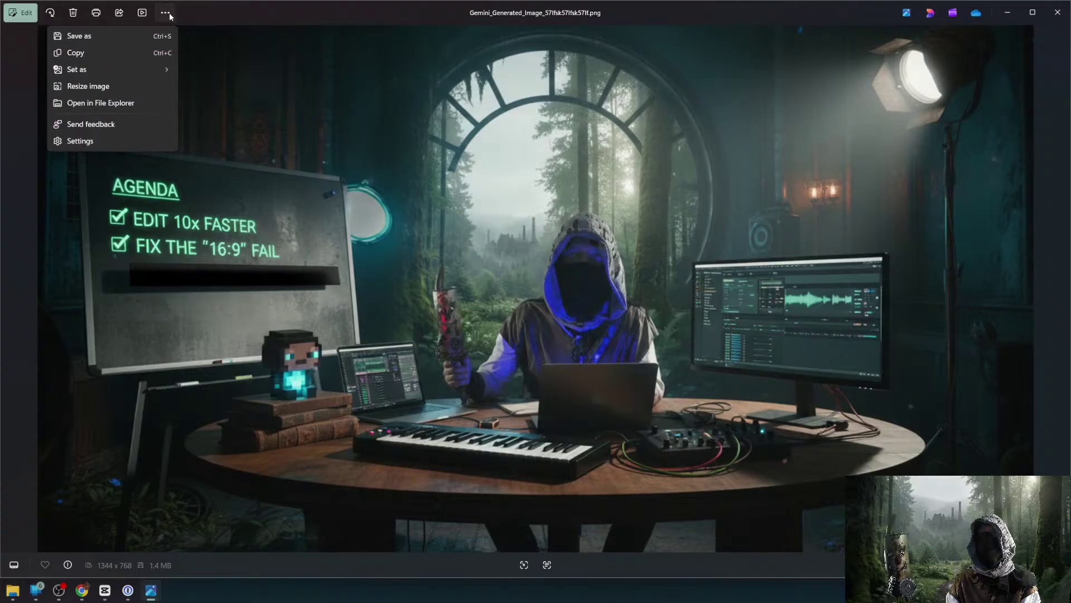
pyautogui.click(169, 15)
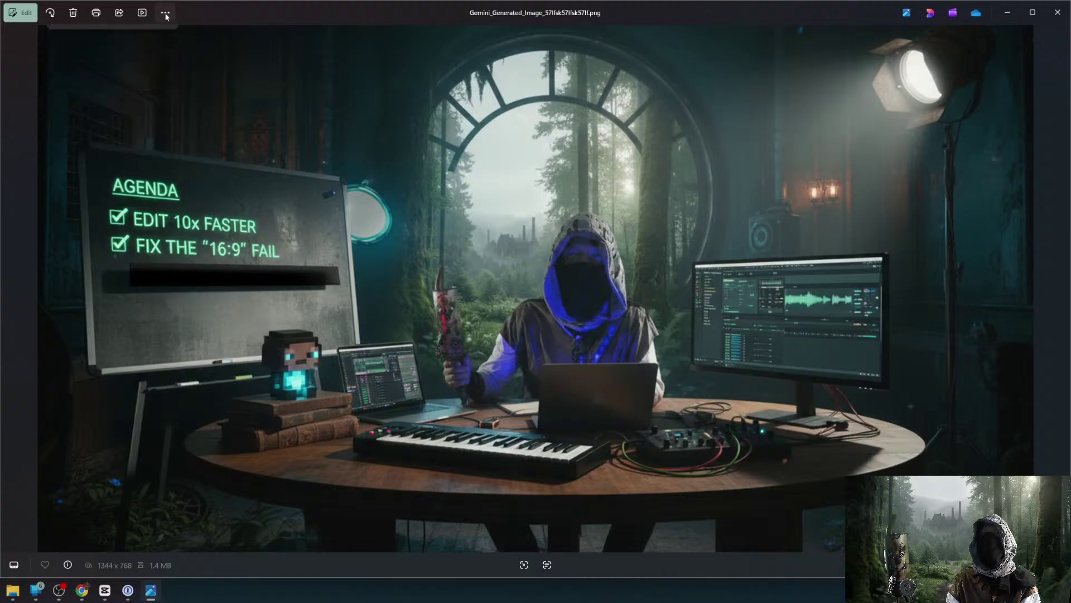
# Crop the desk scene to 1259 x 730 to cut off the corner sparkle watermark, and start saving it as a copy.
pyautogui.click(18, 15)
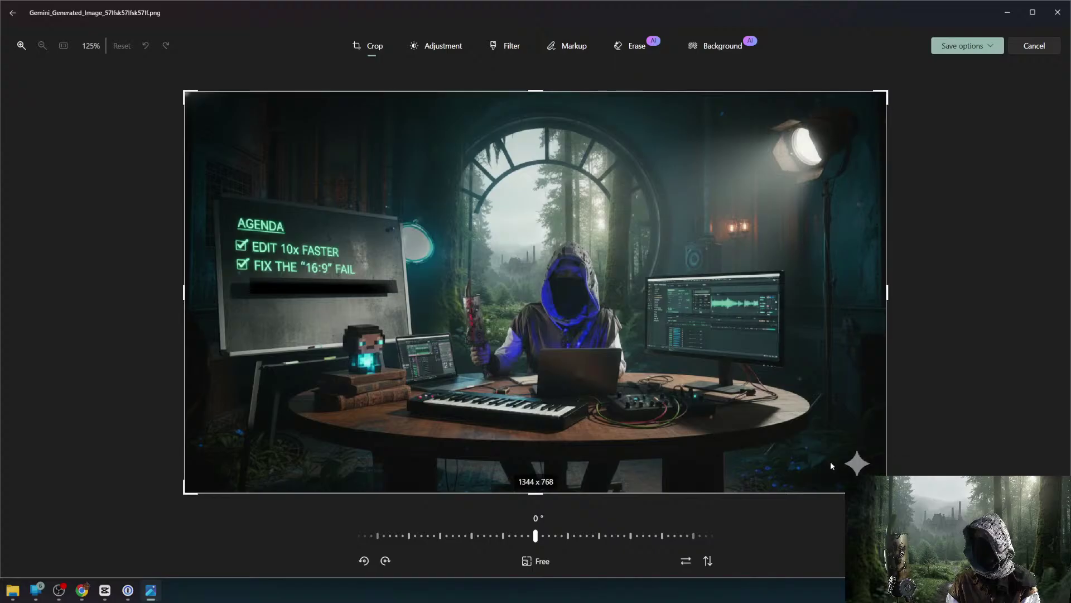
pyautogui.moveTo(887, 493); pyautogui.dragTo(843, 474)
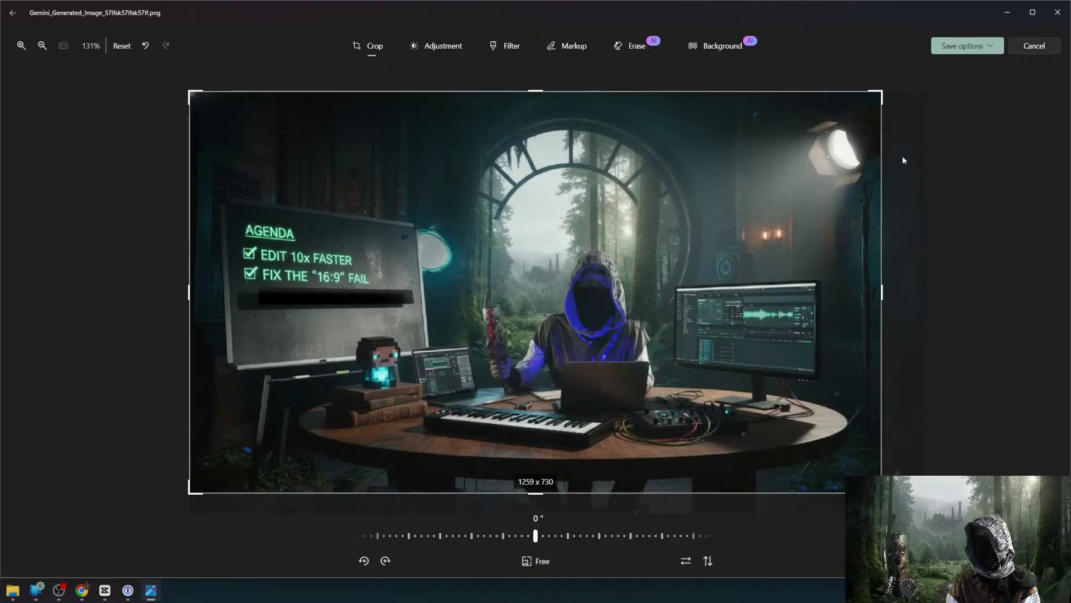
pyautogui.click(967, 46)
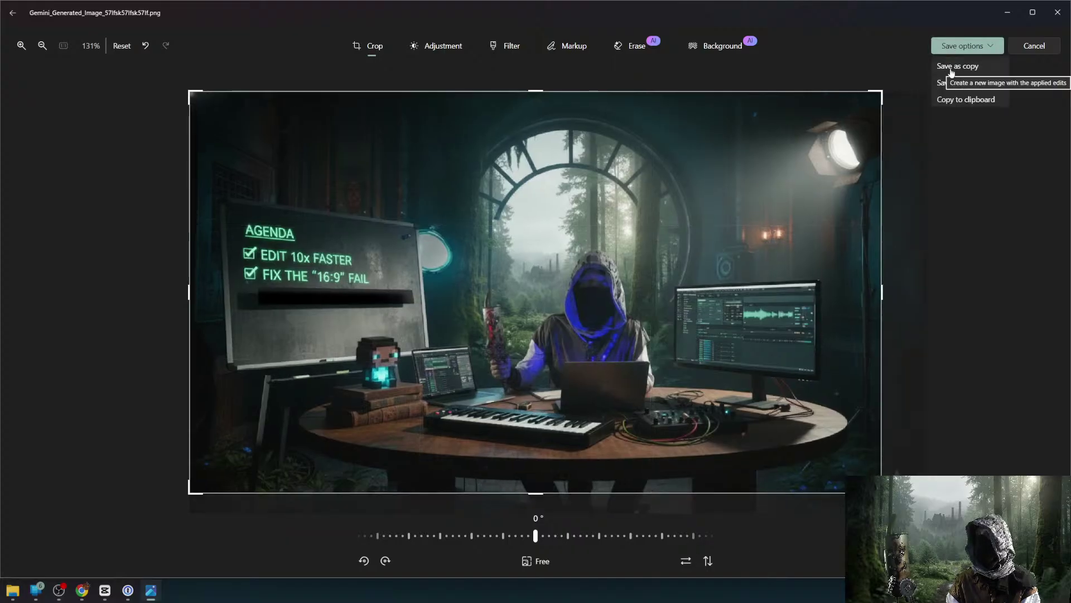
pyautogui.click(948, 67)
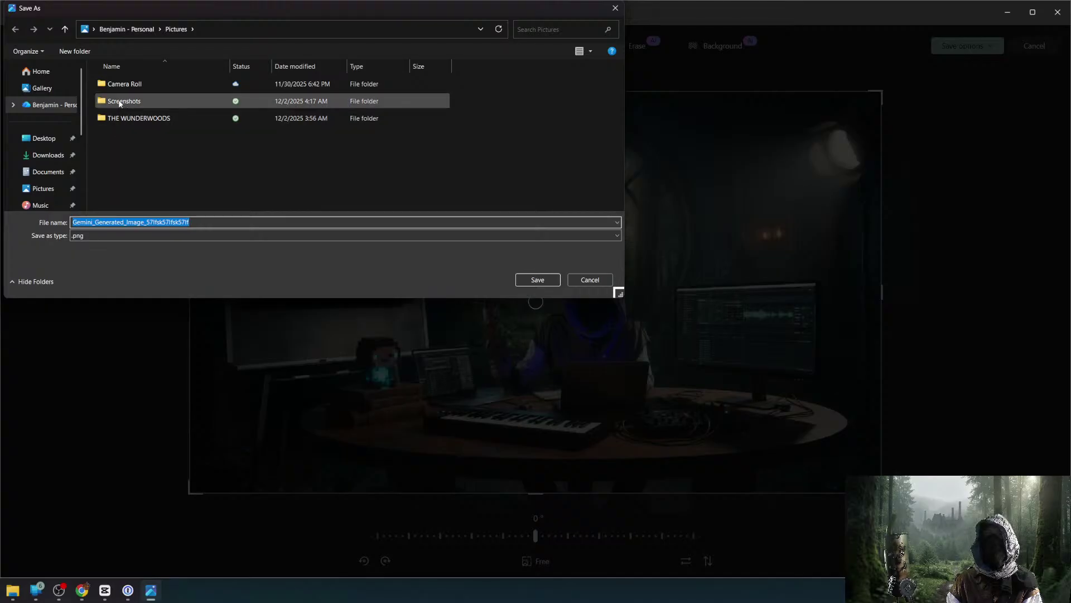
# Create a folder named THUMBNAILS inside Pictures > THE WUNDERWOODS while saving the cropped copy.
pyautogui.doubleClick(126, 118)
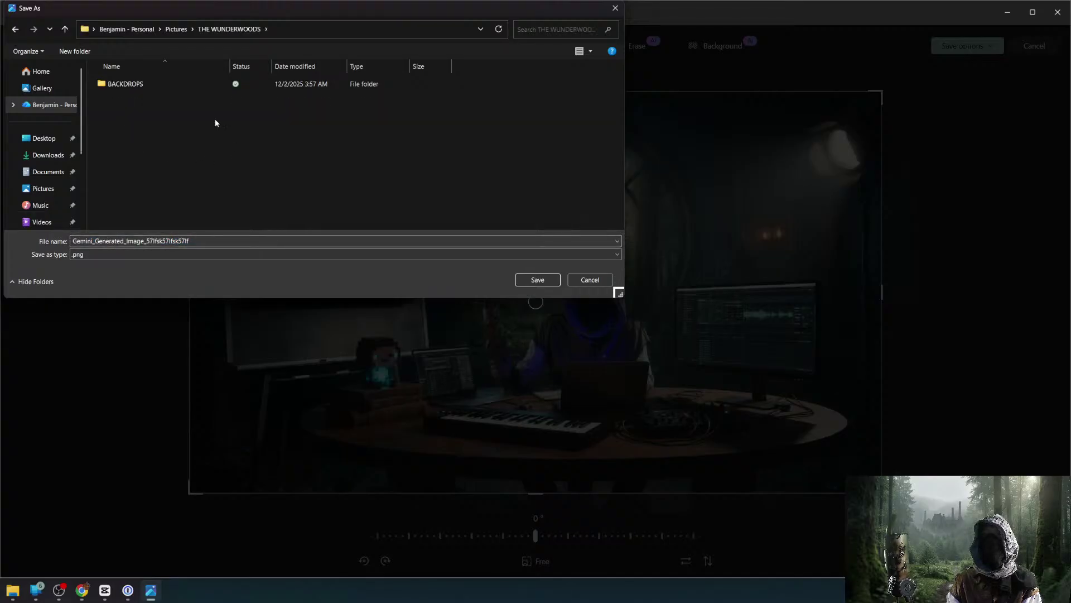
pyautogui.rightClick(132, 131)
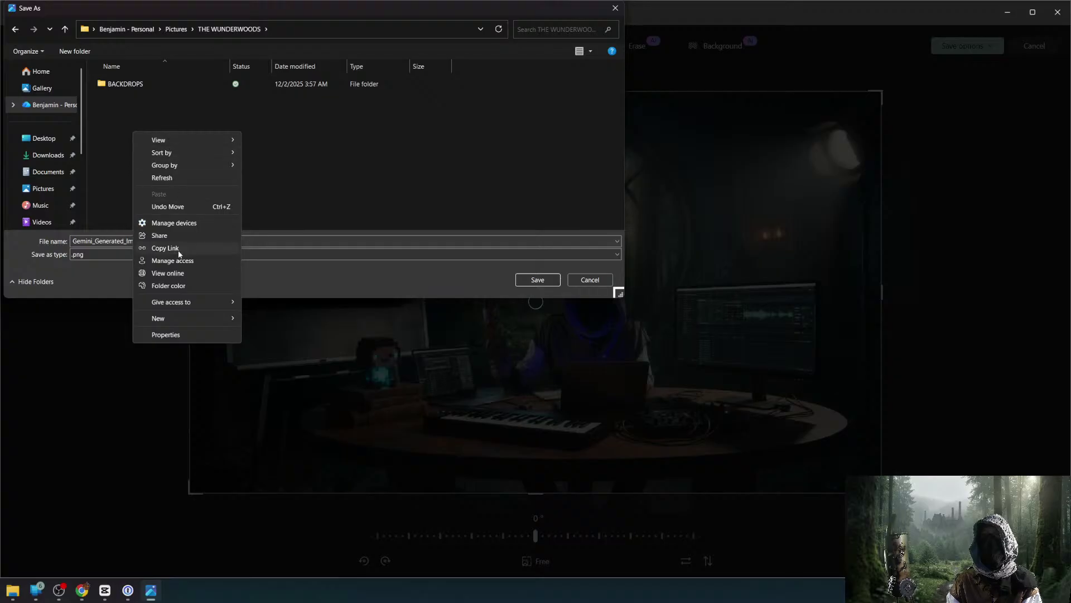
pyautogui.moveTo(220, 319)
pyautogui.click(262, 322)
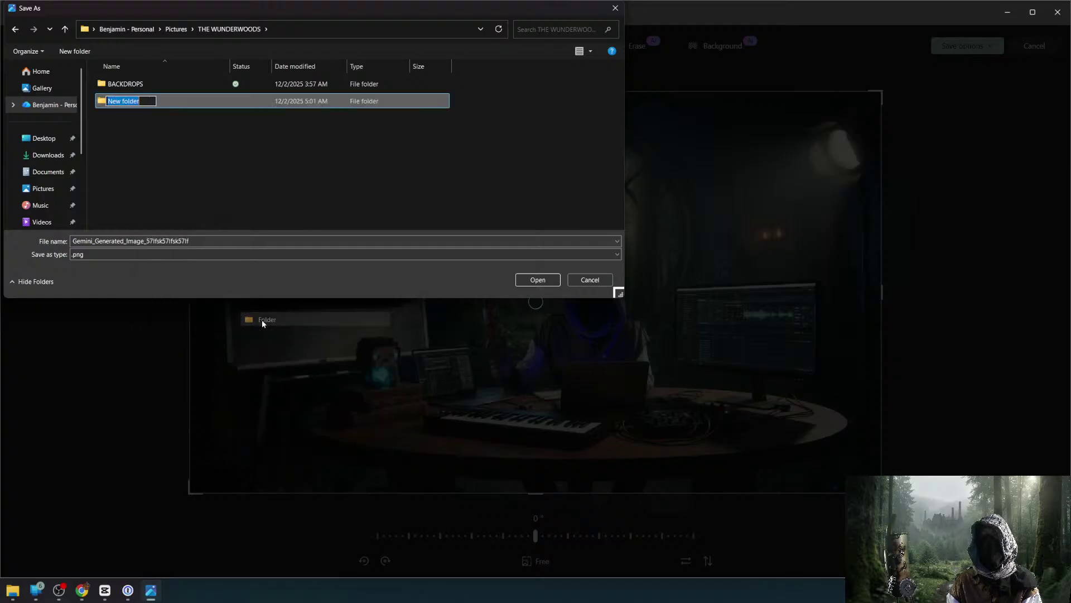
pyautogui.write('THUMBNAILS')
pyautogui.press('Return')
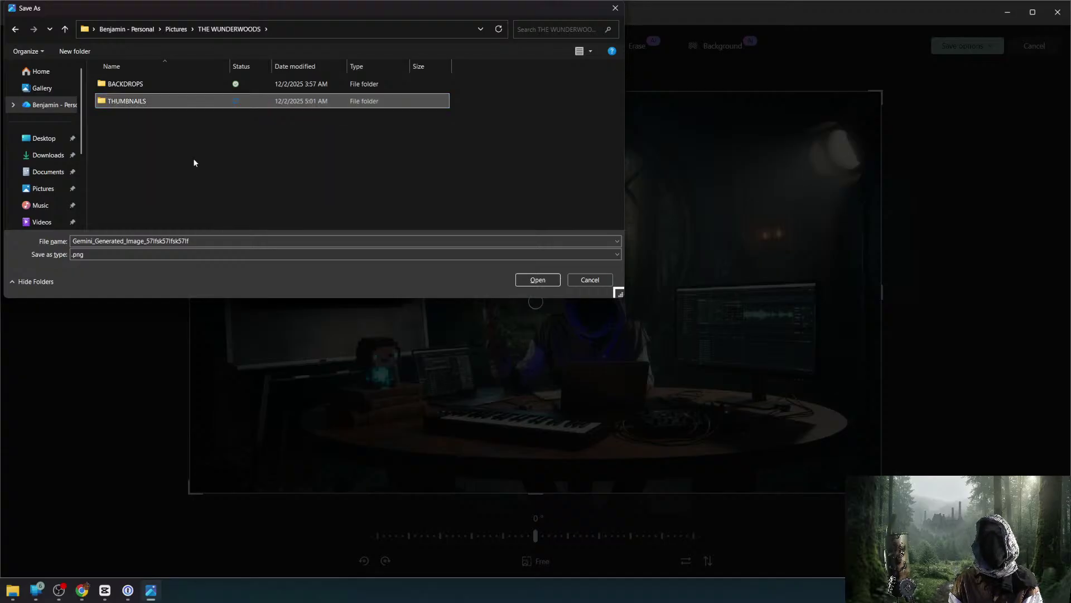
# Save the cropped image as the PNG IN THE FACTORY in the THUMBNAILS folder and close the image viewer.
pyautogui.doubleClick(133, 103)
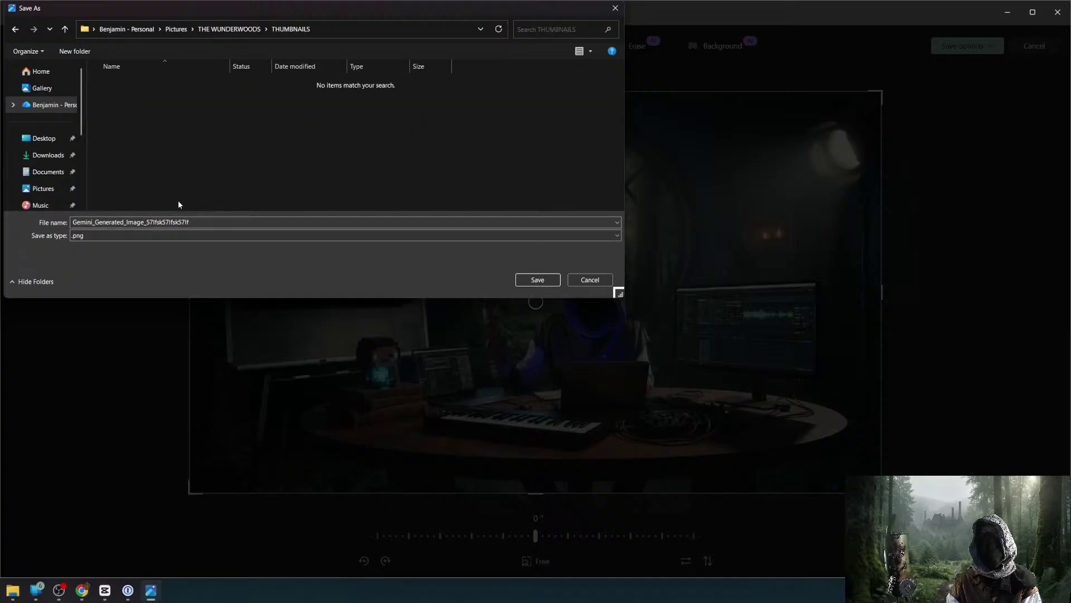
pyautogui.doubleClick(78, 222)
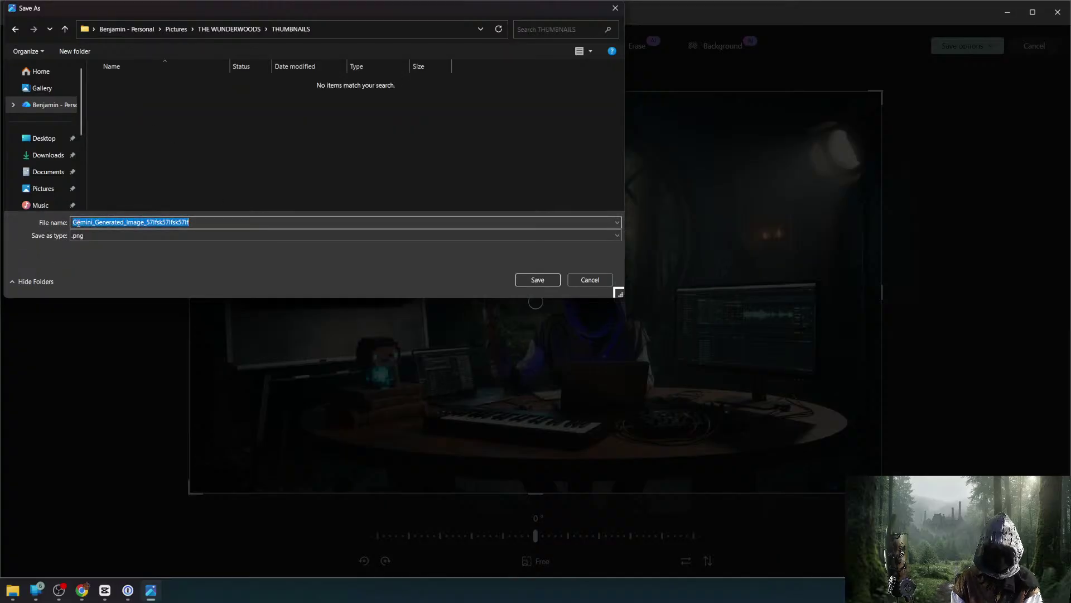
pyautogui.write('IN THE FACTORY')
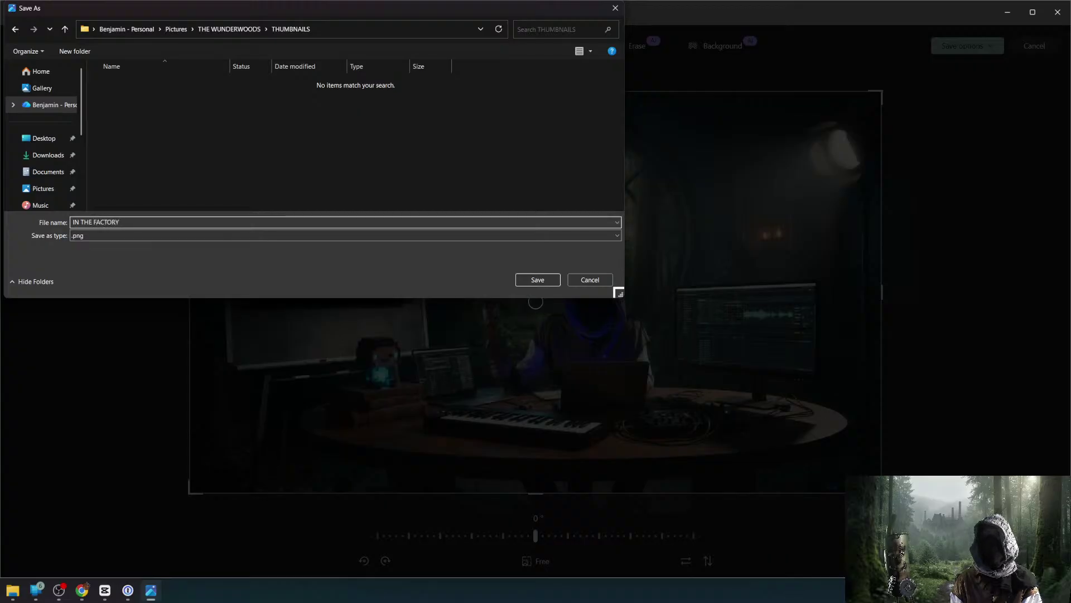
pyautogui.press('Return')
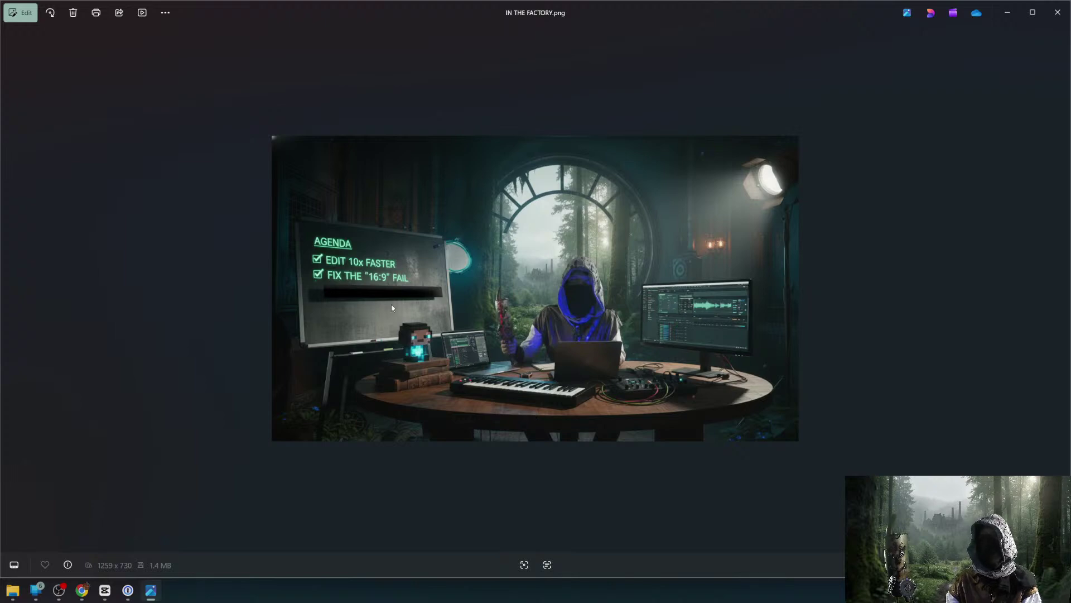
pyautogui.click(1051, 22)
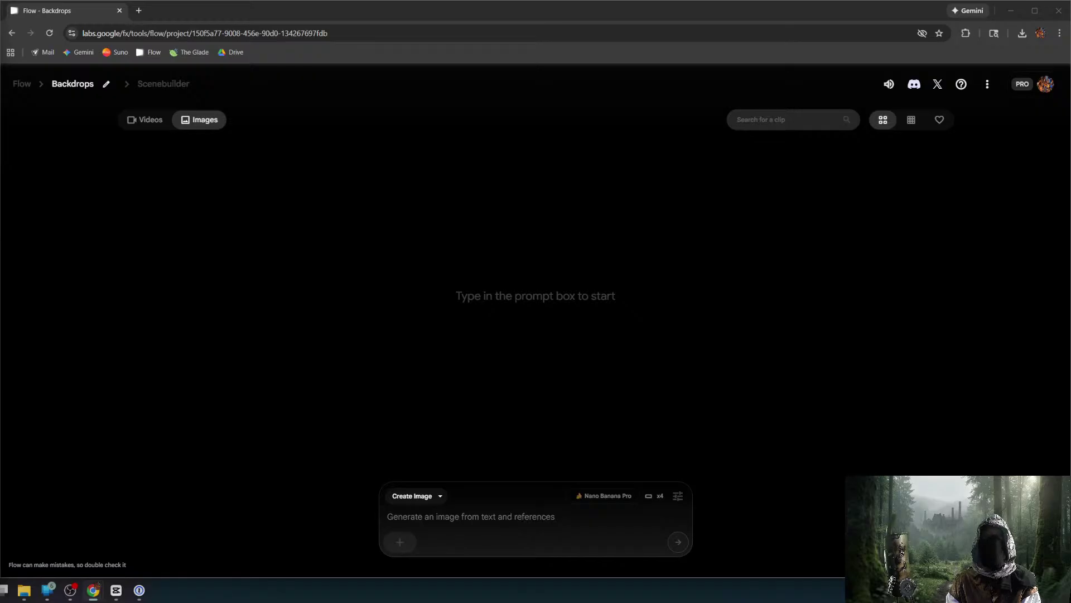
# Switch to the YouTube Studio channel dashboard and dismiss the Cakewalk Product Center window covering it.
pyautogui.hotkey('alt', 'Tab')
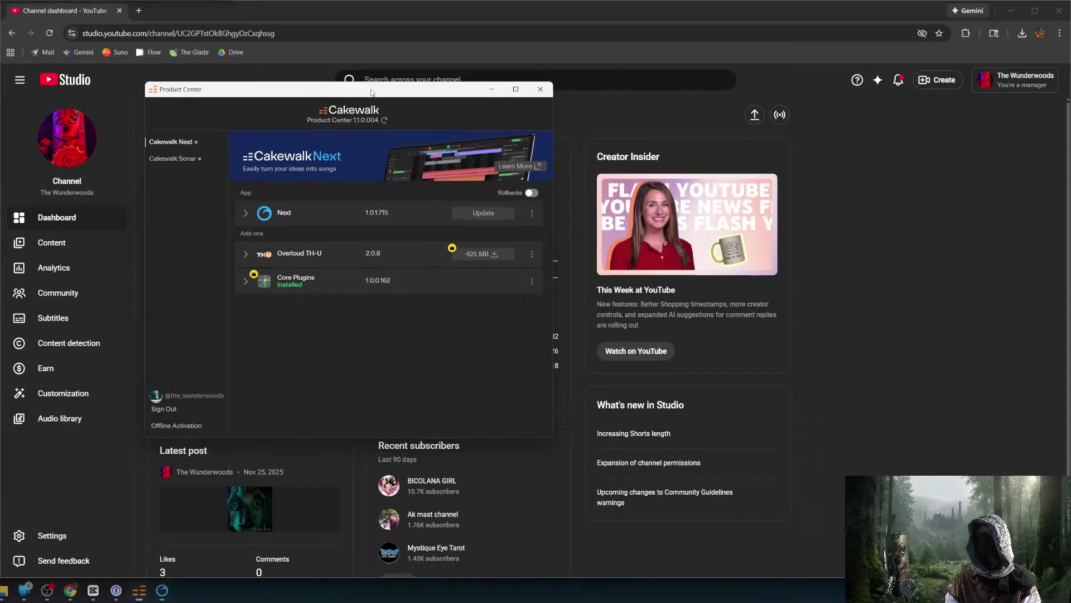
pyautogui.moveTo(353, 98); pyautogui.dragTo(407, 154)
pyautogui.click(589, 146)
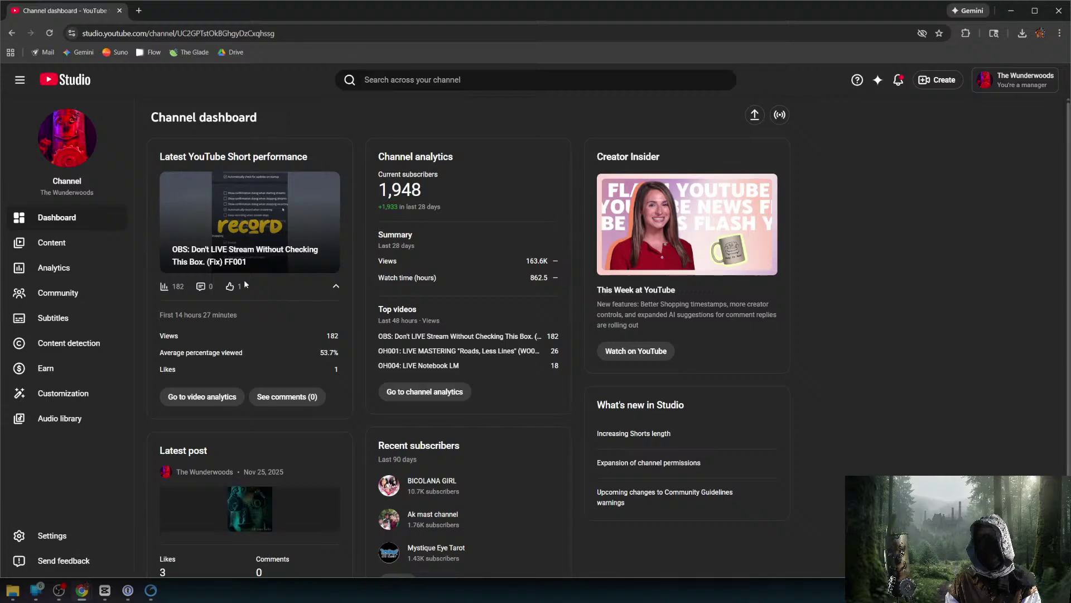
# Open the video details of the CapCut live stream from the channel's live content.
pyautogui.click(49, 242)
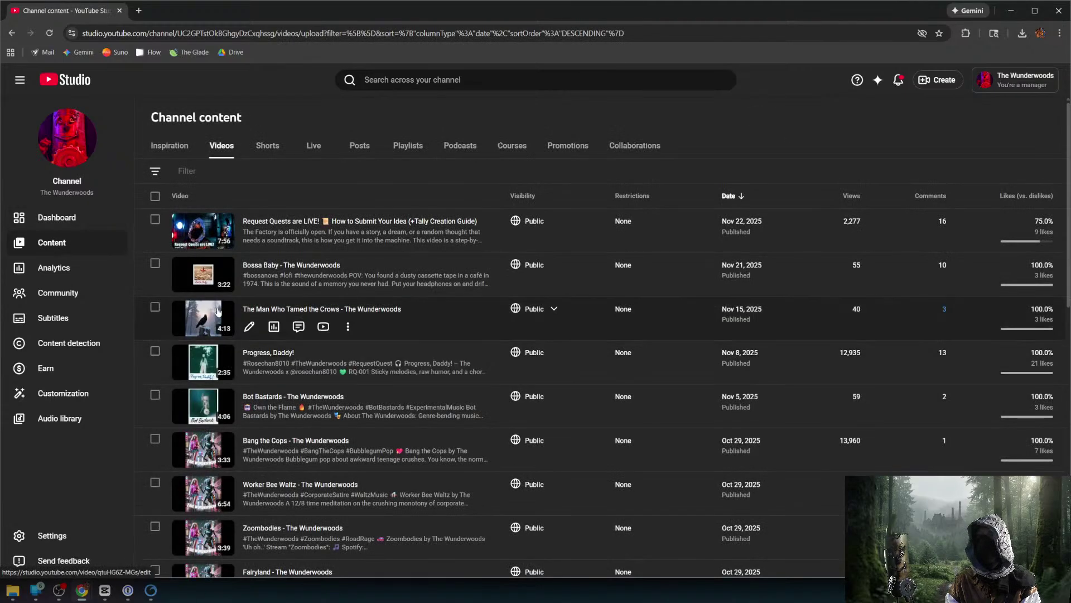
pyautogui.click(313, 145)
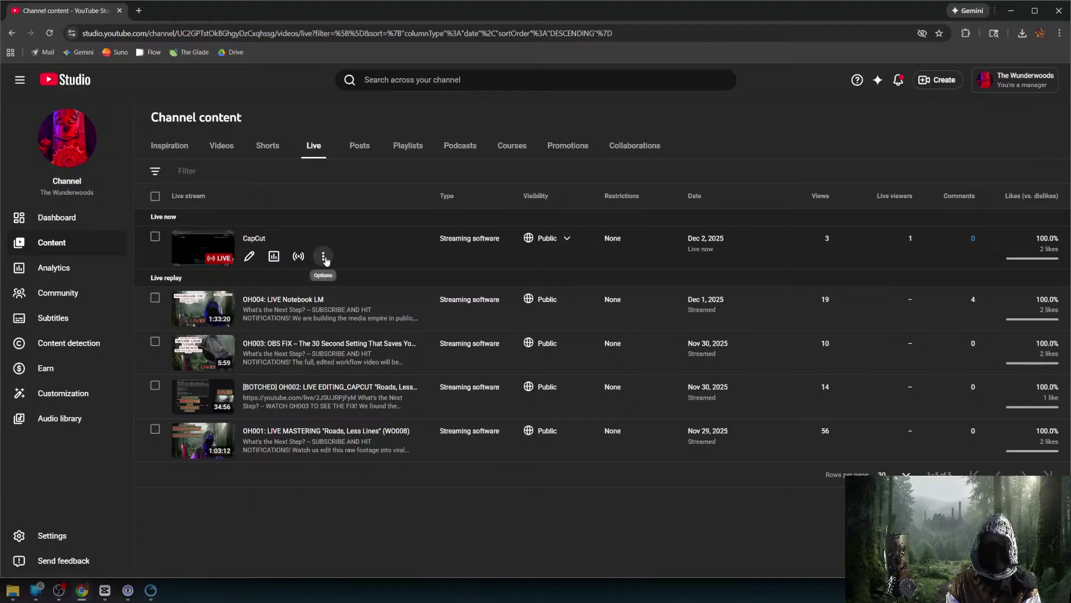
pyautogui.click(249, 256)
pyautogui.scroll(-2, 372, 328)
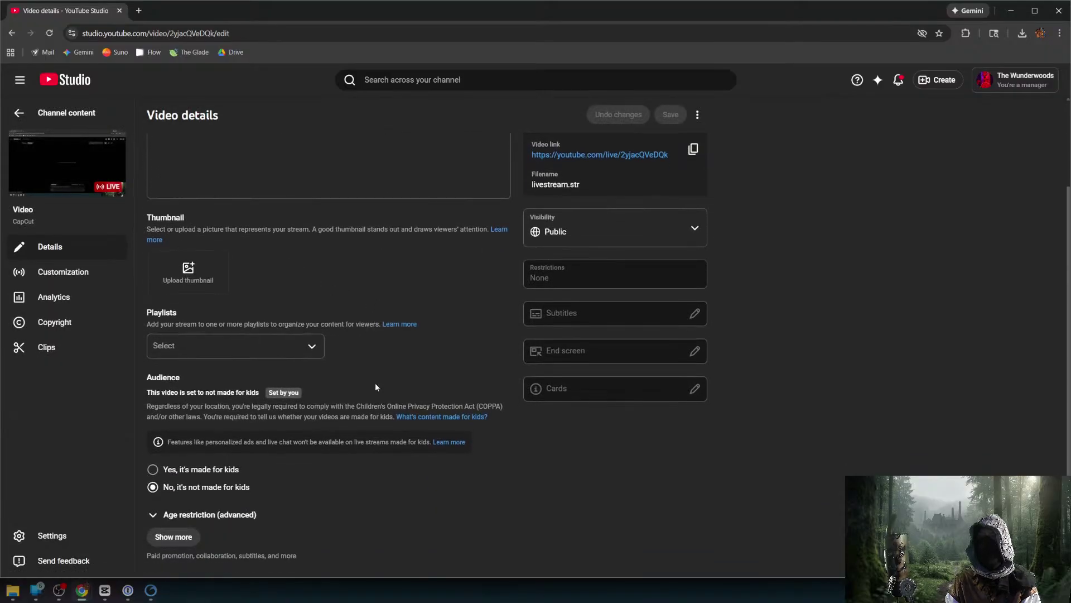
pyautogui.scroll(2, 238, 346)
# Upload the IN THE FACTORY image from Pictures > THE WUNDERWOODS > THUMBNAILS as the live stream's thumbnail.
pyautogui.click(188, 377)
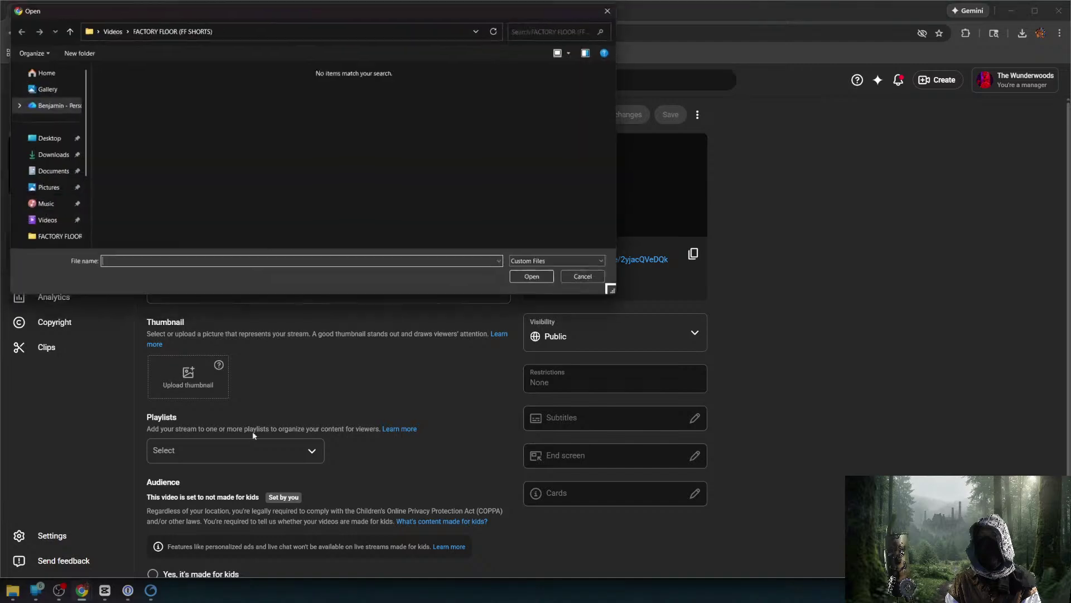
pyautogui.click(109, 31)
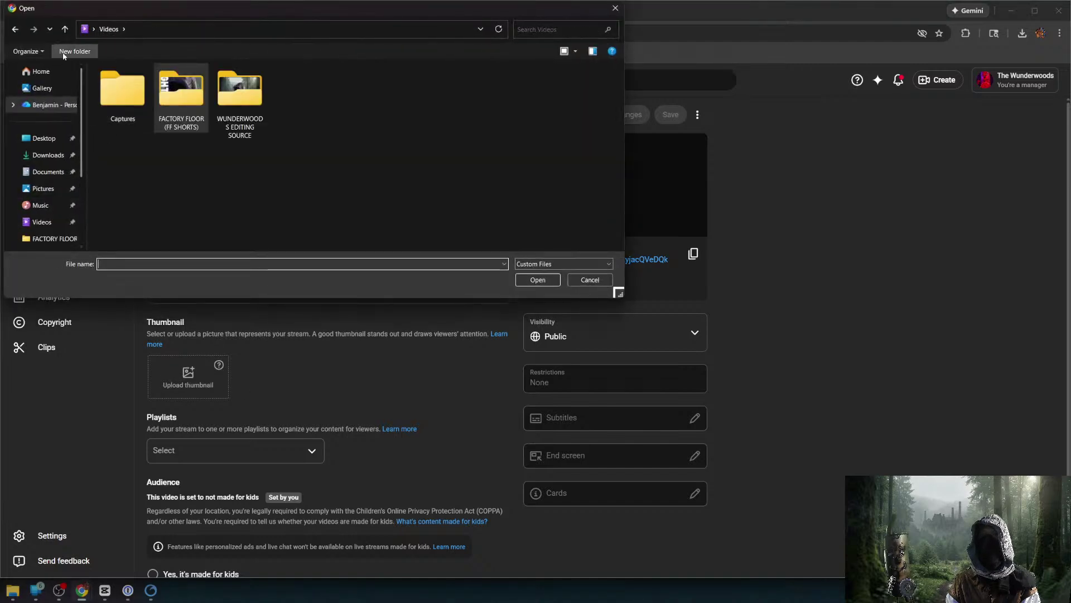
pyautogui.click(65, 30)
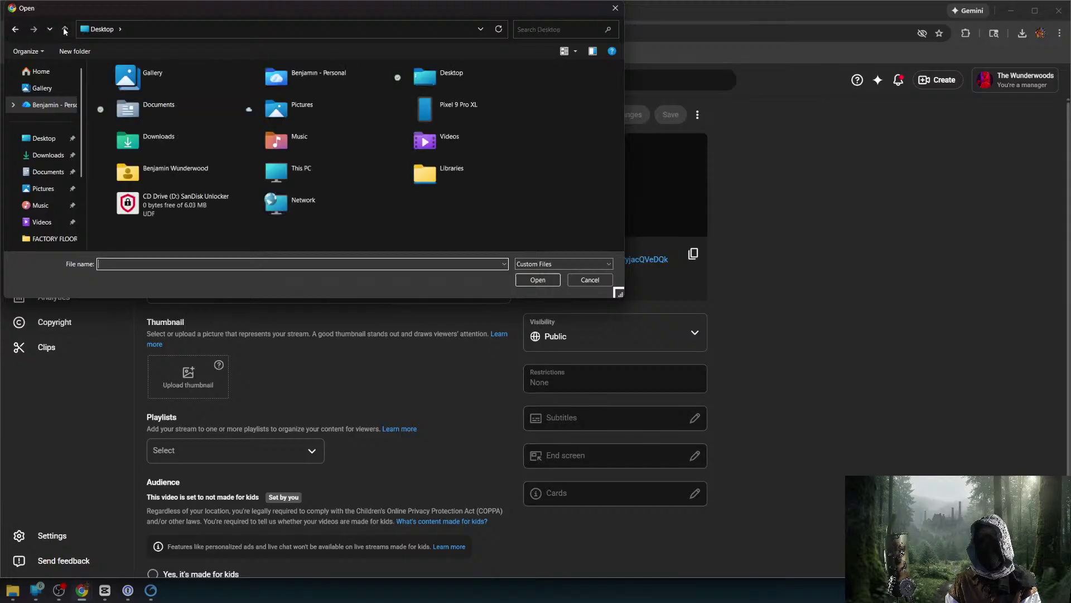
pyautogui.scroll(-1, 35, 152)
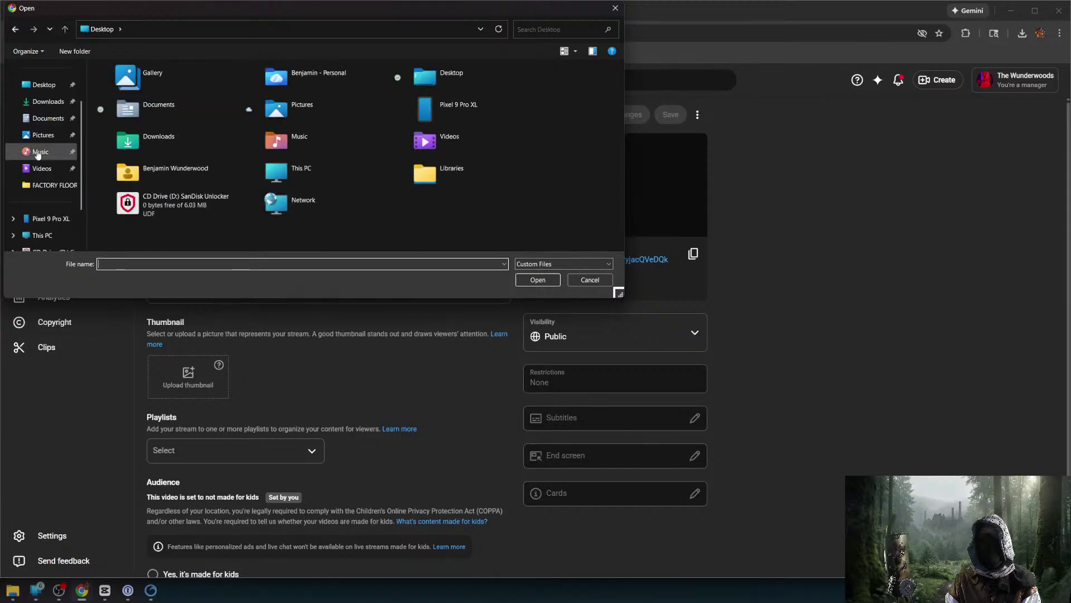
pyautogui.click(40, 135)
pyautogui.doubleClick(137, 119)
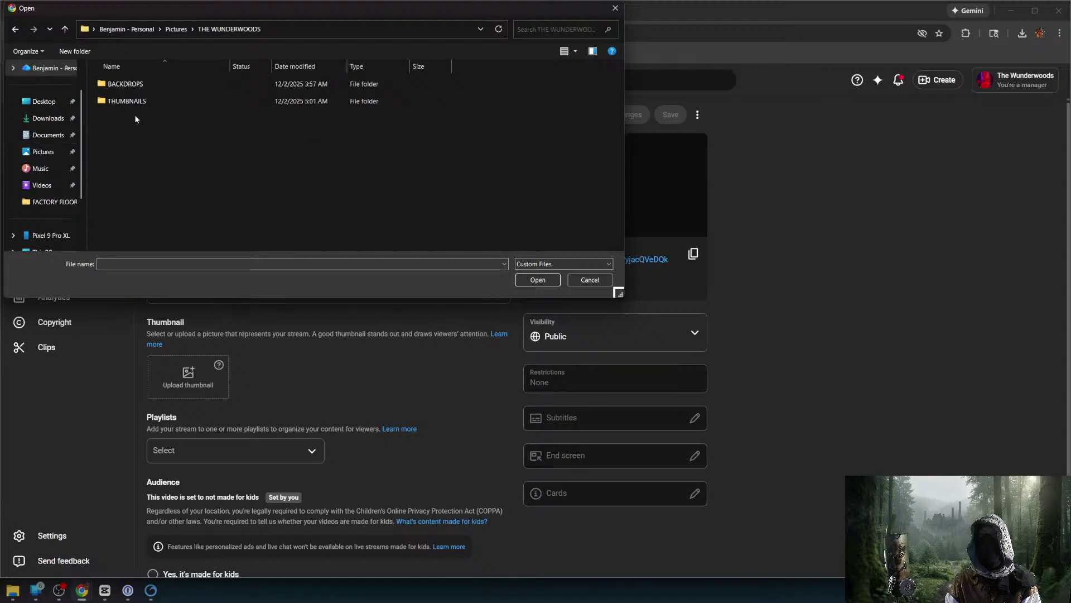
pyautogui.doubleClick(124, 85)
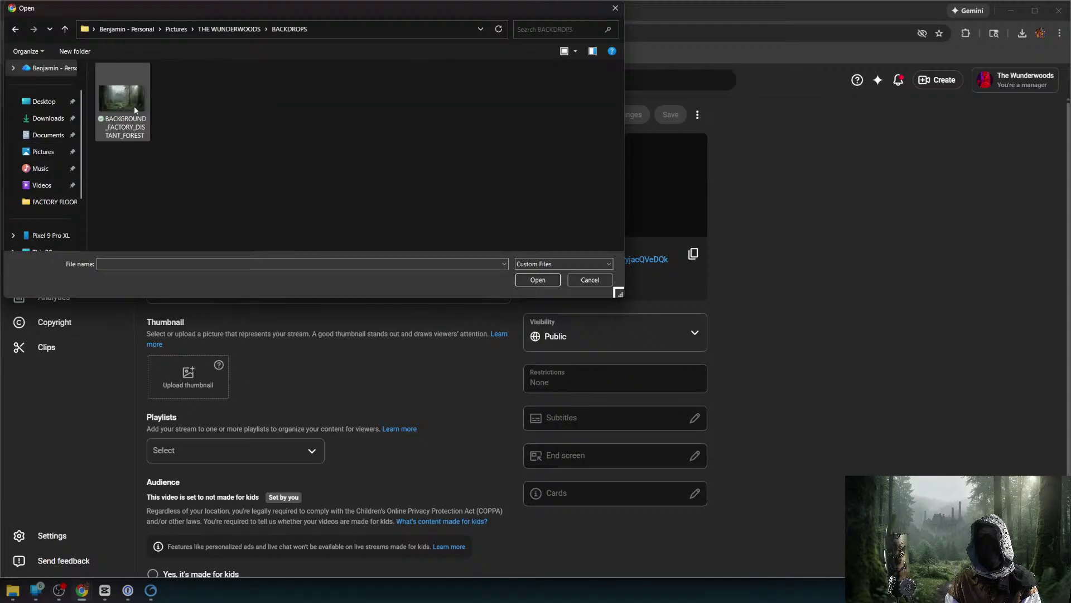
pyautogui.hotkey('alt', 'Left')
pyautogui.doubleClick(110, 98)
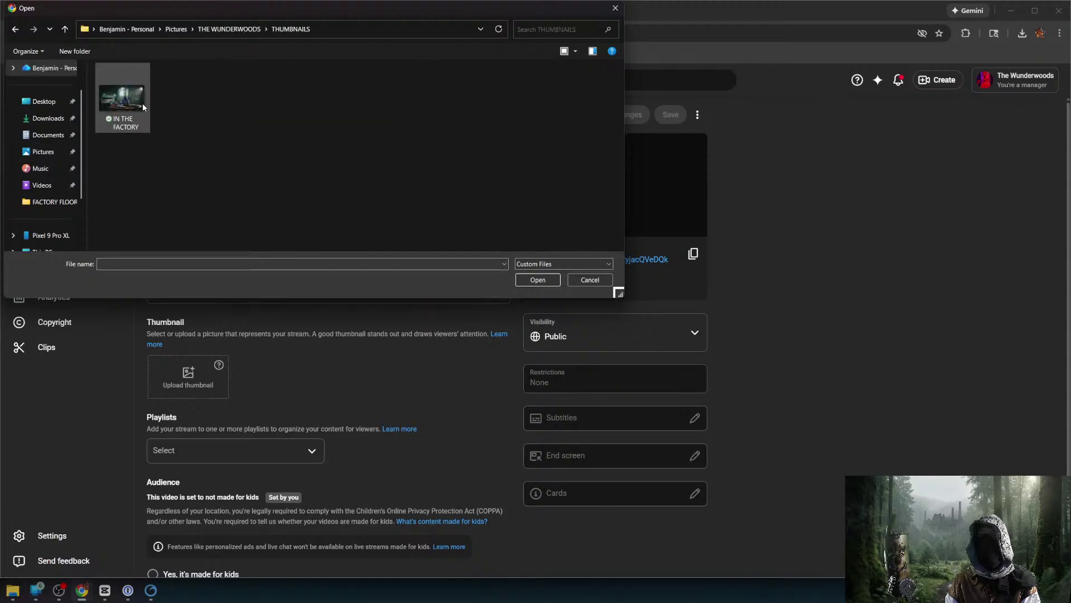
pyautogui.doubleClick(130, 100)
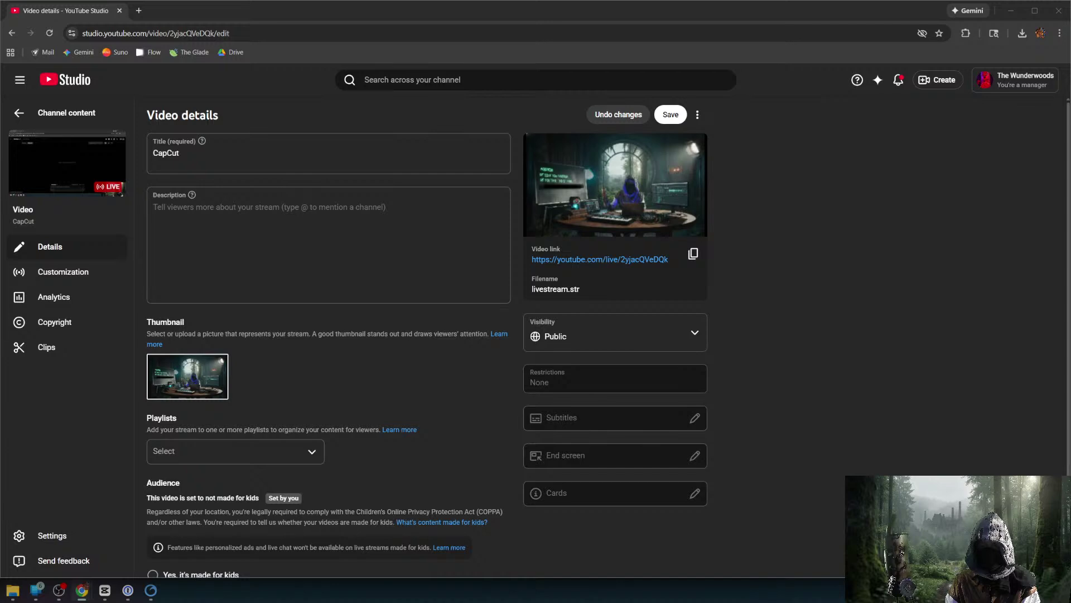
# Switch to the LIVE! YouTube thumbnail design in Canva and replace its forest background with the factory studio image, scaled to fill the page.
pyautogui.hotkey('alt', 'Tab')
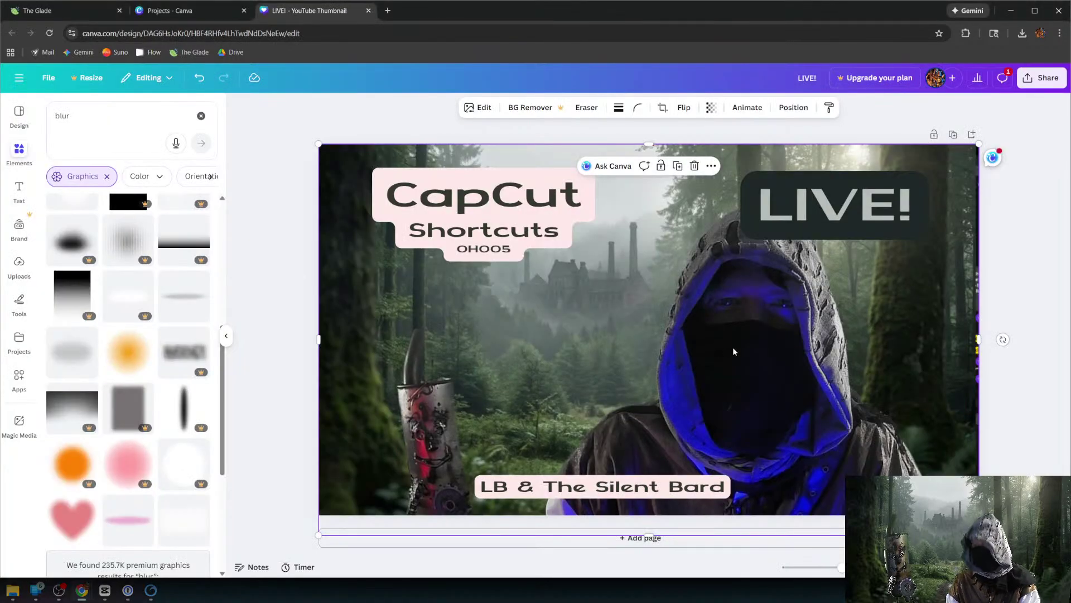
pyautogui.hotkey('ctrl', 'shift', 'i')
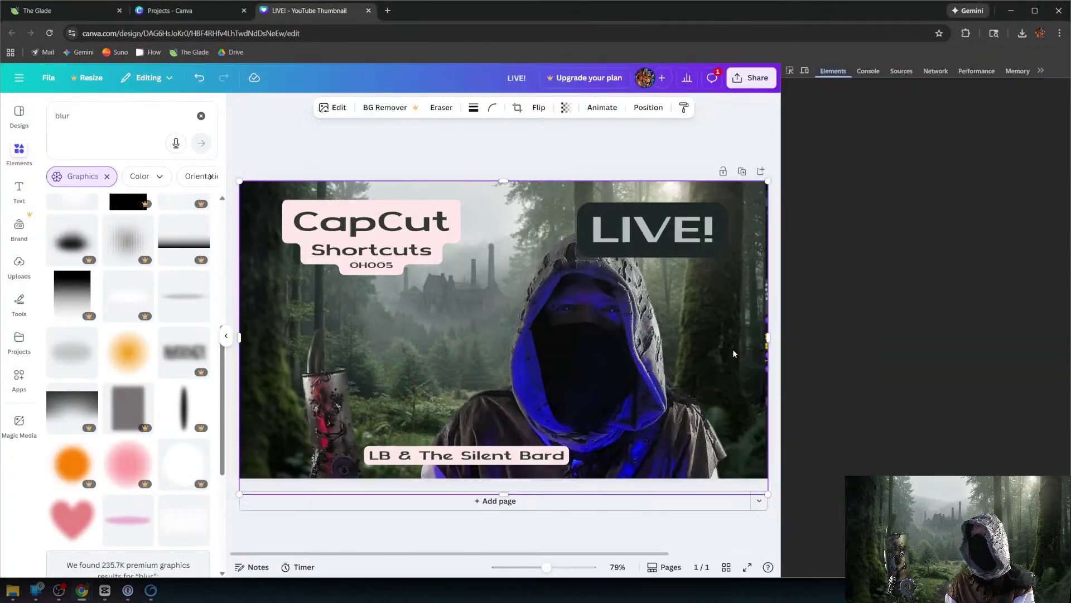
pyautogui.hotkey('ctrl', 'shift', 'i')
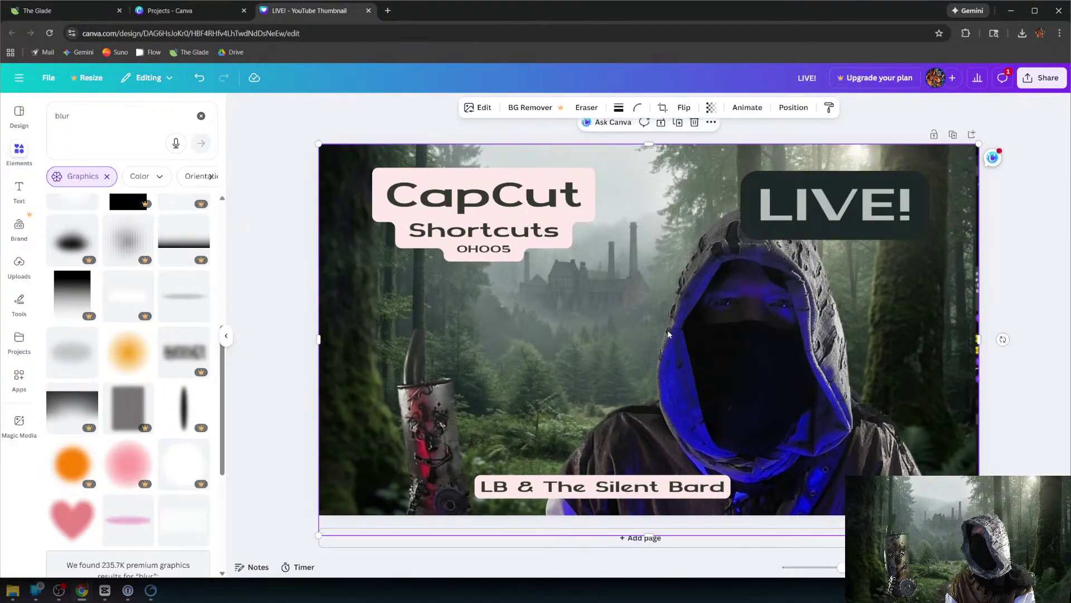
pyautogui.press('Delete')
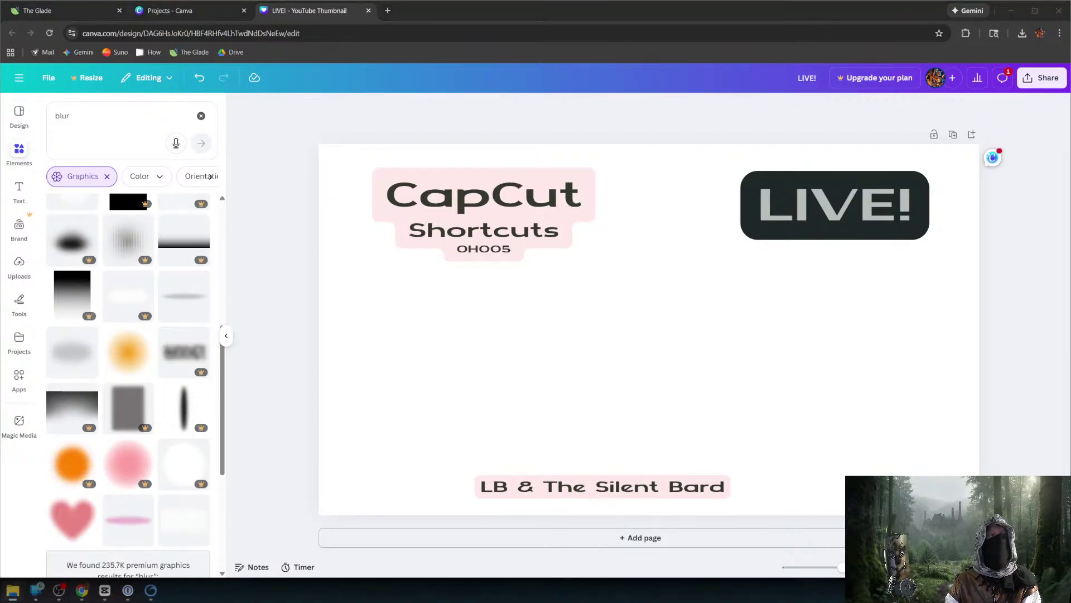
pyautogui.moveTo(363, 330); pyautogui.dragTo(470, 312)
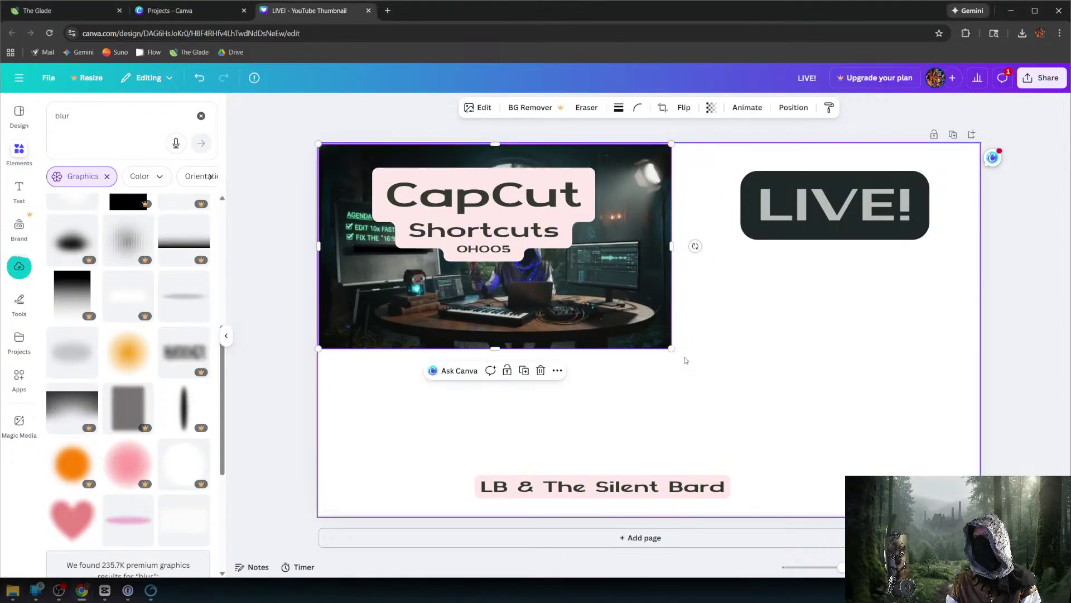
pyautogui.moveTo(671, 348); pyautogui.dragTo(980, 527)
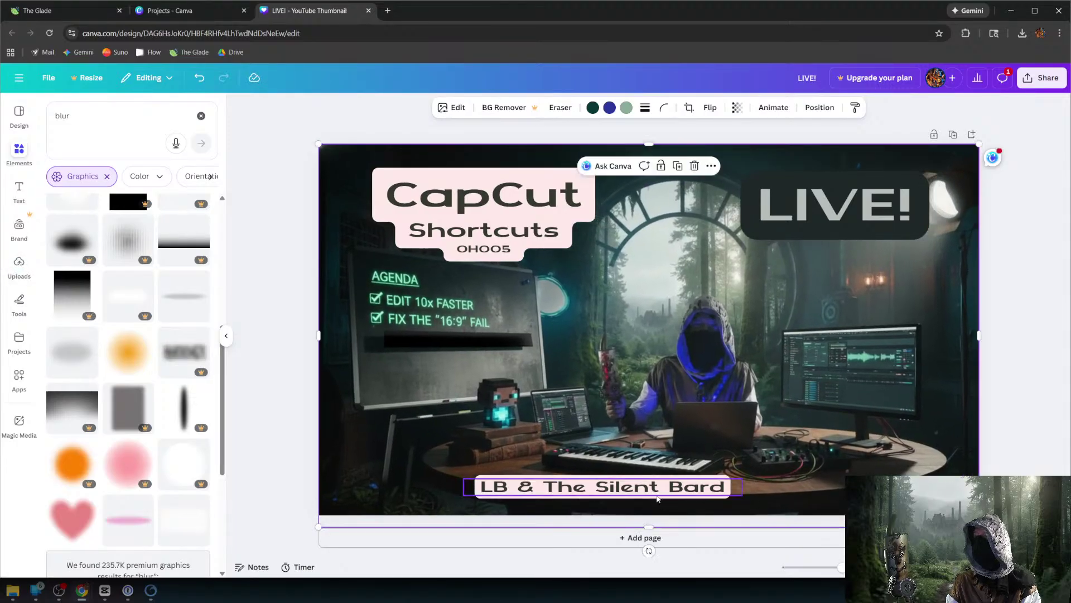
# Rearrange the thumbnail text, placing the presenters' label at the lower left, the CapCut block at the lower right and LIVE! at the upper left.
pyautogui.moveTo(633, 486); pyautogui.dragTo(511, 469)
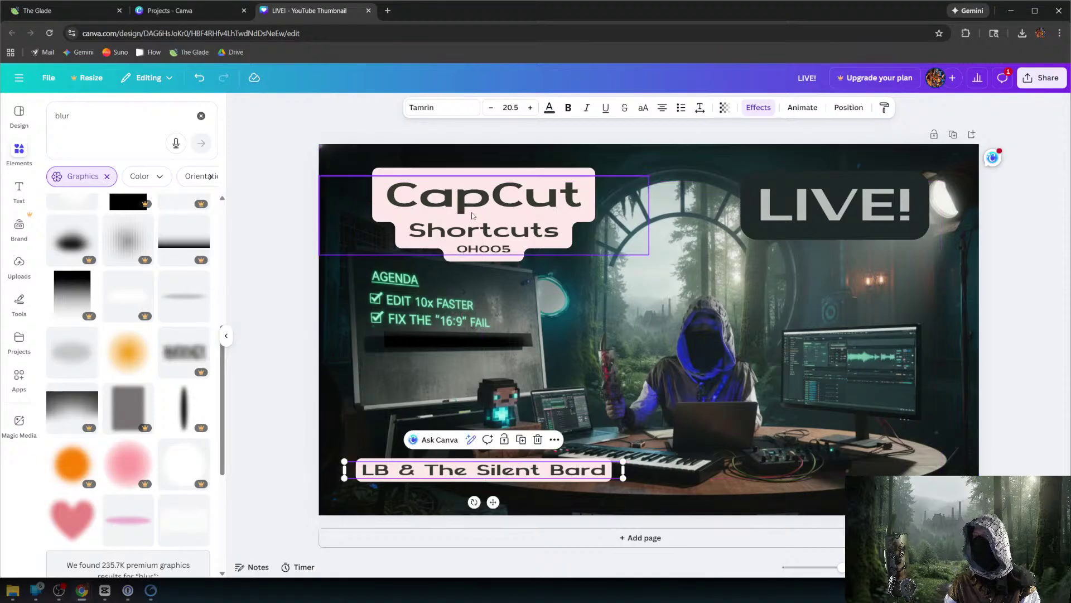
pyautogui.moveTo(490, 226); pyautogui.dragTo(820, 450)
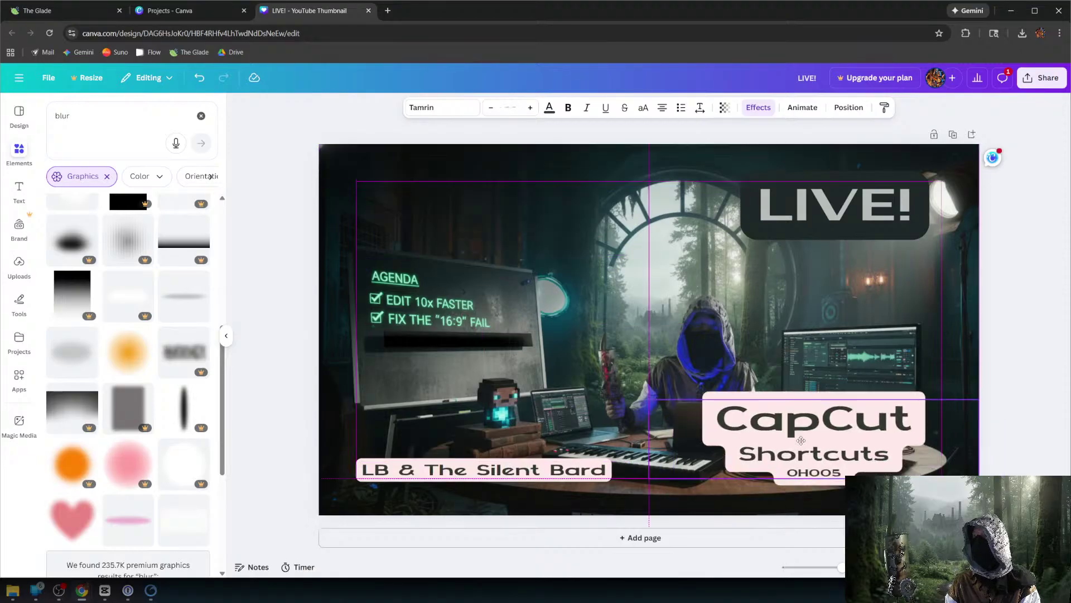
pyautogui.moveTo(804, 224); pyautogui.dragTo(423, 213)
# Recolor the letters LIVE in the LIVE! text light purple.
pyautogui.doubleClick(454, 214)
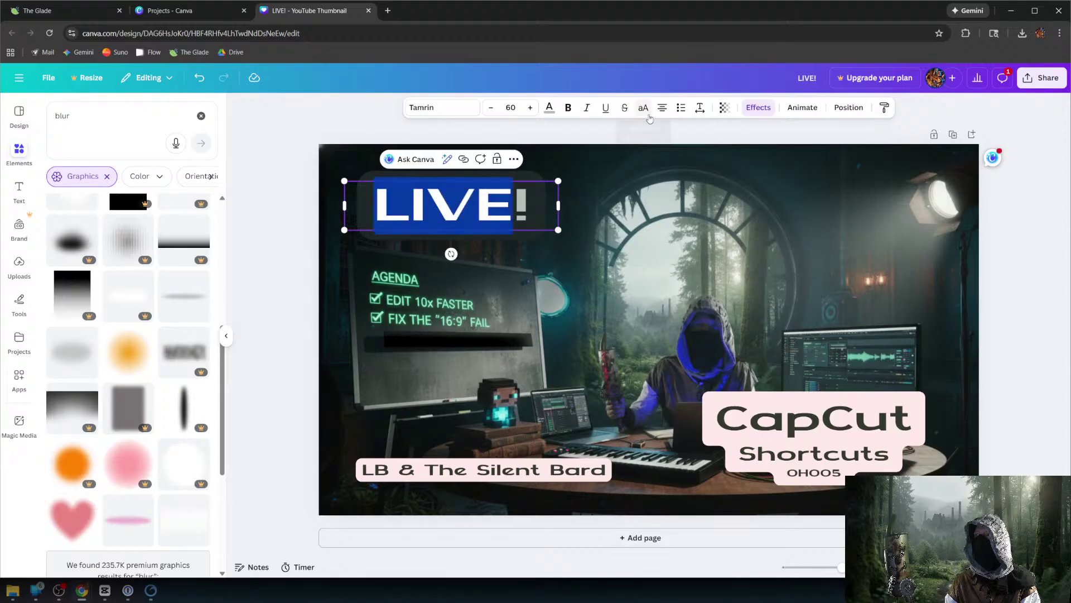
pyautogui.click(549, 114)
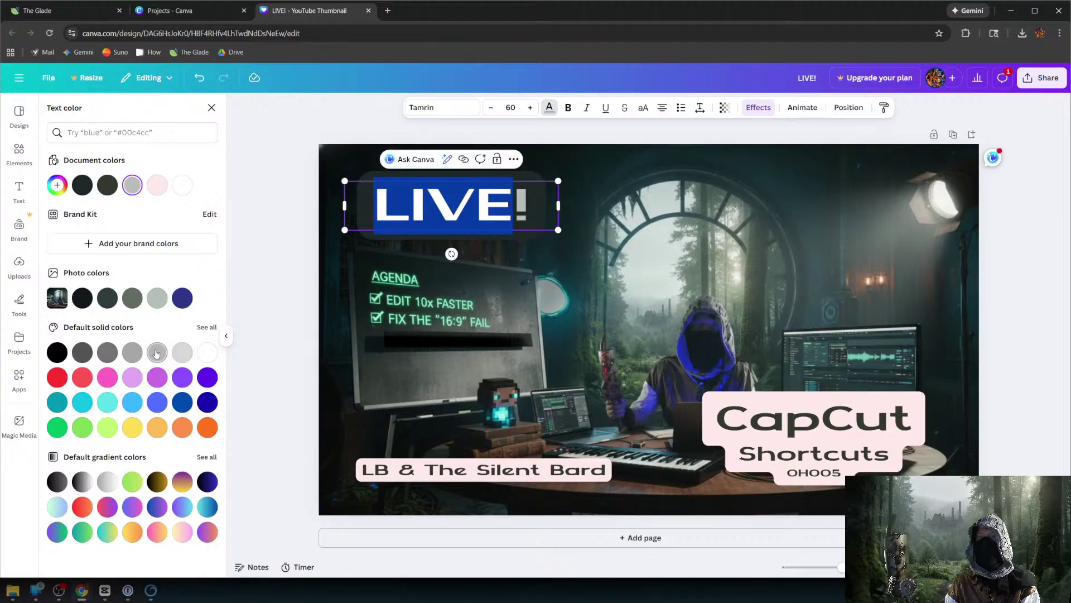
pyautogui.click(133, 377)
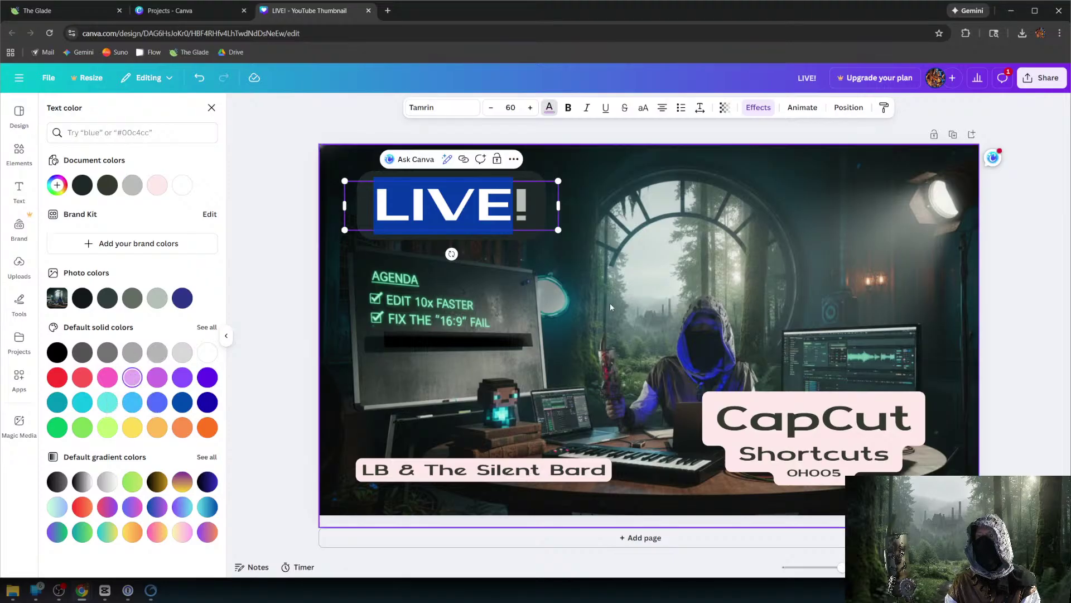
pyautogui.click(450, 328)
# Recolor the entire LIVE! text, including the exclamation mark, coral red.
pyautogui.click(528, 212)
pyautogui.click(529, 212)
pyautogui.hotkey('ctrl', 'a')
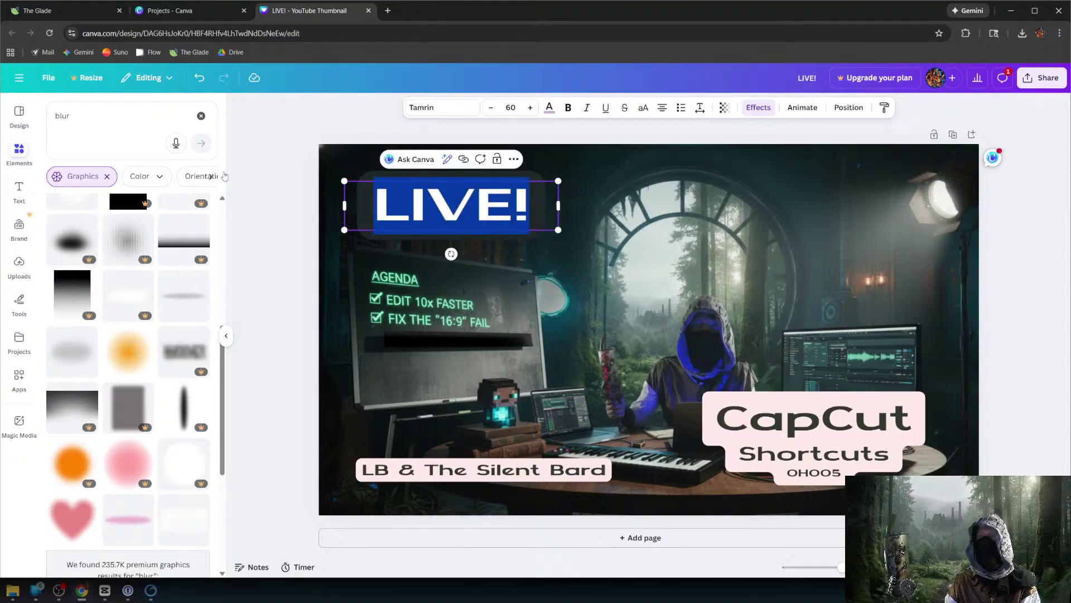
pyautogui.click(549, 107)
pyautogui.click(83, 378)
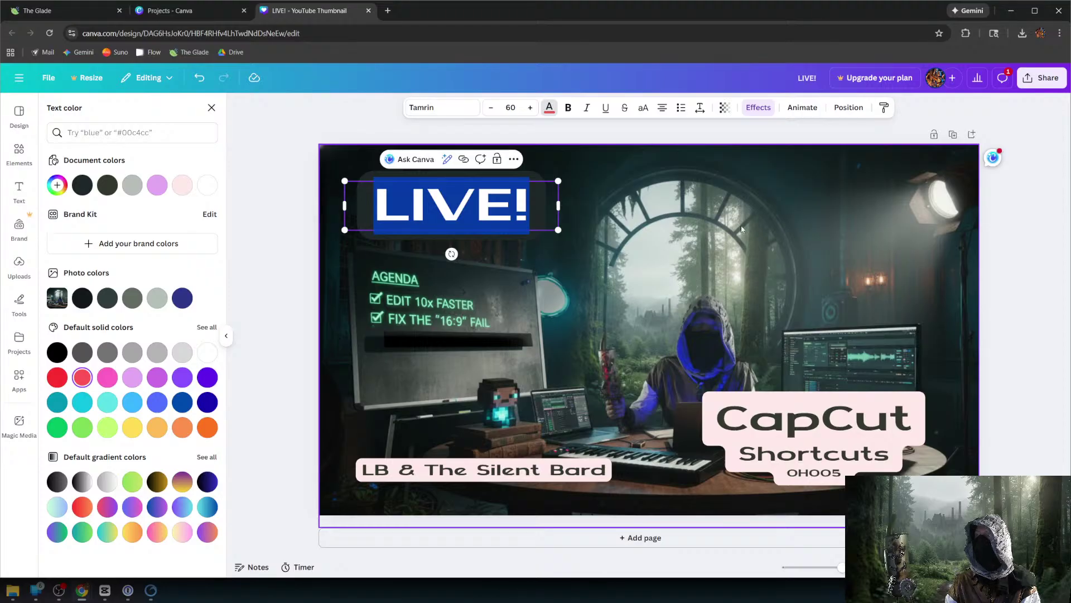
pyautogui.click(753, 229)
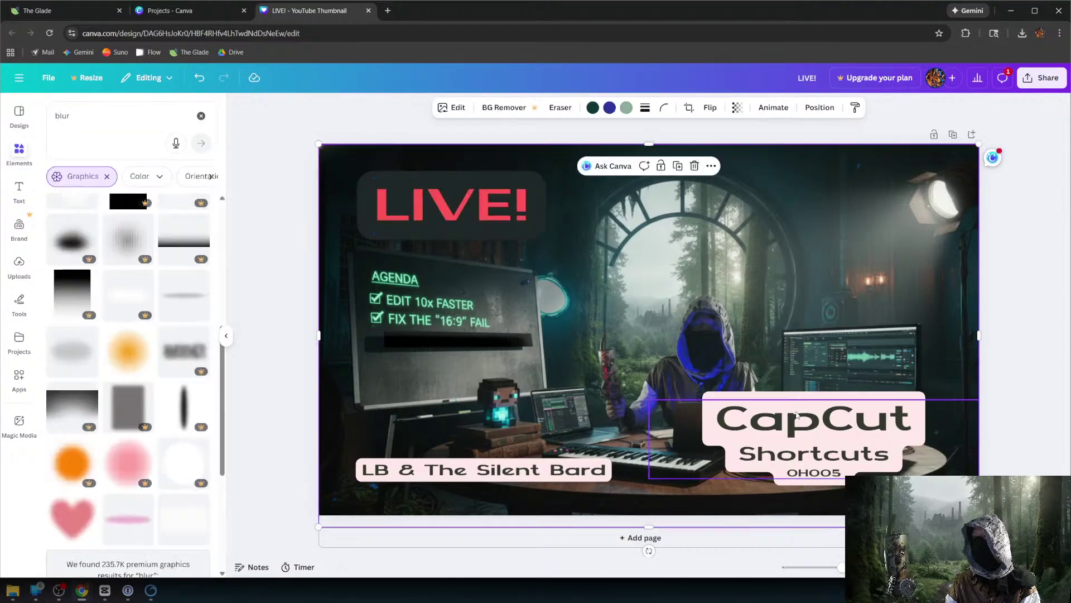
# Move the CapCut text block to the upper right of the thumbnail and delete its Shortcuts line.
pyautogui.click(812, 419)
pyautogui.moveTo(811, 418); pyautogui.dragTo(819, 205)
pyautogui.doubleClick(819, 206)
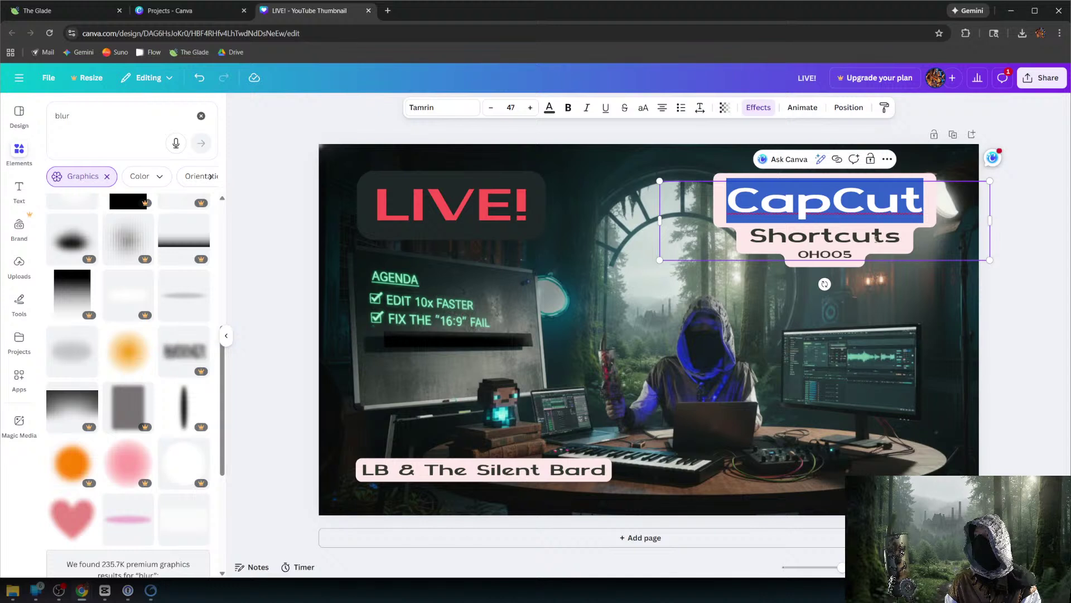
pyautogui.moveTo(900, 241); pyautogui.dragTo(758, 243)
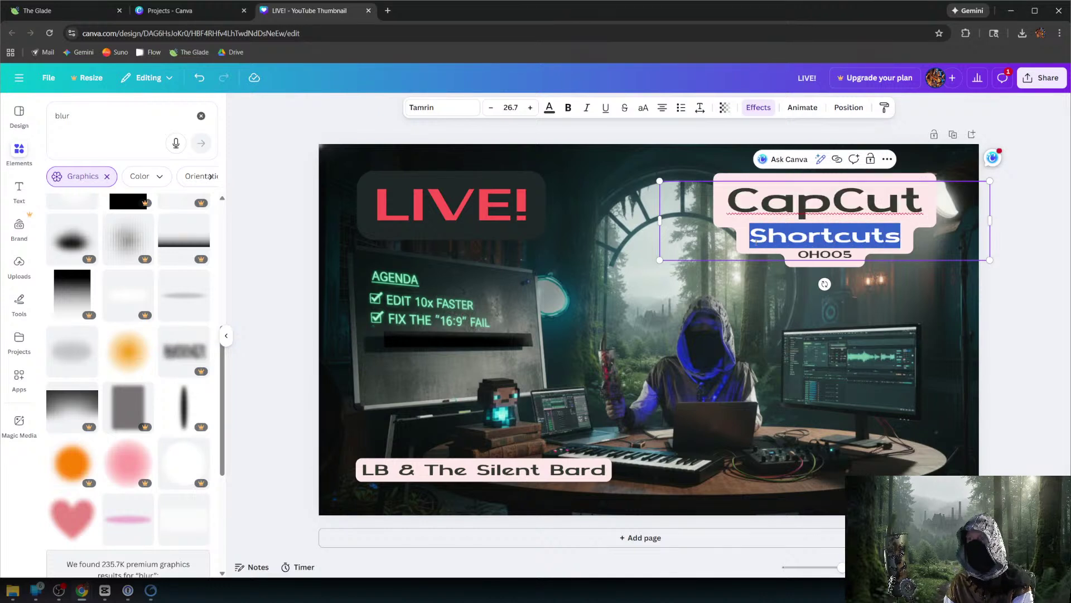
pyautogui.press('BackSpace')
pyautogui.press('BackSpace')
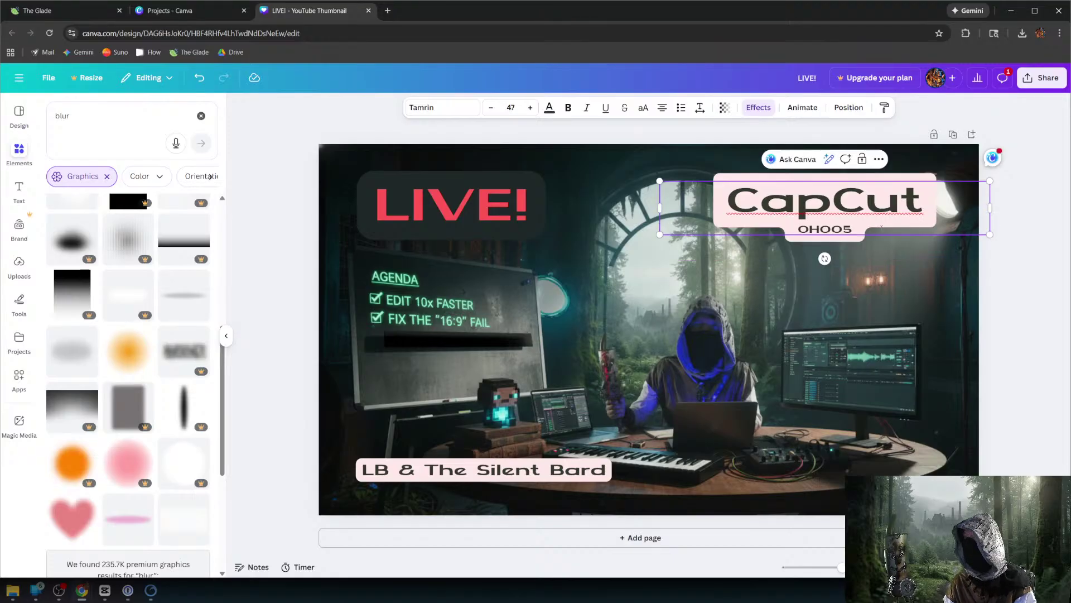
# Increase the font size of the CapCut and OH005 lines together until their label spans nearly the right half of the thumbnail.
pyautogui.hotkey('ctrl', 'a')
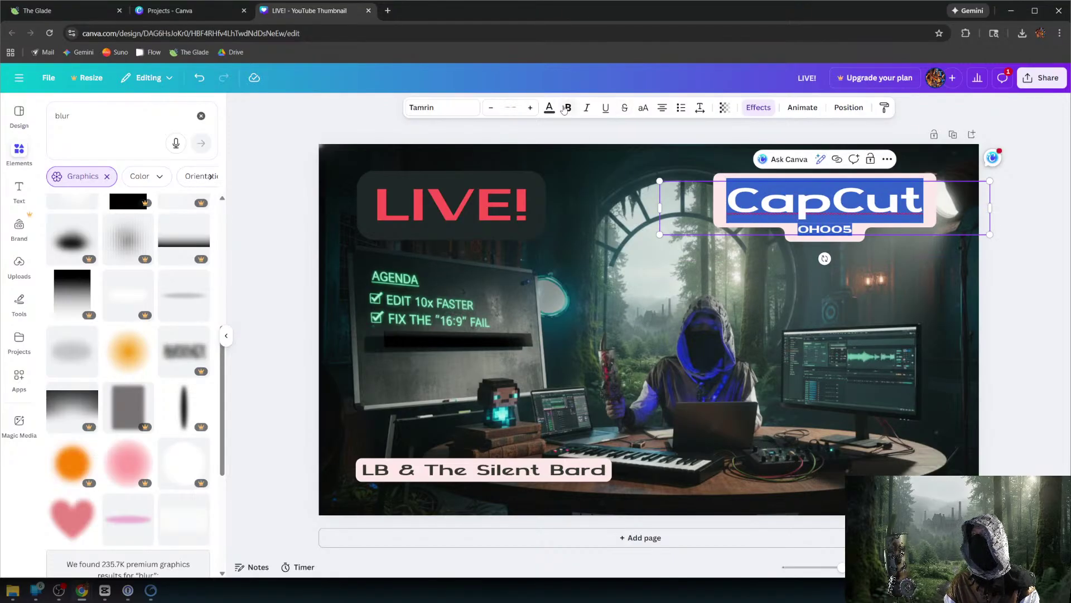
pyautogui.click(529, 112)
pyautogui.click(529, 112)
pyautogui.click(531, 112)
pyautogui.click(530, 111)
pyautogui.click(531, 111)
pyautogui.click(531, 111)
pyautogui.click(530, 112)
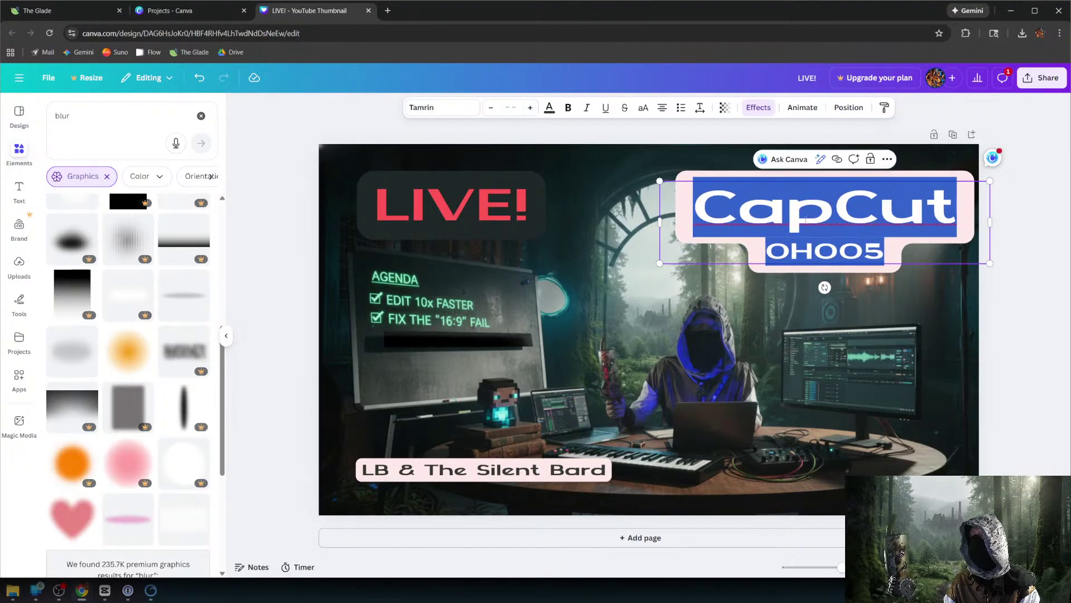
pyautogui.click(633, 174)
pyautogui.moveTo(798, 209); pyautogui.dragTo(804, 251)
pyautogui.hotkey('ctrl', 'z')
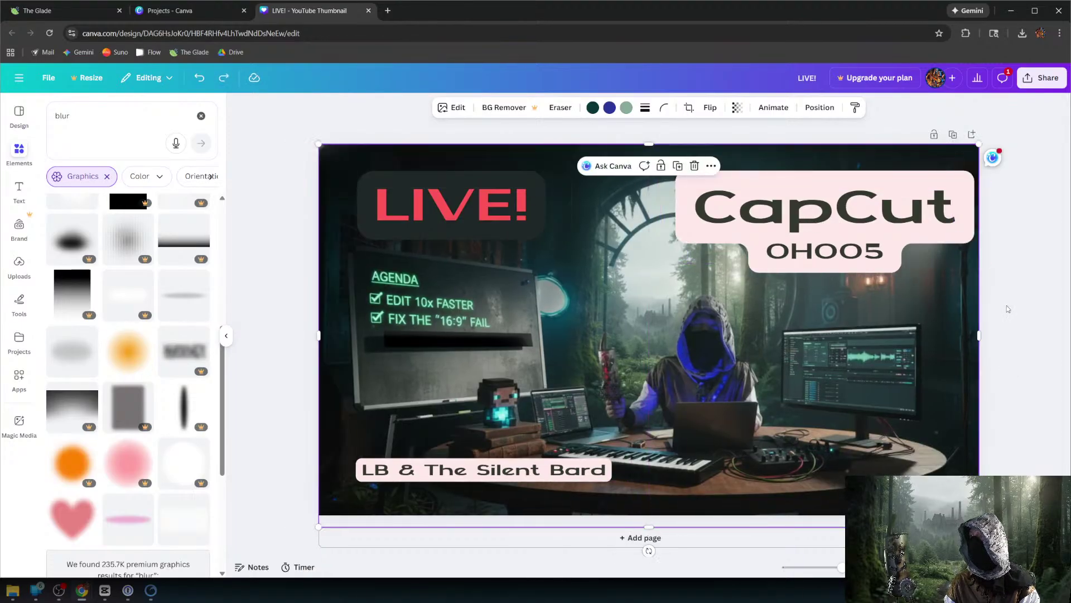
# Shift the CapCut OH005 text block slightly left, away from the thumbnail's right edge.
pyautogui.press('Escape')
pyautogui.click(875, 220)
pyautogui.moveTo(911, 214); pyautogui.dragTo(872, 212)
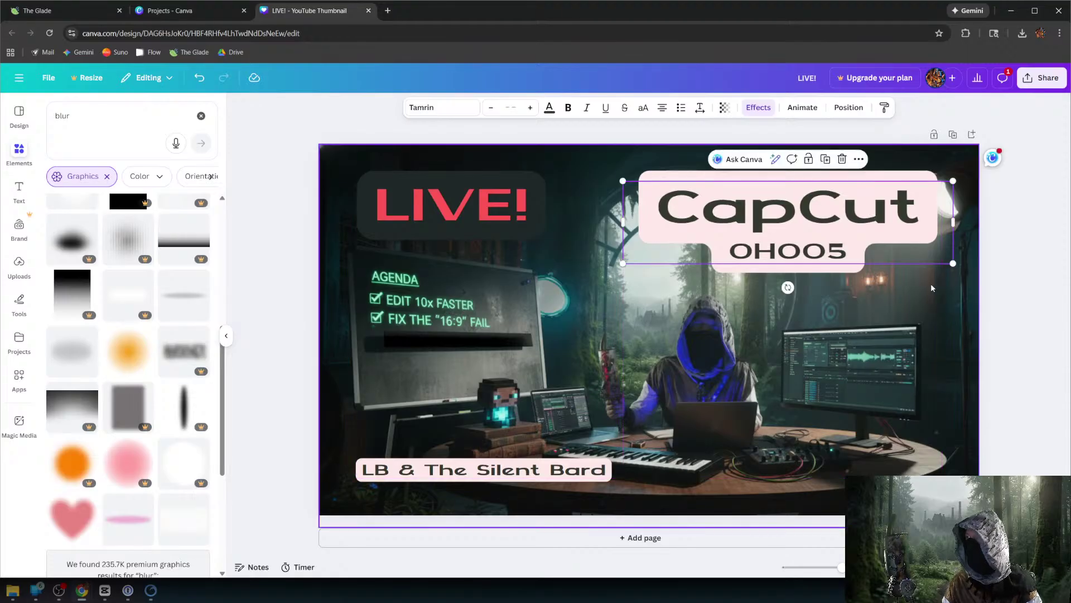
pyautogui.click(1006, 296)
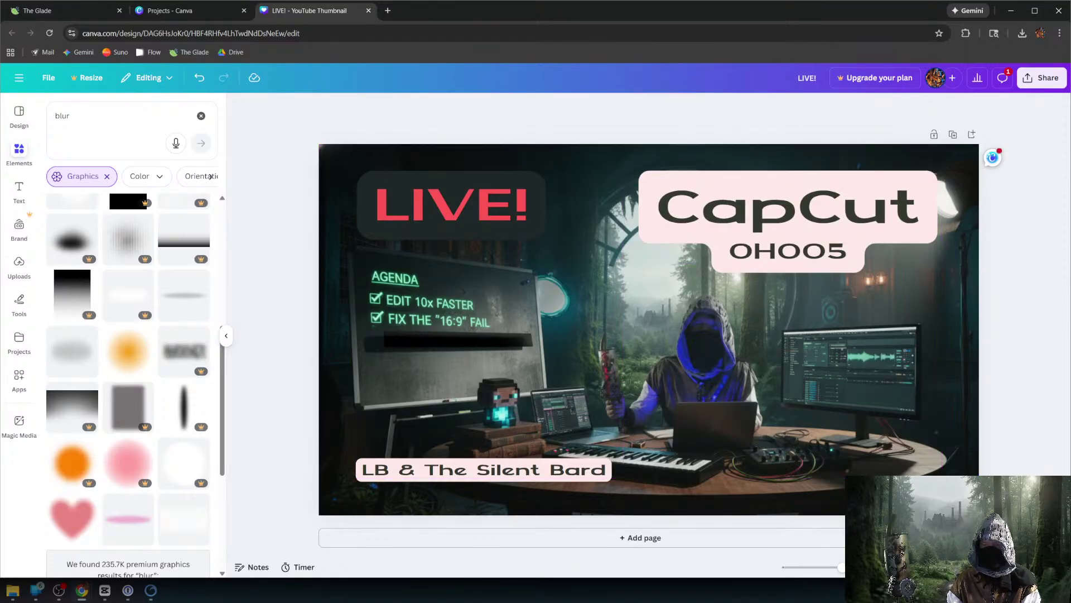
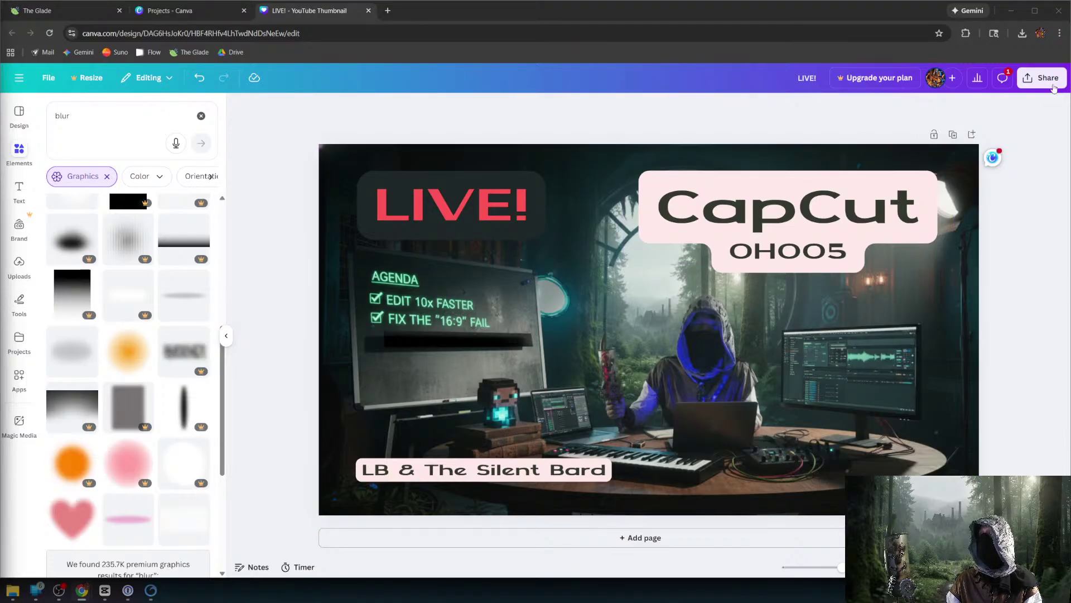
# Download the finished thumbnail design as an image file and switch back to the stream's video details in YouTube Studio.
pyautogui.click(1042, 78)
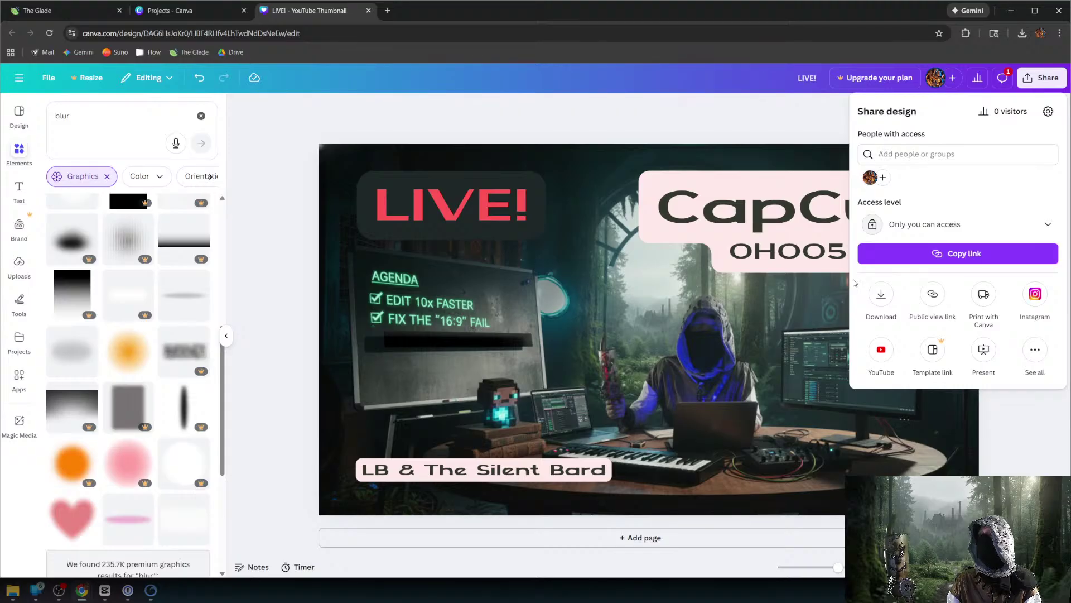
pyautogui.click(882, 296)
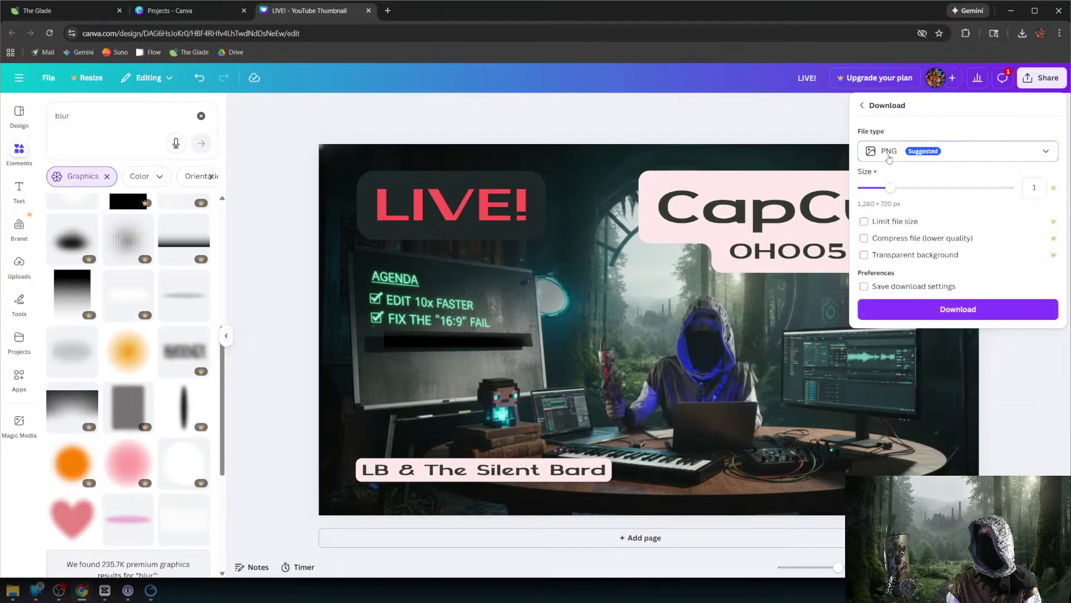
pyautogui.click(949, 151)
pyautogui.click(887, 188)
pyautogui.click(913, 323)
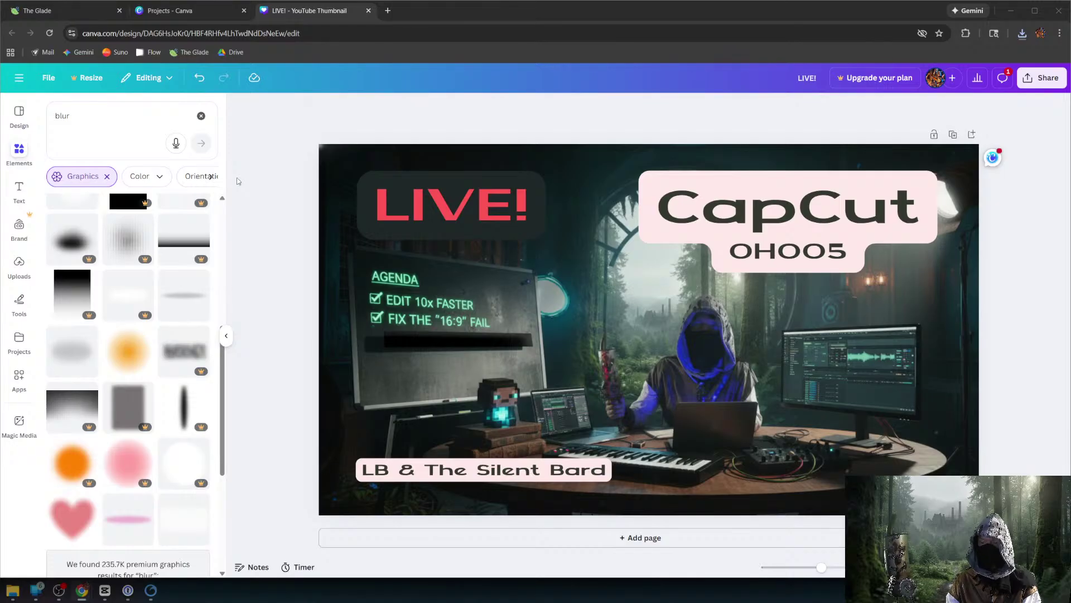
pyautogui.hotkey('alt', 'Tab')
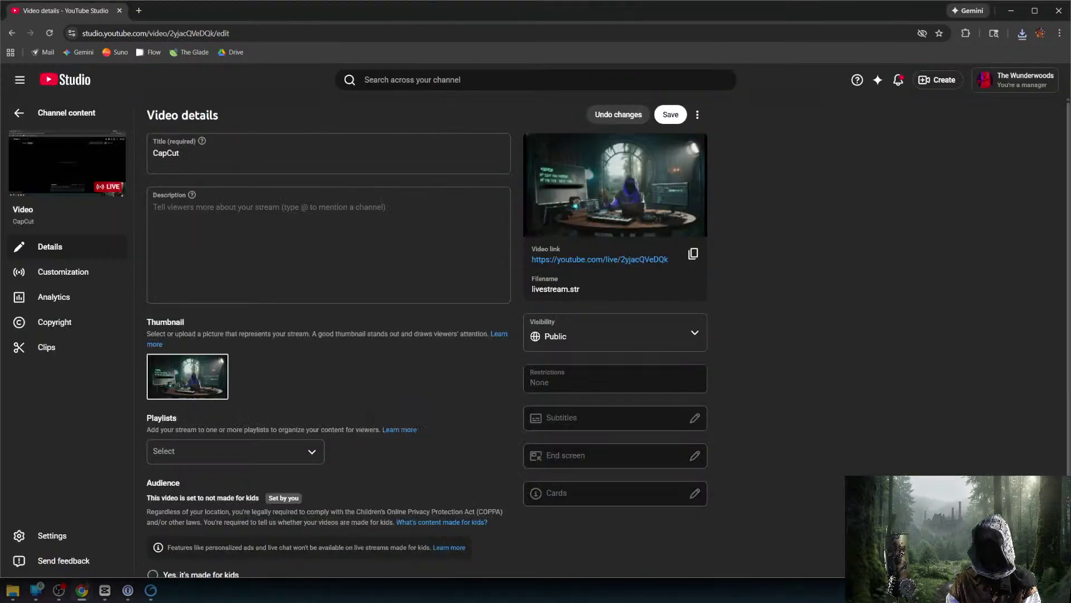
pyautogui.click(218, 366)
pyautogui.click(239, 369)
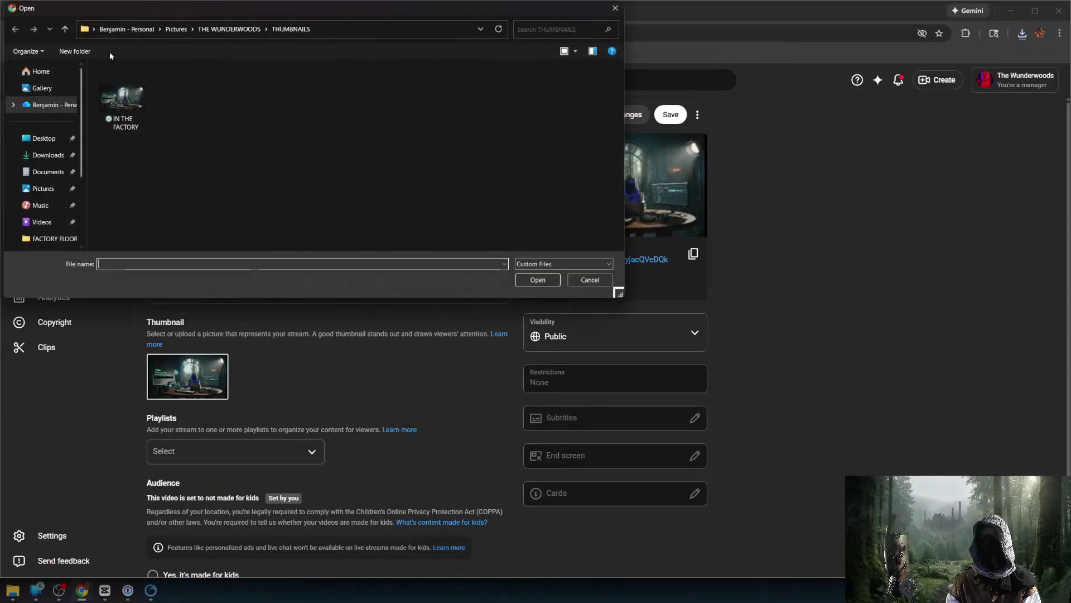
pyautogui.click(229, 29)
pyautogui.doubleClick(132, 99)
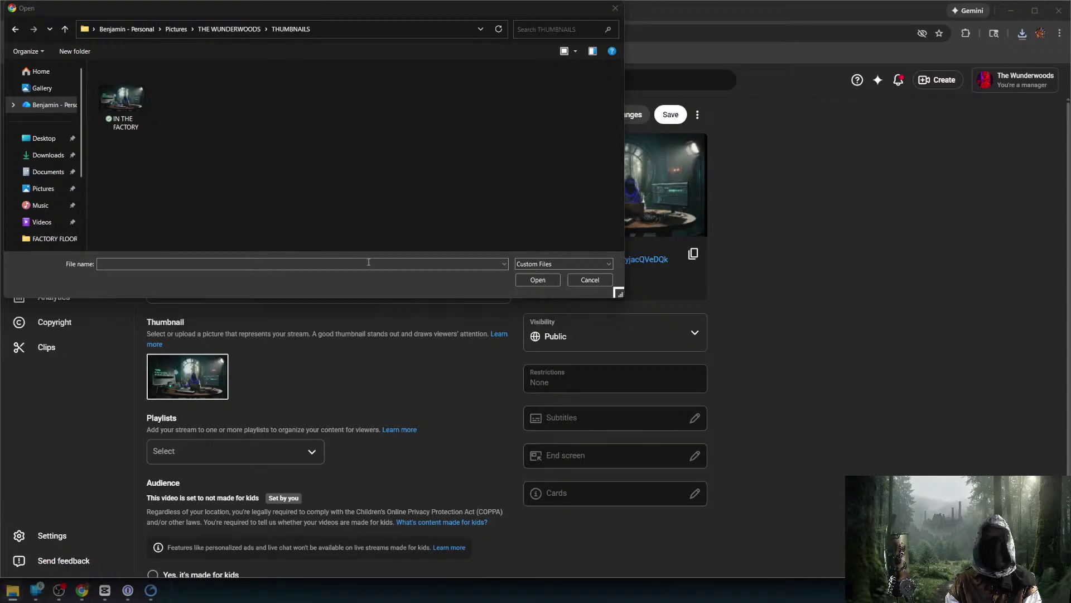
pyautogui.click(586, 280)
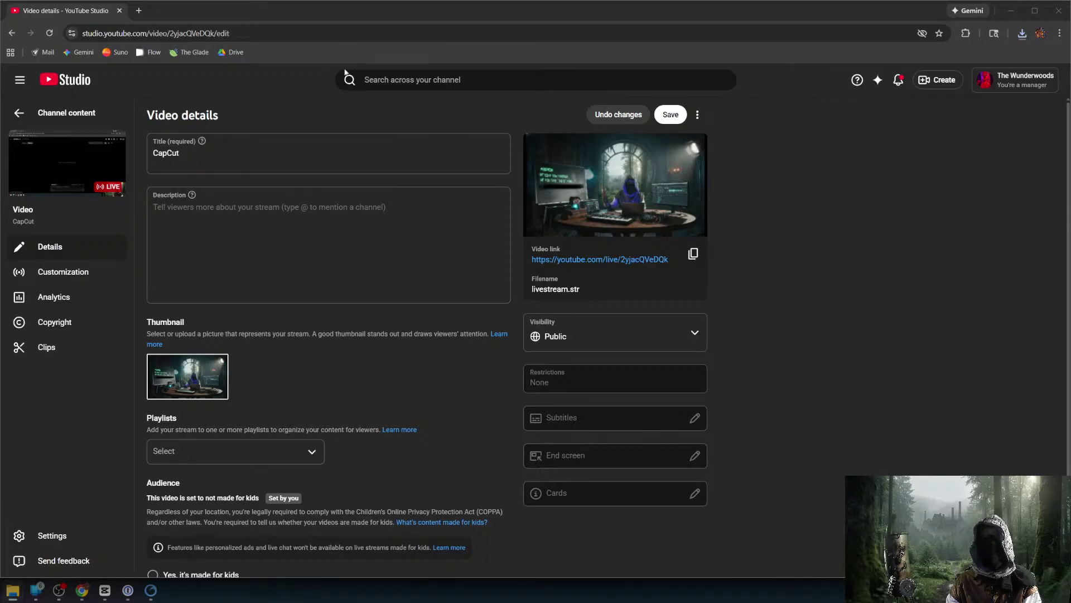
# Switch to File Explorer, move the downloaded image into THE WUNDERWOODS' THUMBNAILS folder and return to the video details.
pyautogui.press('super+e')
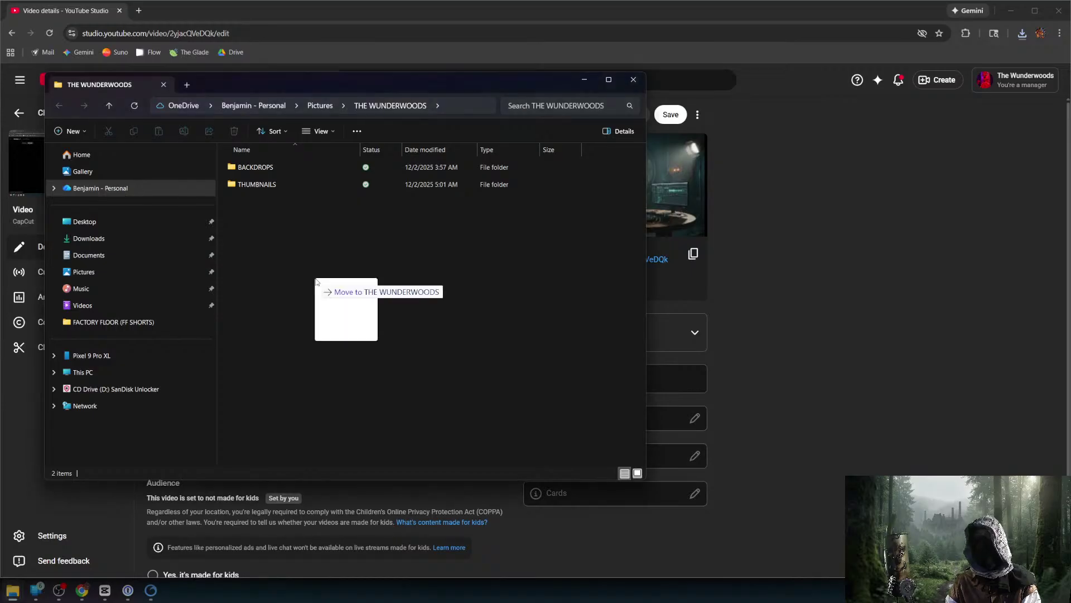
pyautogui.moveTo(274, 205); pyautogui.dragTo(263, 188)
pyautogui.doubleClick(241, 186)
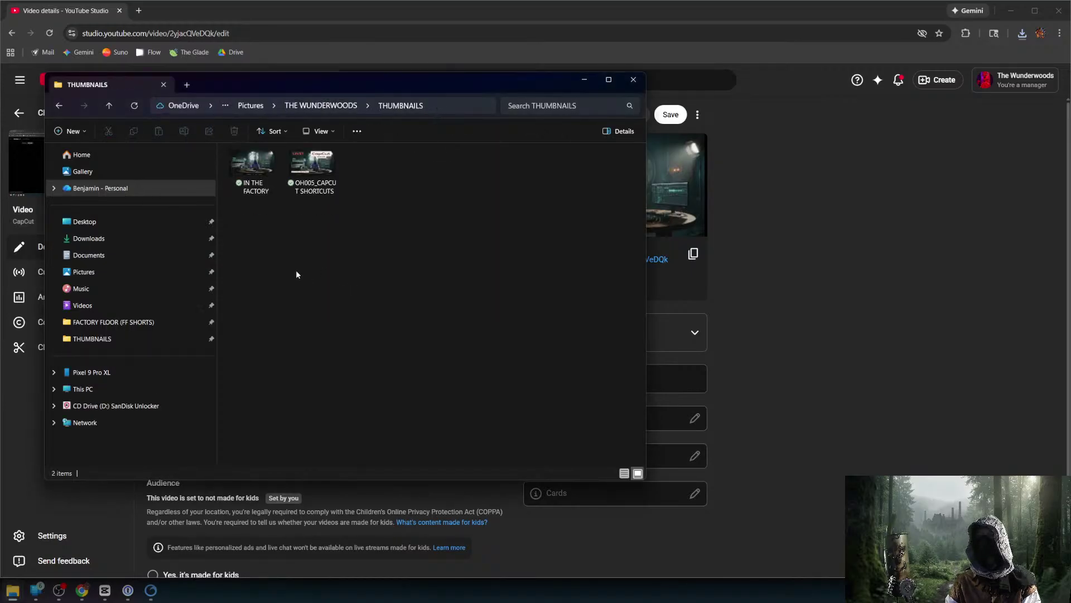
pyautogui.click(815, 176)
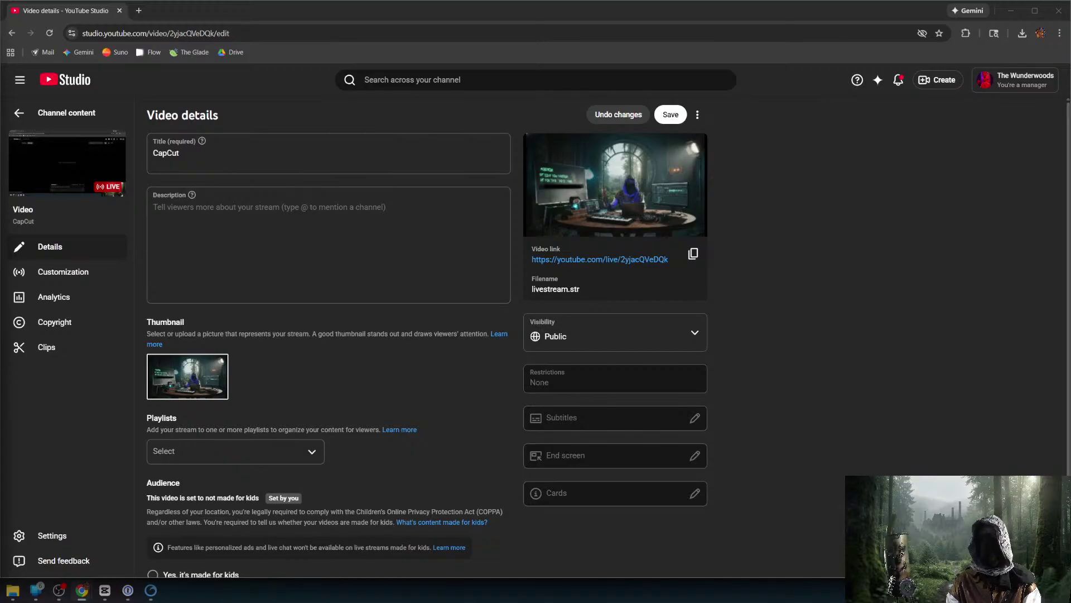
# Replace the stream's thumbnail with the image OH005_CAPCUT SHORTCUTS.
pyautogui.click(221, 366)
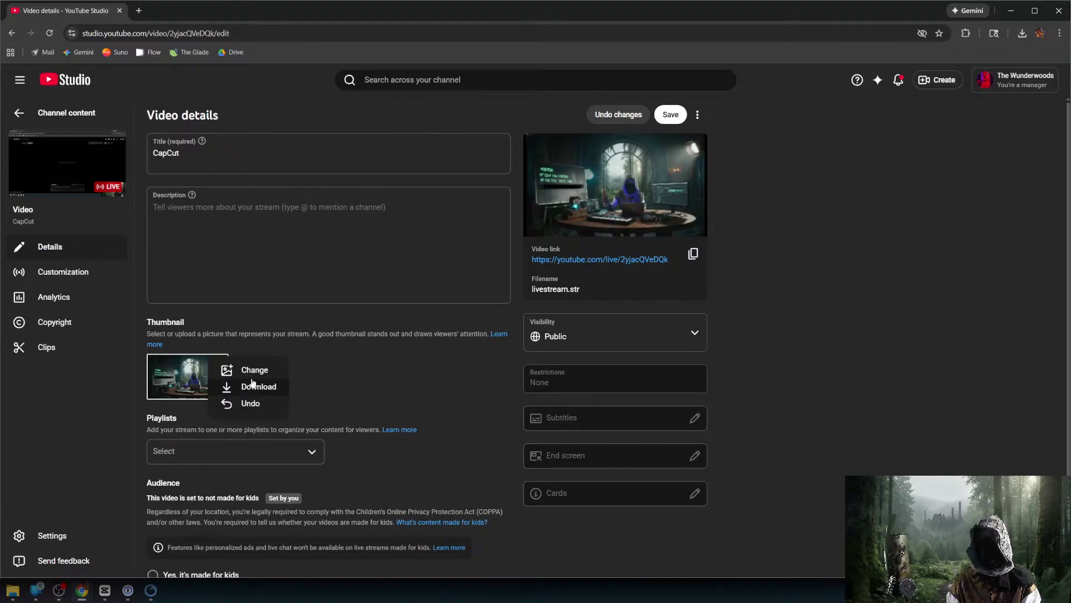
pyautogui.click(253, 370)
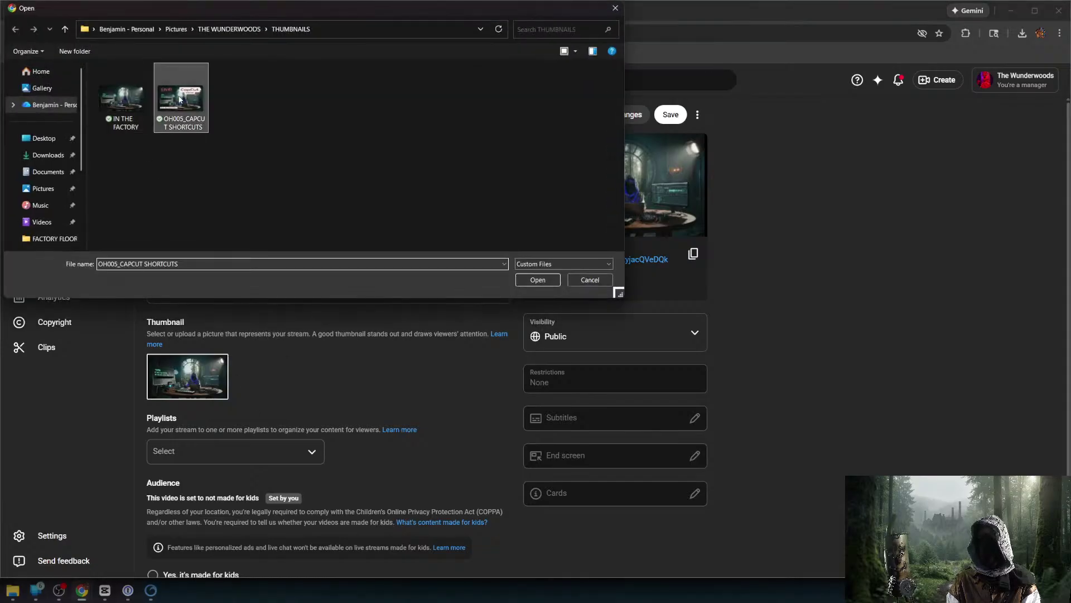
pyautogui.doubleClick(180, 99)
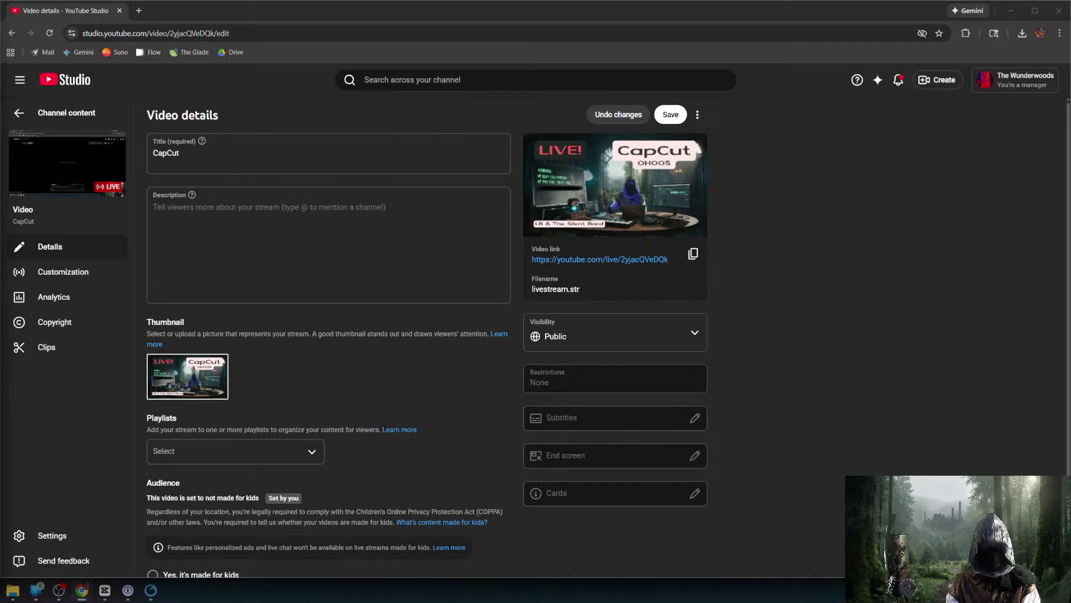
# Paste the prepared stream description, complete its opening word as "What's" and insert an empty line above it.
pyautogui.click(229, 238)
pyautogui.hotkey('ctrl', 'v')
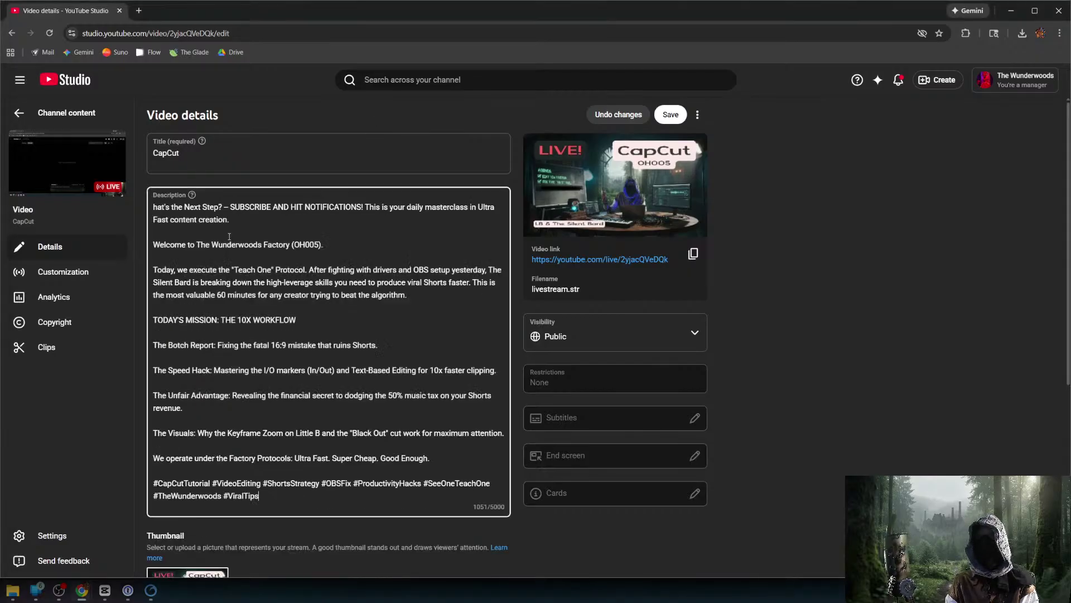
pyautogui.click(375, 345)
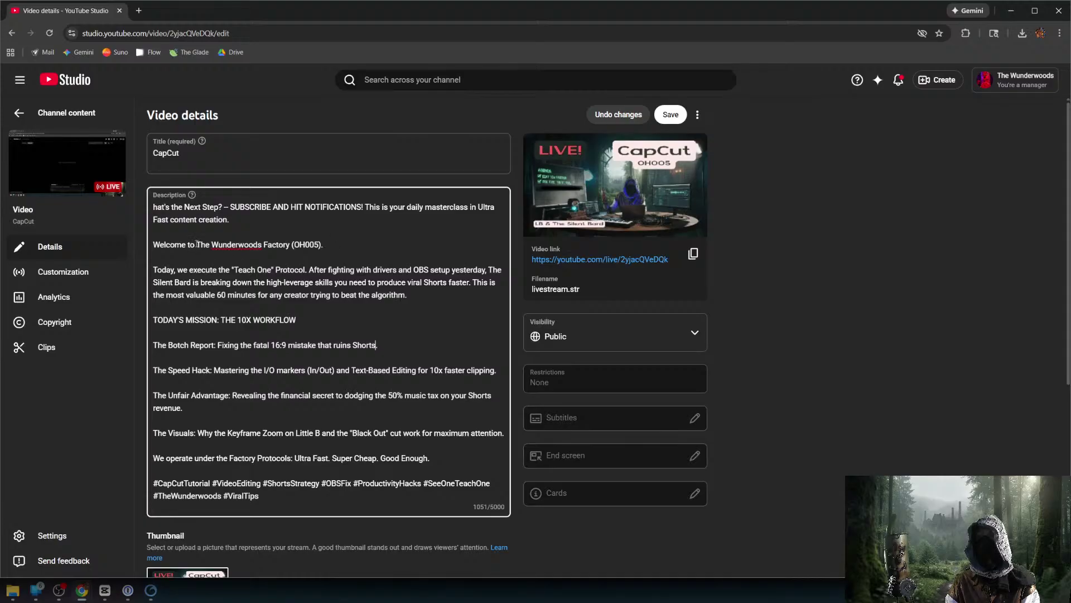
pyautogui.click(154, 207)
pyautogui.write('W')
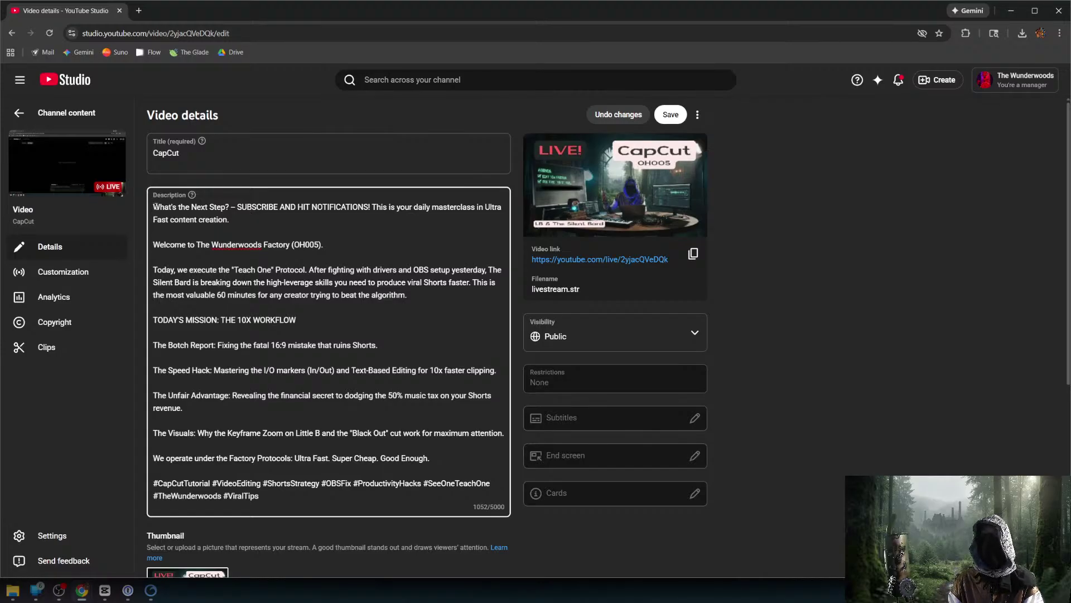
pyautogui.click(155, 206)
pyautogui.press('Return')
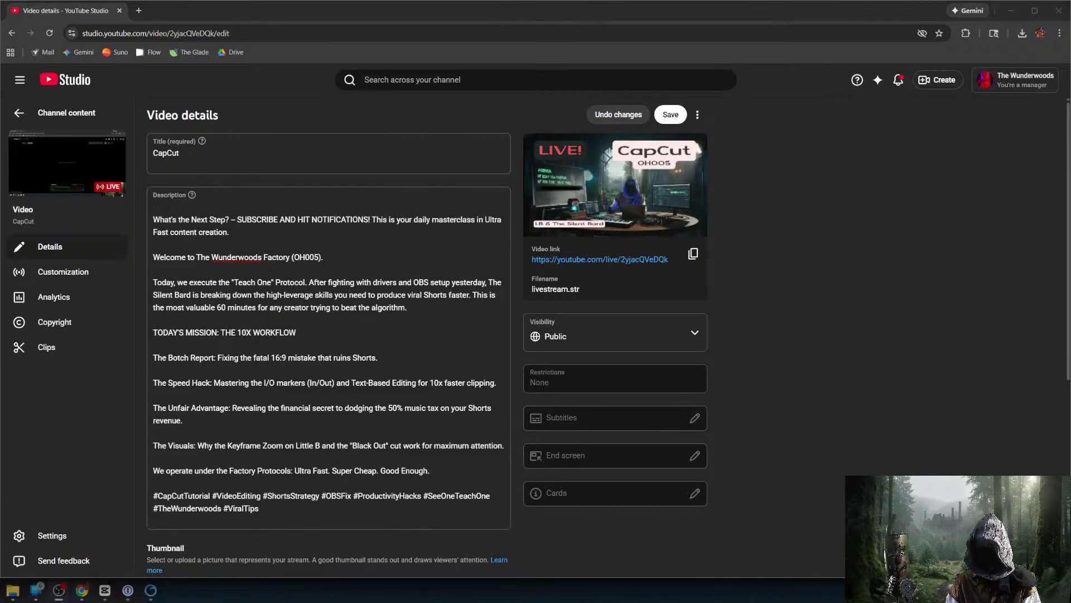
# In a duplicate YouTube Studio tab, copy the shareable link of the OBS FF001 short from the channel's Shorts list.
pyautogui.click(153, 207)
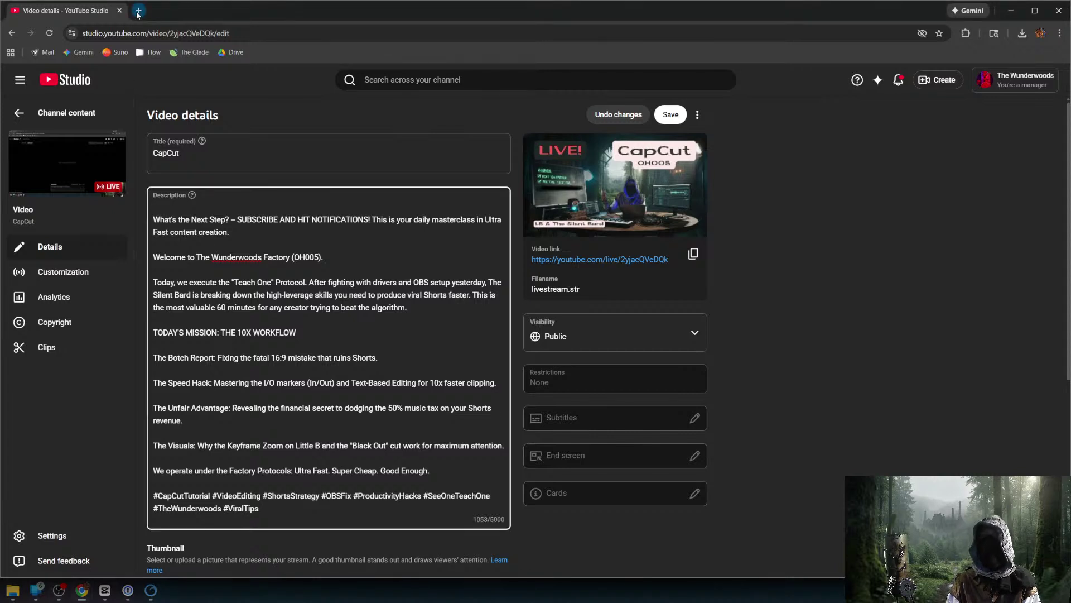
pyautogui.rightClick(74, 12)
pyautogui.click(115, 106)
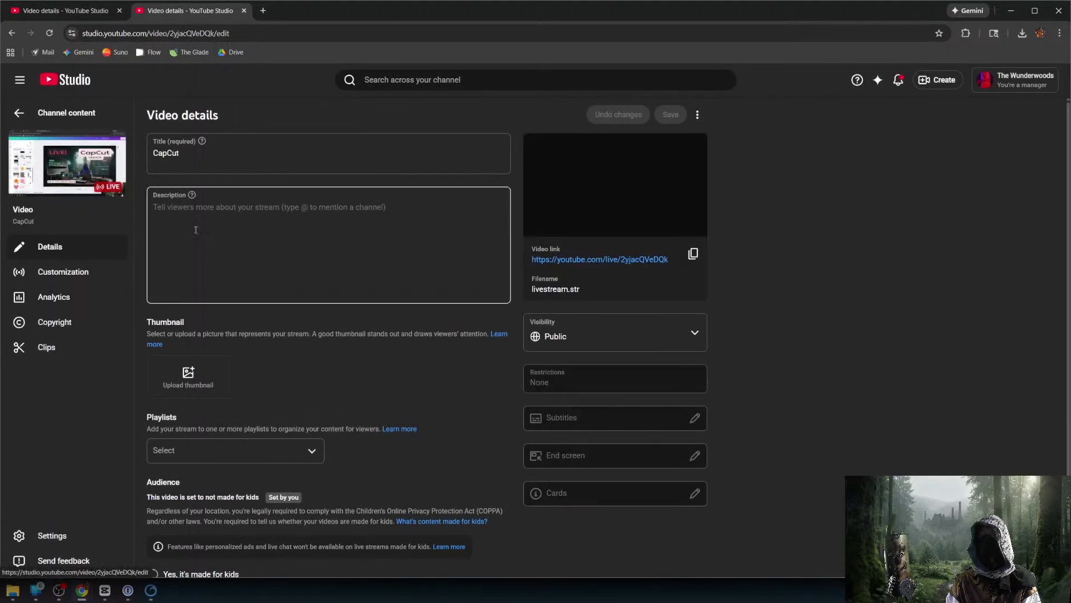
pyautogui.click(19, 113)
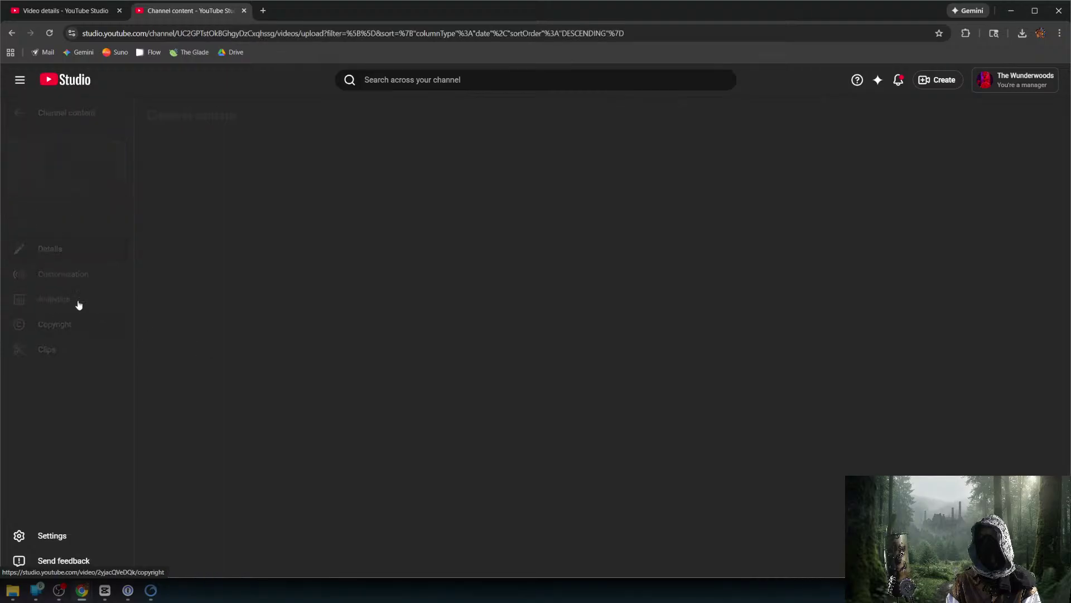
pyautogui.click(268, 148)
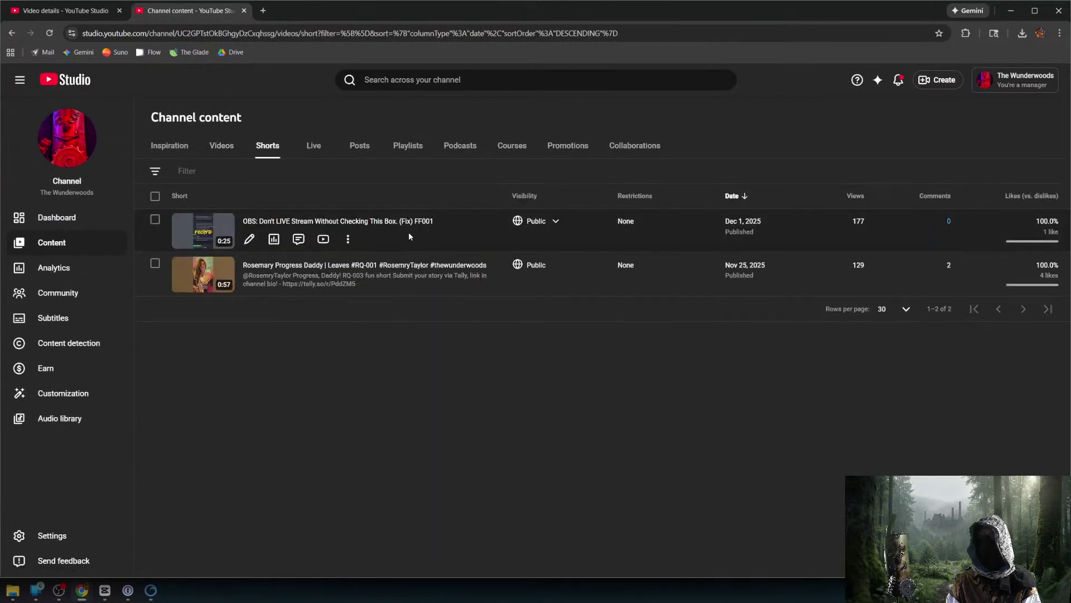
pyautogui.click(348, 239)
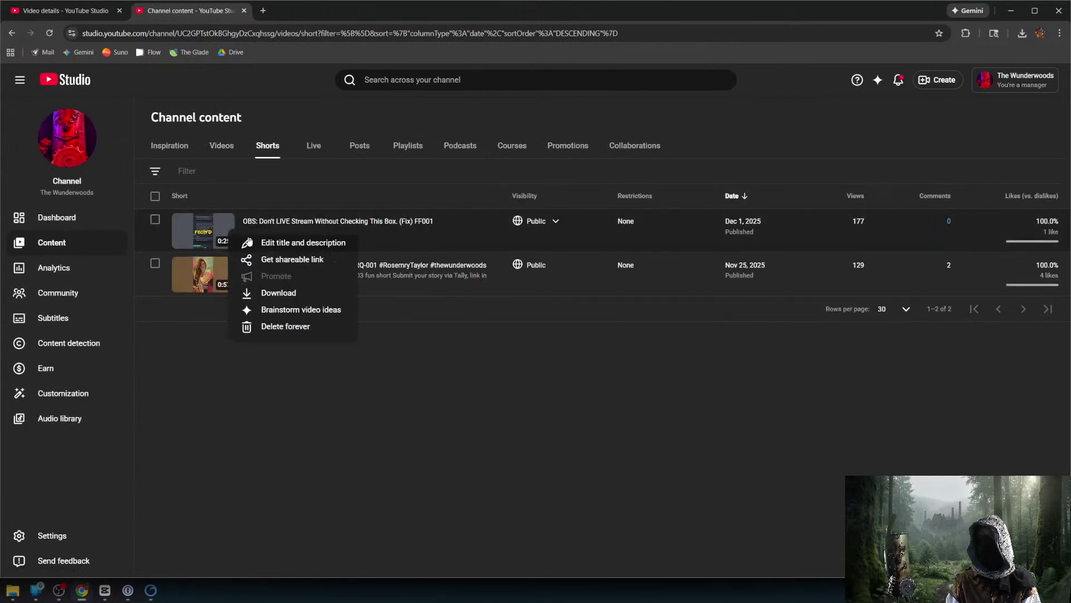
pyautogui.click(270, 258)
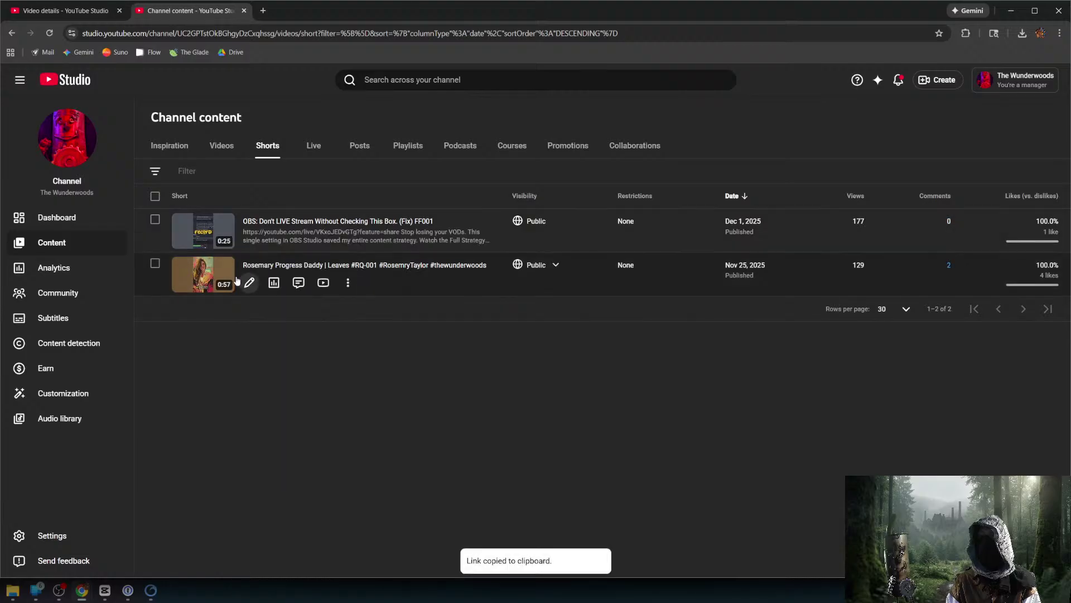
# Paste the short's link into the empty first line of the CapCut stream's description.
pyautogui.click(75, 13)
pyautogui.click(156, 207)
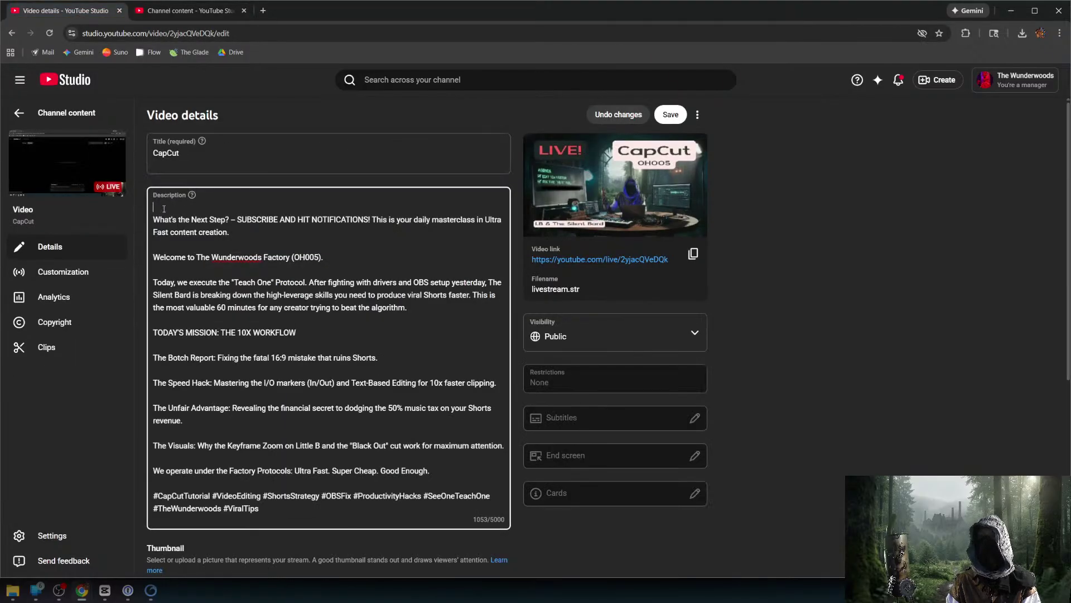
pyautogui.hotkey('ctrl', 'v')
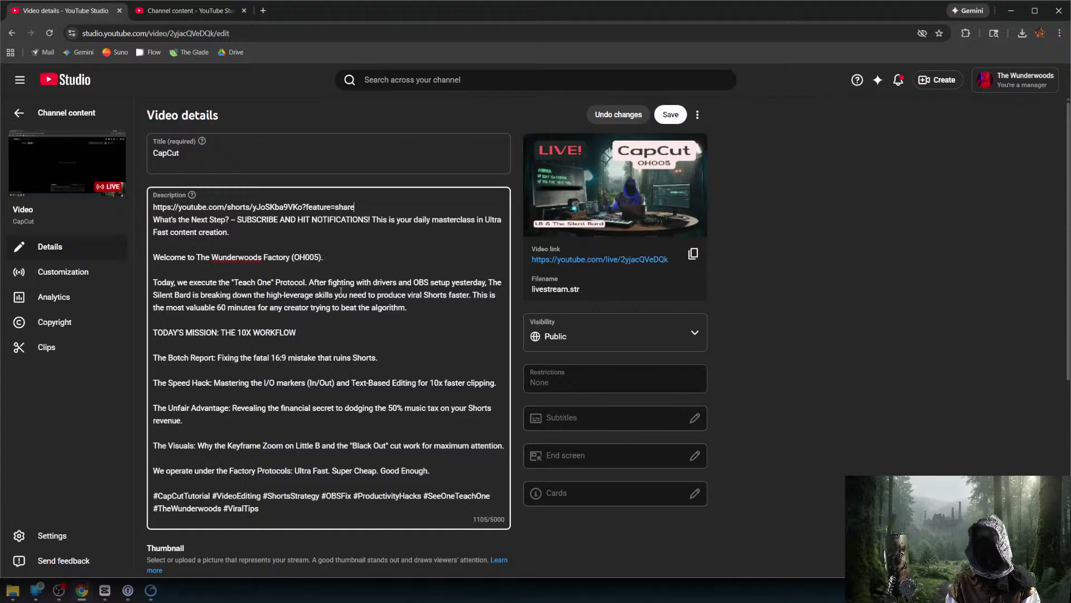
# Read through the description's "Teach One" Protocol paragraph, the 10X WORKFLOW points and the Factory Protocols line.
pyautogui.moveTo(225, 285); pyautogui.dragTo(308, 285)
pyautogui.click(221, 285)
pyautogui.moveTo(221, 284); pyautogui.dragTo(304, 284)
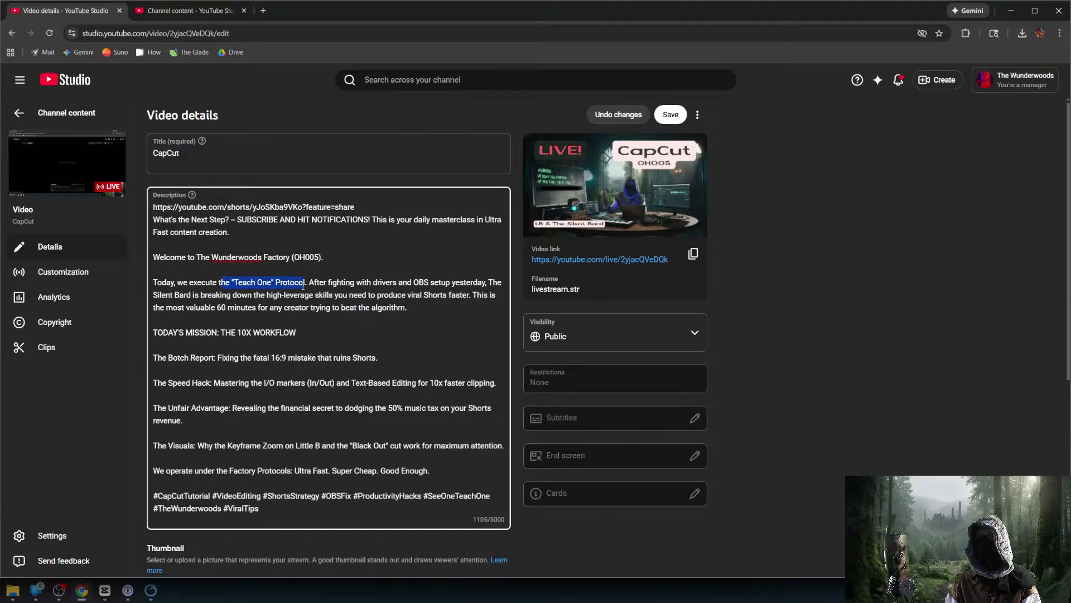
pyautogui.hotkey('alt', 'Tab')
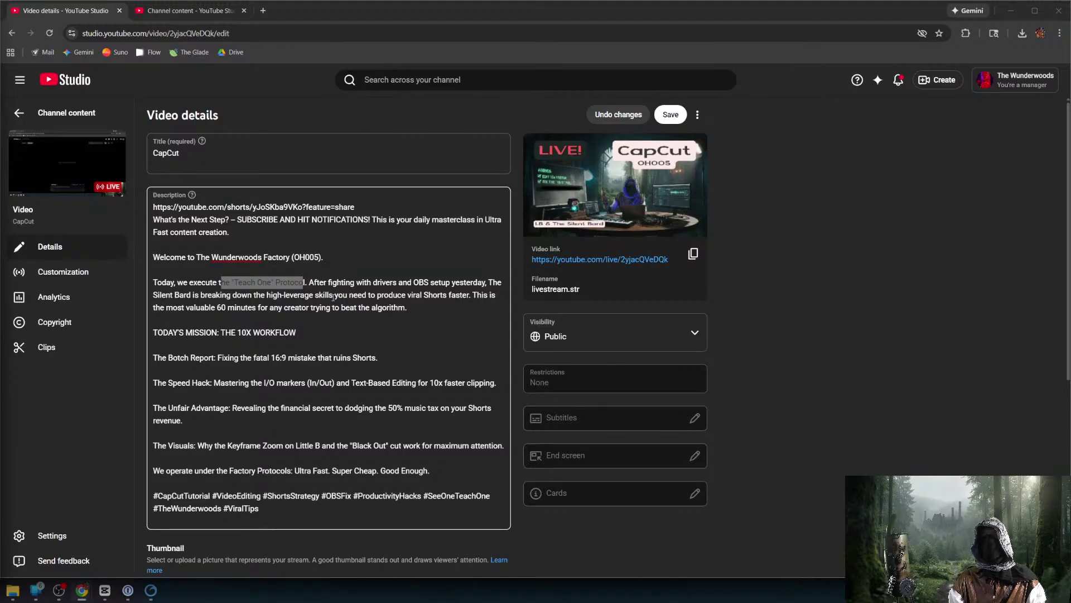
pyautogui.click(333, 296)
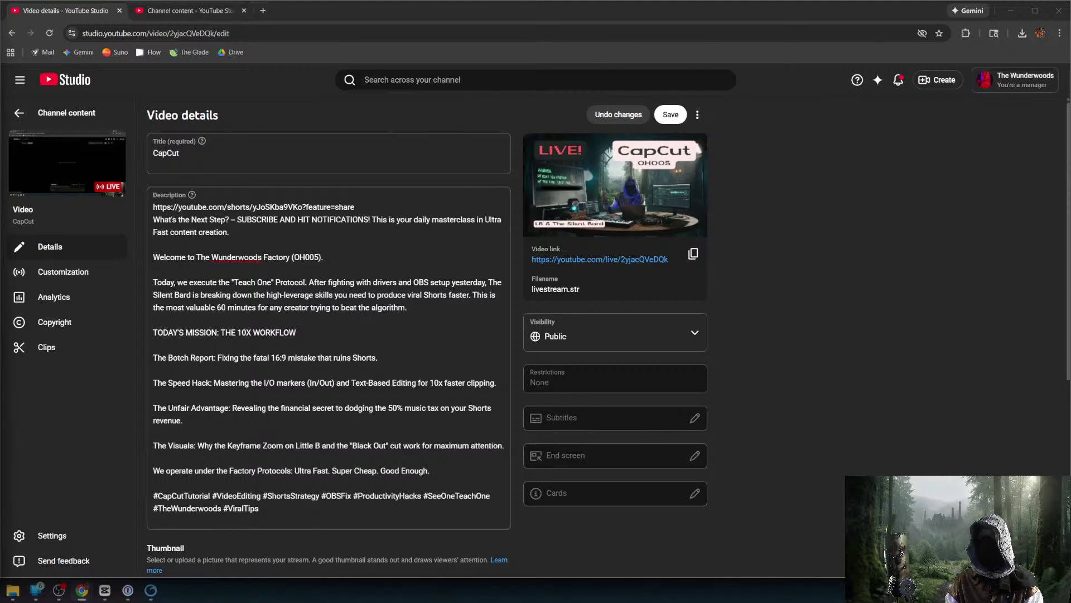
pyautogui.scroll(-2, 256, 296)
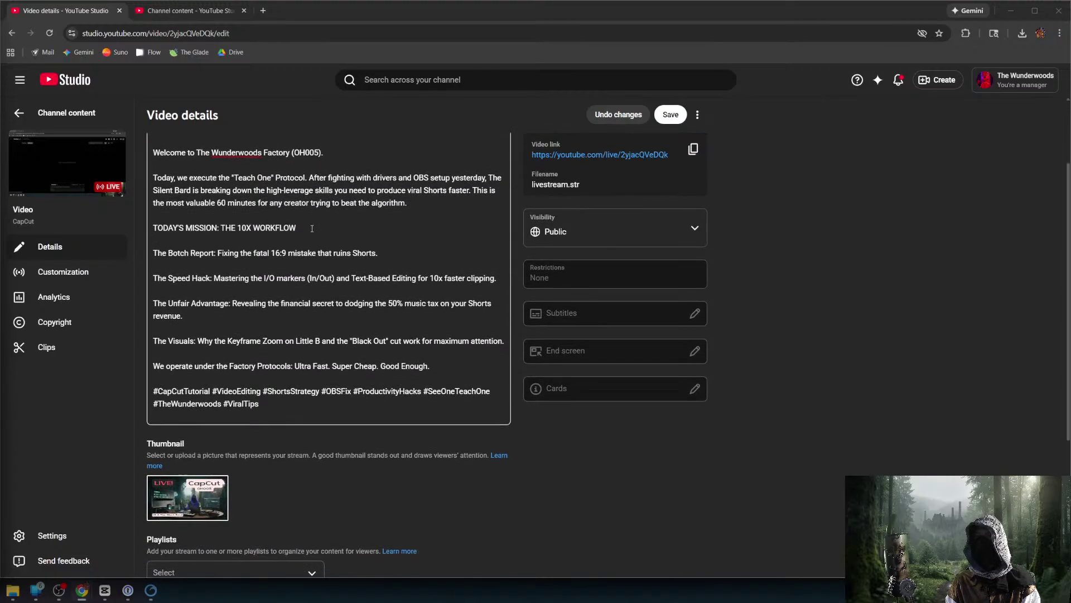
pyautogui.moveTo(162, 254); pyautogui.dragTo(308, 260)
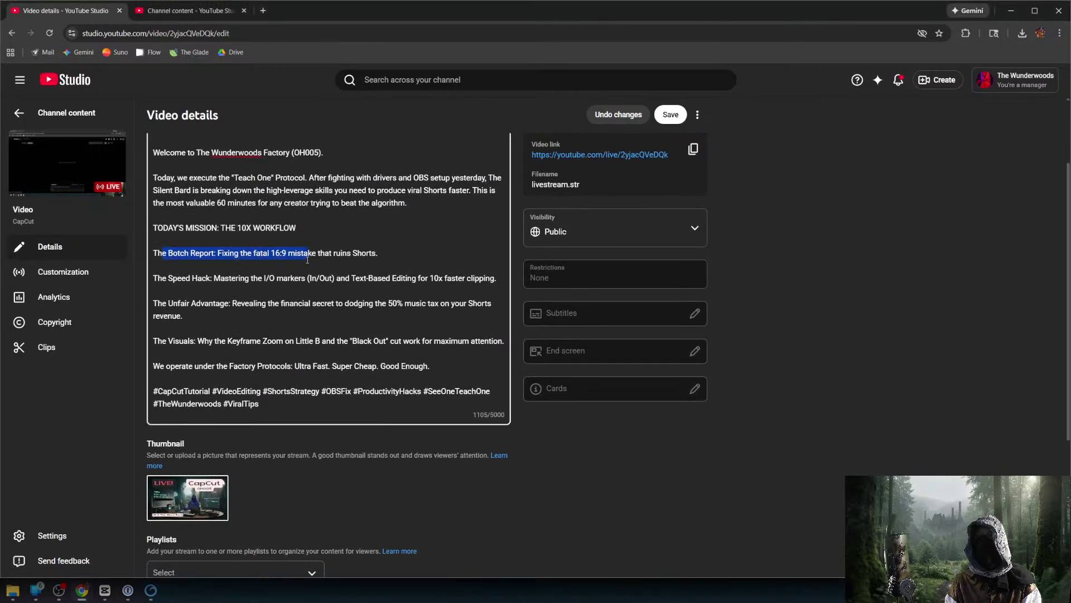
pyautogui.moveTo(163, 278); pyautogui.dragTo(327, 278)
pyautogui.moveTo(169, 303); pyautogui.dragTo(332, 310)
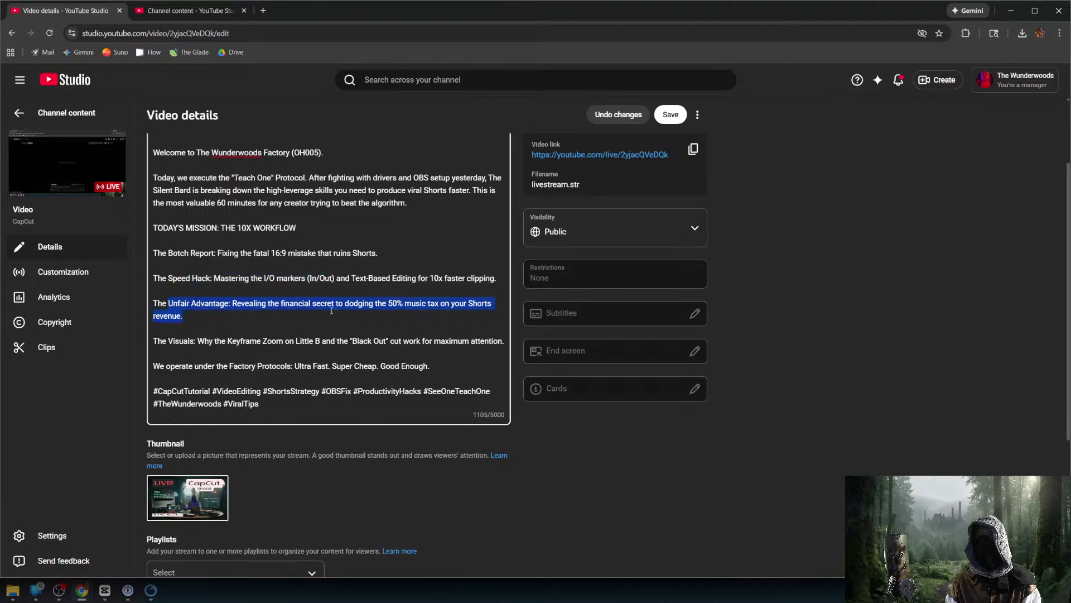
pyautogui.moveTo(169, 341); pyautogui.dragTo(374, 344)
pyautogui.moveTo(154, 366); pyautogui.dragTo(326, 367)
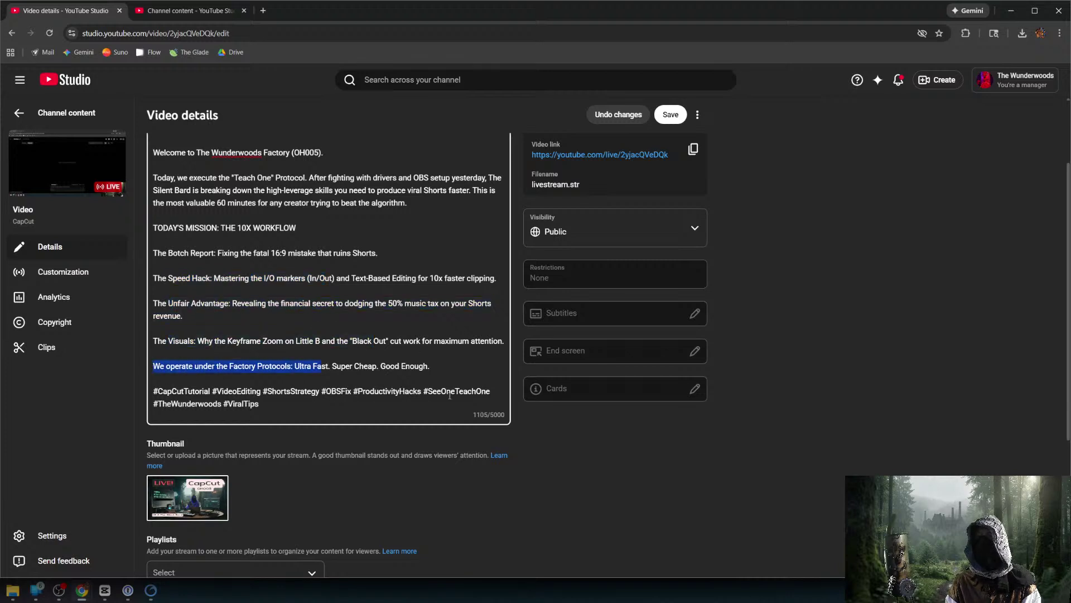
# Add the stream to the "Office Hours [04:30 EST] DAILY!" playlist.
pyautogui.scroll(-4, 585, 446)
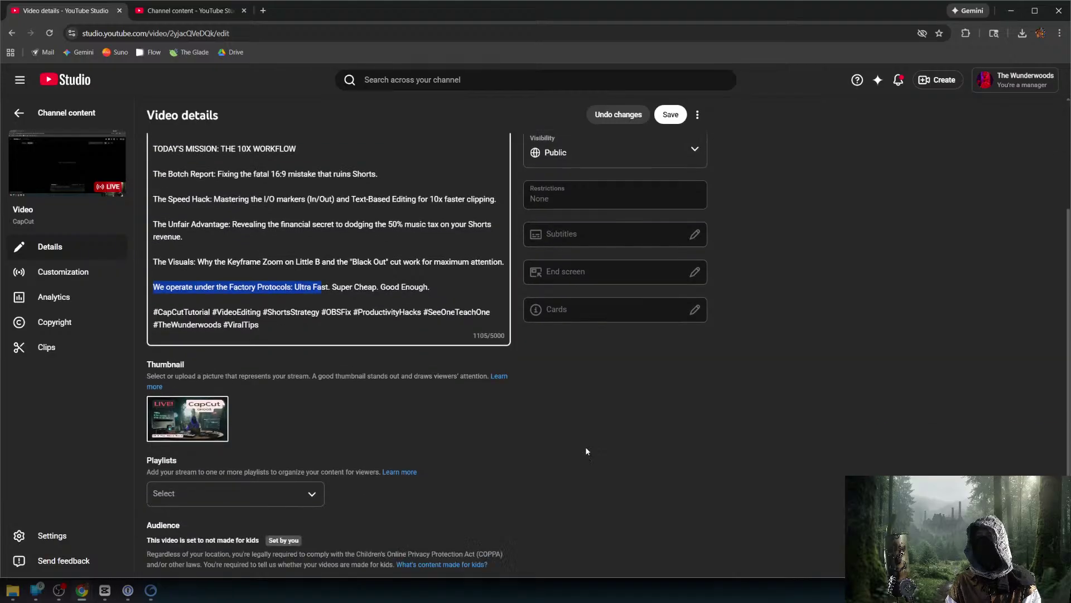
pyautogui.click(231, 344)
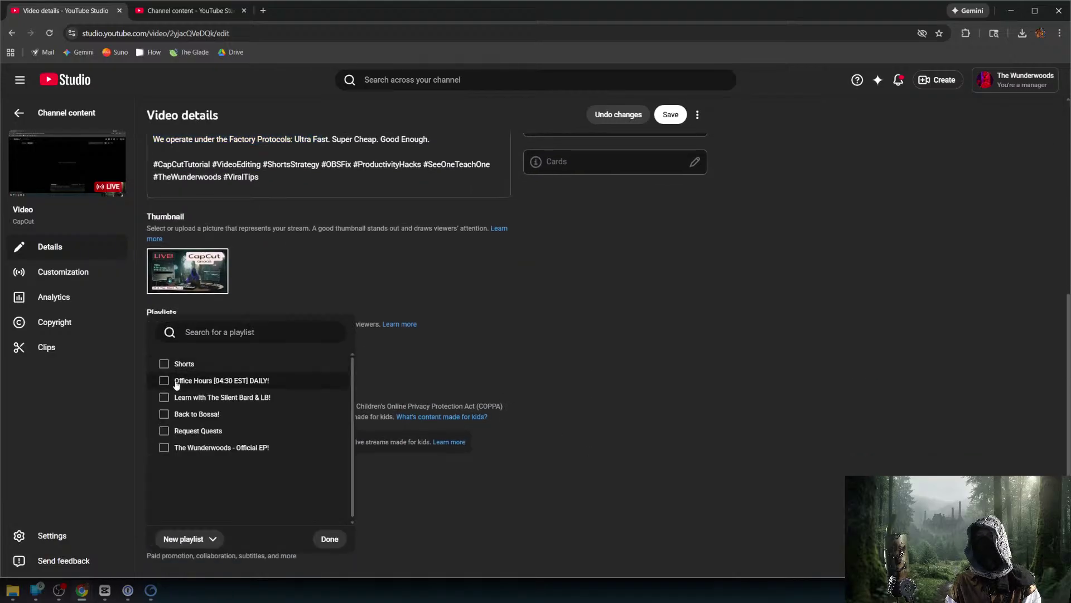
pyautogui.click(259, 381)
pyautogui.click(568, 357)
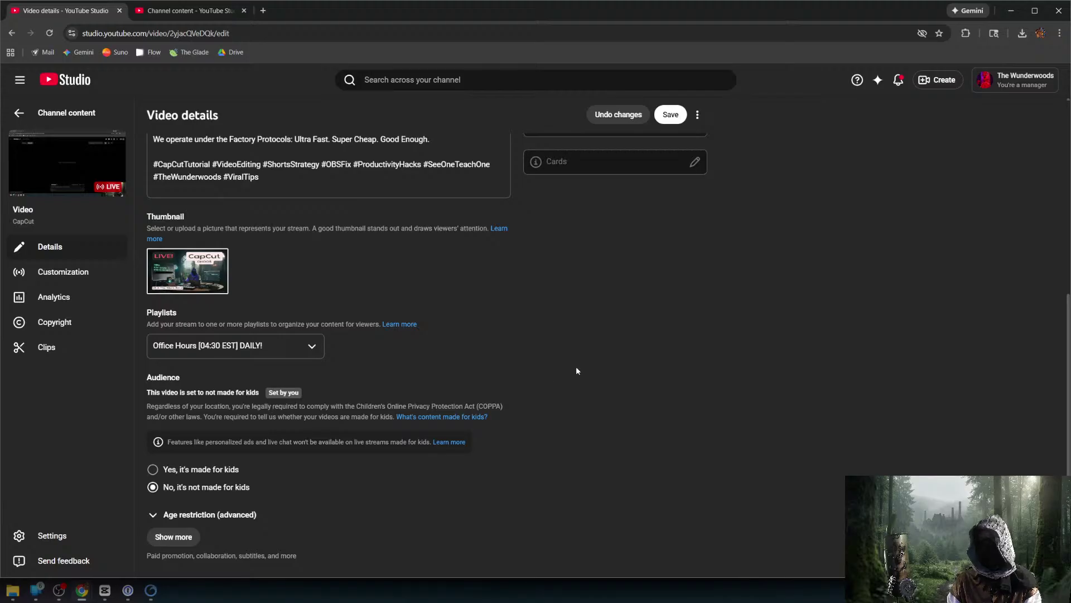
# Expand the additional stream details and review the altered content, automatic chapters, places, concepts, tags and language settings.
pyautogui.click(173, 536)
pyautogui.scroll(-5, 546, 368)
pyautogui.click(151, 435)
pyautogui.scroll(-5, 500, 372)
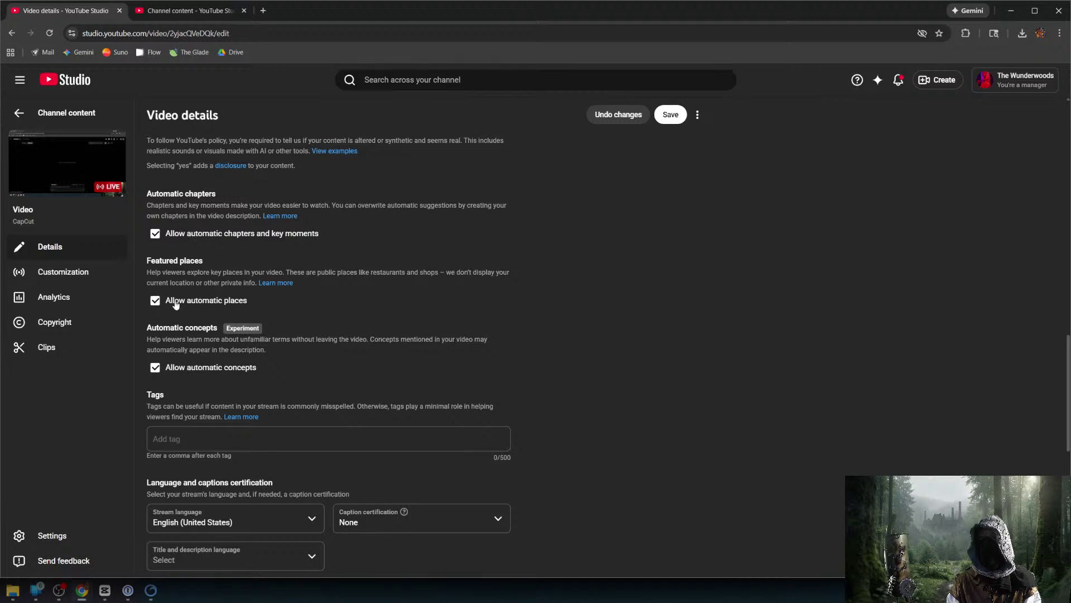
pyautogui.scroll(3, 311, 317)
pyautogui.scroll(-3, 312, 318)
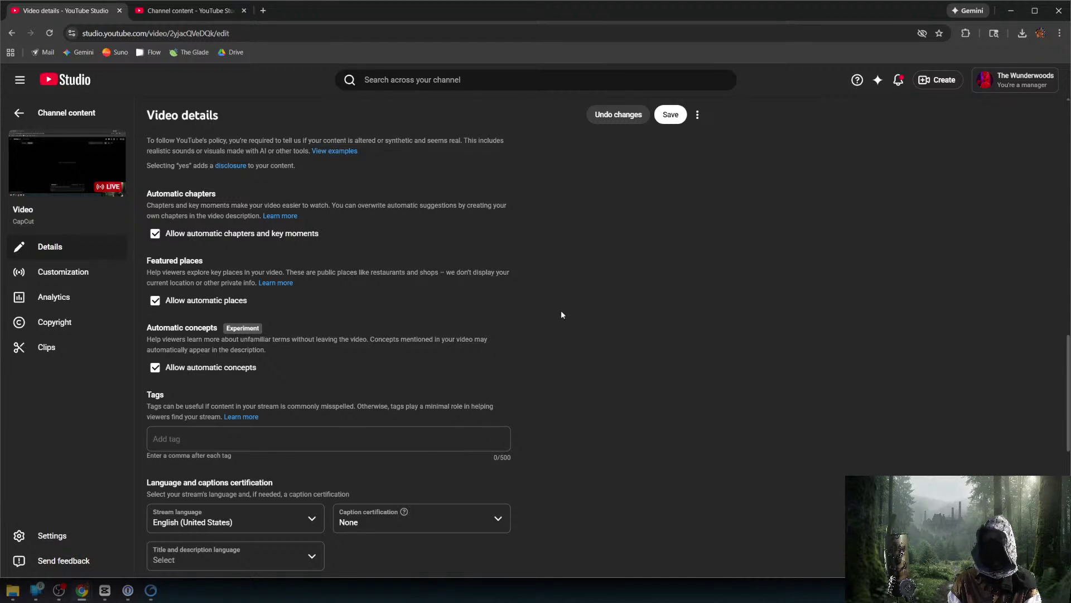
pyautogui.scroll(-2, 583, 333)
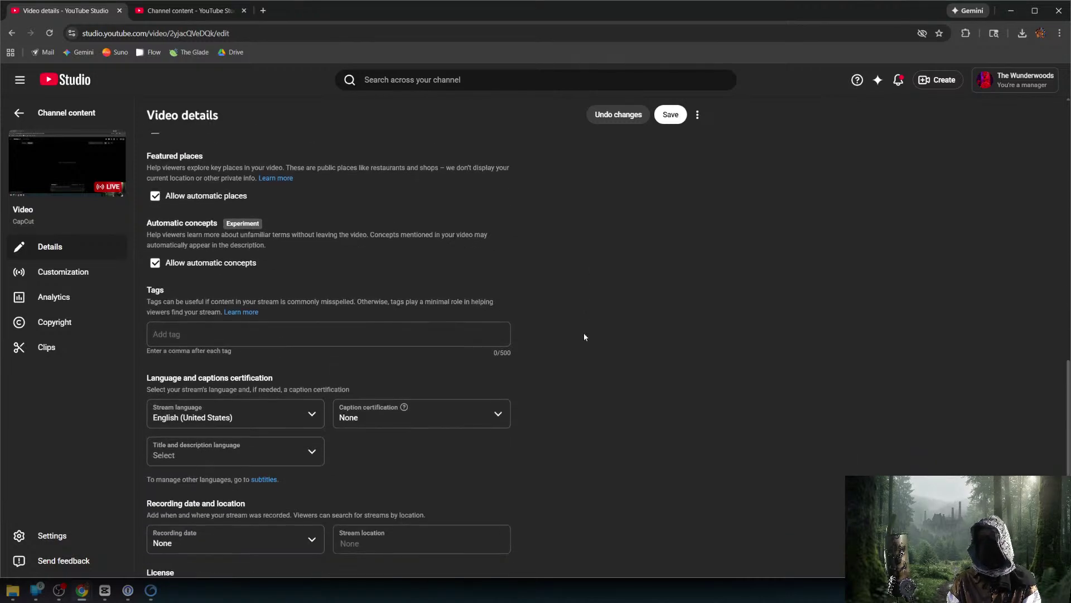
pyautogui.scroll(1, 584, 333)
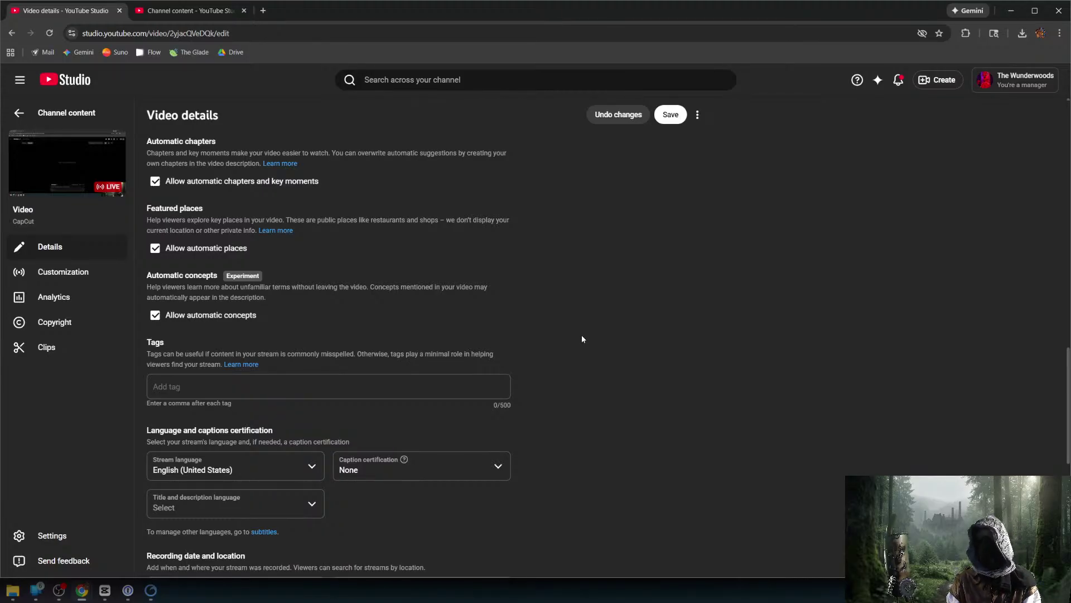
# Turn off automatic places for the stream's featured places.
pyautogui.scroll(-2, 582, 339)
pyautogui.scroll(2, 582, 338)
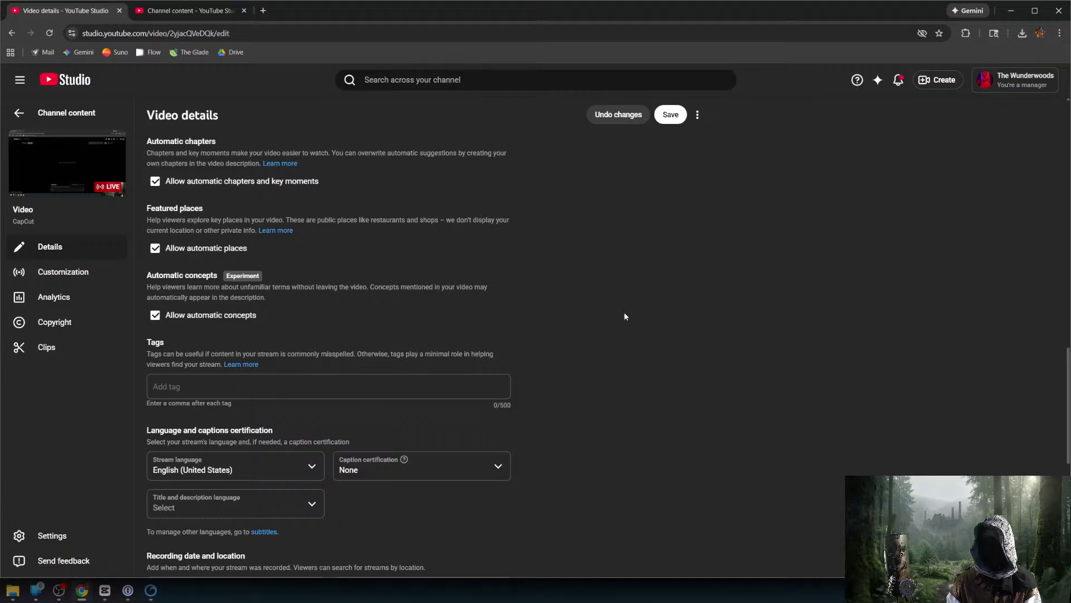
pyautogui.click(155, 248)
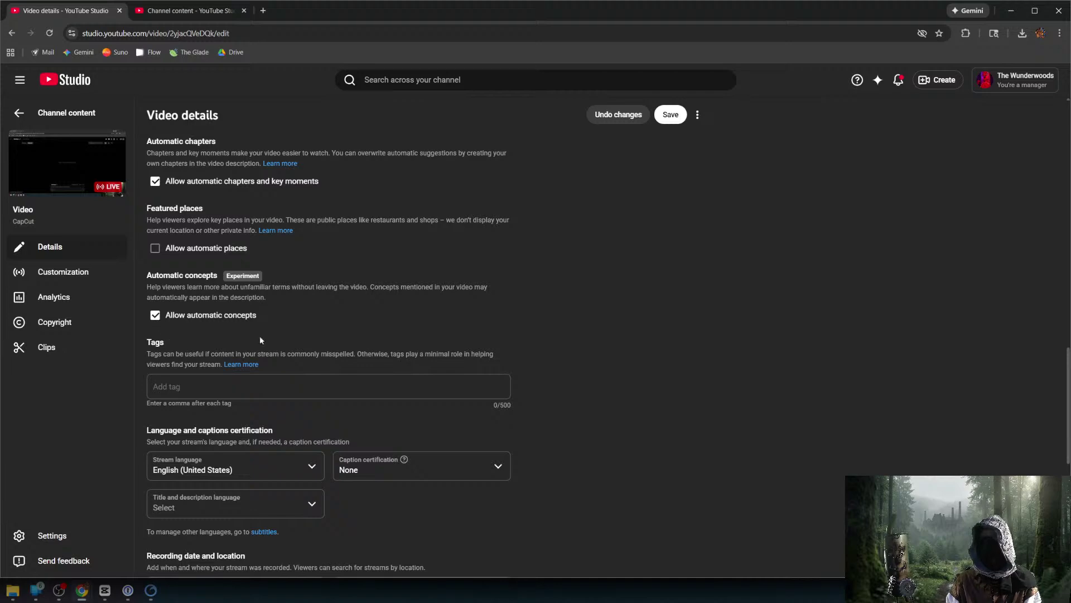
# Try to reuse the description's hashtag lines as the stream's tags, and remove the combined tag.
pyautogui.scroll(10, 510, 356)
pyautogui.scroll(6, 496, 341)
pyautogui.scroll(-2, 224, 268)
pyautogui.moveTo(197, 281); pyautogui.dragTo(156, 273)
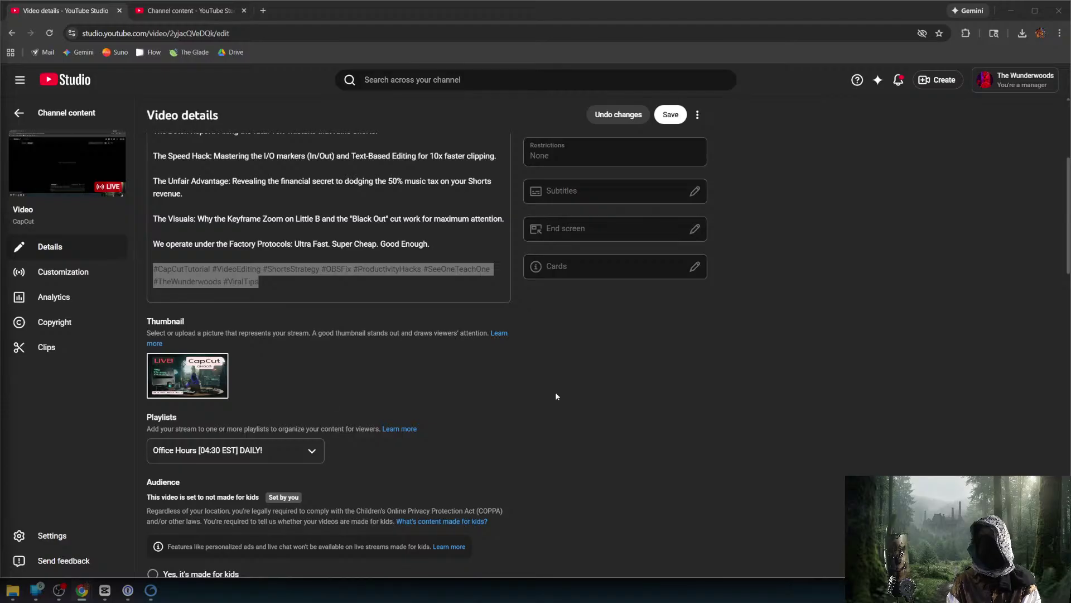
pyautogui.scroll(-2, 625, 384)
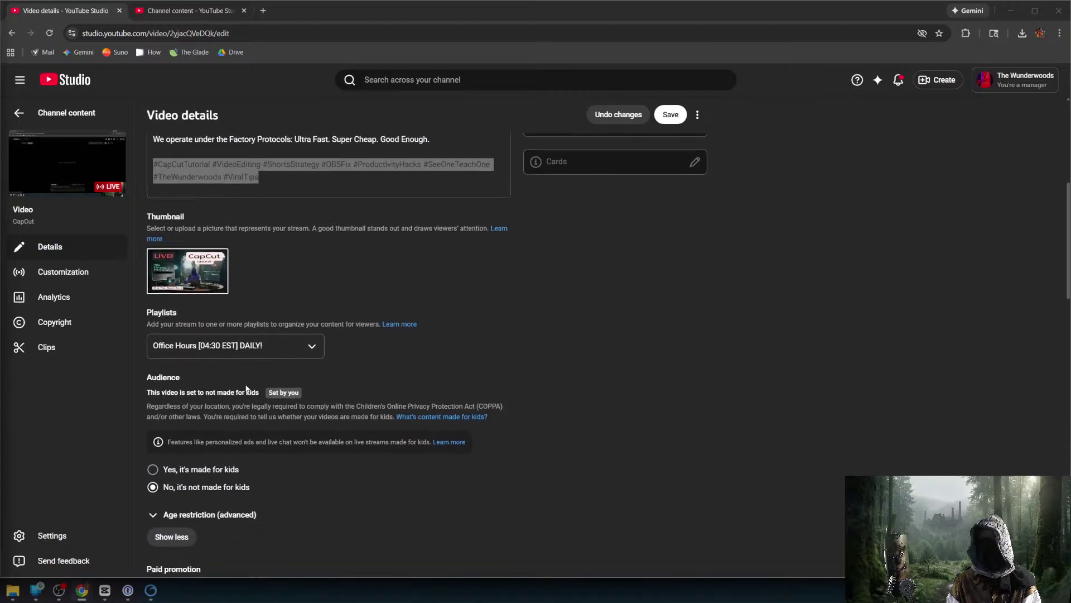
pyautogui.scroll(-4, 240, 387)
pyautogui.scroll(-12, 275, 382)
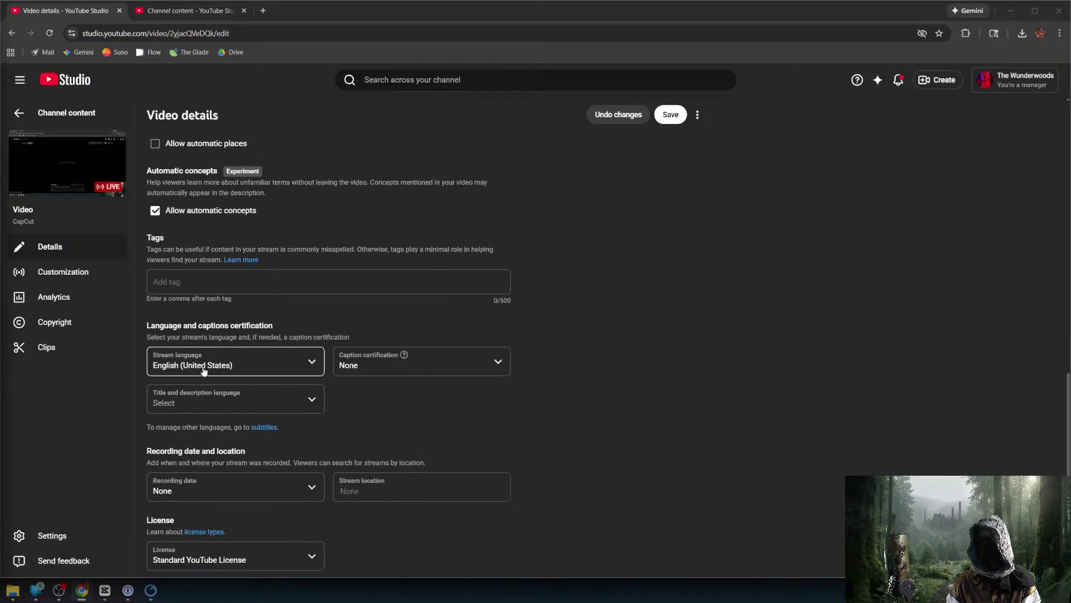
pyautogui.click(177, 281)
pyautogui.hotkey('ctrl', 'v')
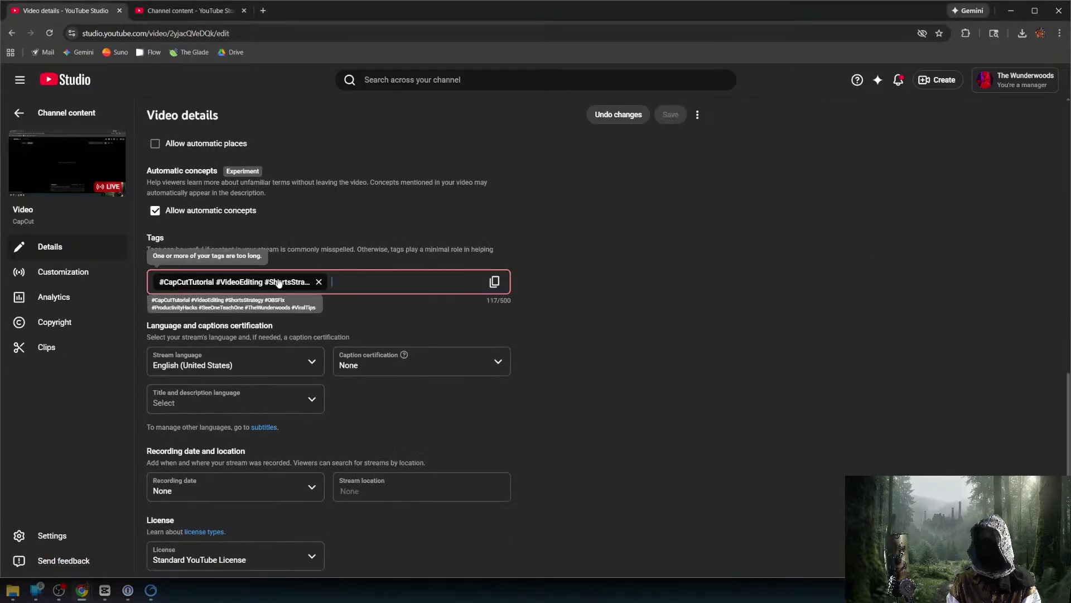
pyautogui.click(317, 282)
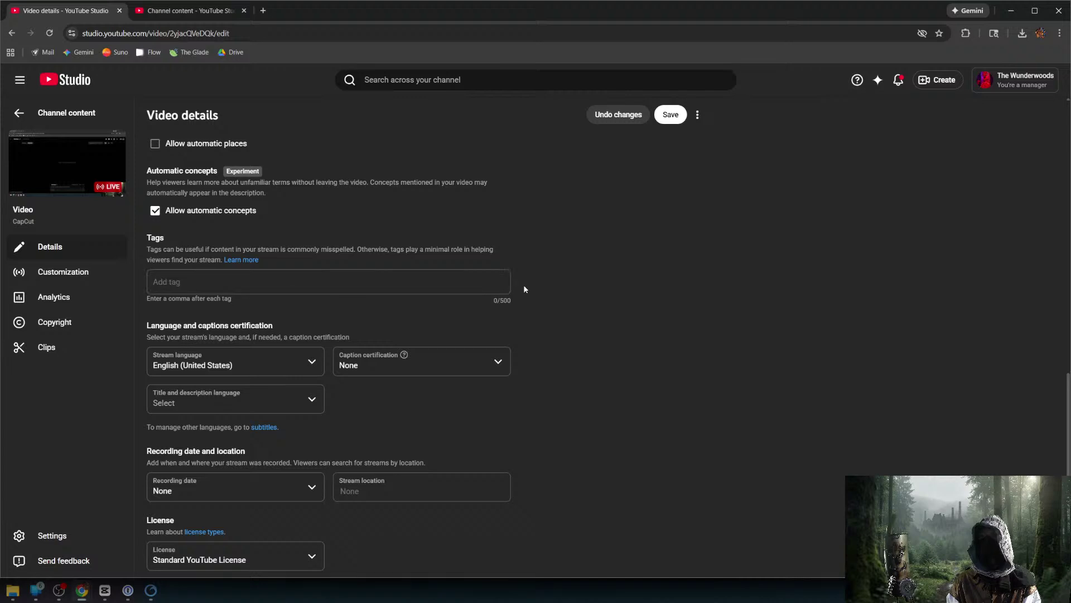
# Add the tags #CapCutTutorial, #VideoEditing, #ShortsStrategy, #OBSFix, #ProductivityHacks, #SeeOneTeachOne, #TheWunderwoods and #ViralTips as separate comma-separated entries.
pyautogui.scroll(4, 601, 362)
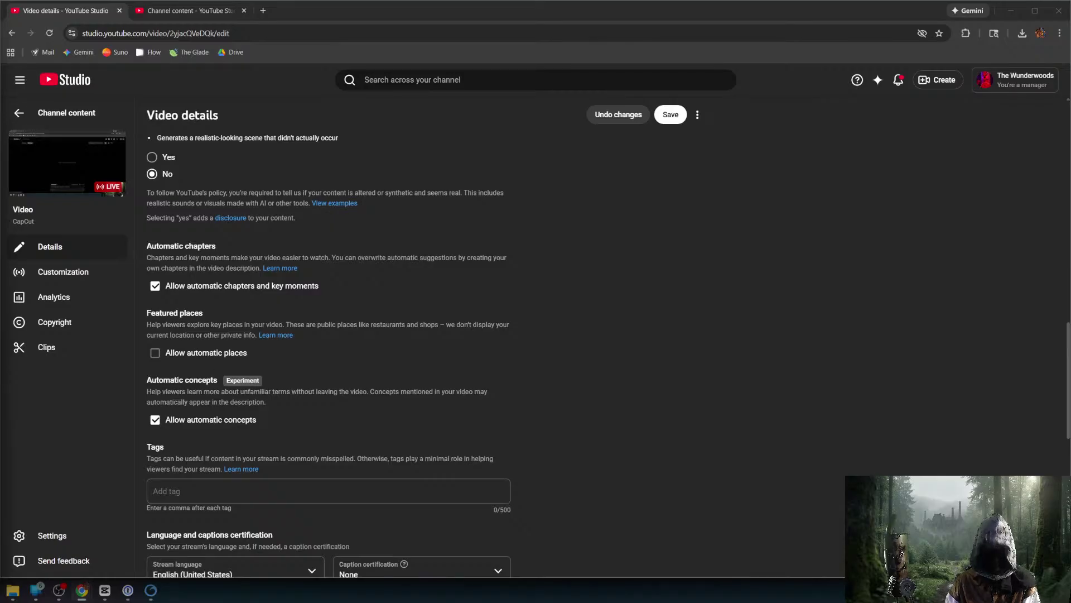
pyautogui.click(204, 498)
pyautogui.write('#CapCutTutorial, #VideoEditing, #ShortsStrategy, #OBSFix, #ProductivityHacks, #SeeOneTeachOne, #TheWunderwoods, #ViralTips')
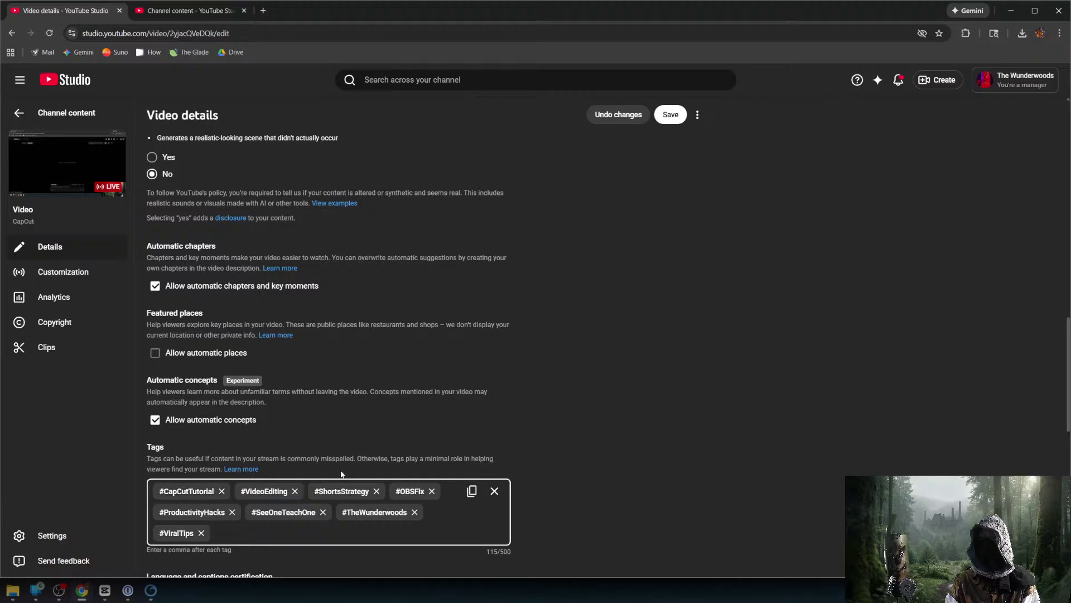
pyautogui.click(394, 459)
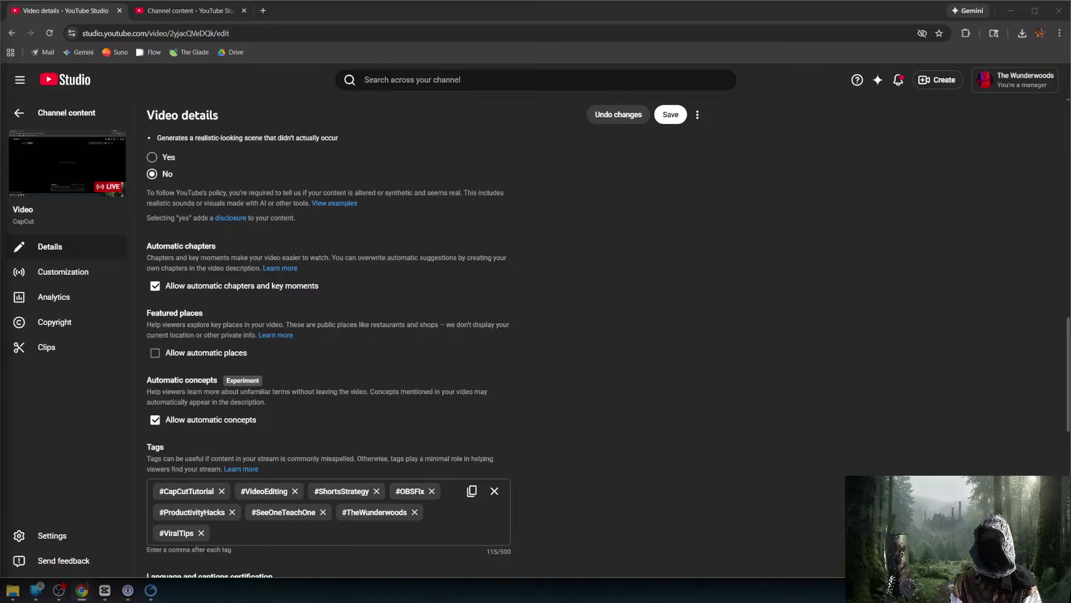
pyautogui.click(631, 403)
# Set the stream's title and description language to English (United States).
pyautogui.scroll(-5, 577, 448)
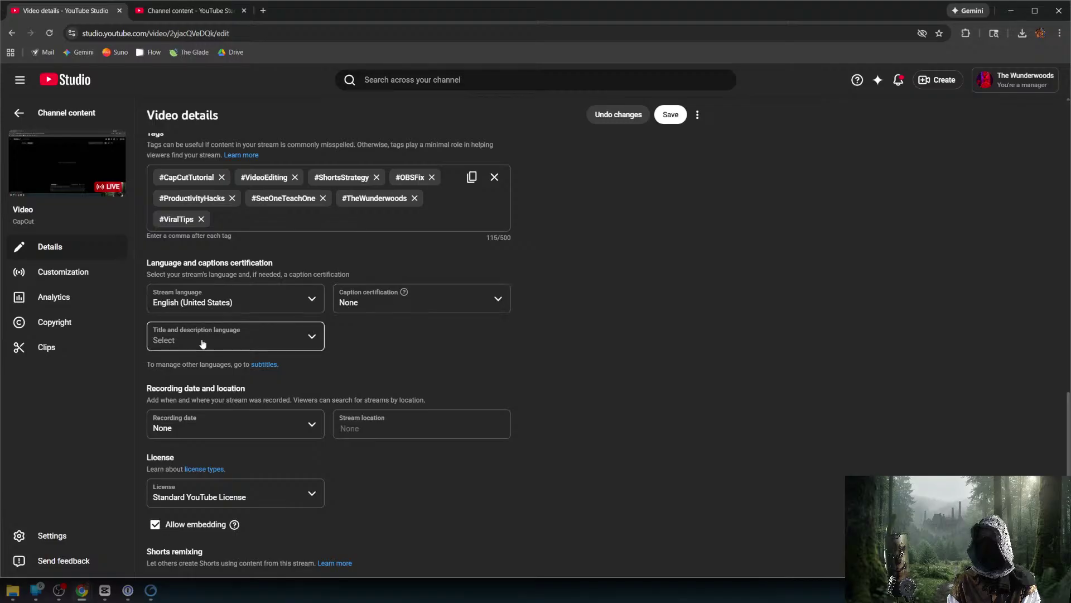
pyautogui.click(311, 342)
pyautogui.scroll(-10, 210, 292)
pyautogui.scroll(1, 178, 100)
pyautogui.click(178, 127)
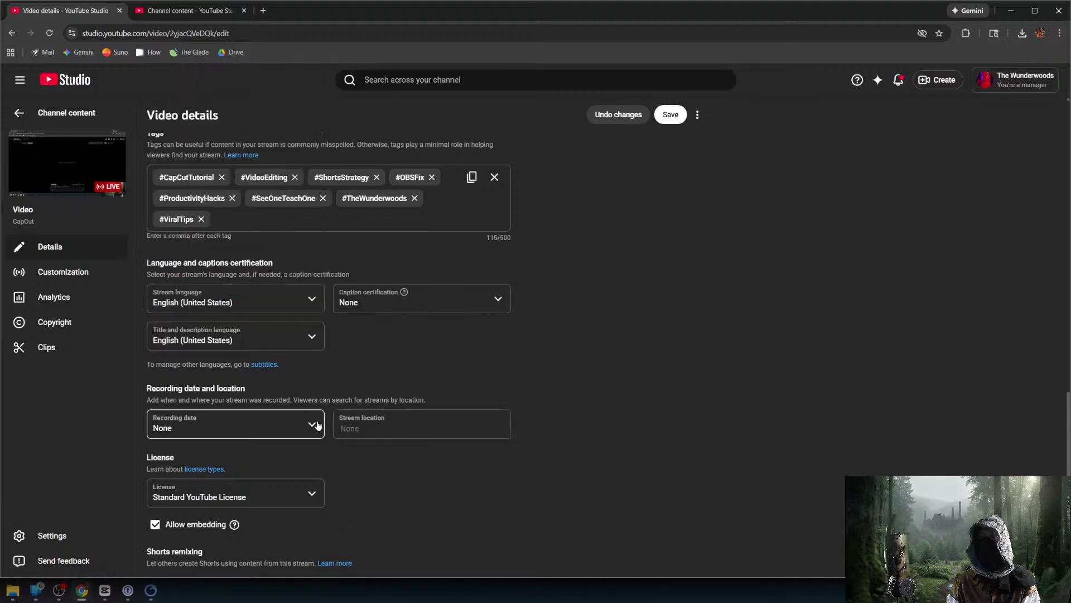
# Review the stream's license, category and comment settings, and capture a screen region covering its title, description and thumbnail.
pyautogui.scroll(-3, 577, 412)
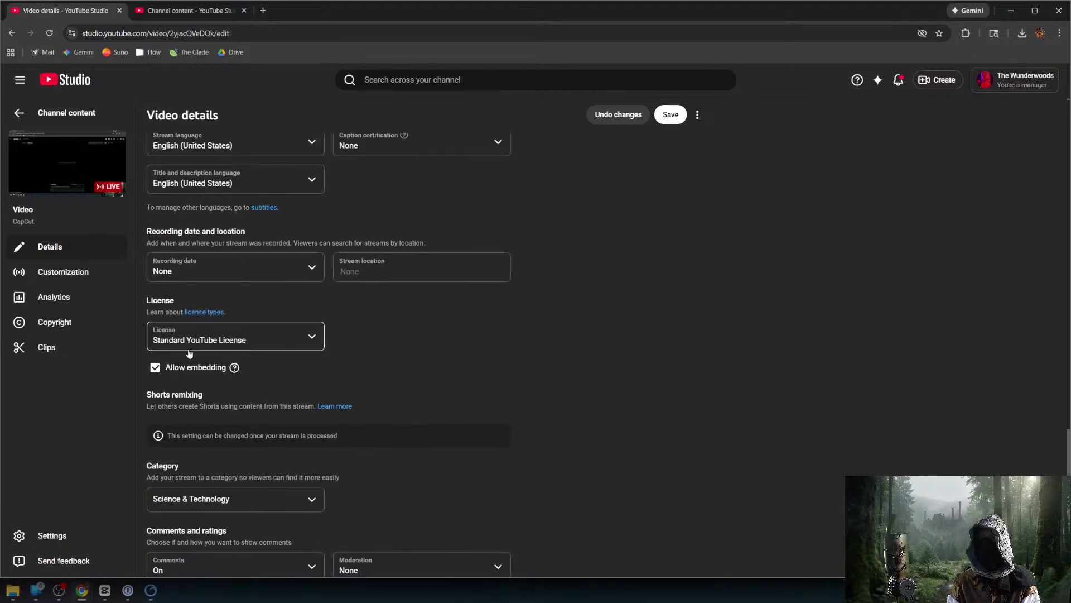
pyautogui.scroll(-2, 426, 388)
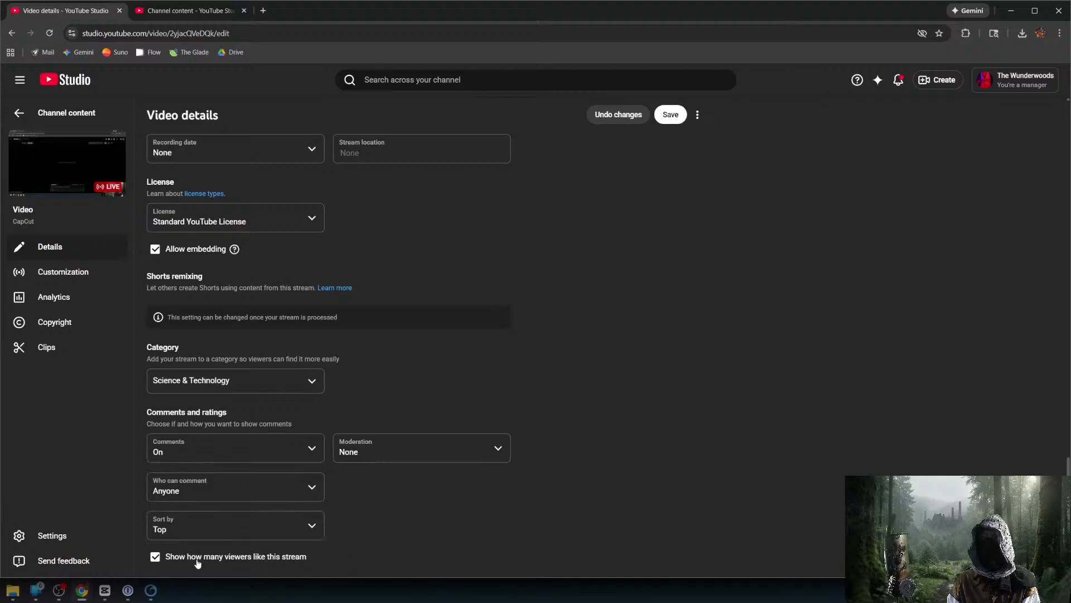
pyautogui.scroll(20, 629, 439)
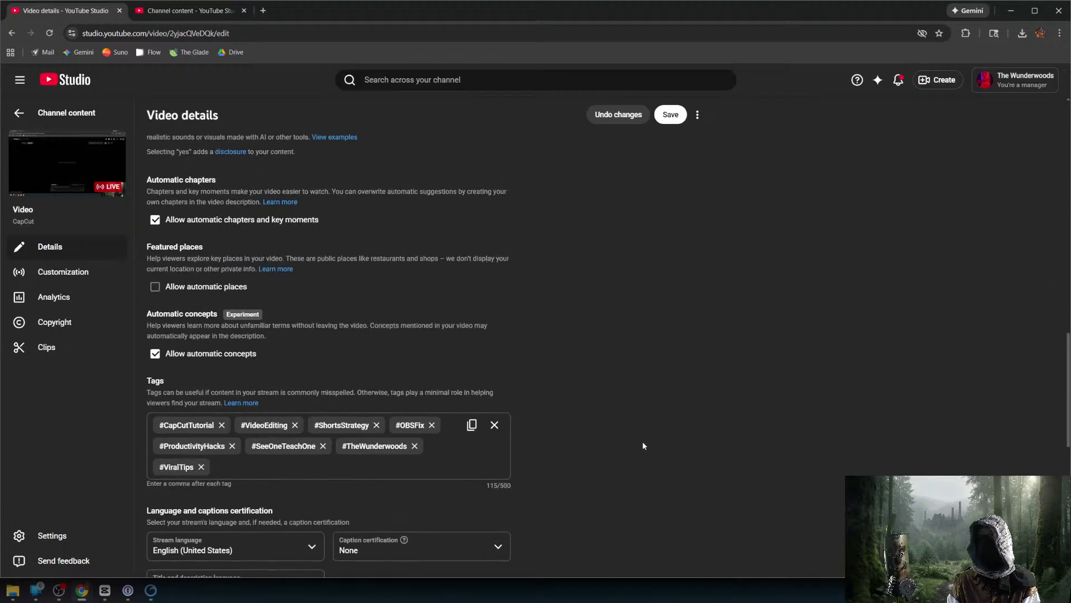
pyautogui.scroll(5, 608, 402)
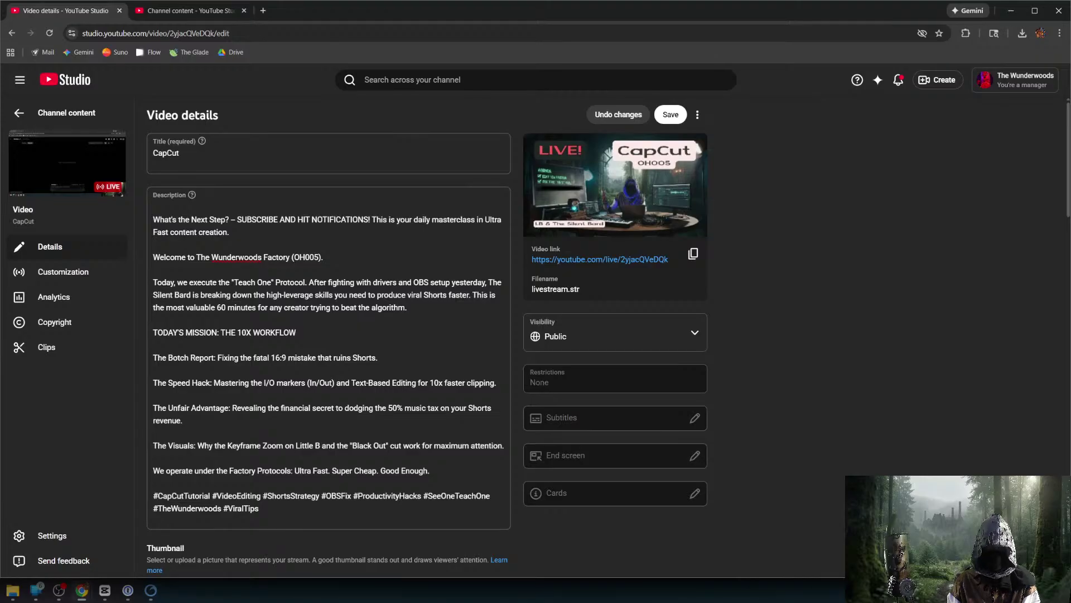
pyautogui.press('super+shift+s')
pyautogui.moveTo(102, 107); pyautogui.dragTo(634, 423)
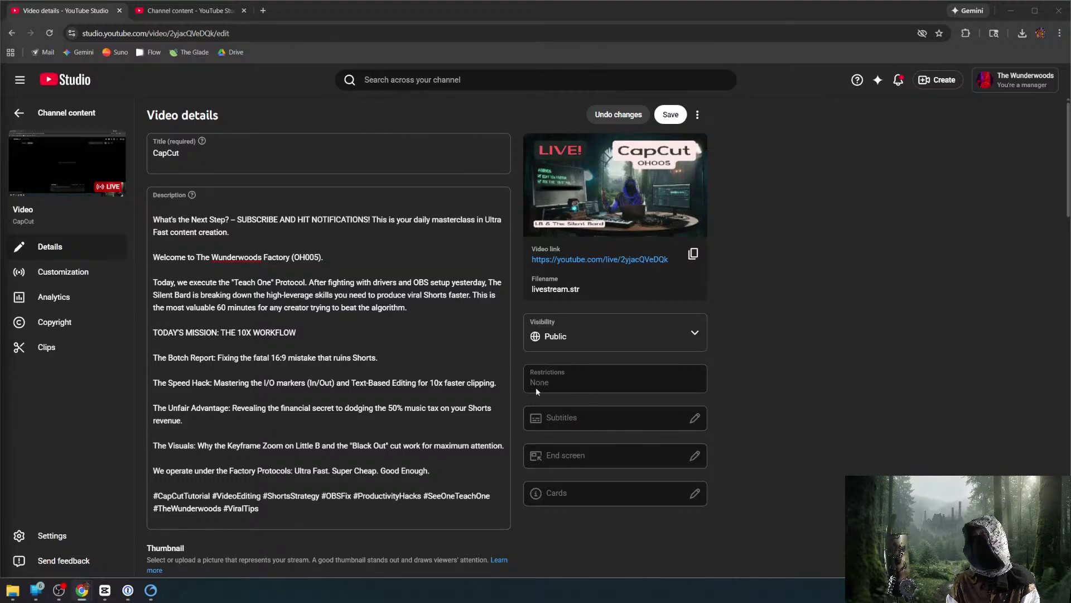
pyautogui.click(806, 336)
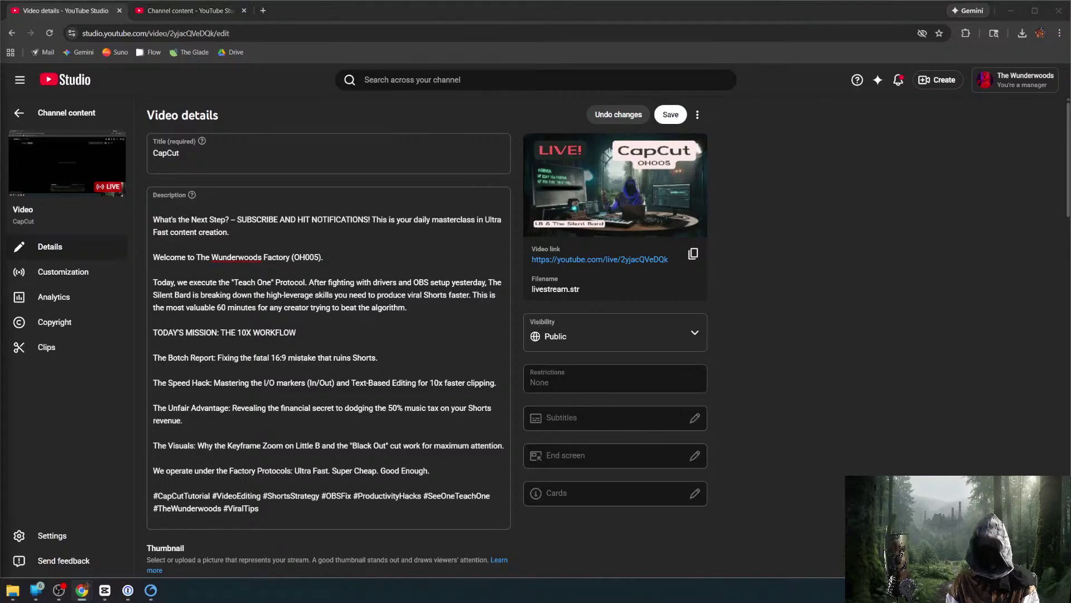
# Retitle the stream CapCut Shortcuts: "See One, Teach One" Workflow Mastery (OH005) and save the changes.
pyautogui.tripleClick(241, 160)
pyautogui.write('CapCut Shortcuts: "See One, Teach One" Workflow Mastery (OH005)')
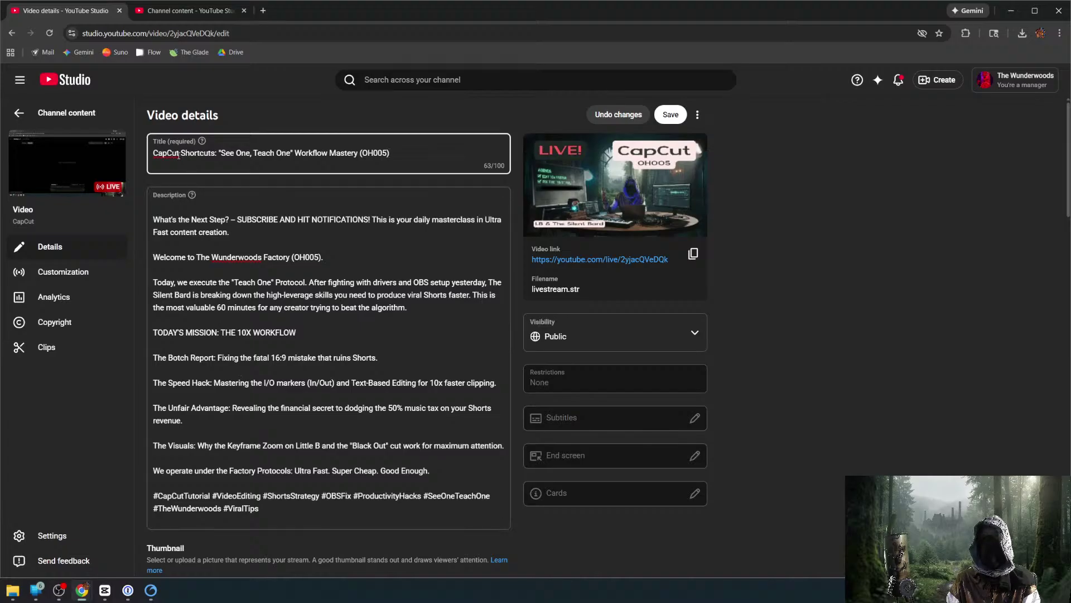
pyautogui.click(672, 116)
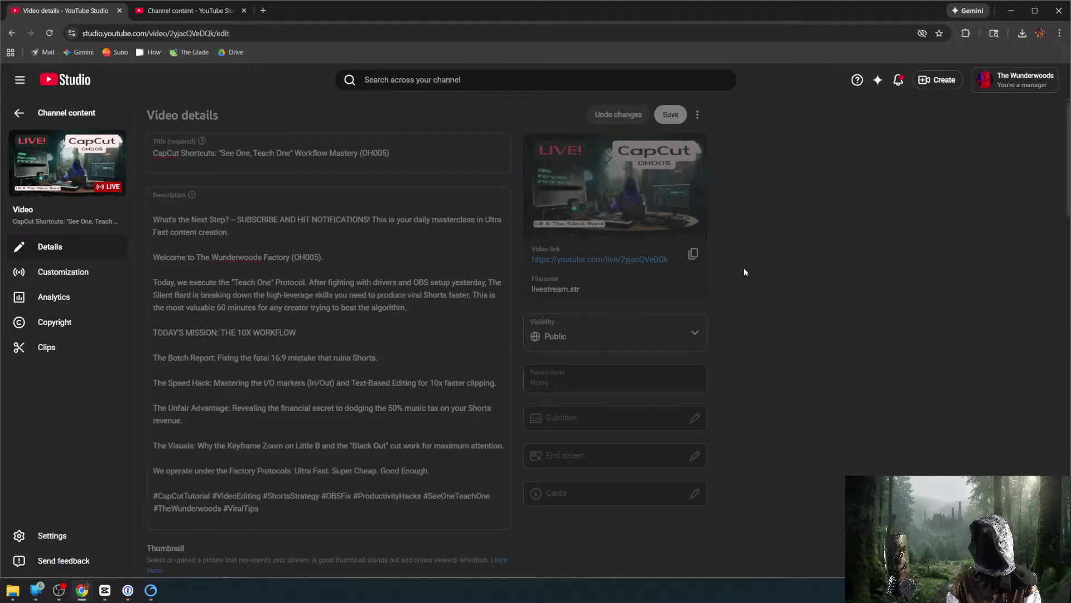
# Return to the channel's content list without discarding the stream's edits, once they are saved.
pyautogui.click(19, 114)
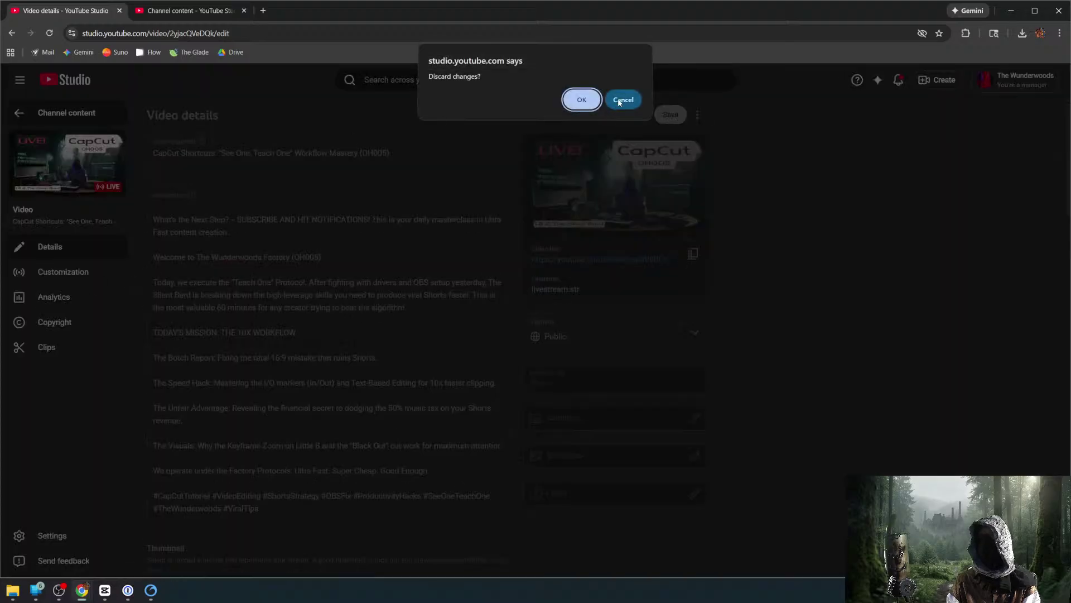
pyautogui.press('Escape')
pyautogui.moveTo(463, 562); pyautogui.dragTo(524, 561)
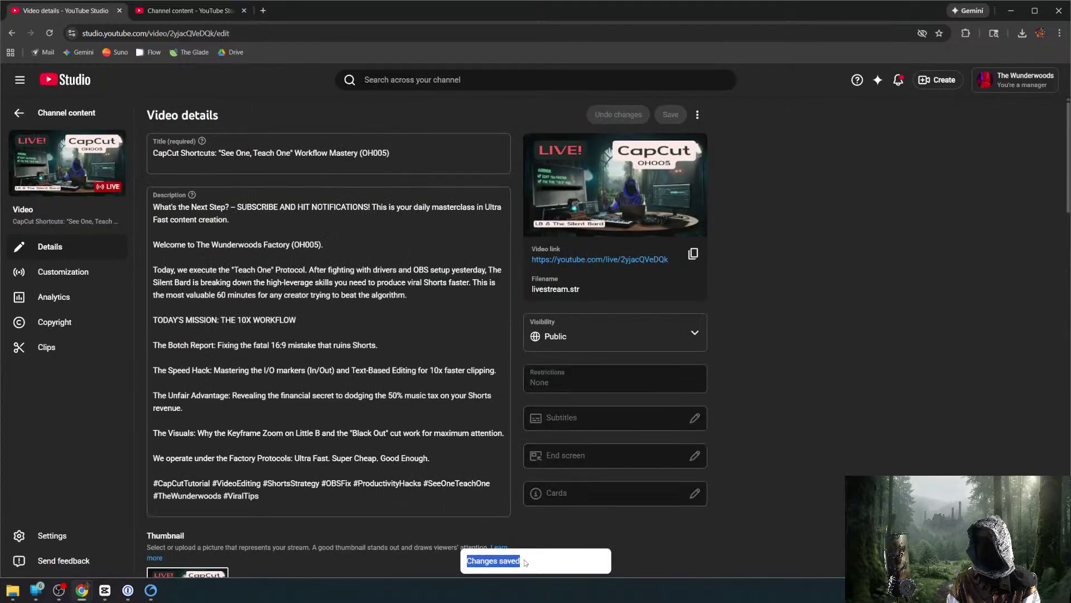
pyautogui.click(22, 113)
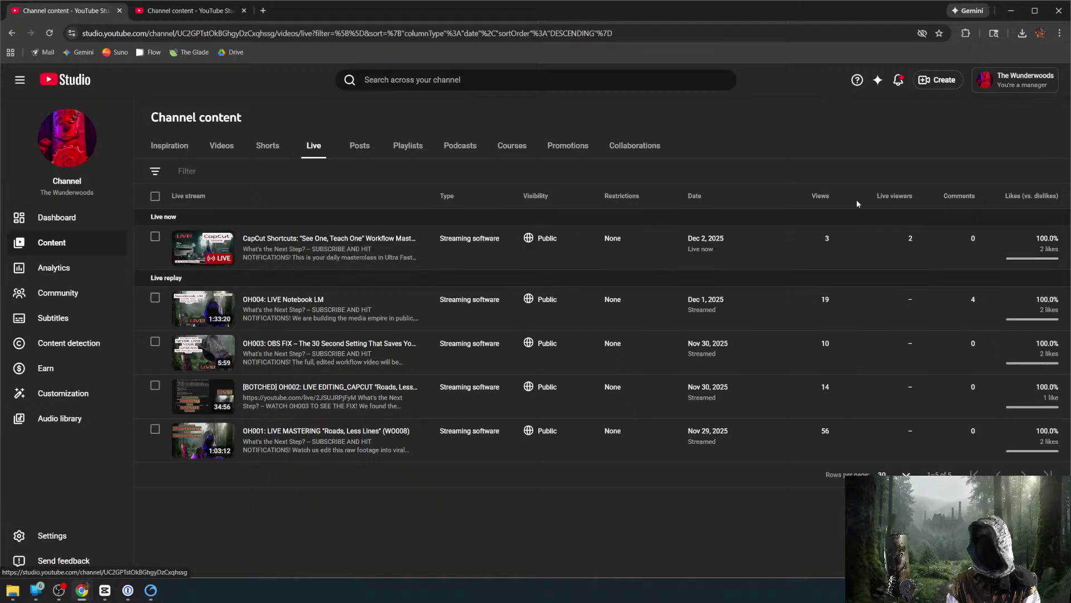
# Open The Wunderwoods's public channel page and check how the live CapCut stream is presented there.
pyautogui.click(1011, 85)
pyautogui.click(1011, 85)
pyautogui.click(1011, 84)
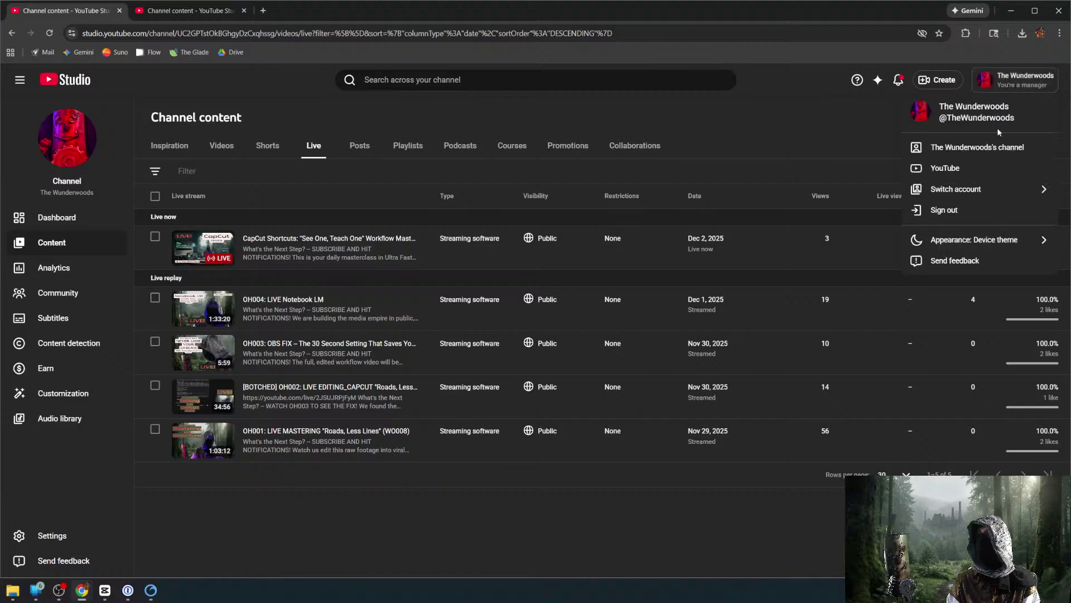
pyautogui.click(943, 151)
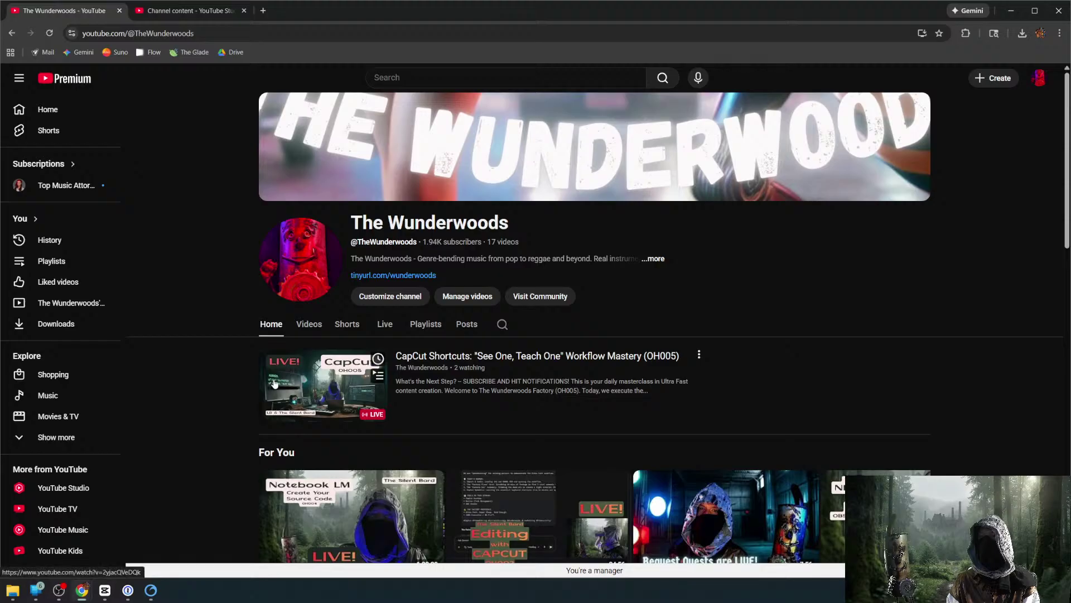
pyautogui.scroll(-2, 274, 381)
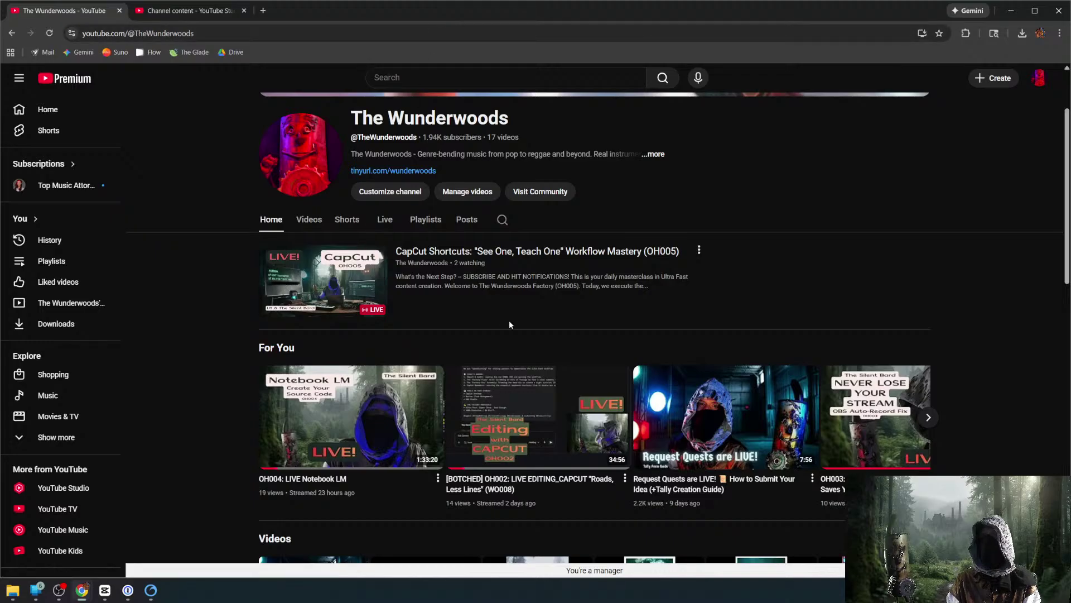
pyautogui.scroll(2, 508, 321)
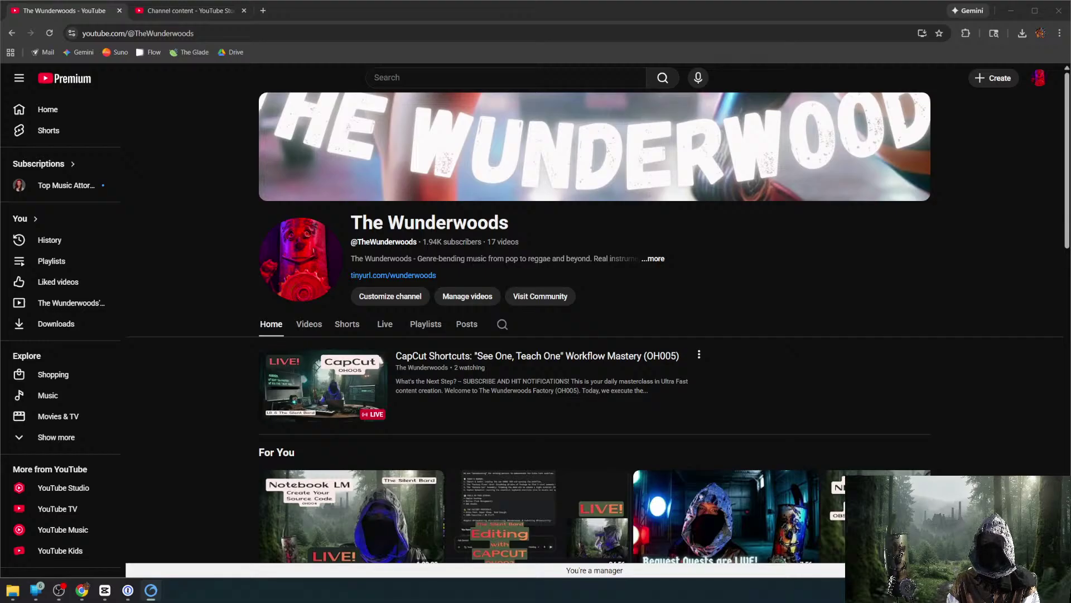
# Switch to Cakewalk Next and look through the project templates offered in Quick Start.
pyautogui.moveTo(286, 274); pyautogui.dragTo(427, 110)
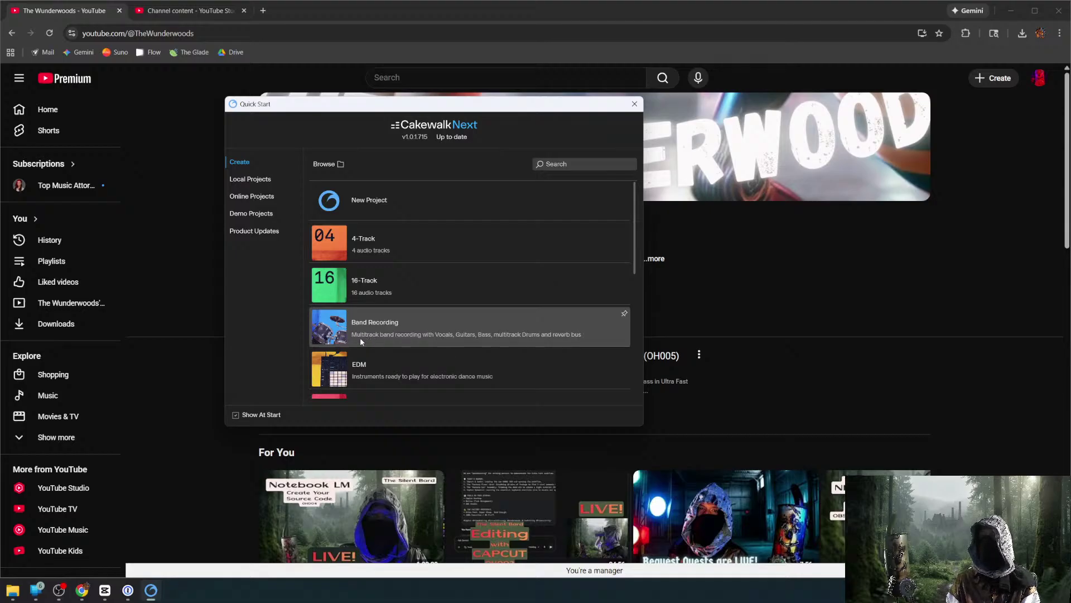
pyautogui.scroll(-3, 366, 336)
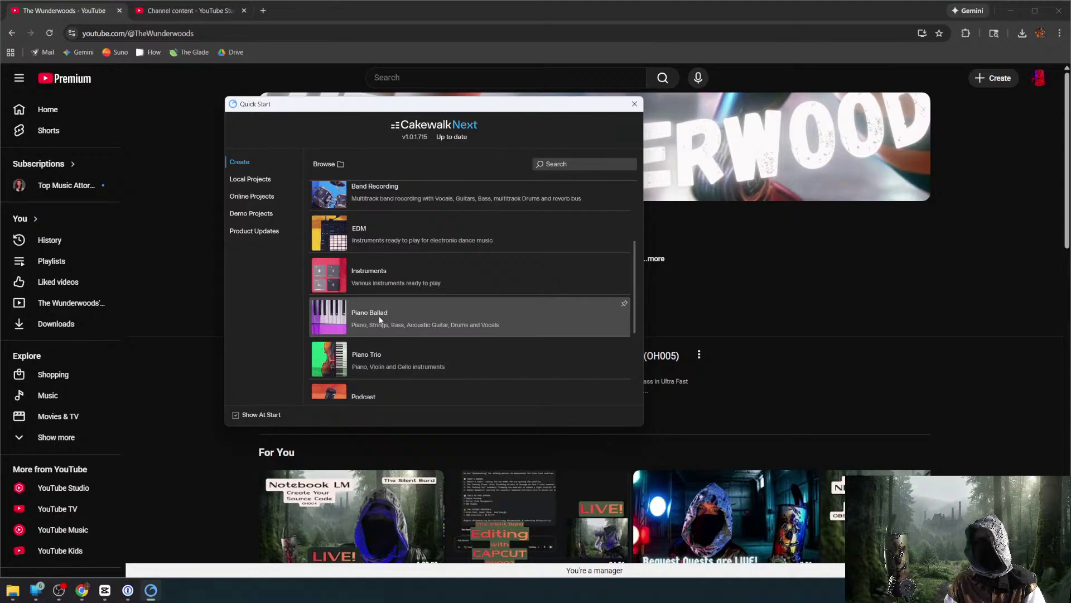
pyautogui.scroll(-3, 379, 318)
pyautogui.scroll(5, 376, 317)
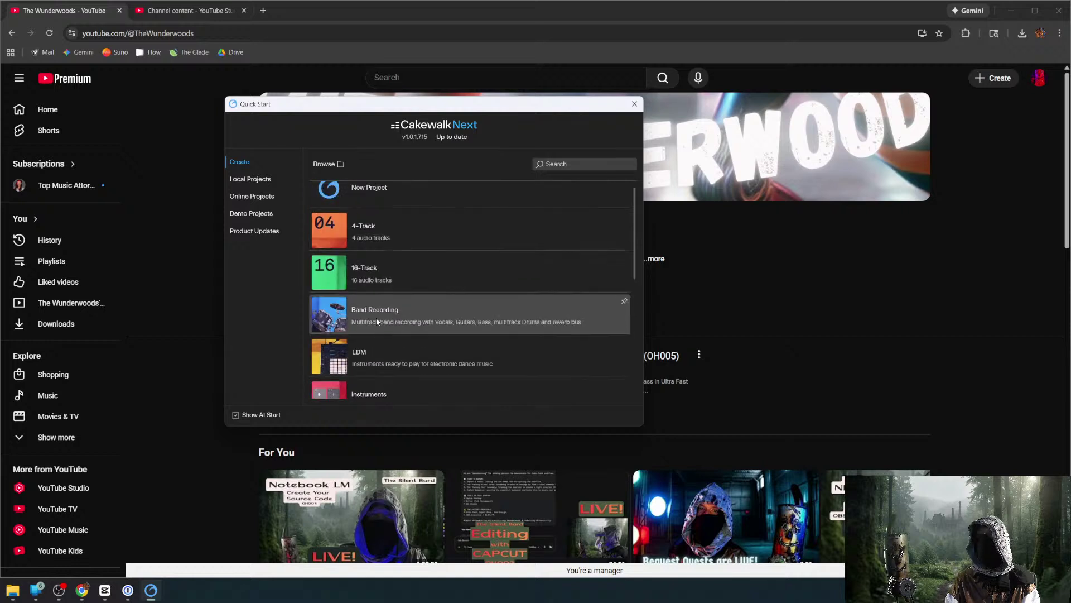
pyautogui.scroll(1, 377, 321)
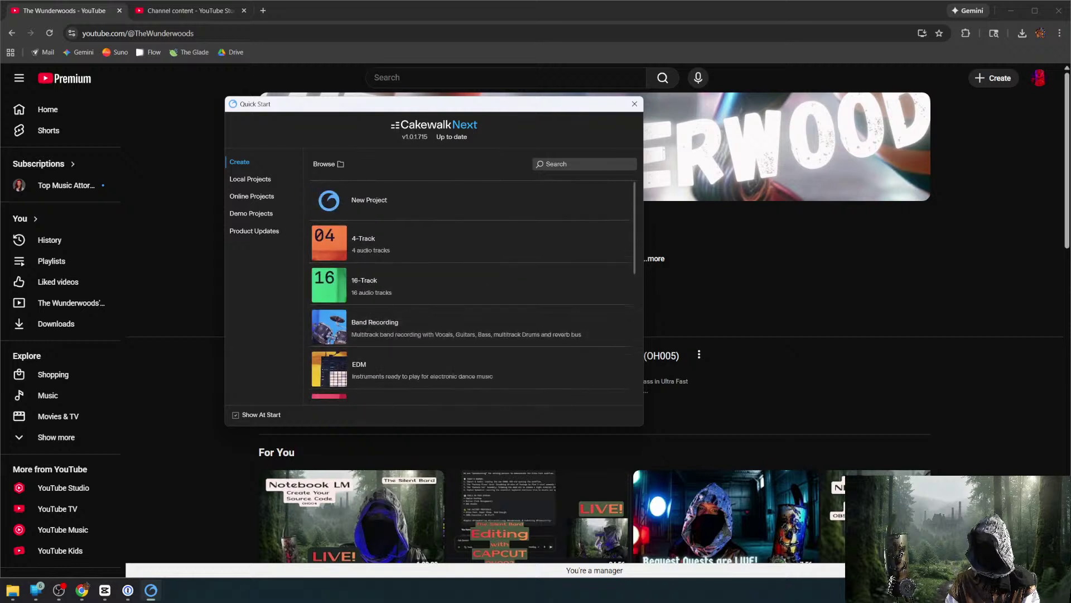
# Dismiss Quick Start to work in the empty new project, and scan the computer for installed plugins.
pyautogui.press('Escape')
pyautogui.moveTo(259, 430); pyautogui.dragTo(0, 494)
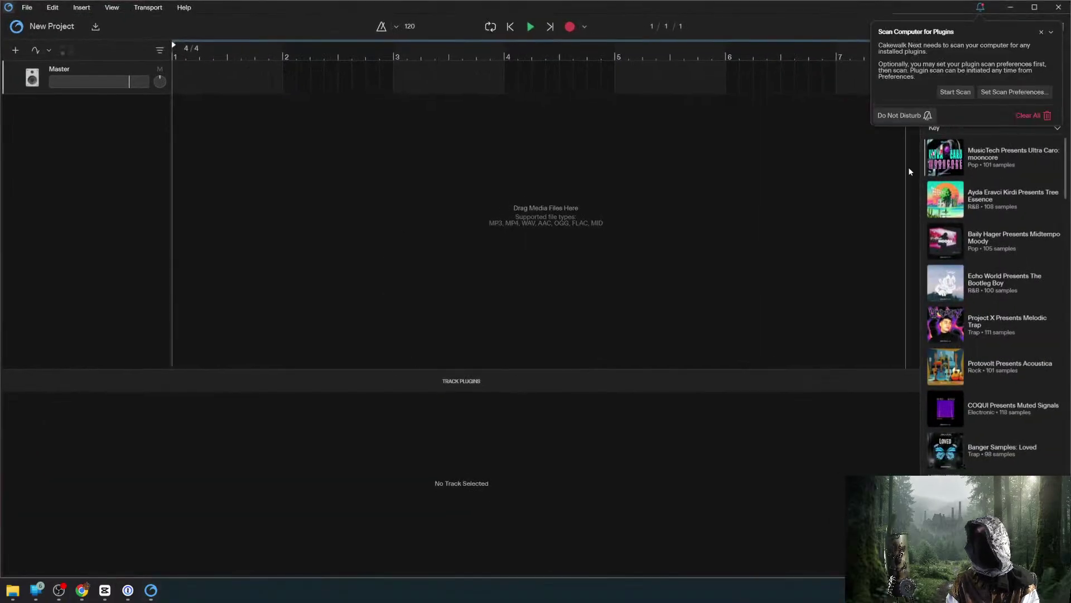
pyautogui.click(955, 92)
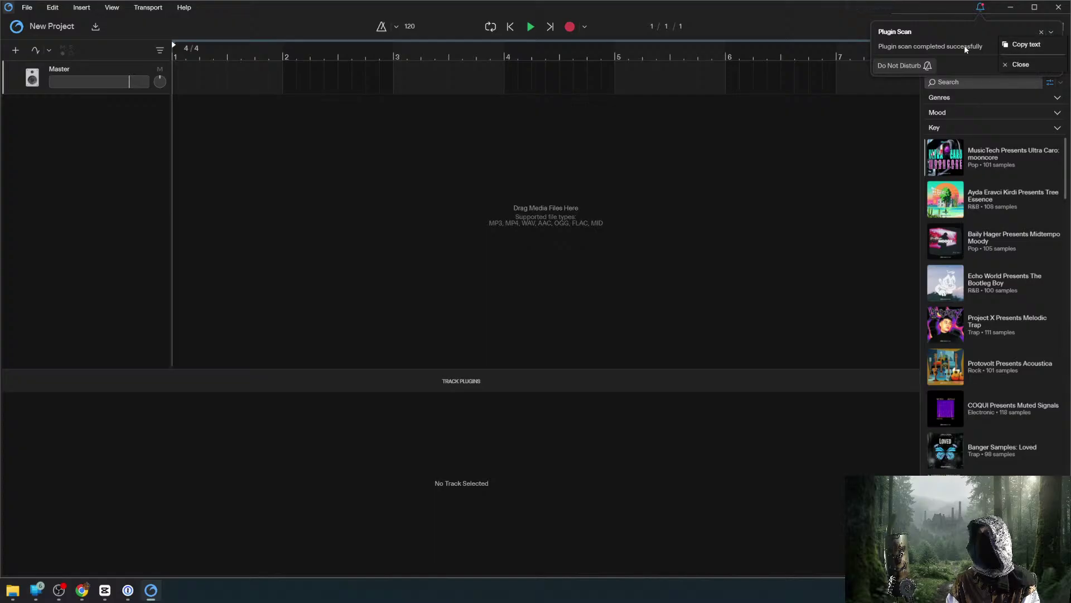
pyautogui.click(1038, 65)
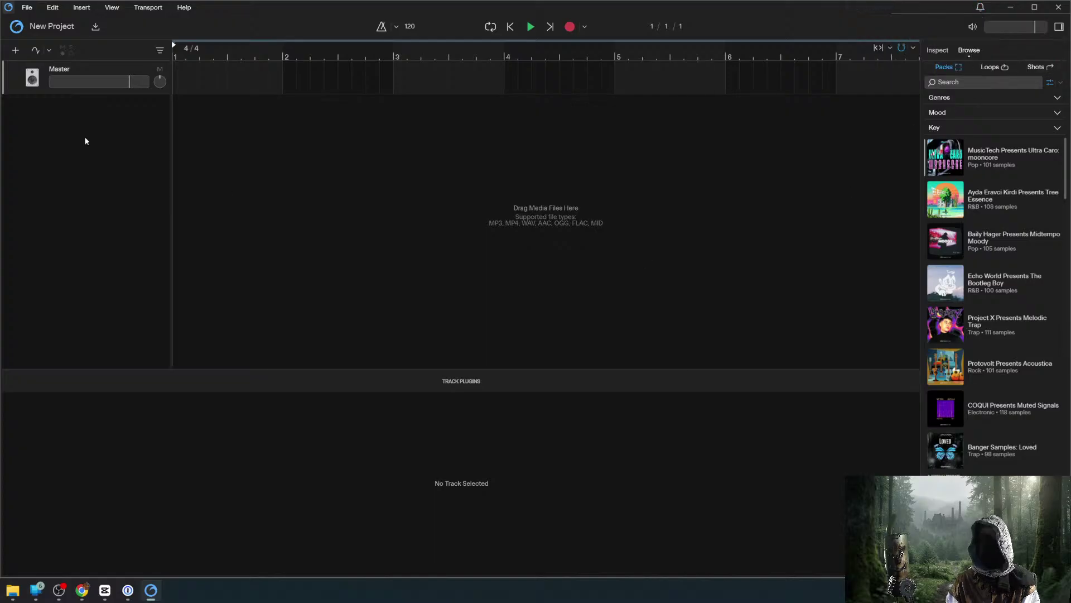
# Make the Master track taller, and look through the view, track display and automation options.
pyautogui.moveTo(107, 94); pyautogui.dragTo(110, 160)
pyautogui.click(107, 8)
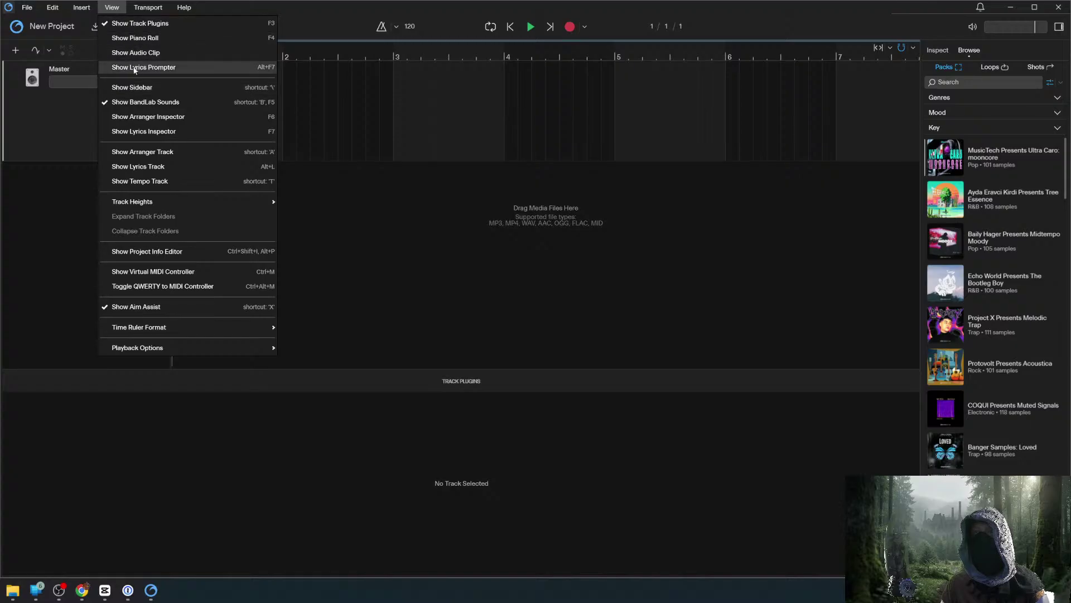
pyautogui.click(55, 211)
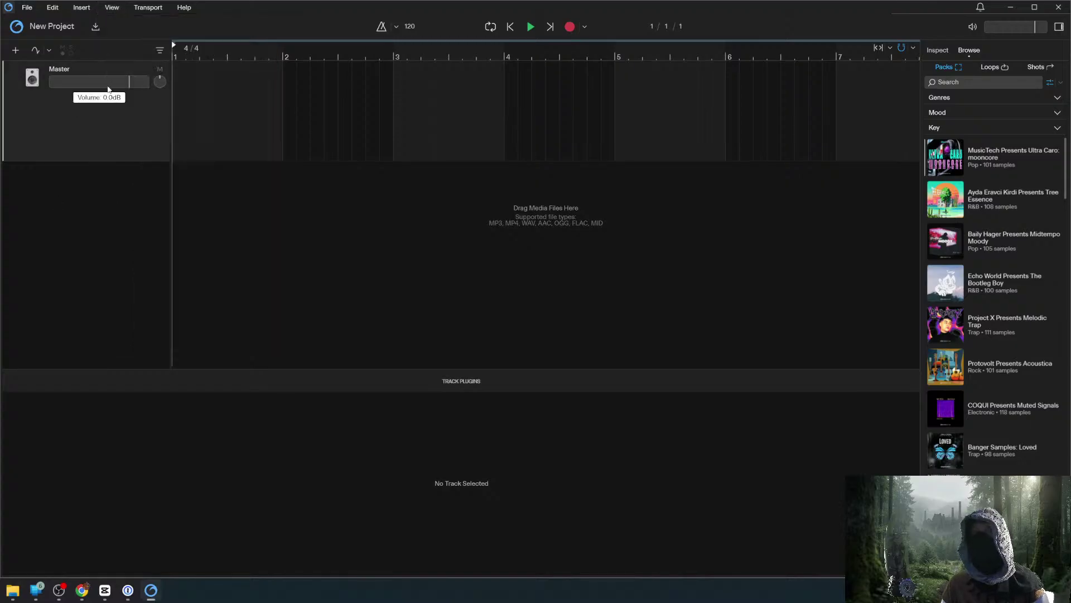
pyautogui.rightClick(101, 116)
pyautogui.moveTo(101, 119)
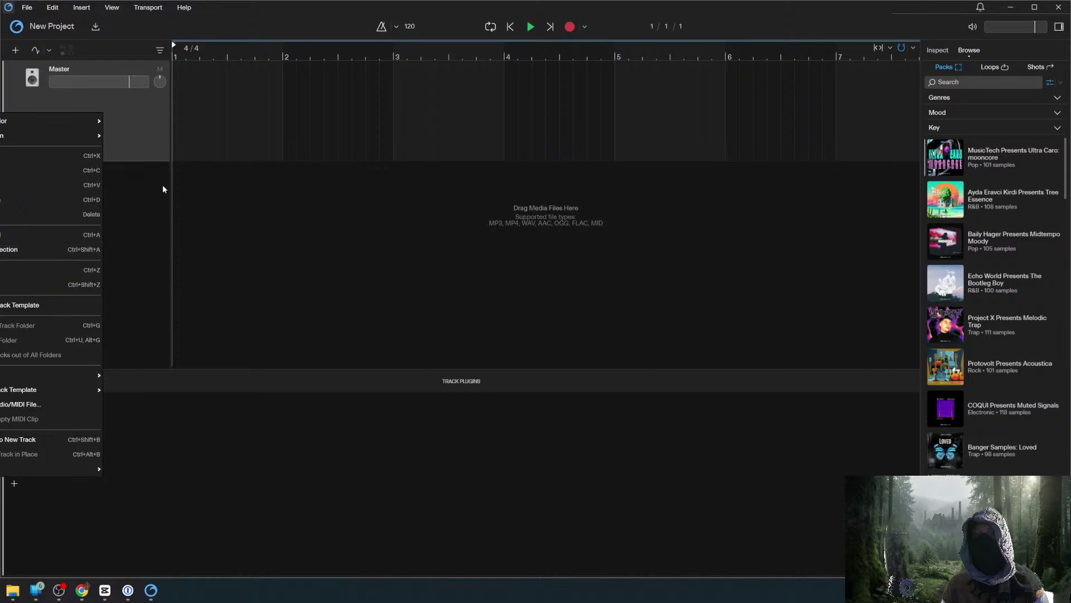
pyautogui.click(142, 198)
pyautogui.click(159, 51)
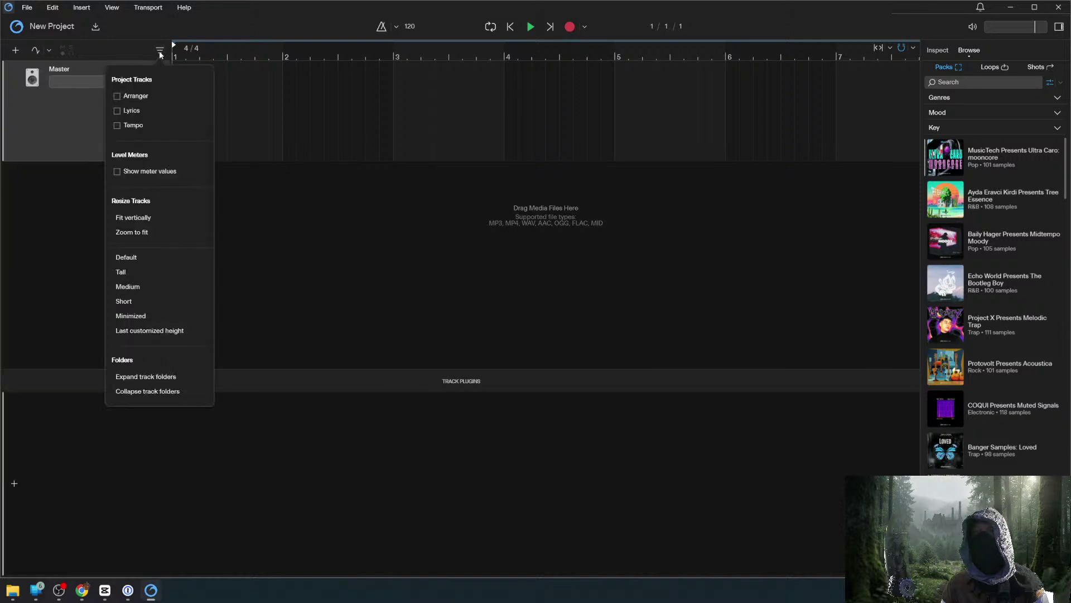
pyautogui.click(160, 51)
pyautogui.click(48, 51)
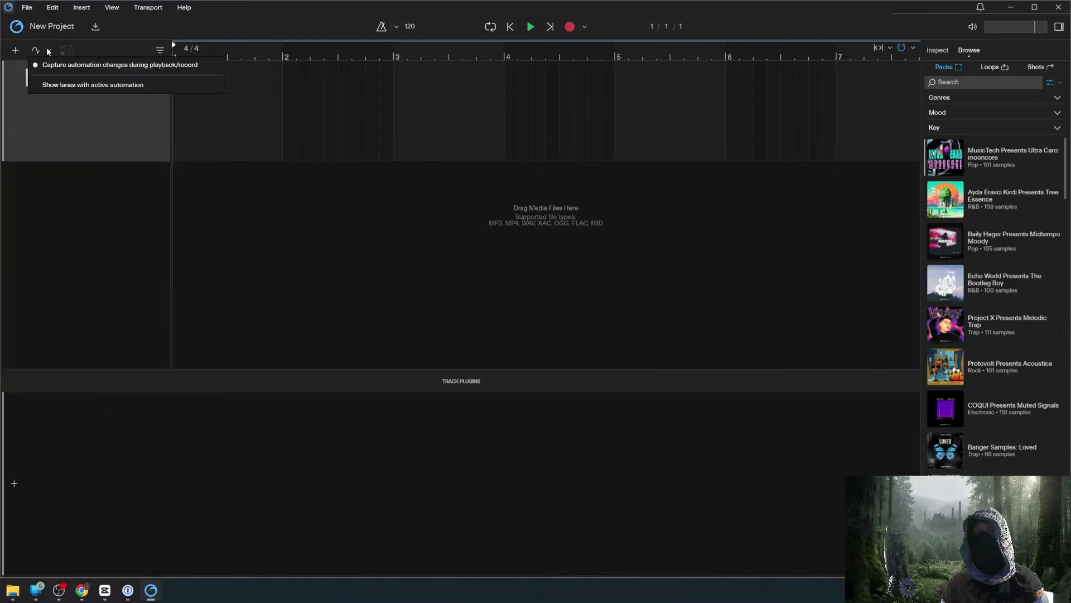
pyautogui.click(48, 51)
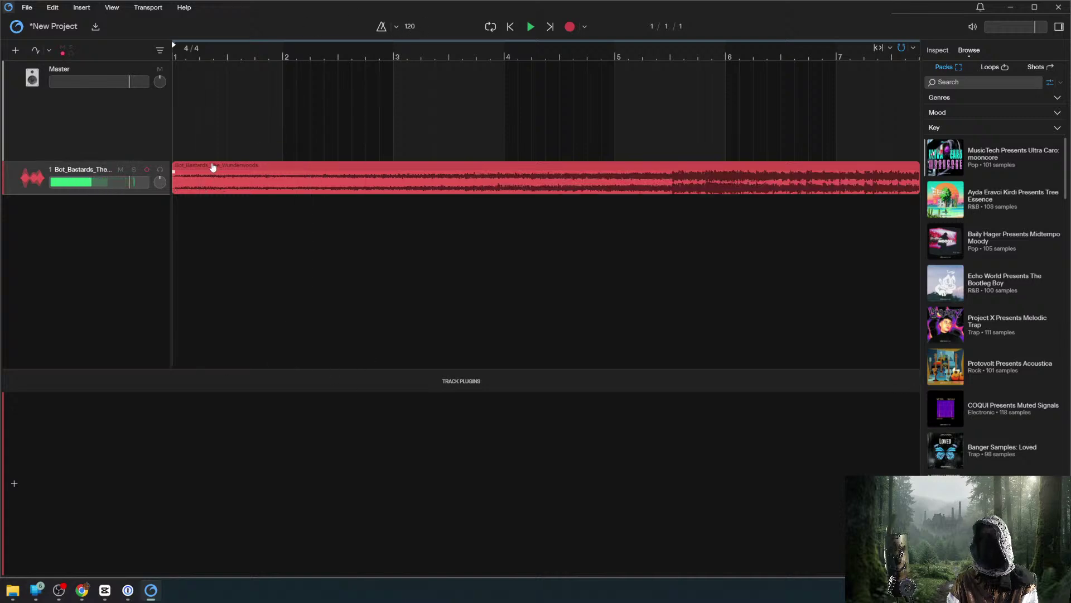
# Check the editing options available for the imported Bot_Bastards_The_Wunderwoods clip without applying any.
pyautogui.rightClick(213, 170)
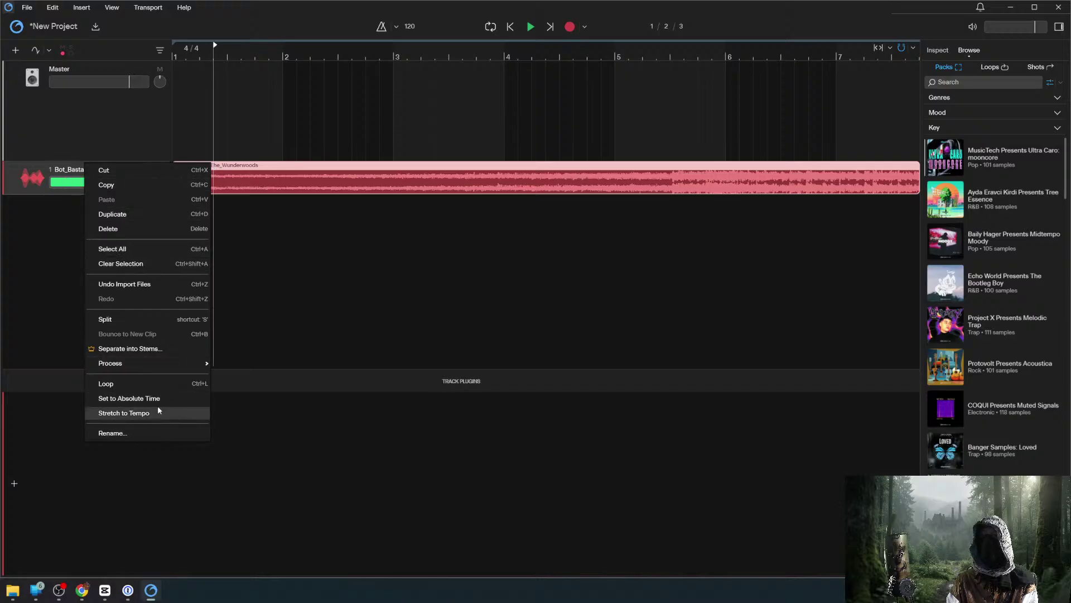
pyautogui.click(310, 280)
pyautogui.click(310, 279)
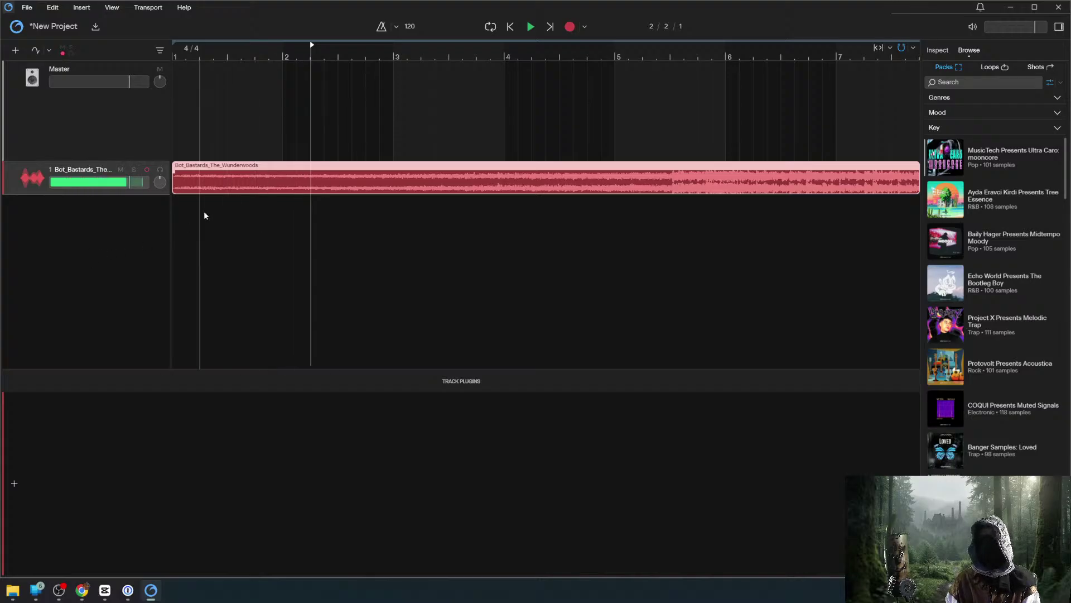
# Make the imported audio track taller for a larger waveform, and check the commands available for the track.
pyautogui.click(93, 197)
pyautogui.moveTo(93, 193); pyautogui.dragTo(88, 254)
pyautogui.rightClick(65, 209)
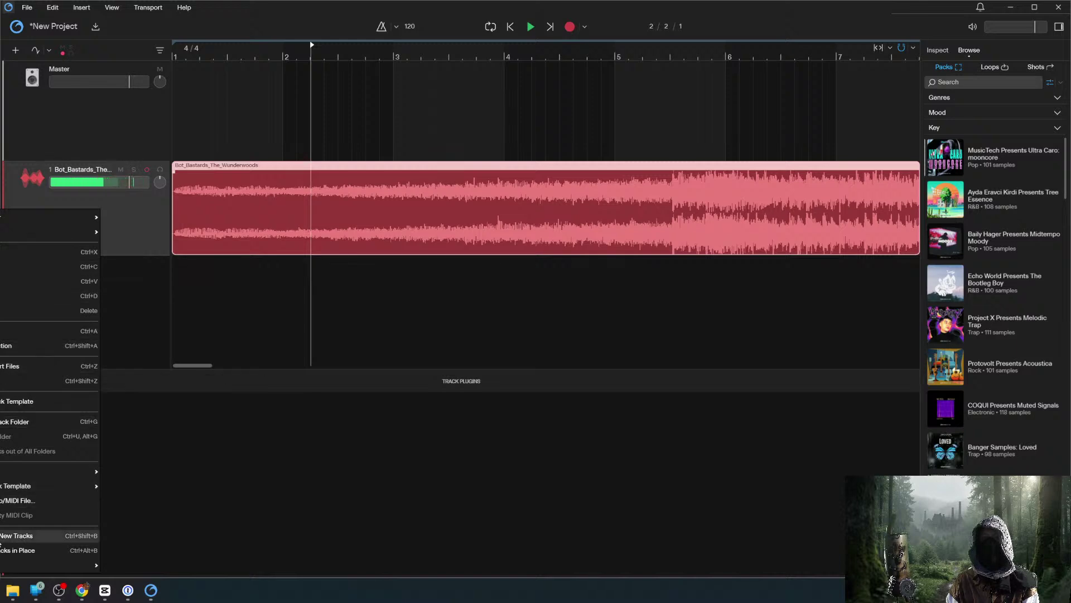
pyautogui.click(250, 310)
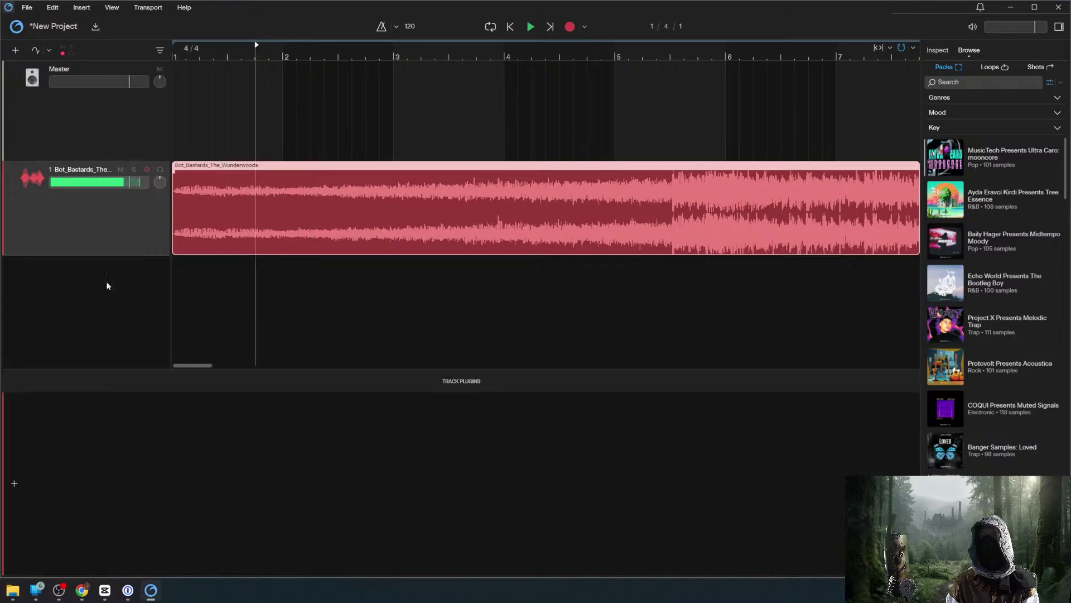
# Lower the imported audio track's volume and play a short section to hear the level.
pyautogui.moveTo(128, 187)
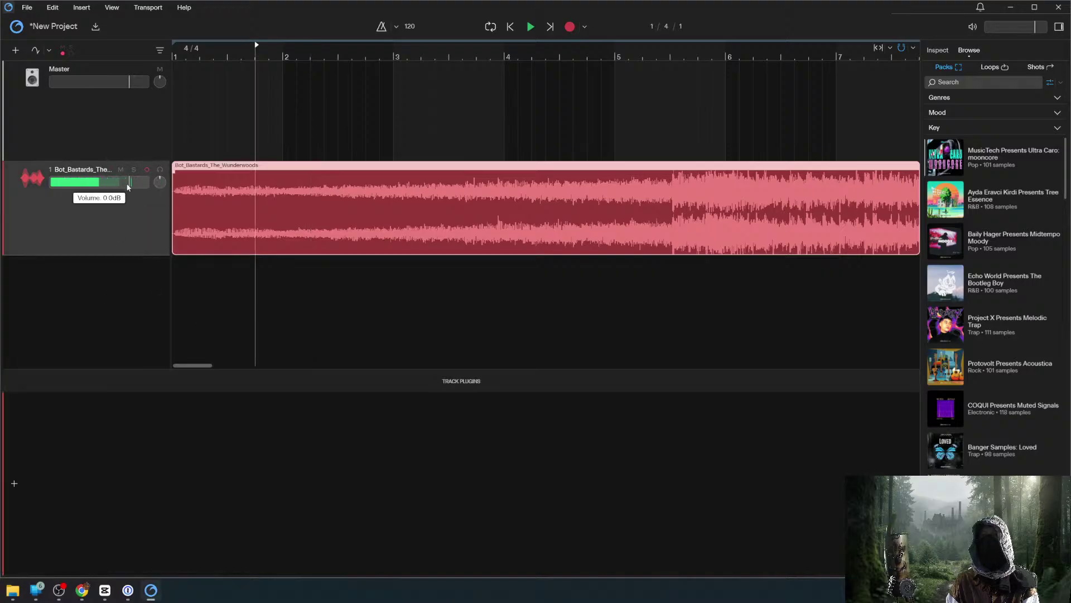
pyautogui.moveTo(128, 187); pyautogui.dragTo(100, 186)
pyautogui.press('space')
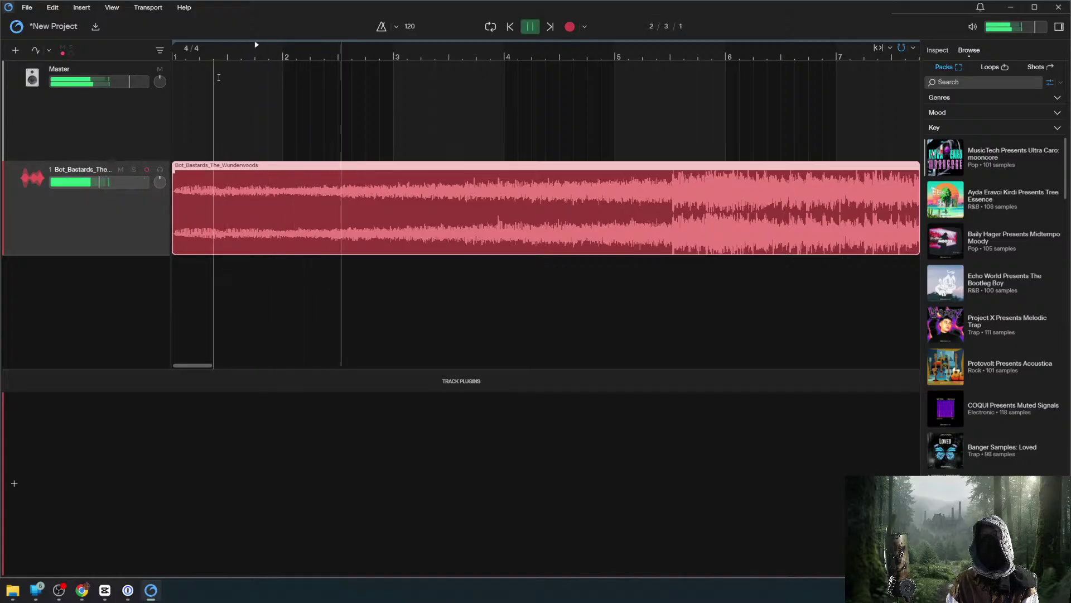
pyautogui.press('space')
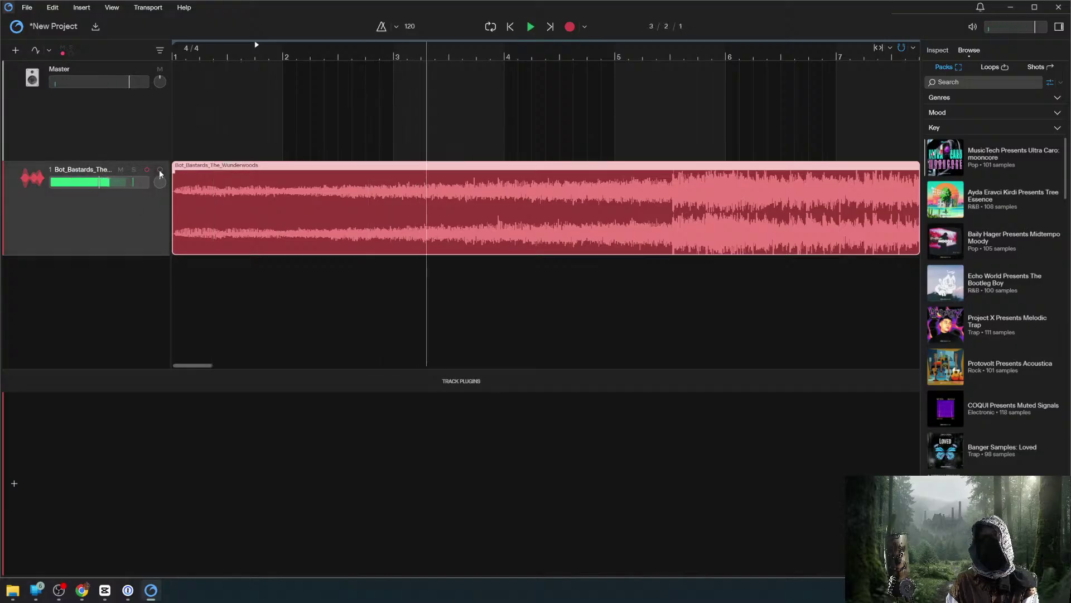
# Review the processing commands offered for the audio track, such as normalizing and trimming silence.
pyautogui.rightClick(79, 216)
pyautogui.moveTo(24, 217)
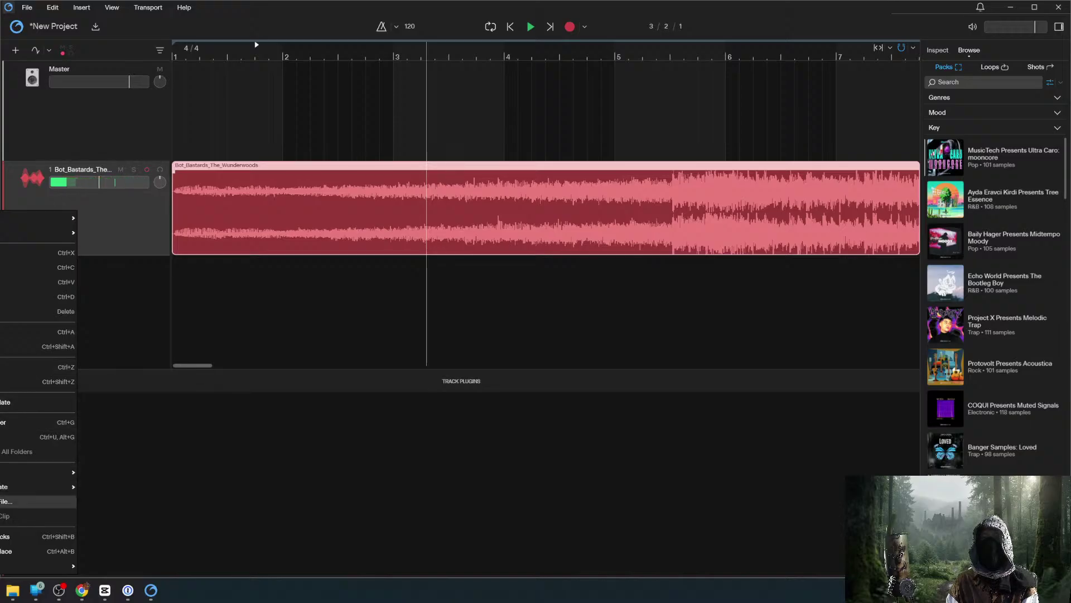
pyautogui.moveTo(24, 569)
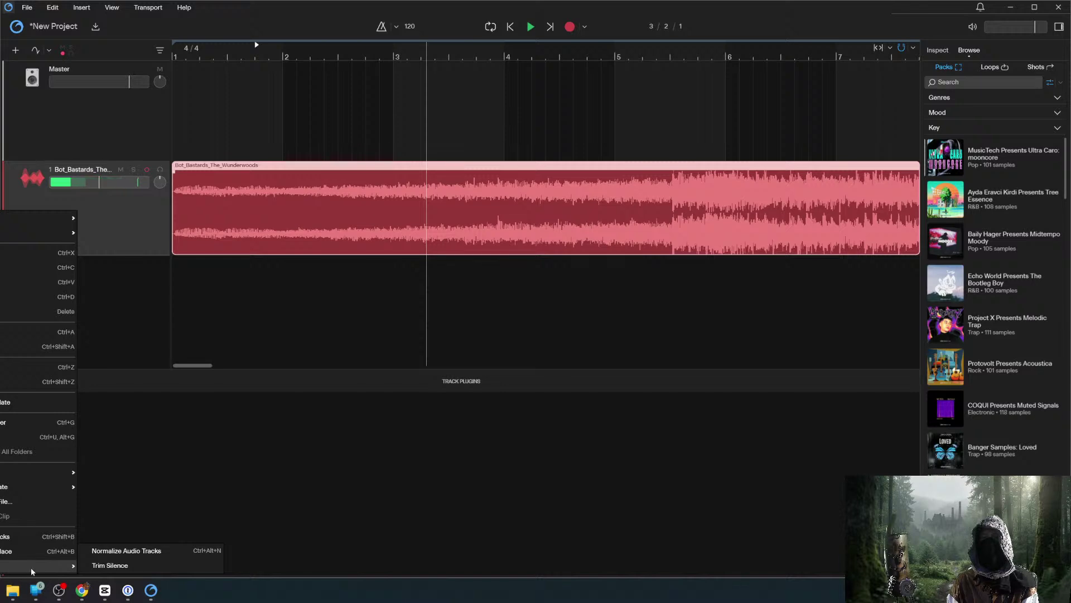
pyautogui.click(245, 449)
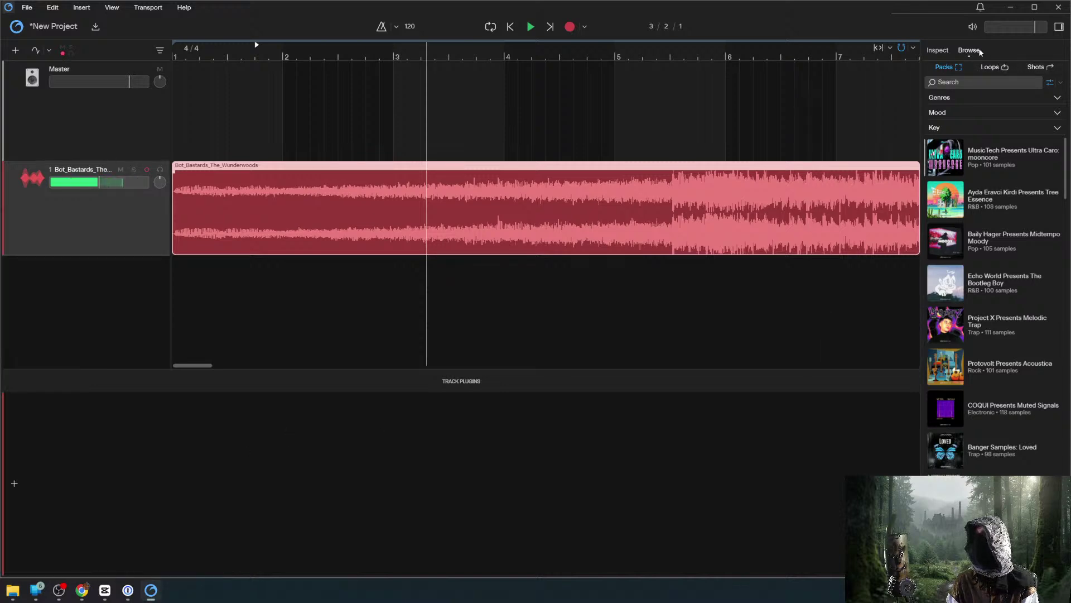
# View the project's information fields and the transport options, leaving no track selected.
pyautogui.click(936, 52)
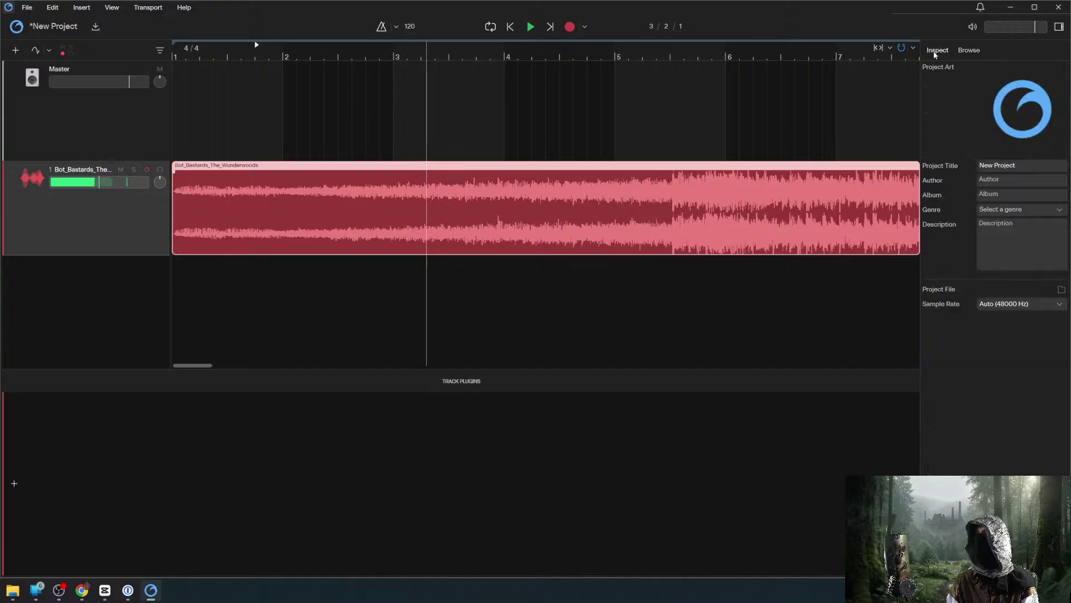
pyautogui.click(974, 49)
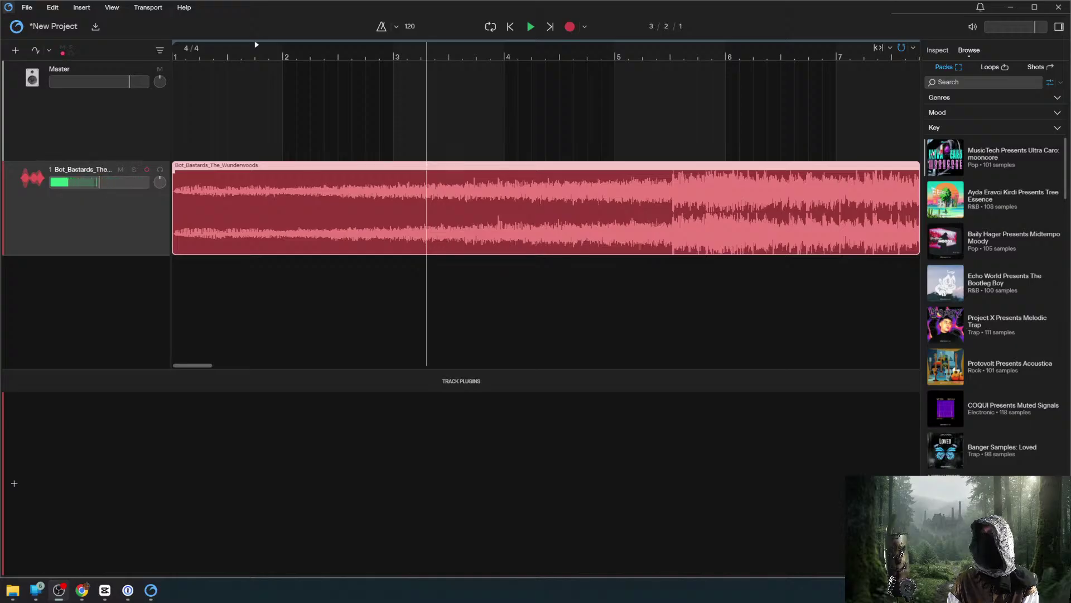
pyautogui.click(146, 7)
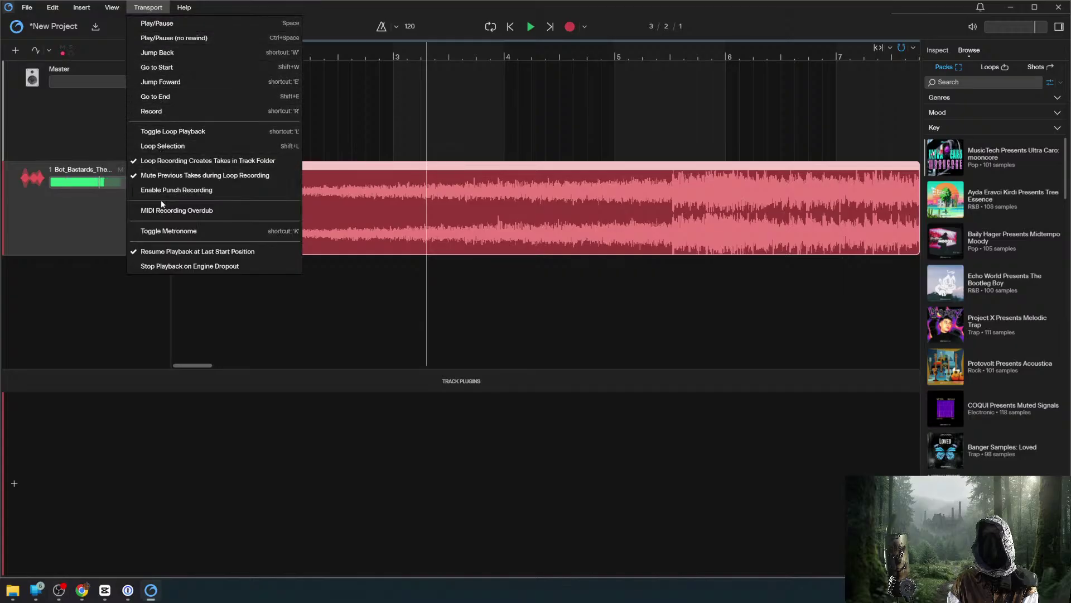
pyautogui.click(83, 302)
pyautogui.click(83, 301)
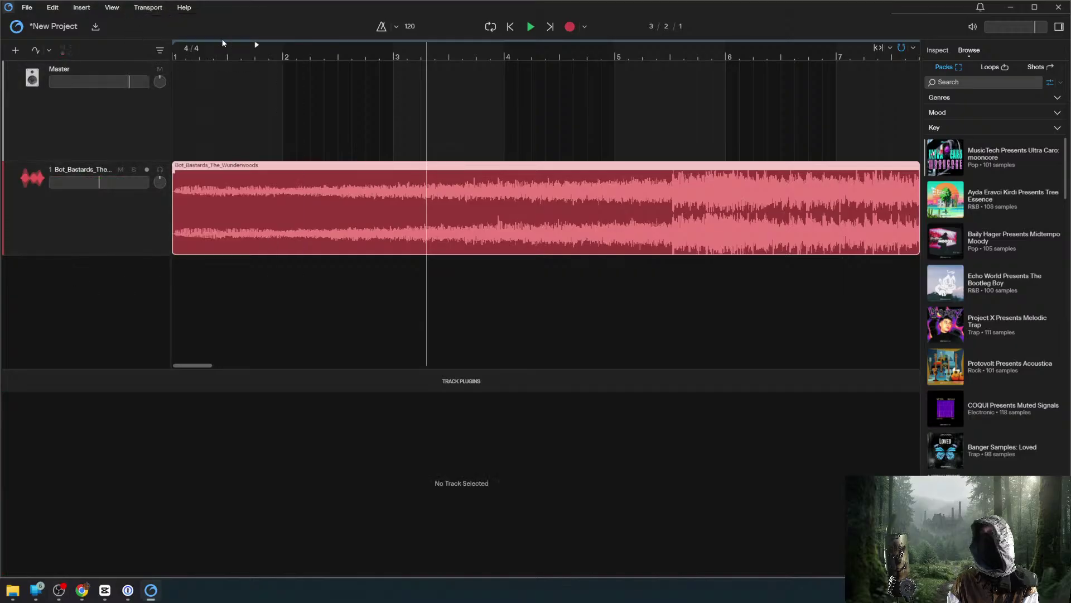
# Insert a bus beneath the audio track and select it.
pyautogui.click(76, 9)
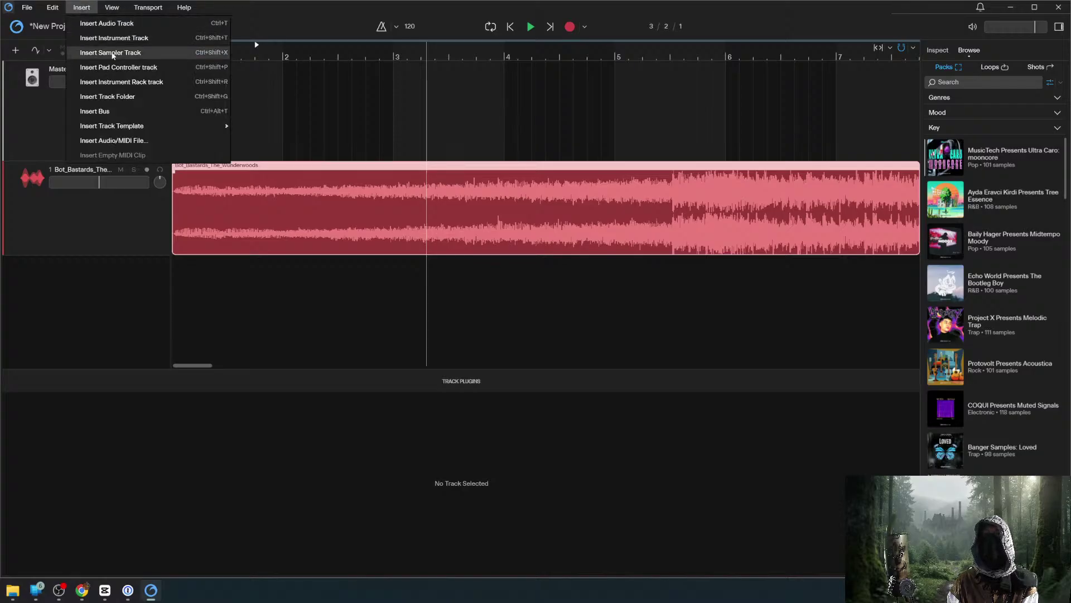
pyautogui.click(95, 112)
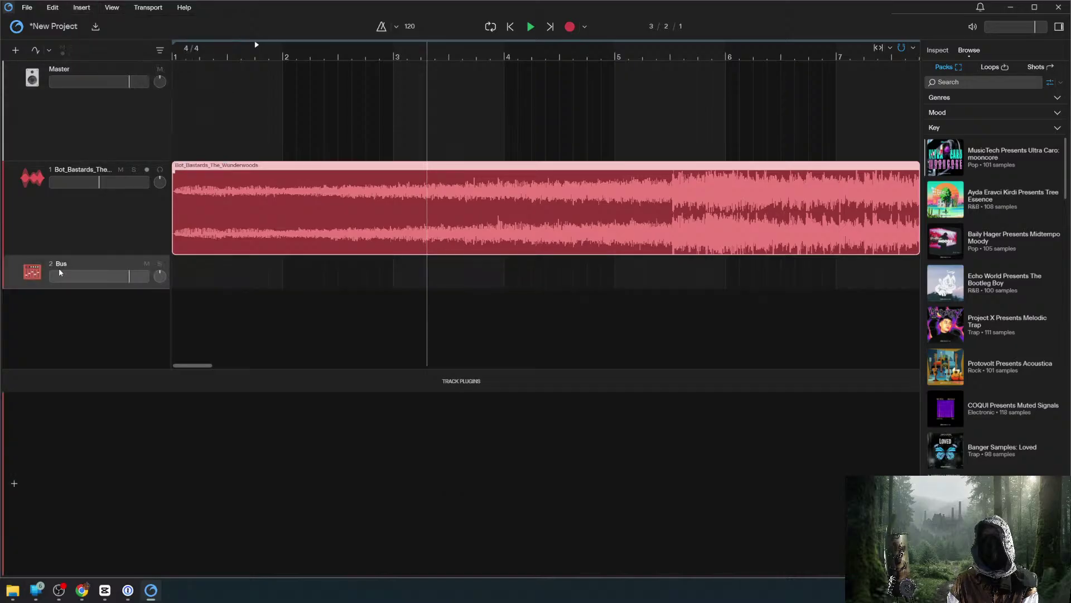
pyautogui.click(103, 316)
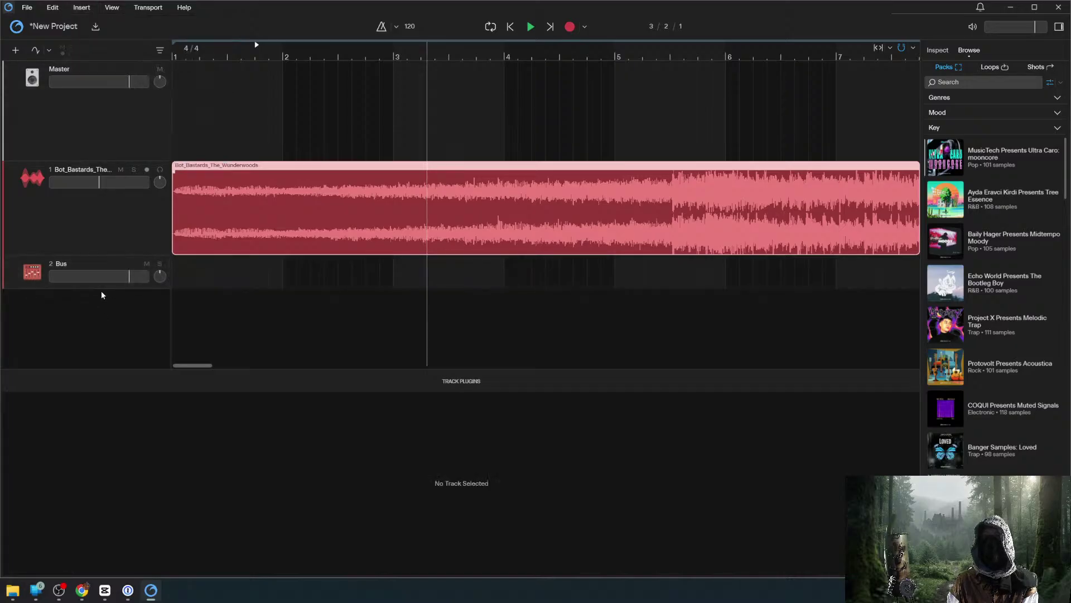
pyautogui.click(94, 266)
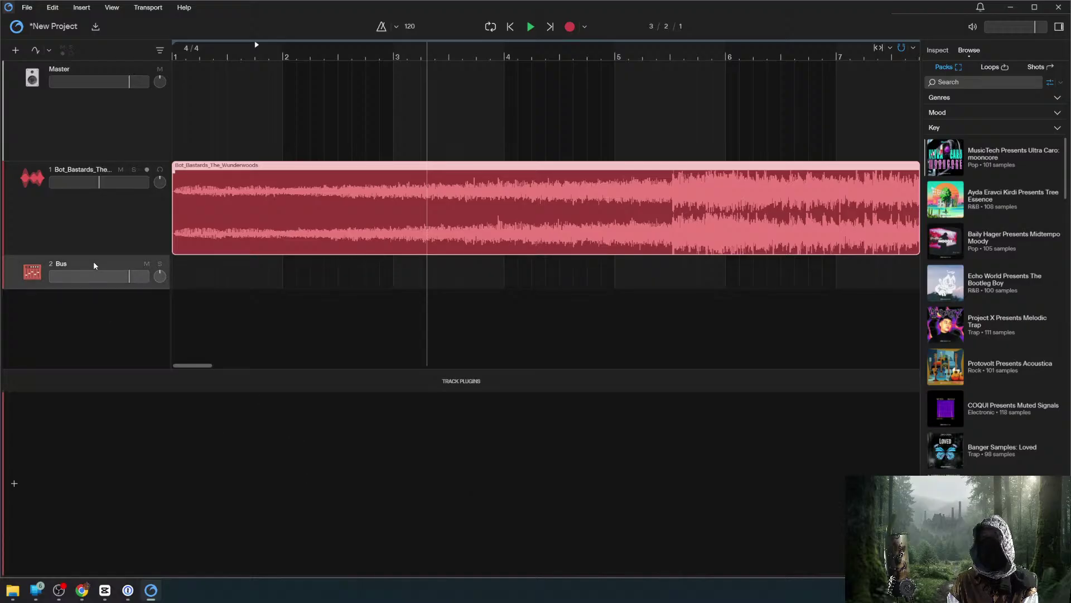
# Add the Bitcrusher effect to the bus.
pyautogui.click(14, 483)
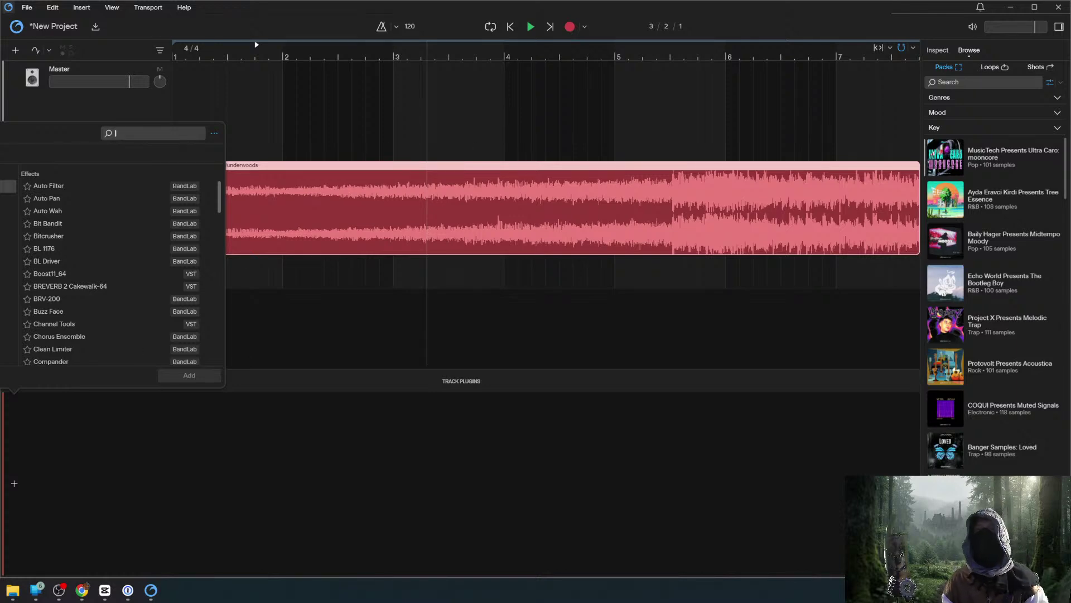
pyautogui.click(54, 237)
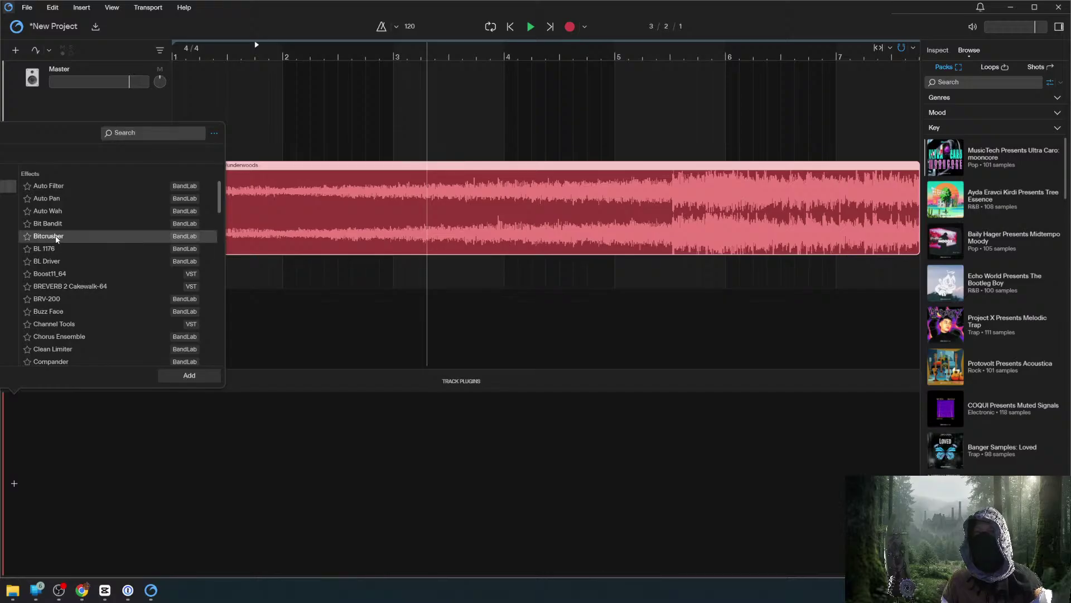
pyautogui.doubleClick(56, 236)
# Play the song from near its start while setting the Bitcrusher to Bits 8, Intensity 67% and Mix 100%.
pyautogui.moveTo(232, 68); pyautogui.dragTo(192, 67)
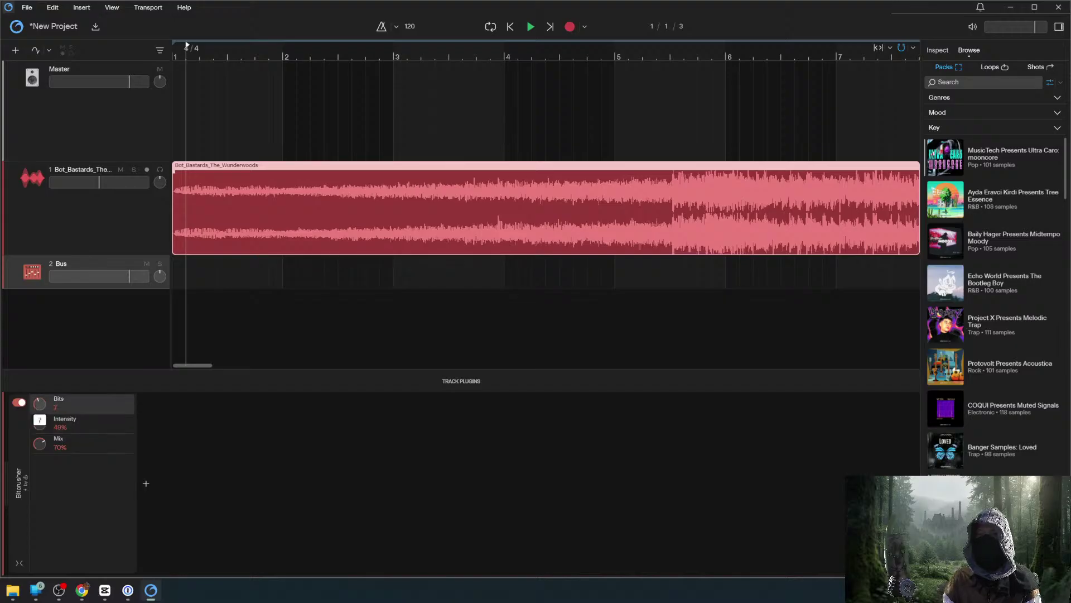
pyautogui.press('space')
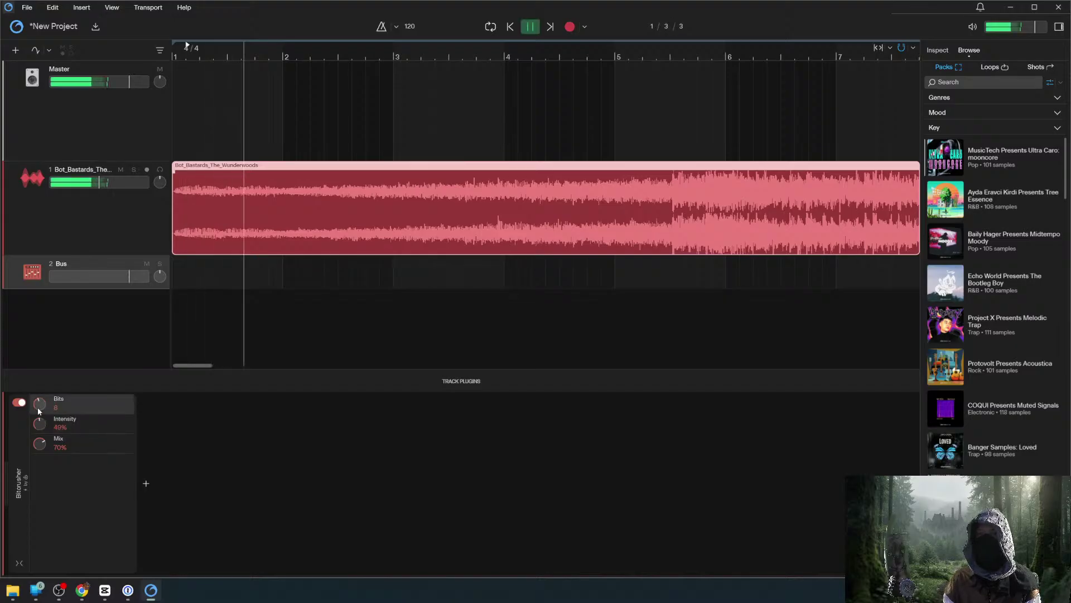
pyautogui.press('space')
pyautogui.moveTo(39, 424); pyautogui.dragTo(51, 449)
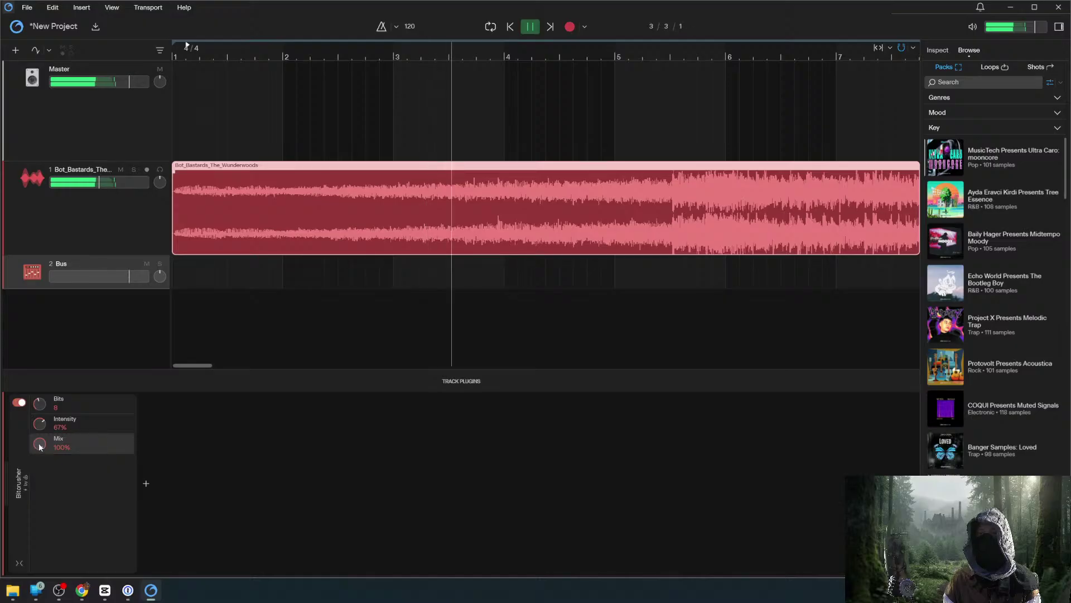
pyautogui.press('space')
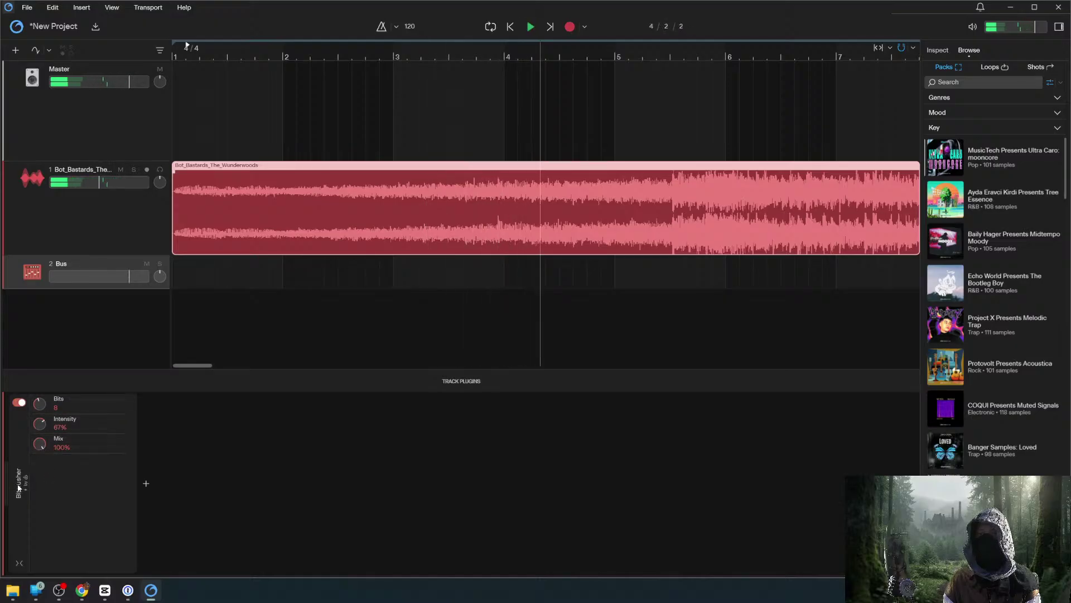
# Collapse and expand the Bitcrusher on the bus, and add BandLab's Buzz Face effect after it.
pyautogui.click(18, 489)
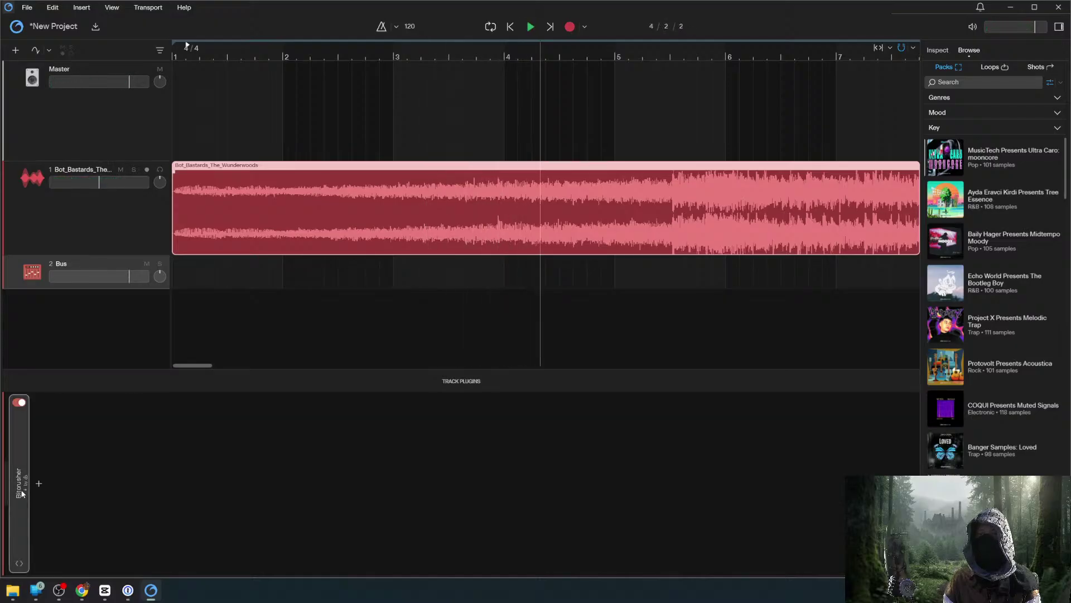
pyautogui.click(22, 490)
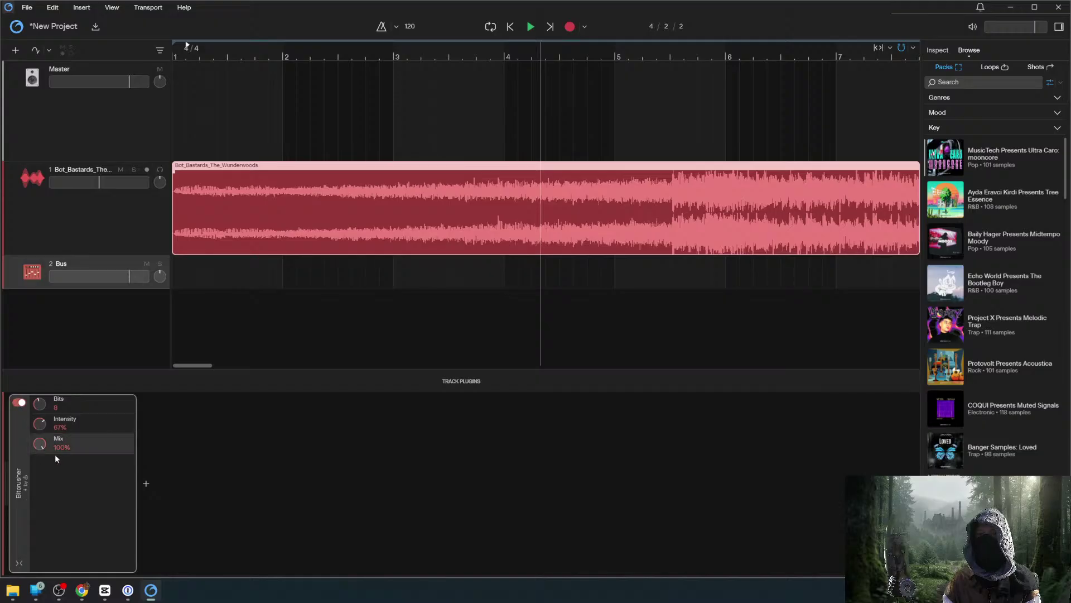
pyautogui.click(148, 486)
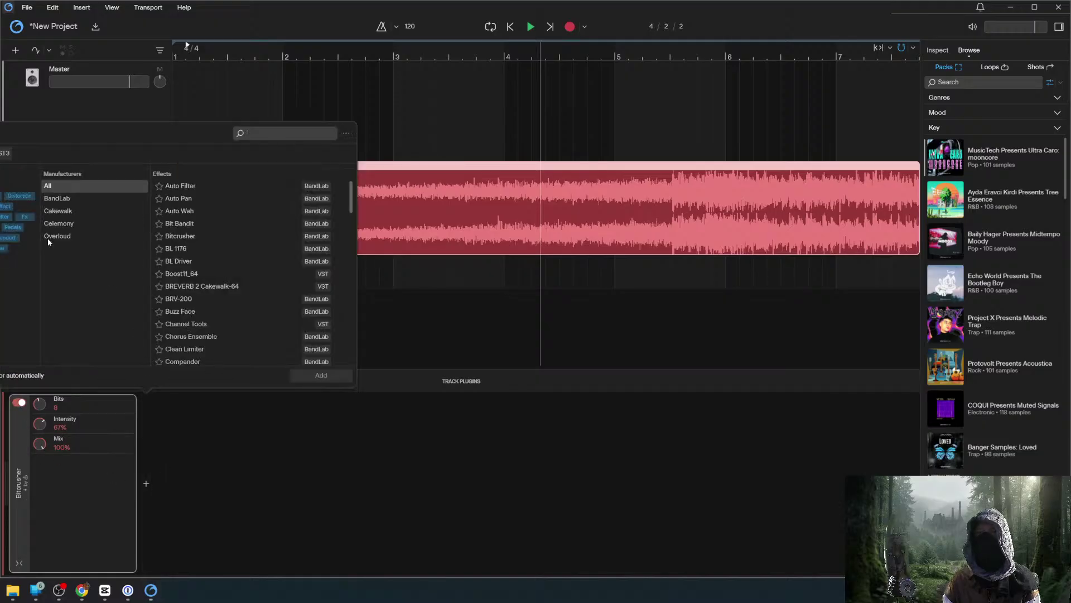
pyautogui.click(58, 199)
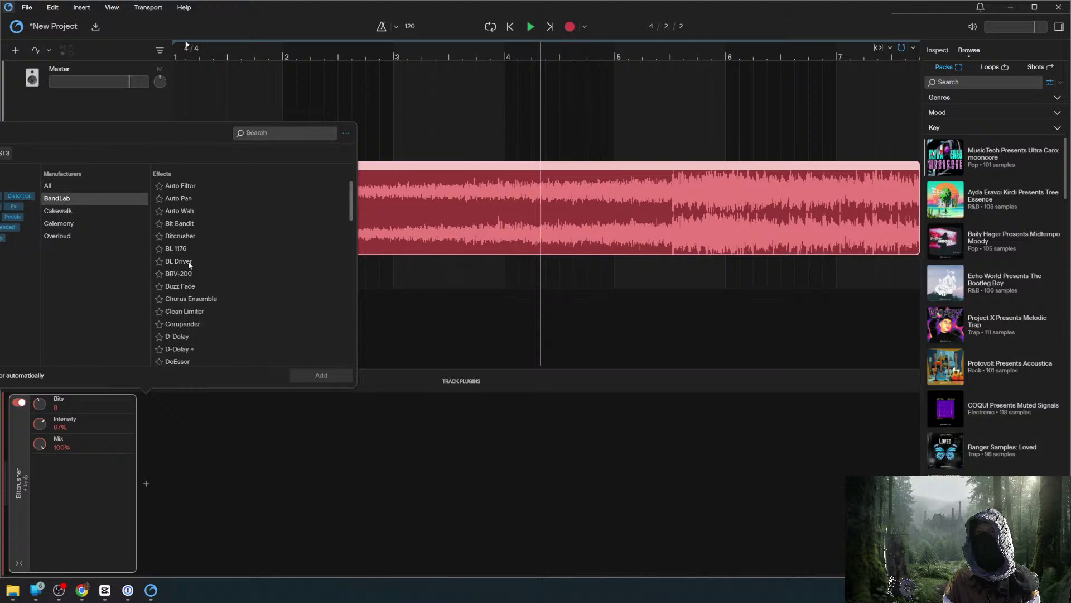
pyautogui.doubleClick(179, 286)
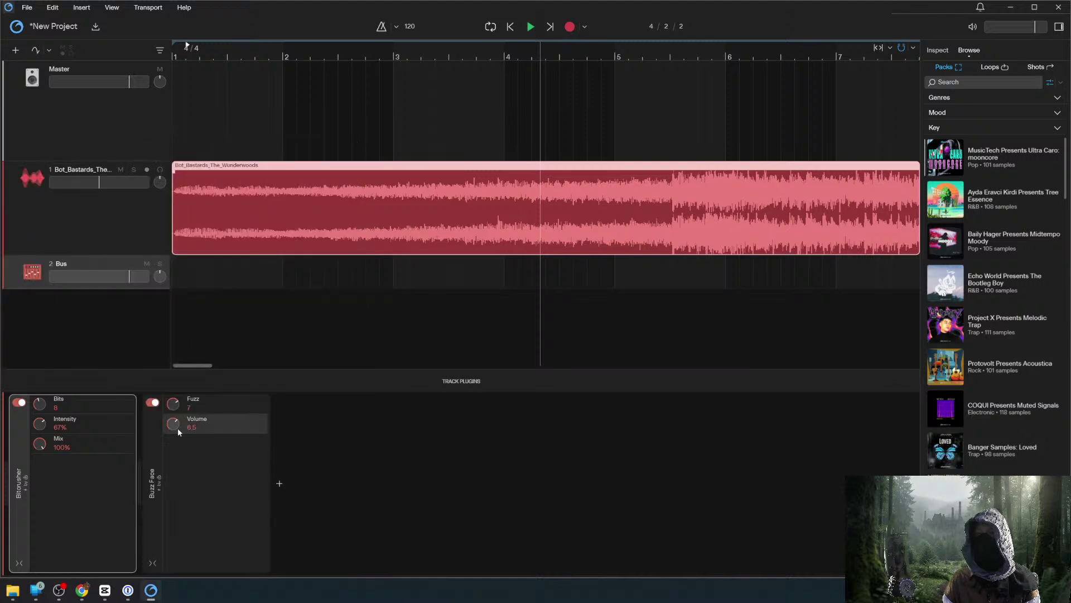
# Play the song while raising the Buzz Face's Volume to 10 on the bus, and stop playback.
pyautogui.press('space')
pyautogui.moveTo(173, 423); pyautogui.dragTo(173, 402)
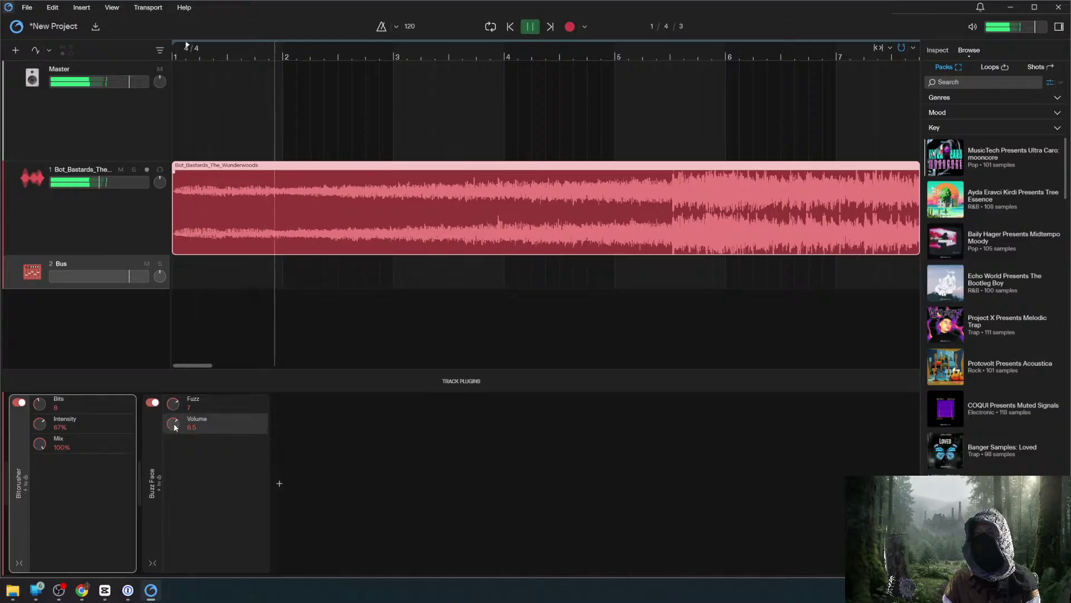
pyautogui.press('space')
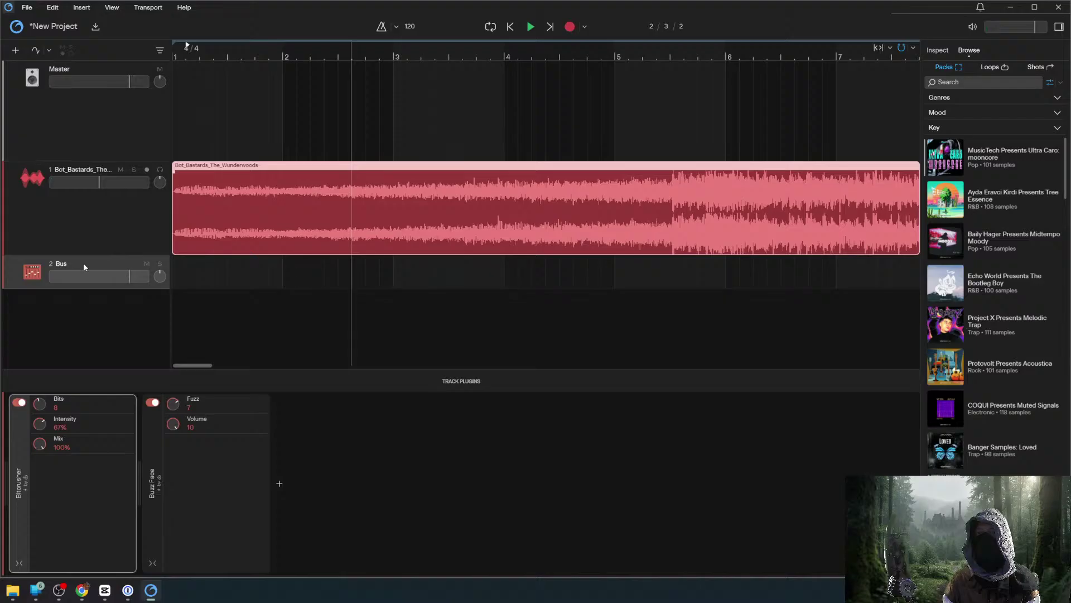
# Select the song's audio track and add the Bitcrusher effect to it.
pyautogui.click(94, 223)
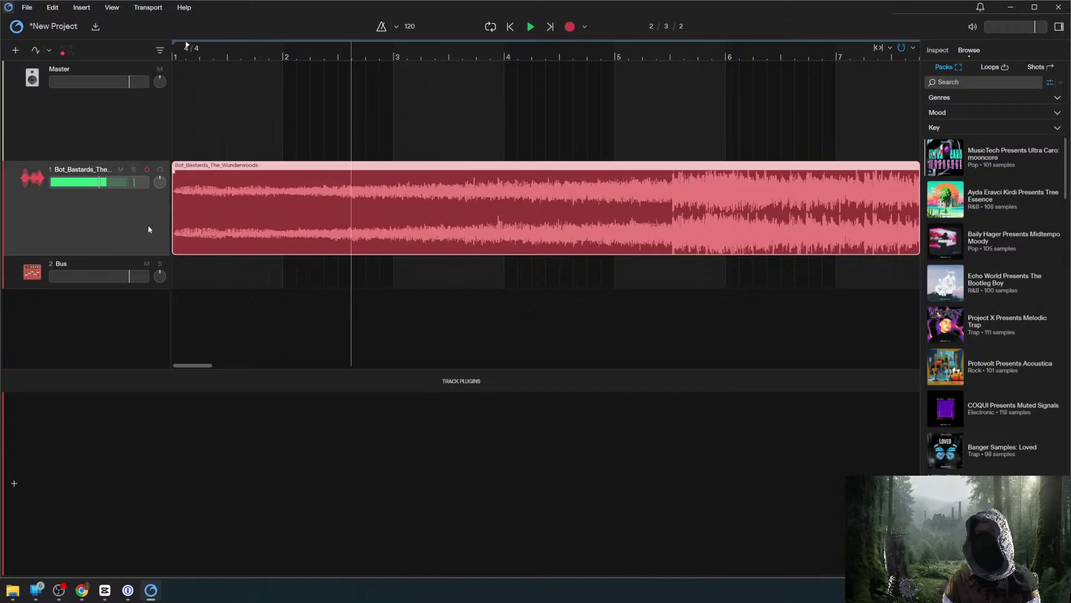
pyautogui.rightClick(85, 193)
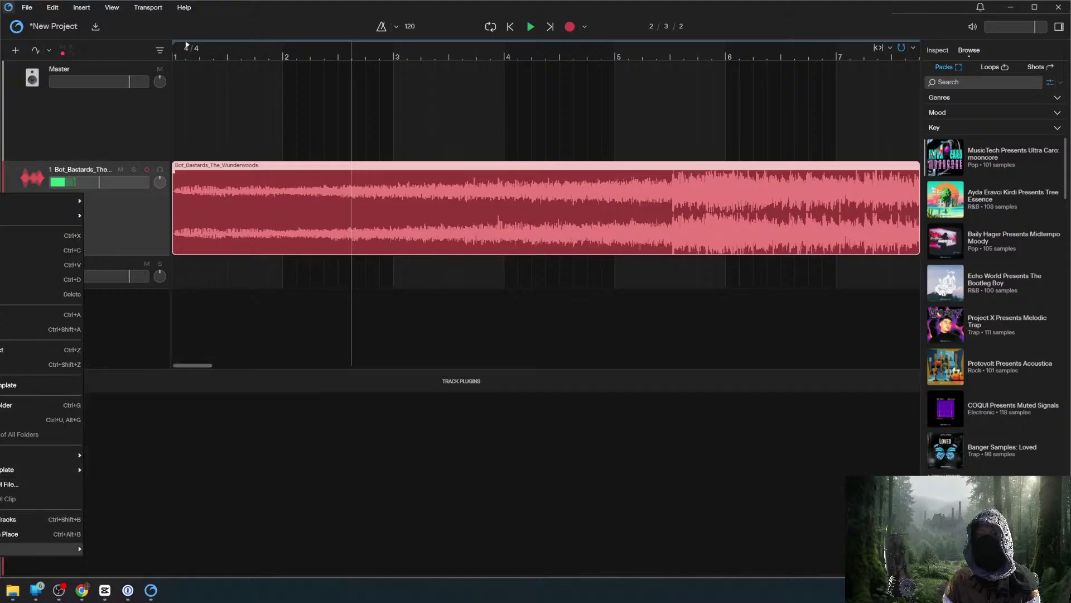
pyautogui.moveTo(42, 548)
pyautogui.click(249, 441)
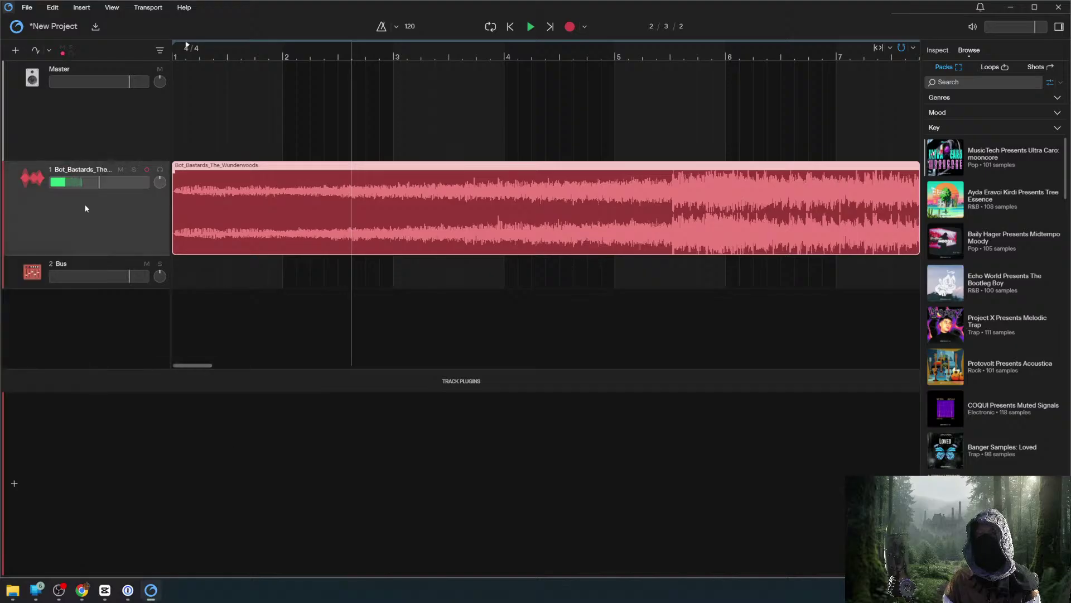
pyautogui.click(14, 483)
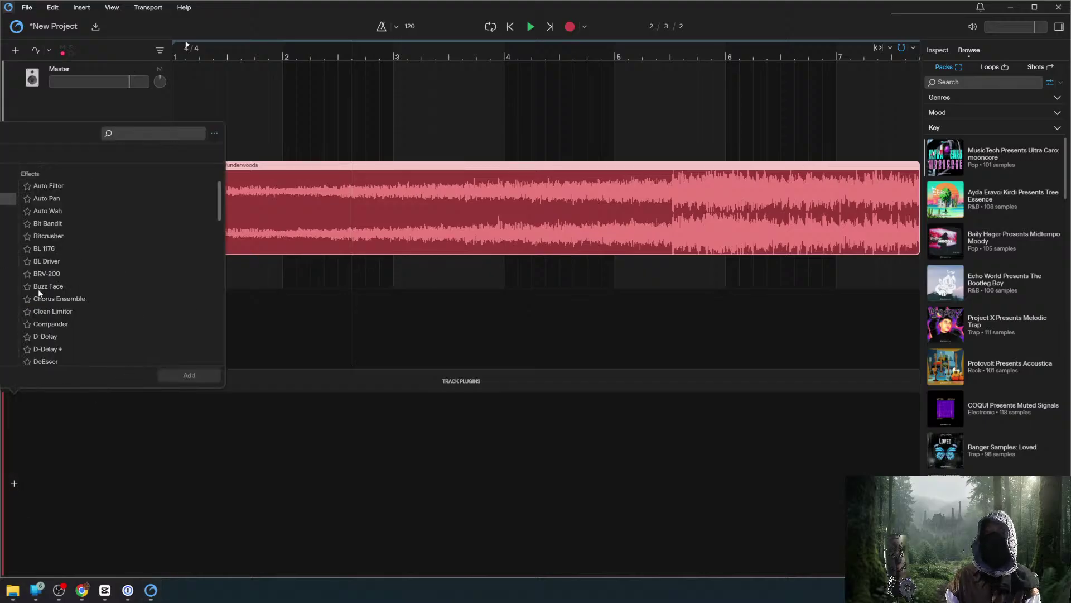
pyautogui.click(48, 237)
pyautogui.click(189, 375)
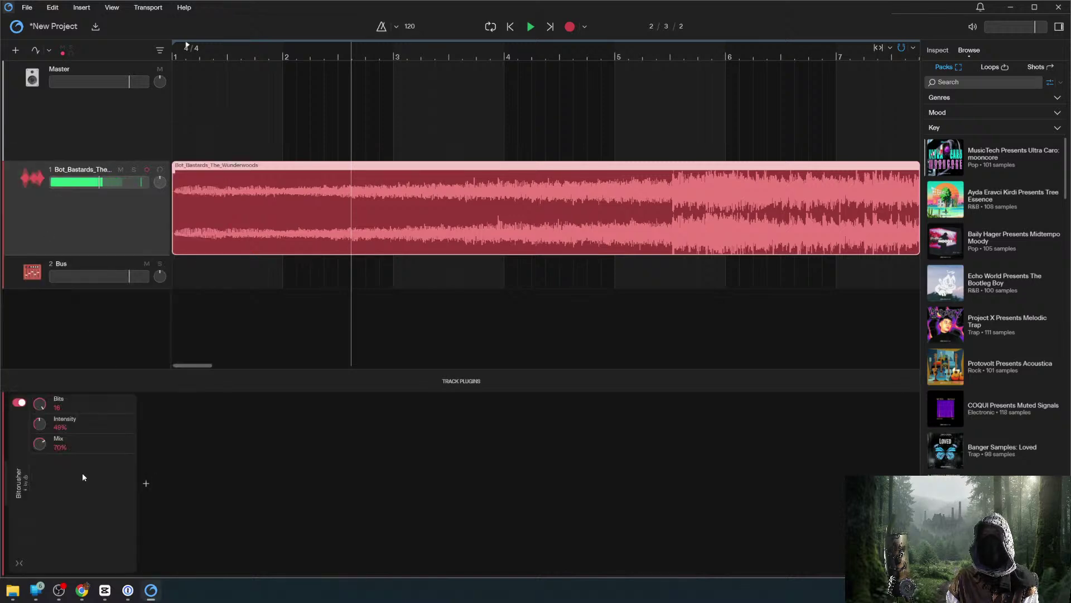
# Play the song while setting the audio track's Bitcrusher to Bits 8, Intensity 71% and Mix 100%, then stop playback and bypass the effect.
pyautogui.press('space')
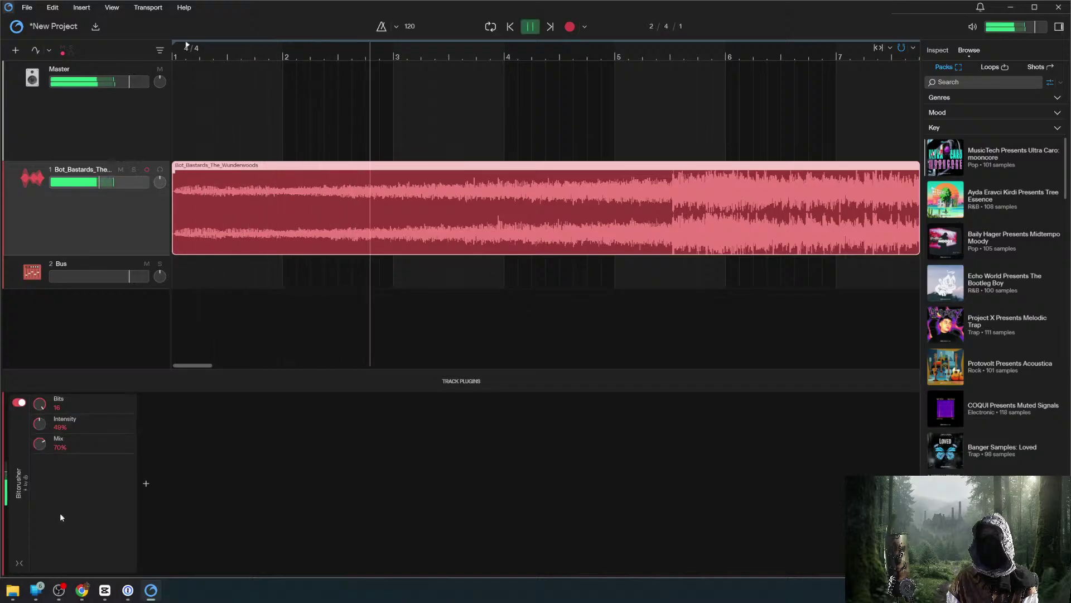
pyautogui.click(19, 402)
pyautogui.click(18, 402)
pyautogui.moveTo(40, 423); pyautogui.dragTo(39, 406)
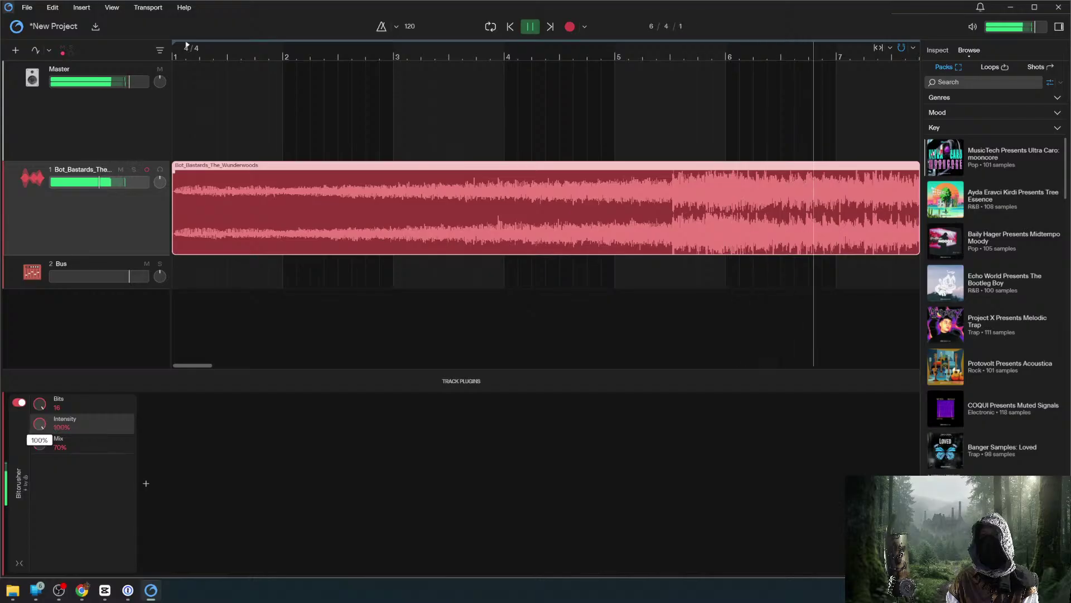
pyautogui.moveTo(187, 44); pyautogui.dragTo(39, 445)
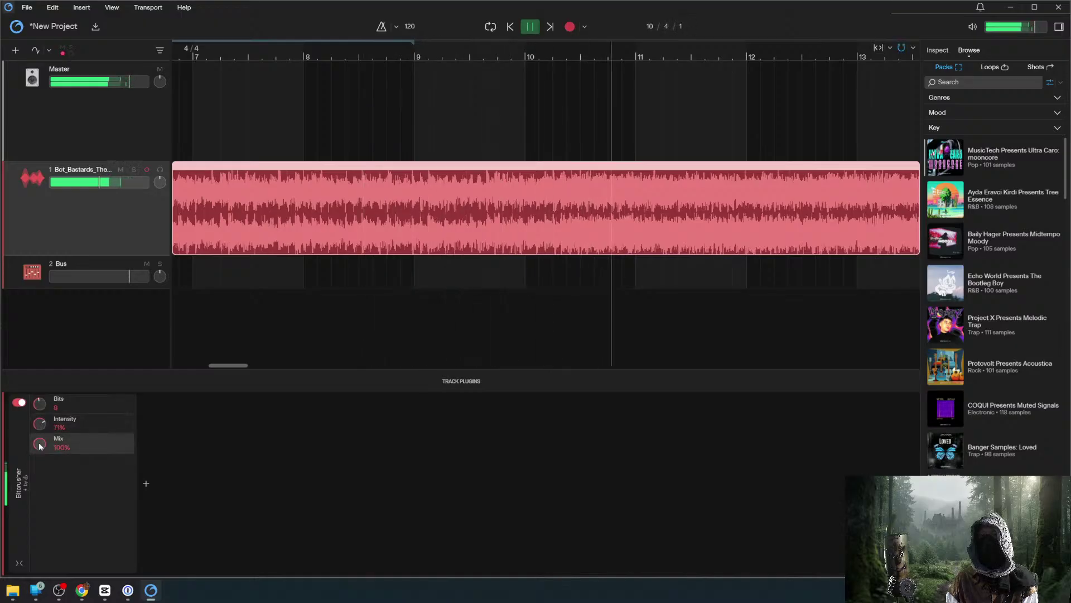
pyautogui.press('space')
pyautogui.click(19, 403)
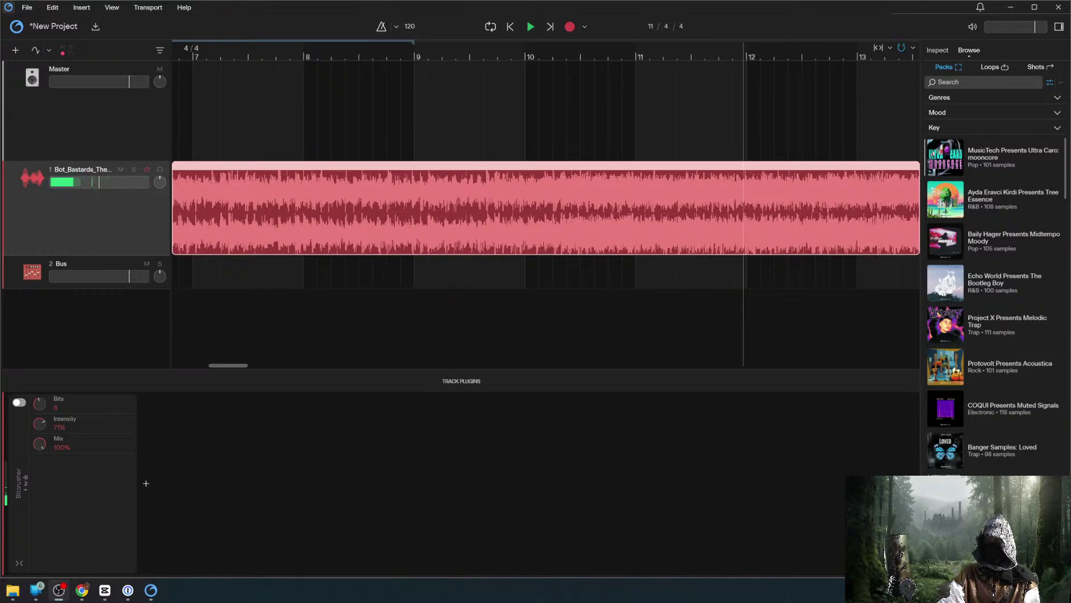
pyautogui.press('space')
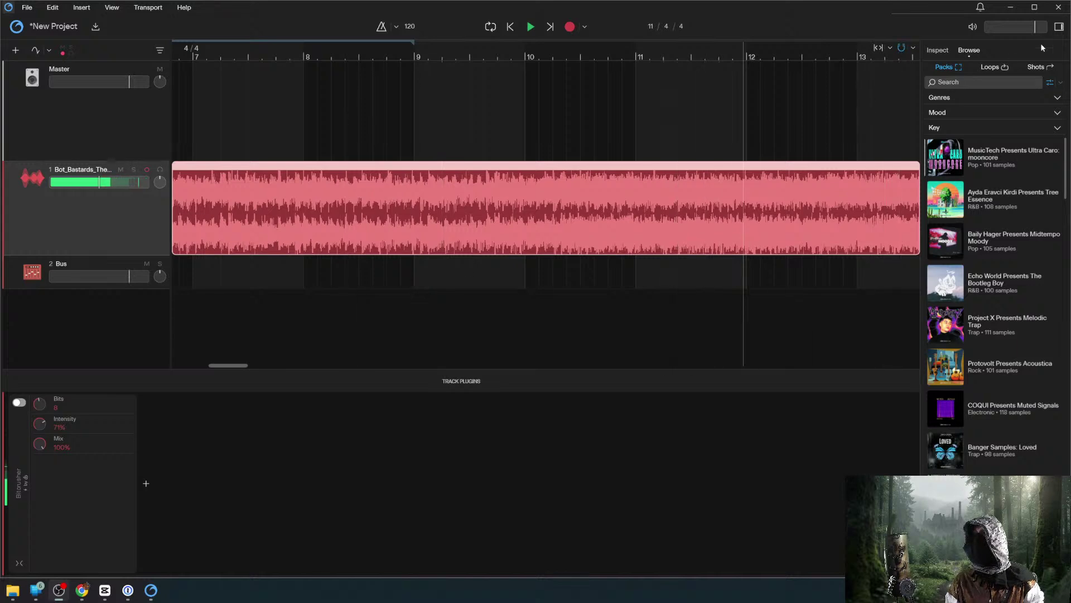
# Hide the sample browser and move the bus above the audio track, leaving the audio track selected.
pyautogui.click(1060, 26)
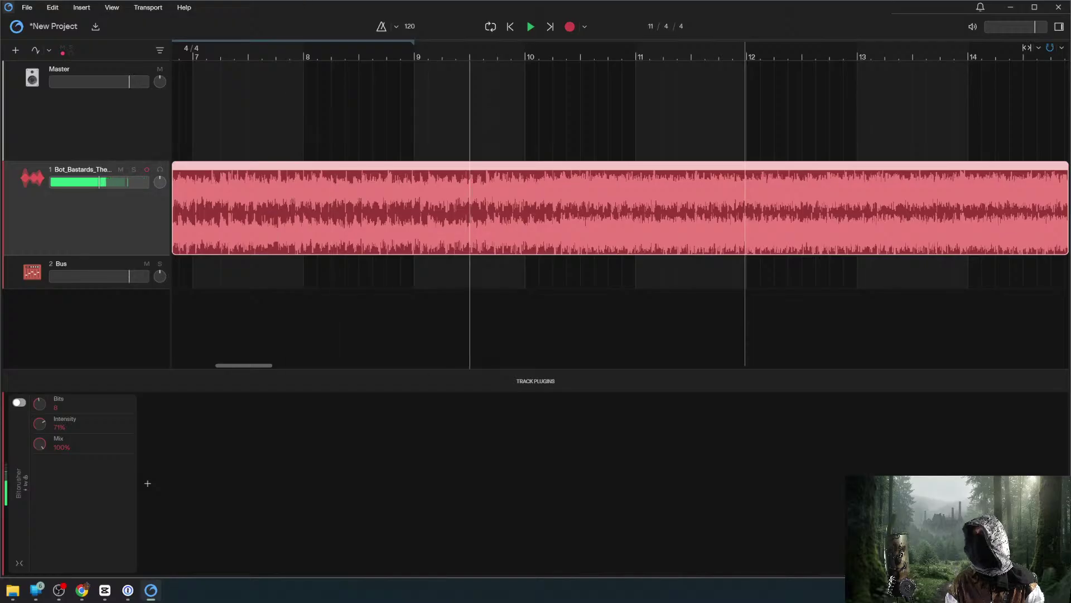
pyautogui.moveTo(81, 262); pyautogui.dragTo(73, 156)
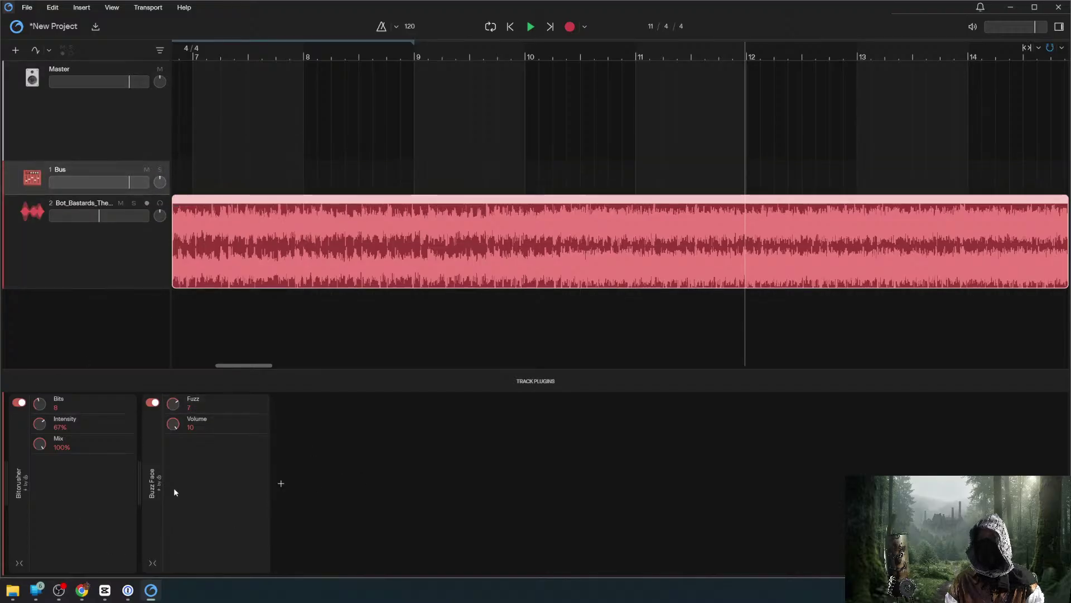
pyautogui.click(98, 254)
pyautogui.click(90, 169)
pyautogui.click(132, 225)
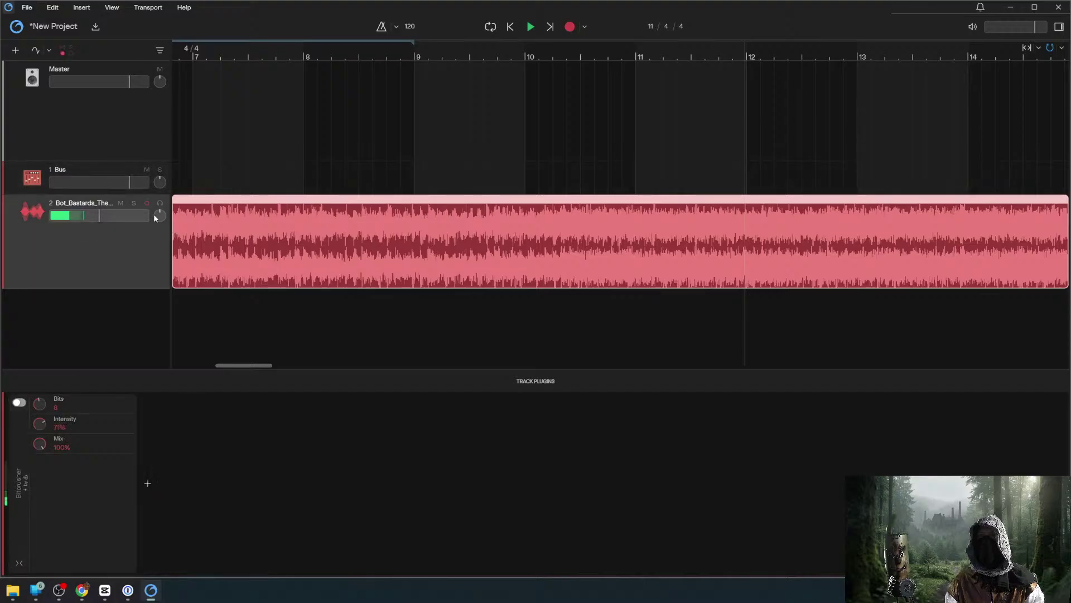
# Collapse the track plugins section and expand it again.
pyautogui.rightClick(128, 240)
pyautogui.click(155, 247)
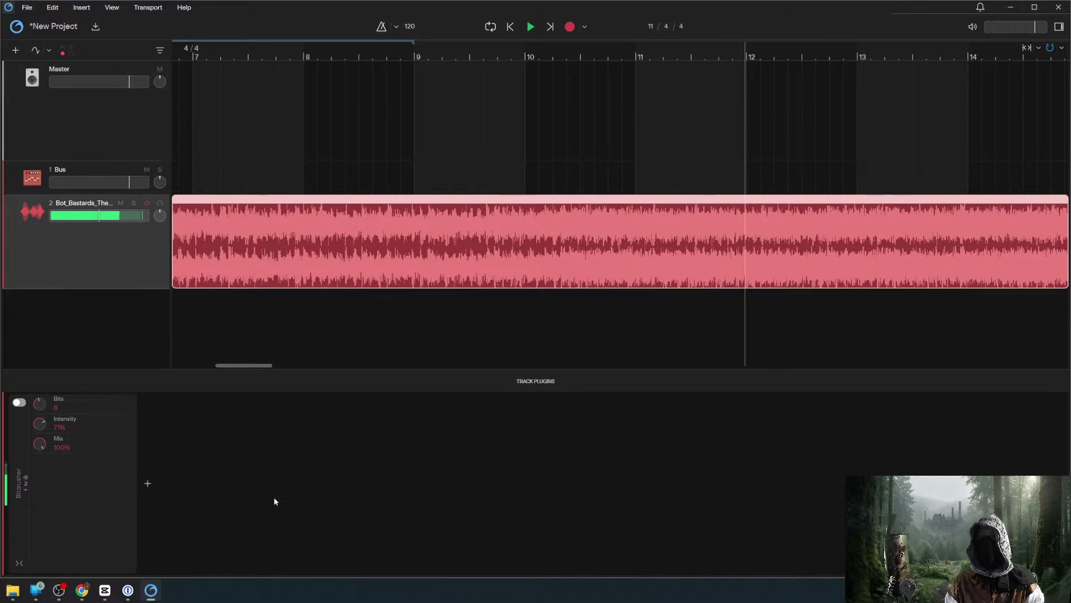
pyautogui.click(1058, 382)
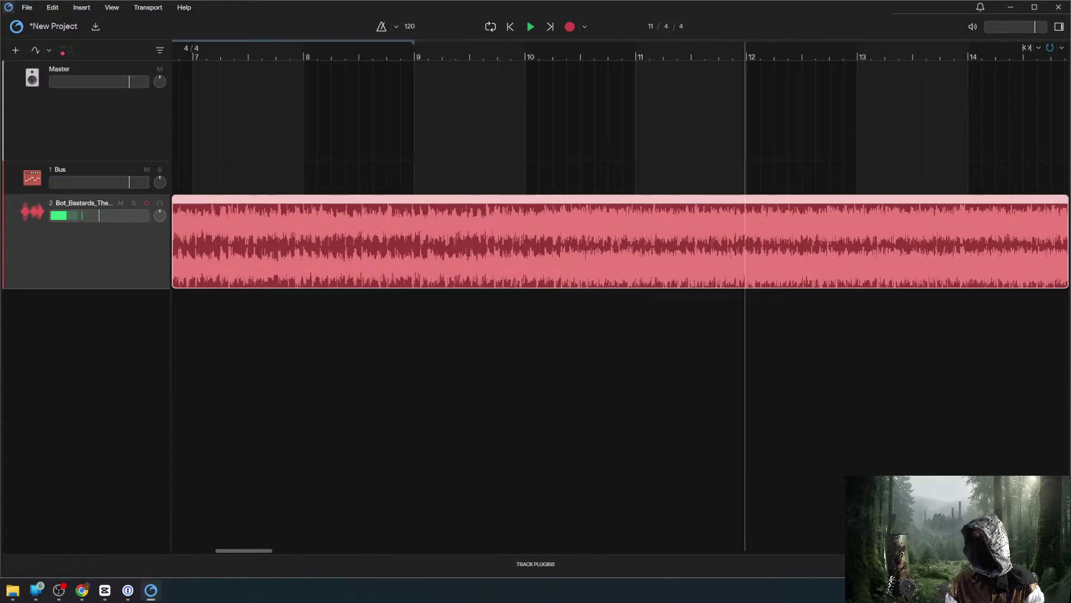
pyautogui.click(539, 564)
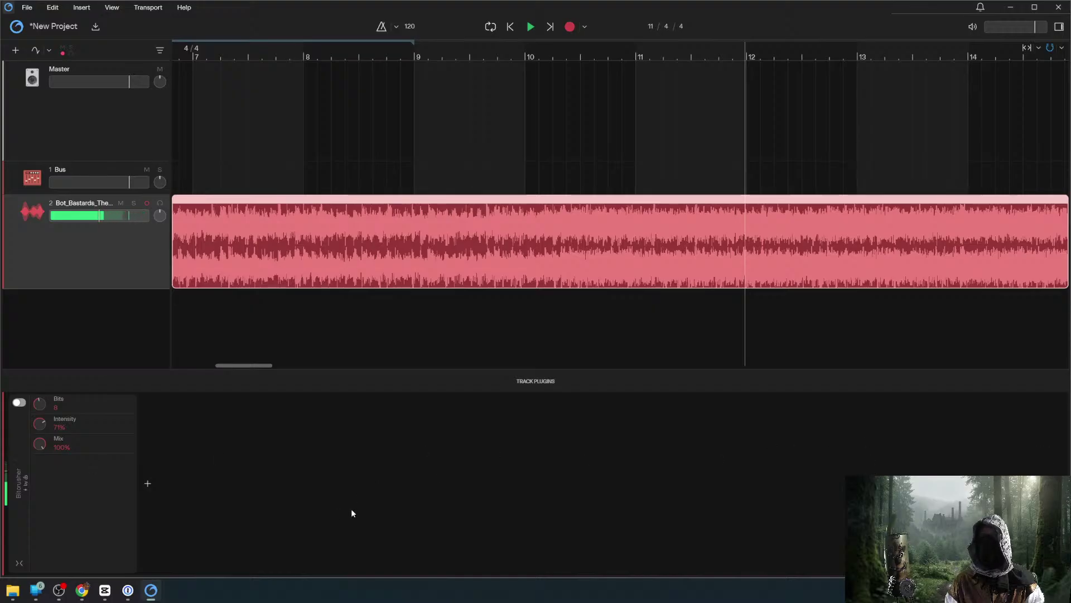
# Show the automation lanes and shape a volume dip just after bar 8 on the audio track, recovering to the original level just after bar 10.
pyautogui.click(35, 51)
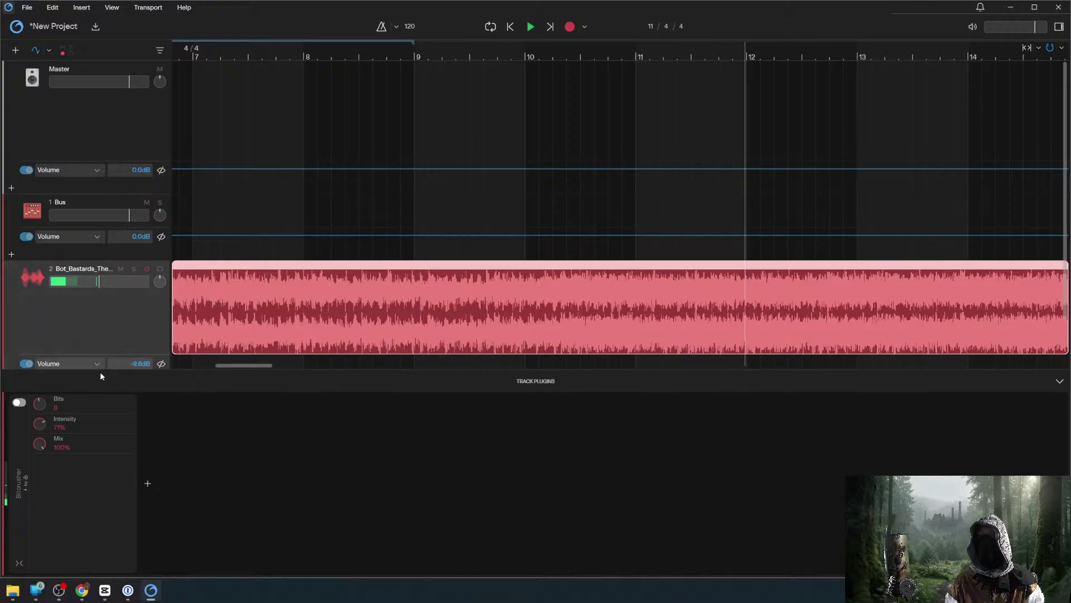
pyautogui.moveTo(98, 370); pyautogui.dragTo(99, 429)
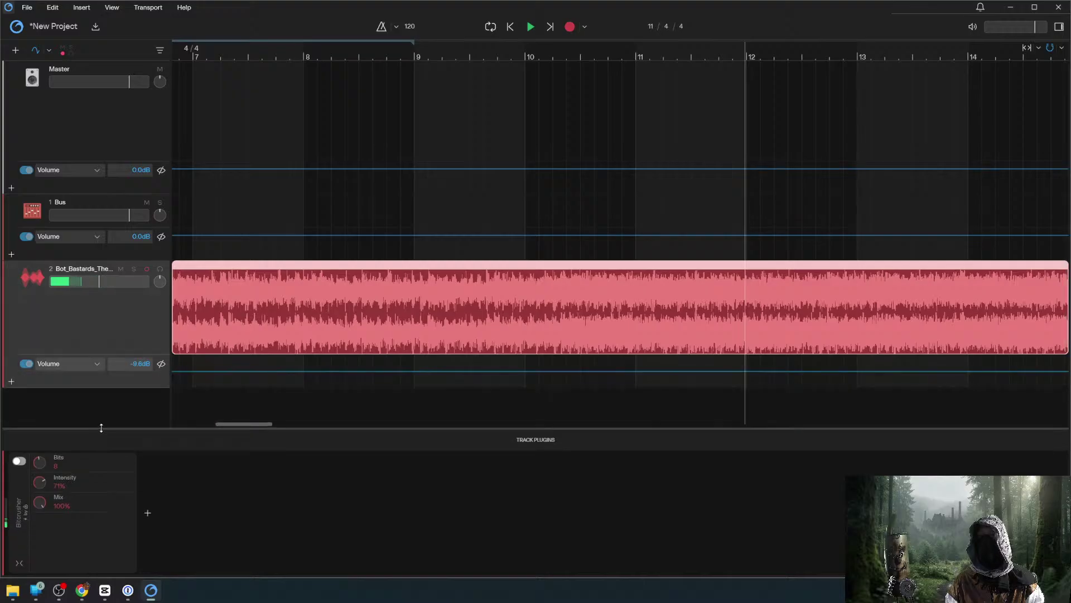
pyautogui.click(275, 371)
pyautogui.click(428, 371)
pyautogui.click(538, 371)
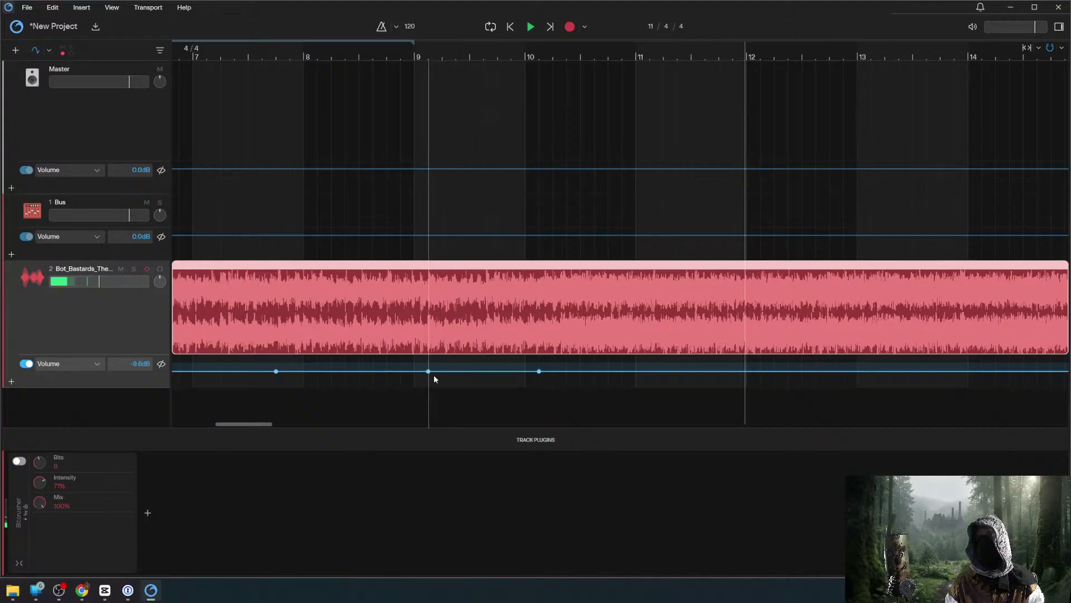
pyautogui.moveTo(428, 371); pyautogui.dragTo(317, 392)
# Play the song from the middle of bar 7 to hear the volume automation, stopping just after bar 10 starts.
pyautogui.click(247, 58)
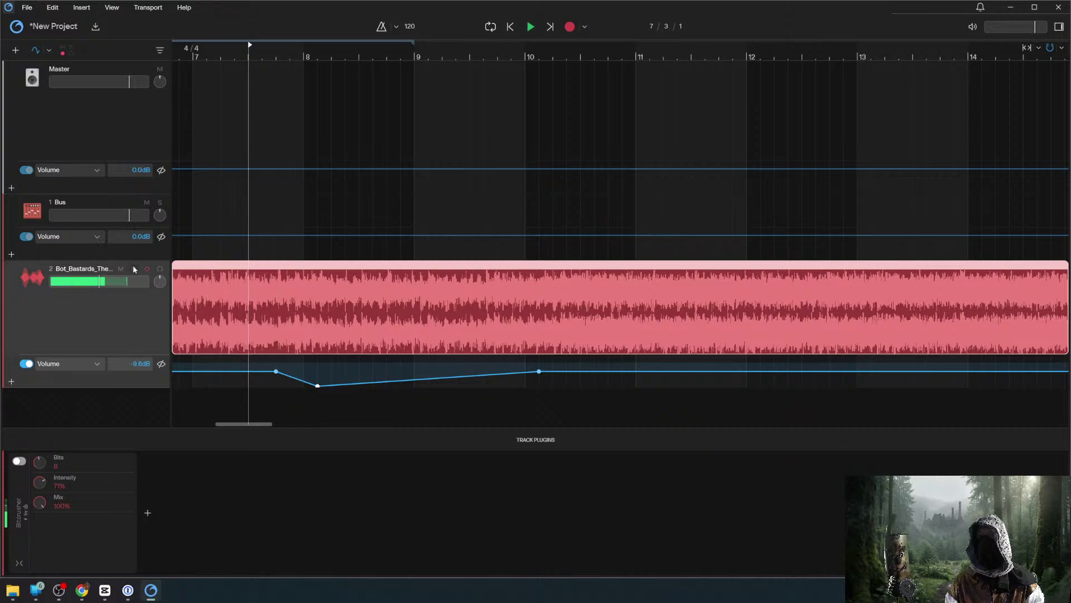
pyautogui.moveTo(80, 280)
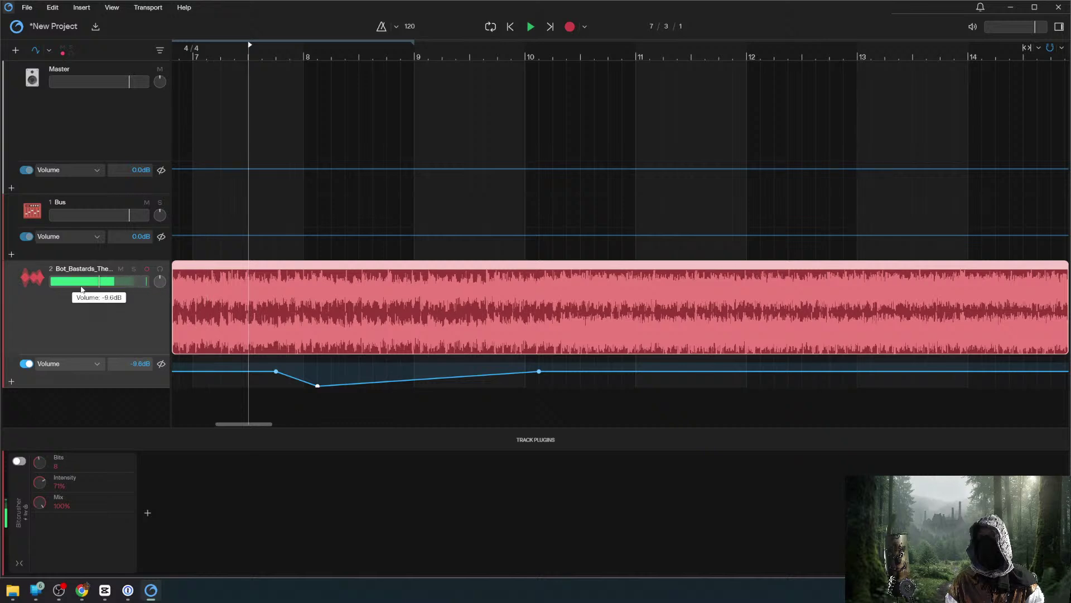
pyautogui.press('space')
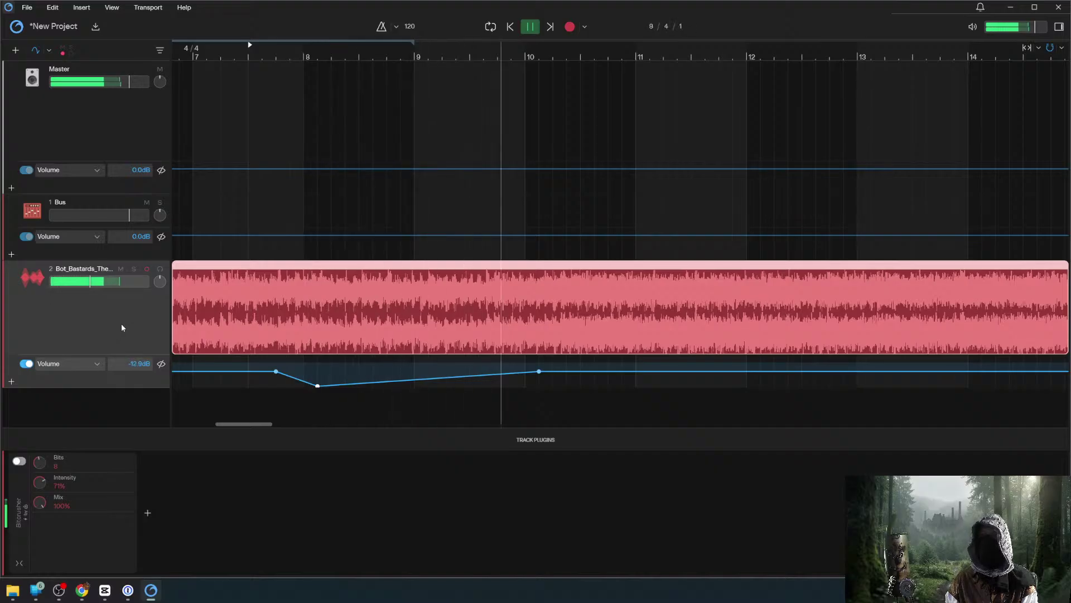
pyautogui.press('space')
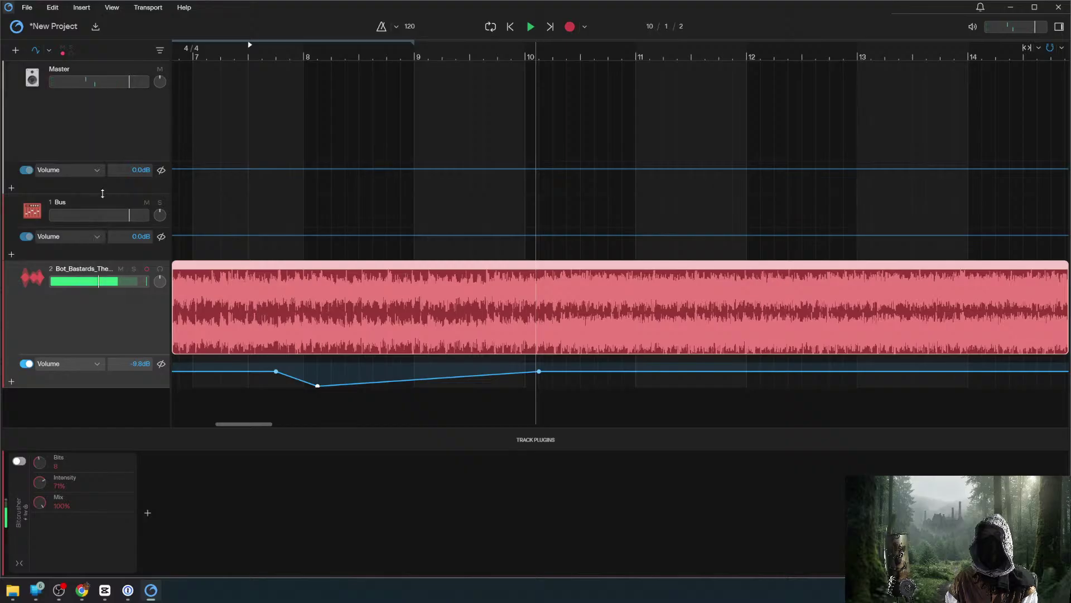
# Check the bus's effects, reselect the audio track and switch its automation lane from Volume to the Bitcrusher's Intensity.
pyautogui.click(102, 207)
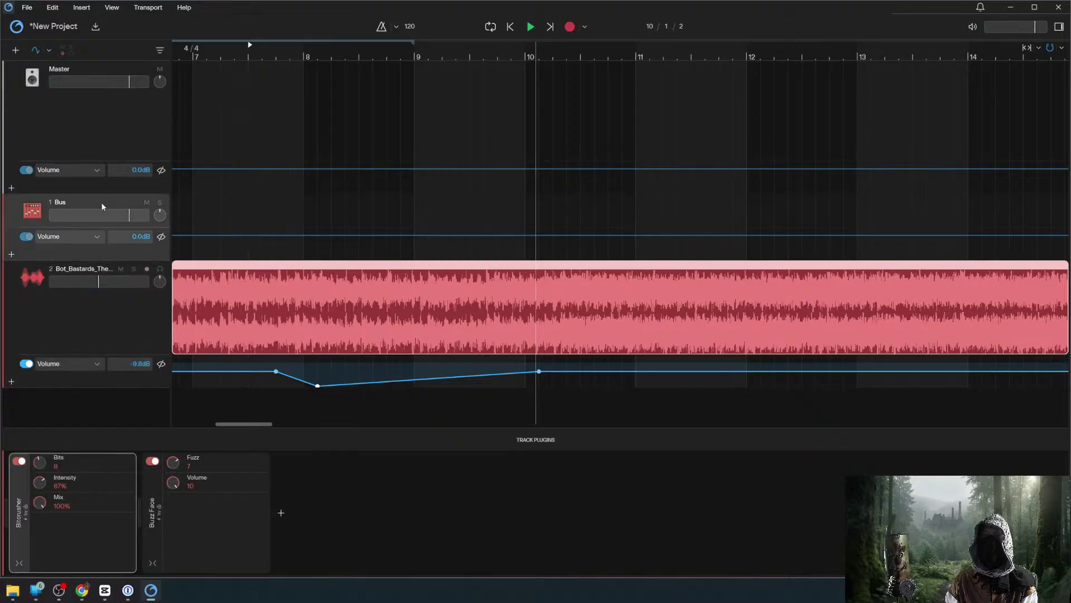
pyautogui.click(67, 337)
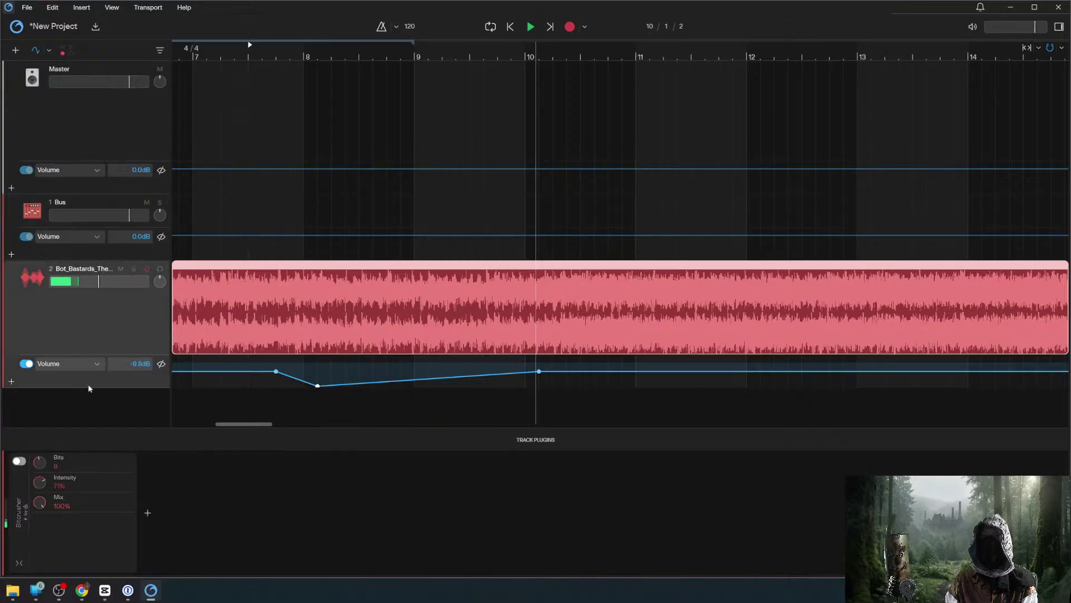
pyautogui.click(19, 461)
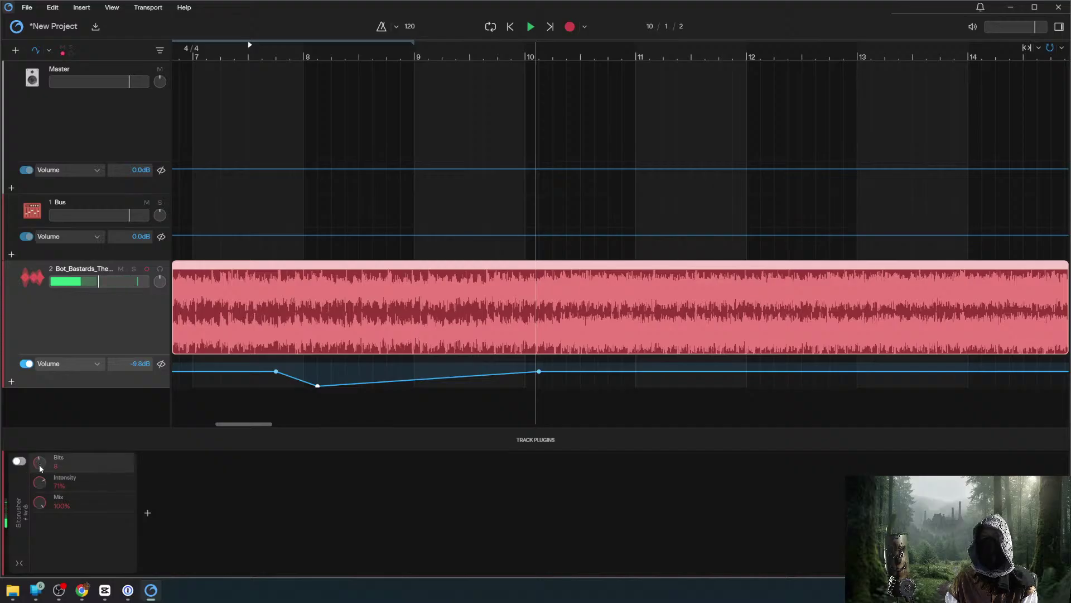
pyautogui.click(85, 368)
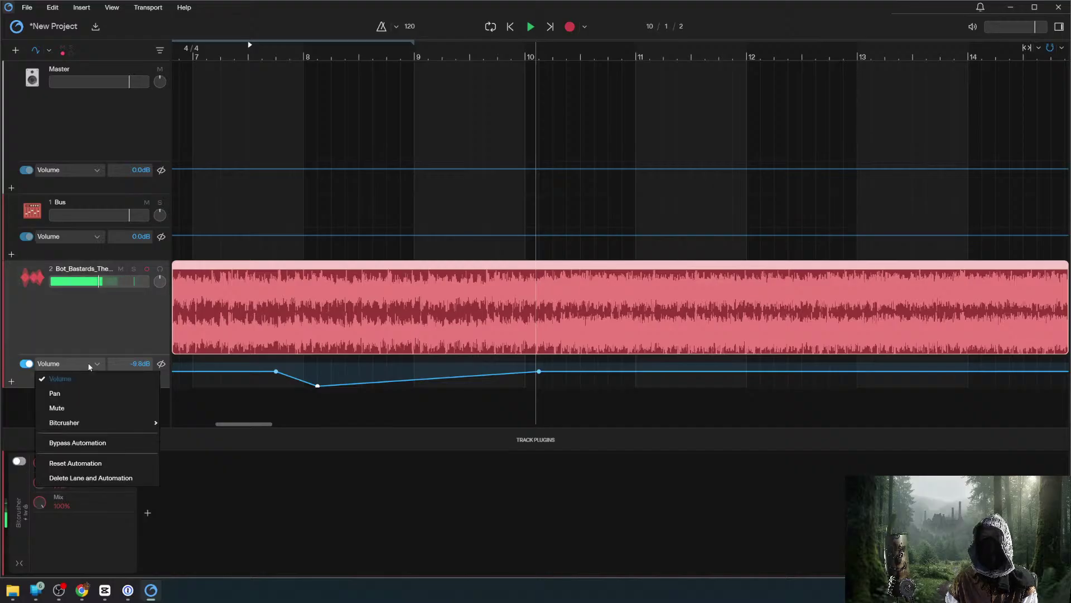
pyautogui.moveTo(82, 429)
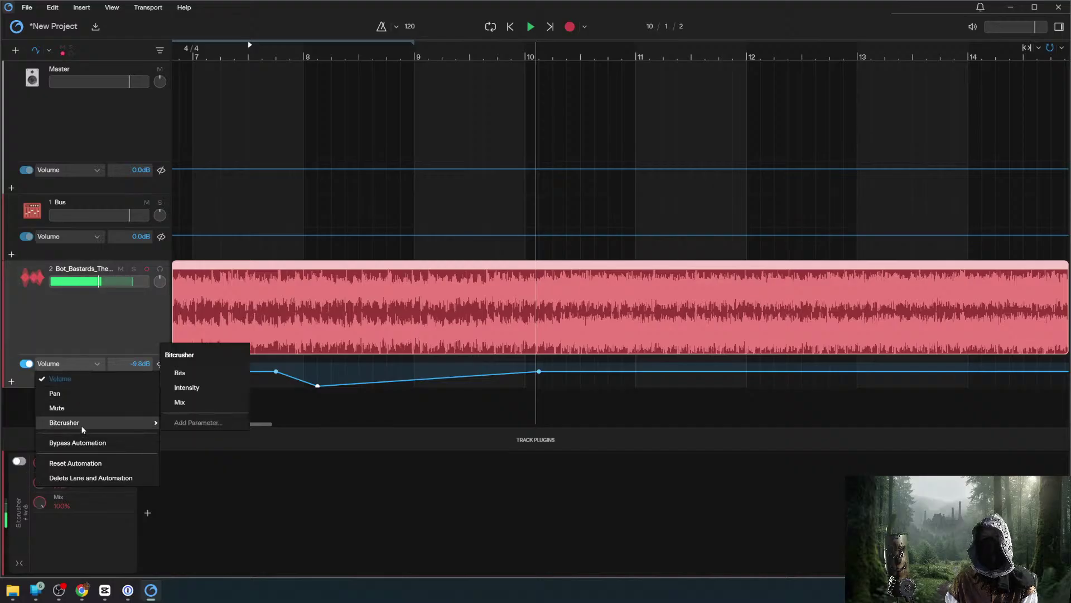
pyautogui.click(183, 387)
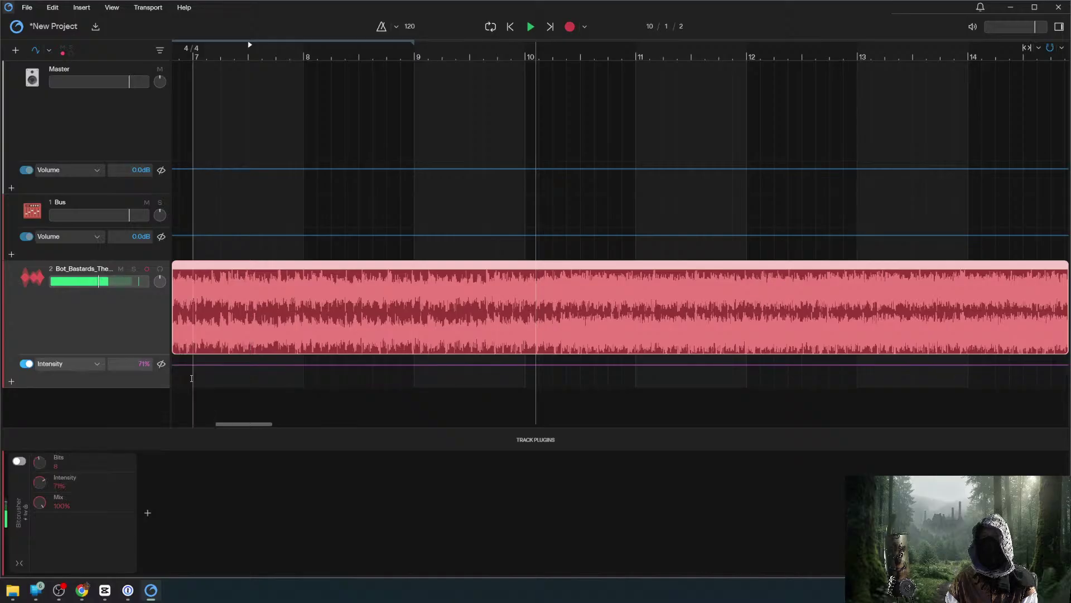
# Shape an Intensity dip to 0% just before bar 8, rising to about 82% just after bar 9, and play it from bar 7.
pyautogui.click(225, 365)
pyautogui.click(347, 366)
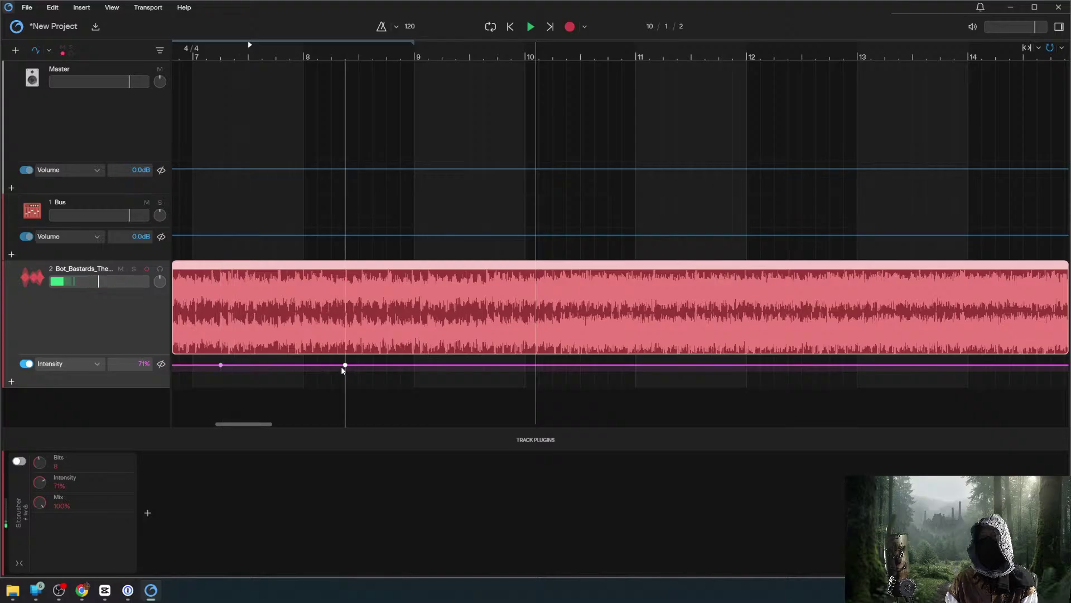
pyautogui.moveTo(344, 366); pyautogui.dragTo(289, 386)
pyautogui.click(400, 385)
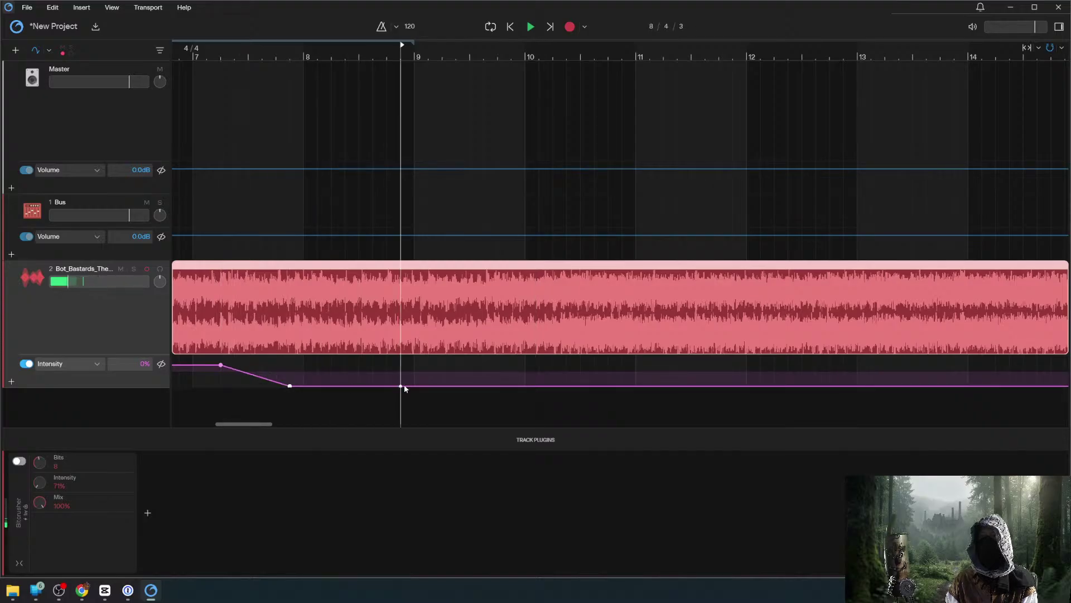
pyautogui.moveTo(400, 385); pyautogui.dragTo(428, 362)
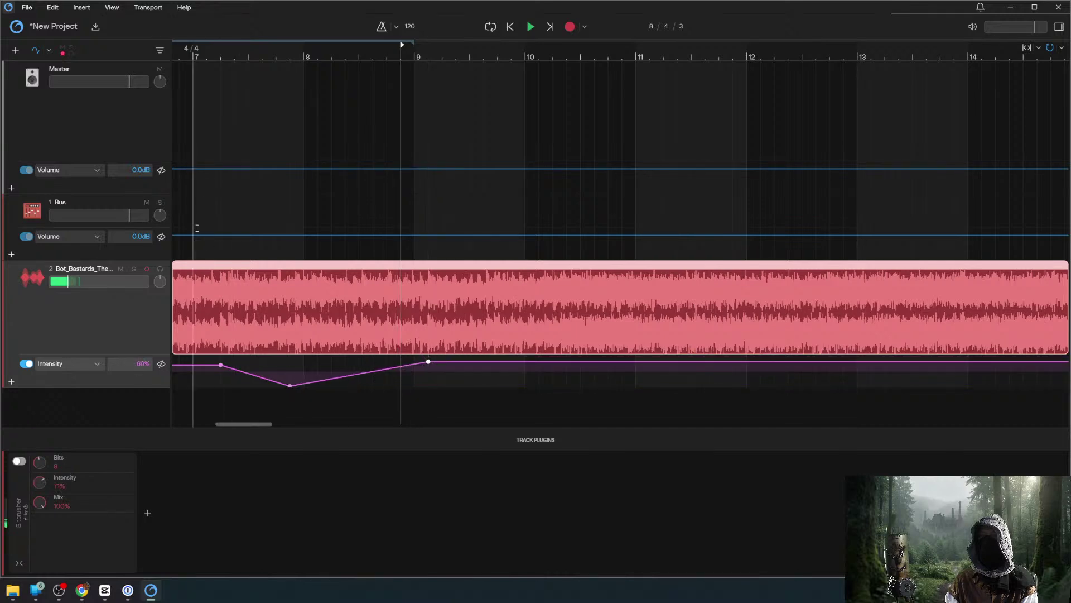
pyautogui.click(199, 55)
pyautogui.press('space')
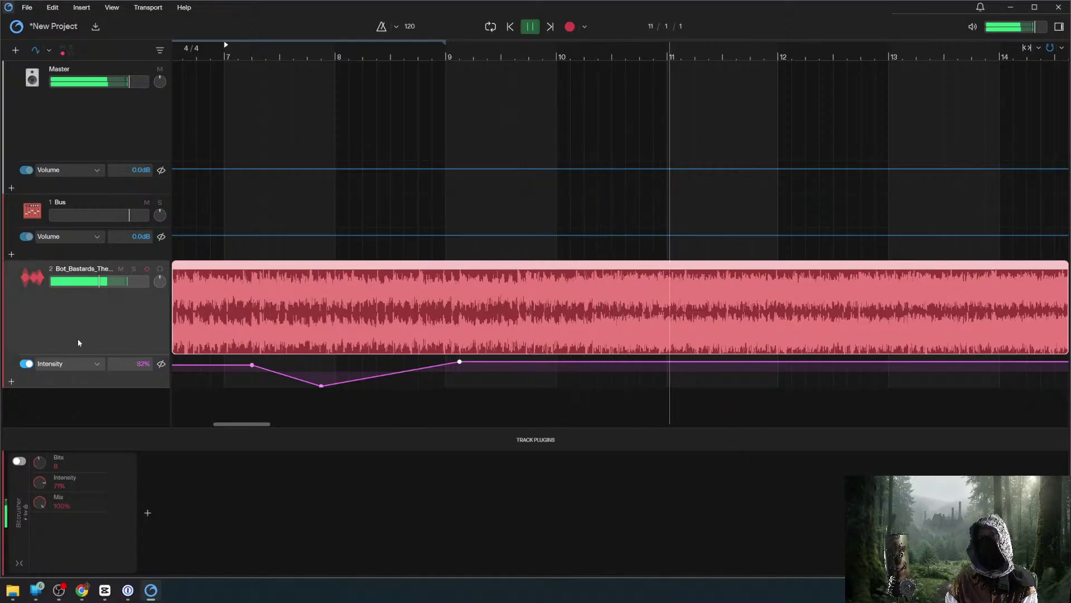
# Stop the song's playback in bar 11.
pyautogui.press('space')
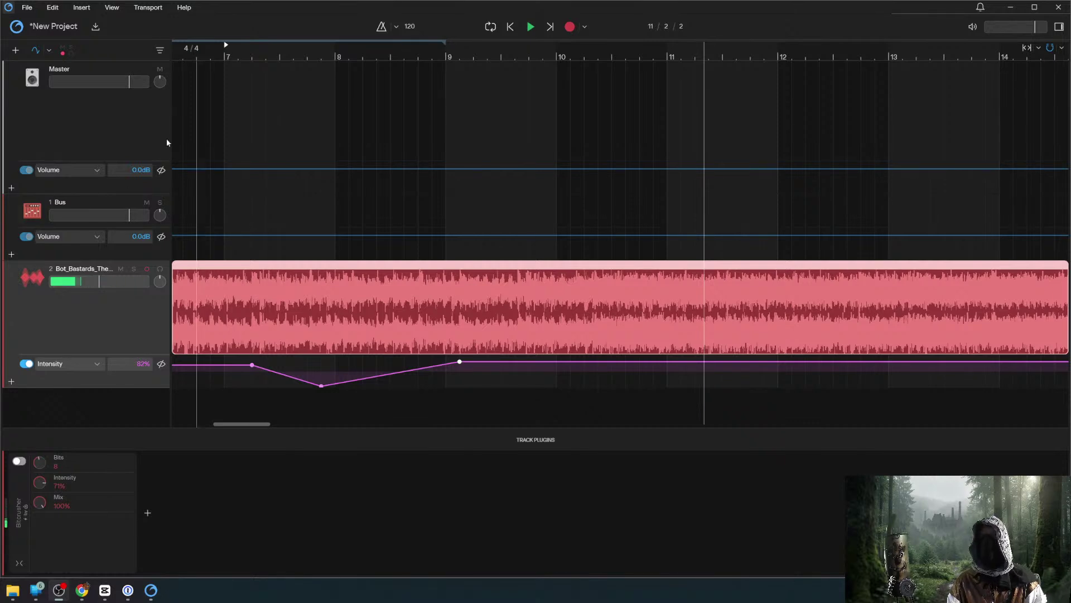
pyautogui.click(253, 18)
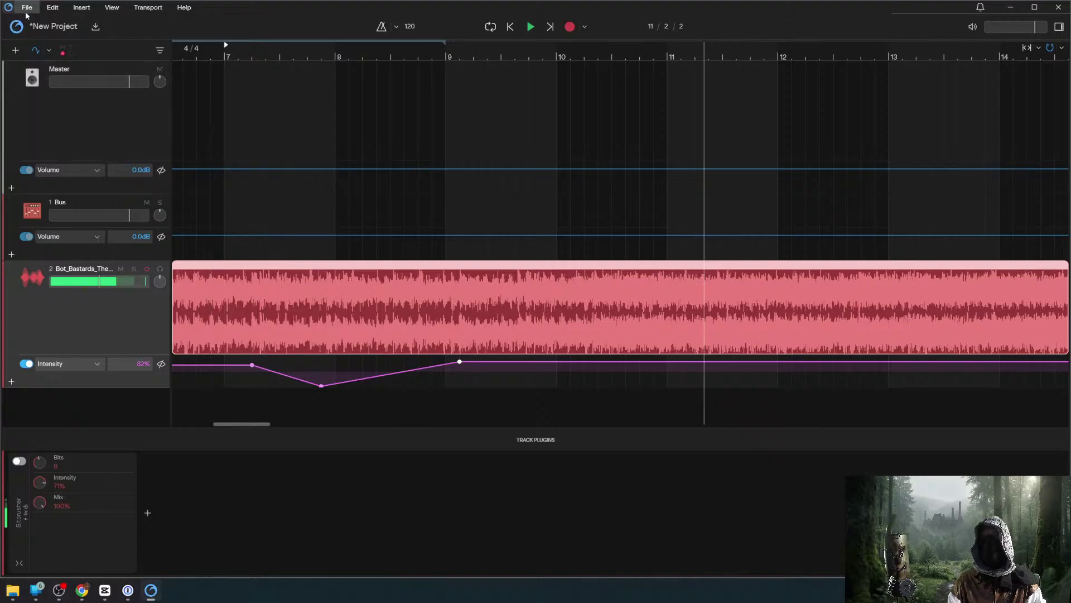
pyautogui.rightClick(48, 320)
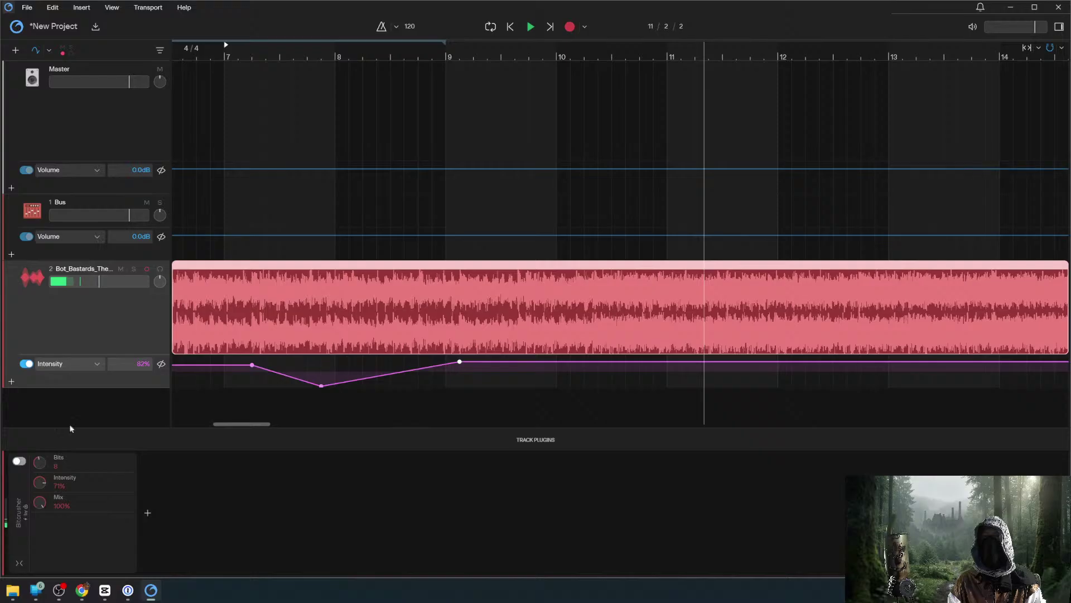
# Browse the Cakewalk effects available for the audio track, highlight Core Reverb and close the effect browser without adding it.
pyautogui.click(148, 513)
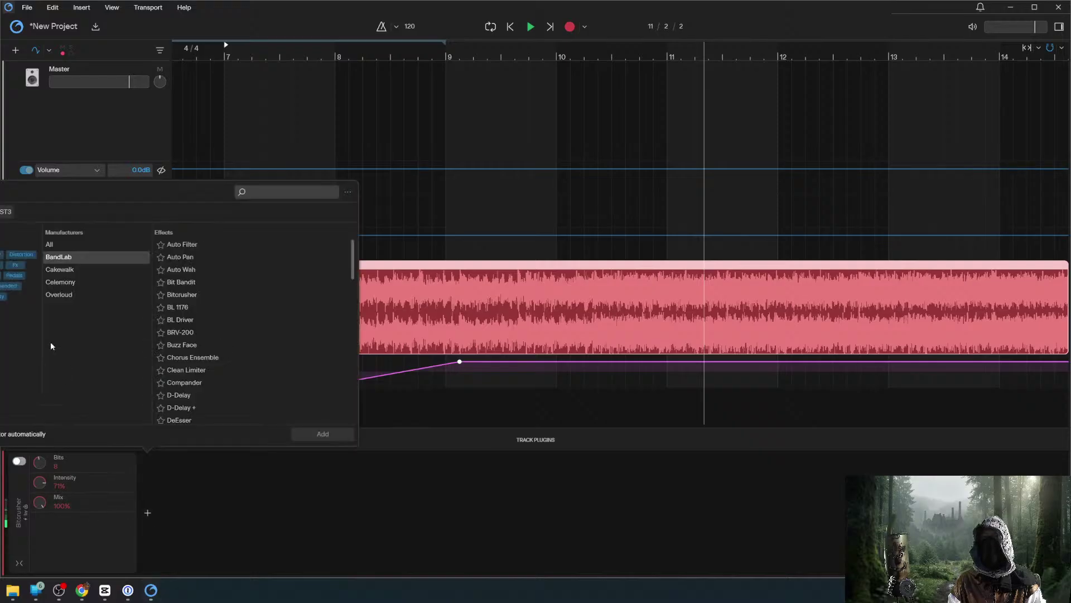
pyautogui.click(55, 270)
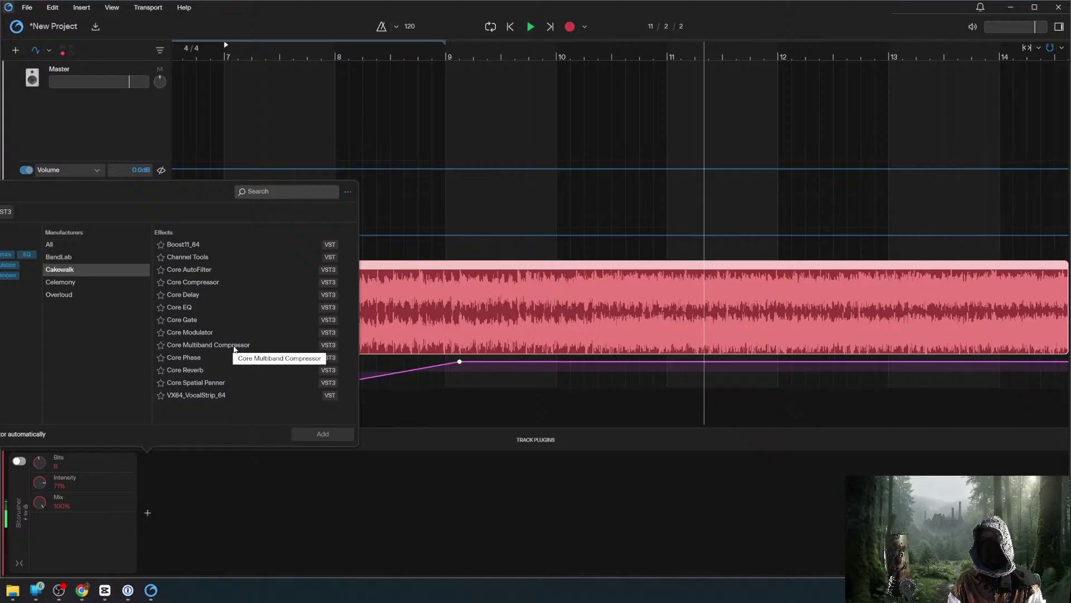
pyautogui.click(185, 370)
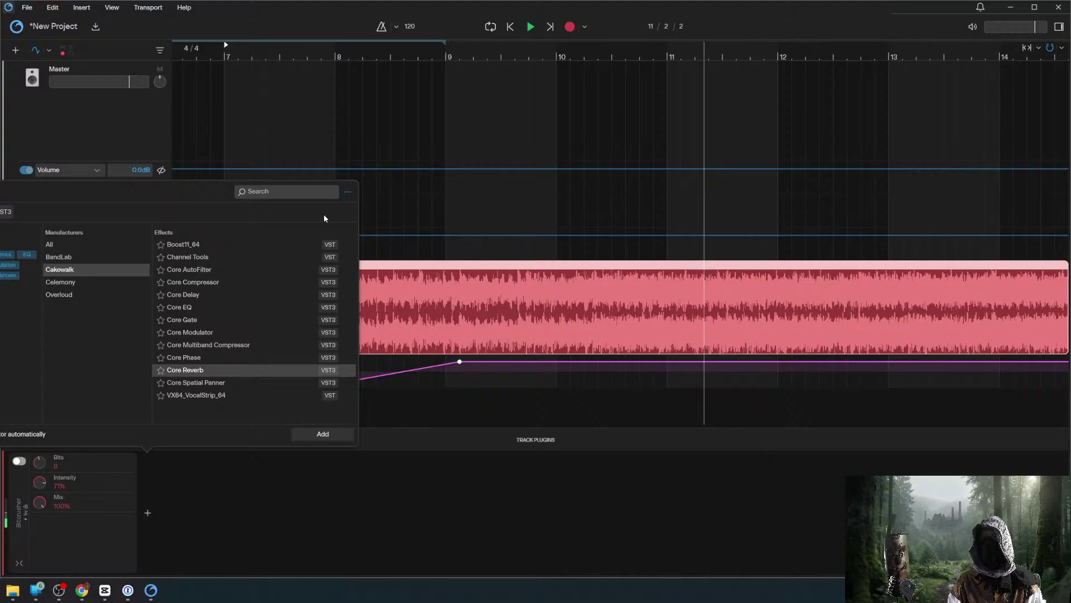
pyautogui.click(377, 541)
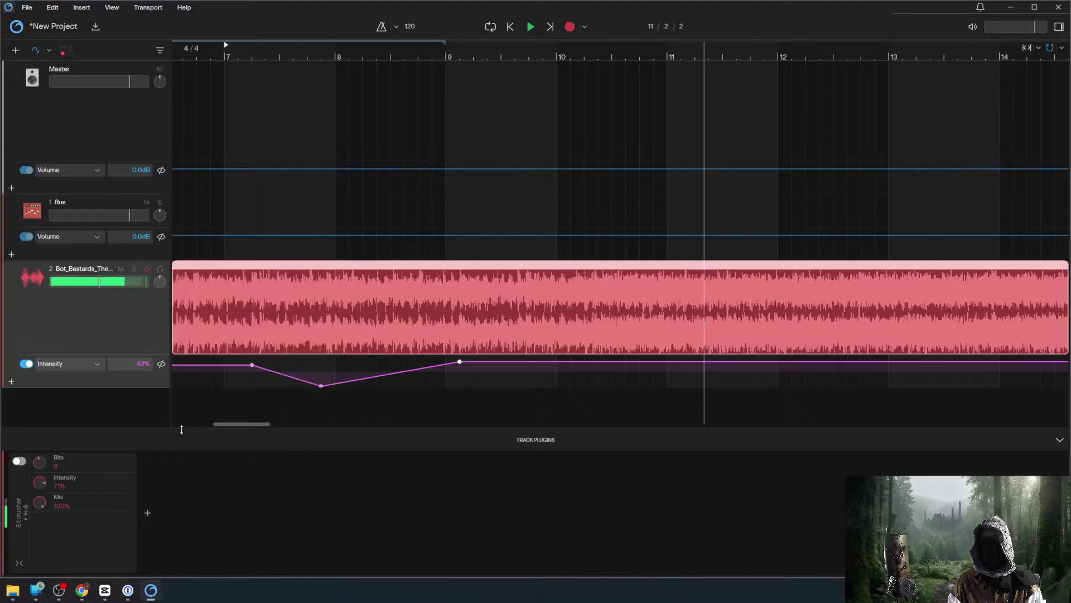
# Move the Bus below the audio track and change the Master track's colour to orange.
pyautogui.moveTo(69, 205); pyautogui.dragTo(81, 385)
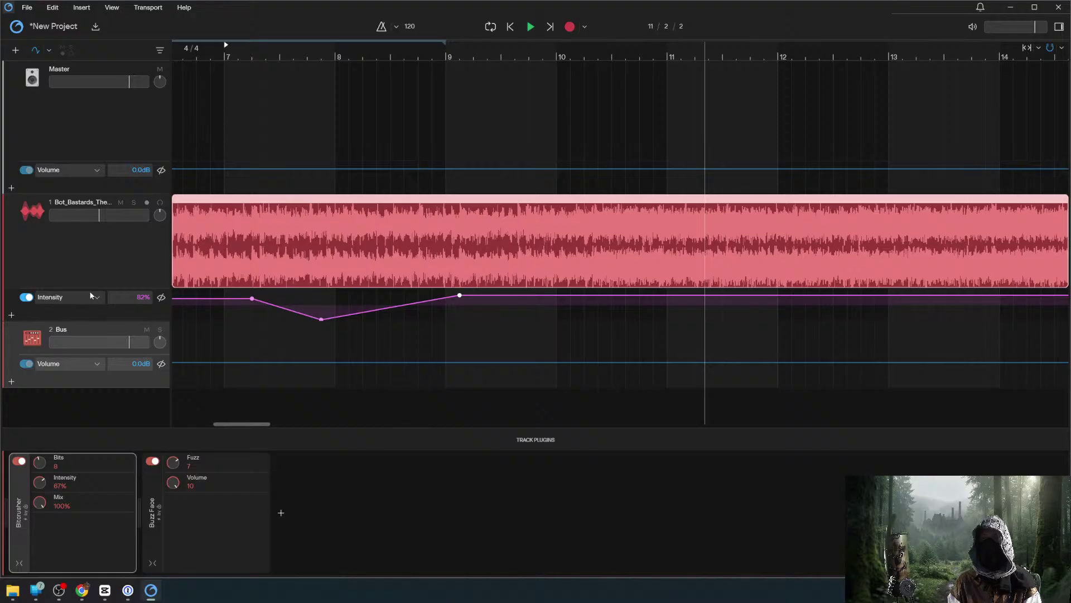
pyautogui.rightClick(45, 142)
pyautogui.moveTo(8, 155)
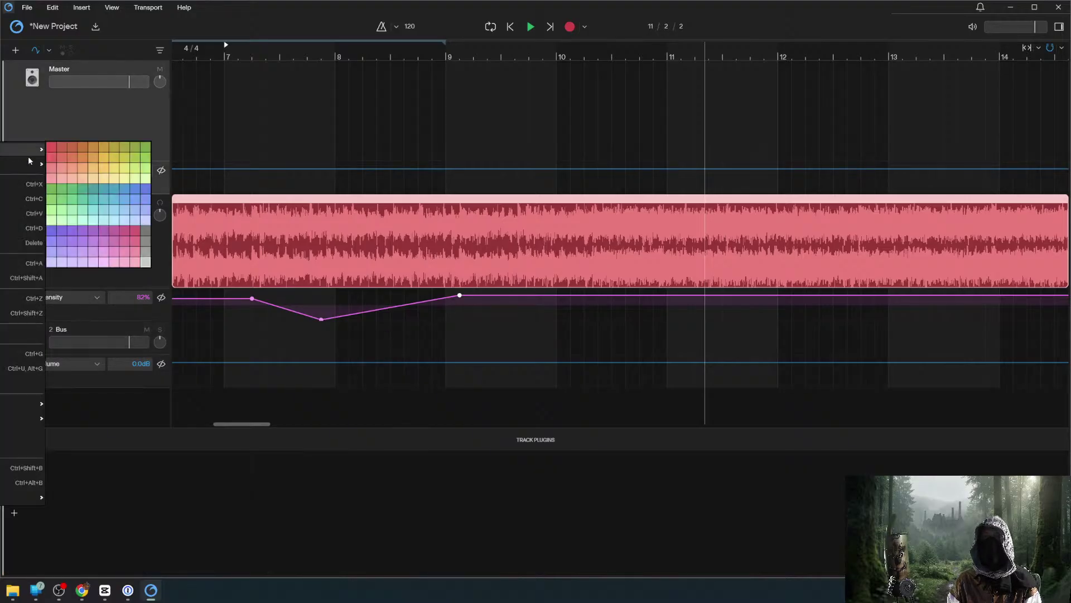
pyautogui.click(76, 159)
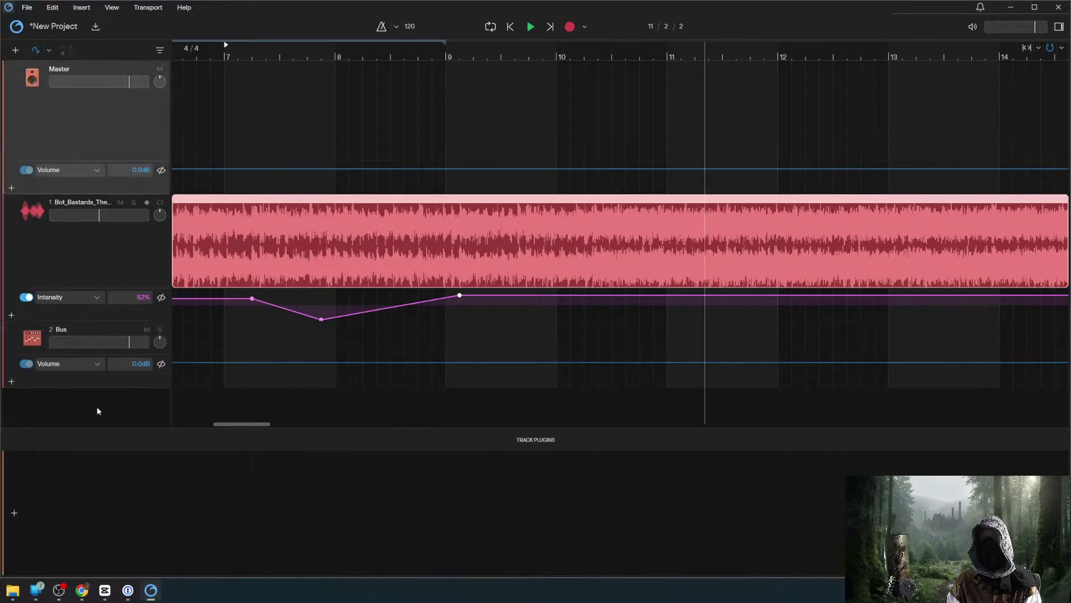